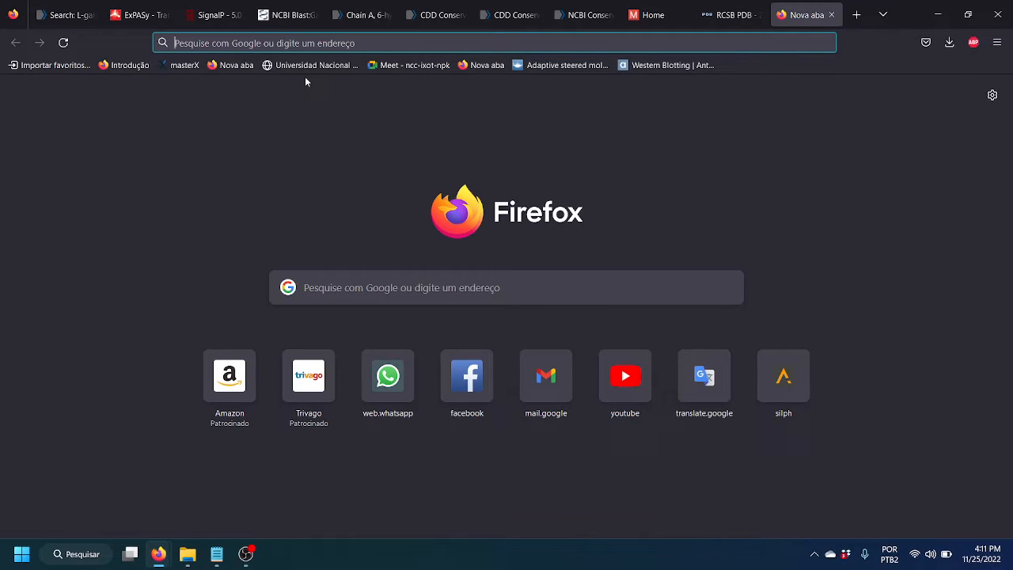
Open the ColabFold notebook AlphaFold2.ipynb in Colaboratory from the suggested addresses
text(Colab)
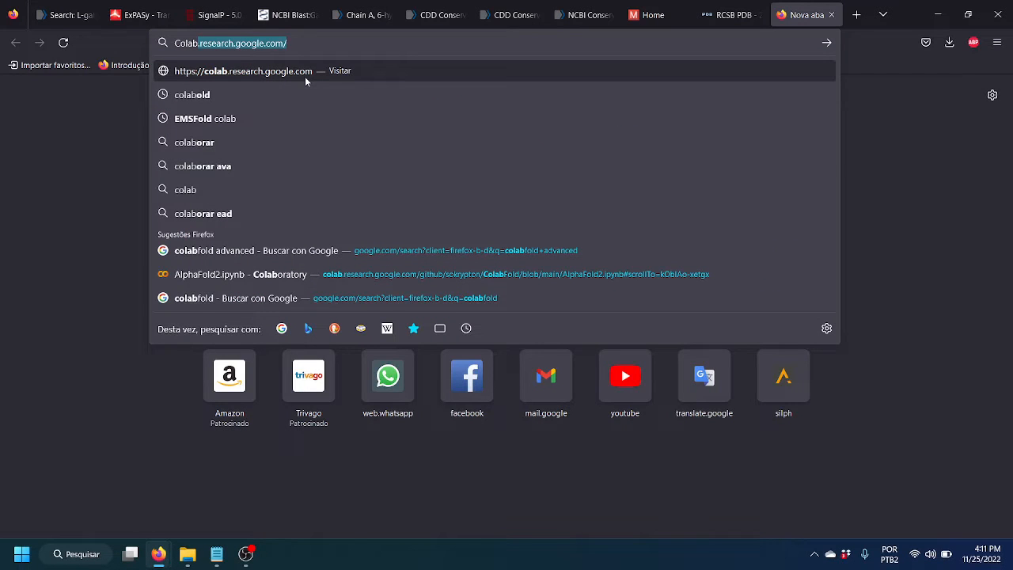
click(260, 274)
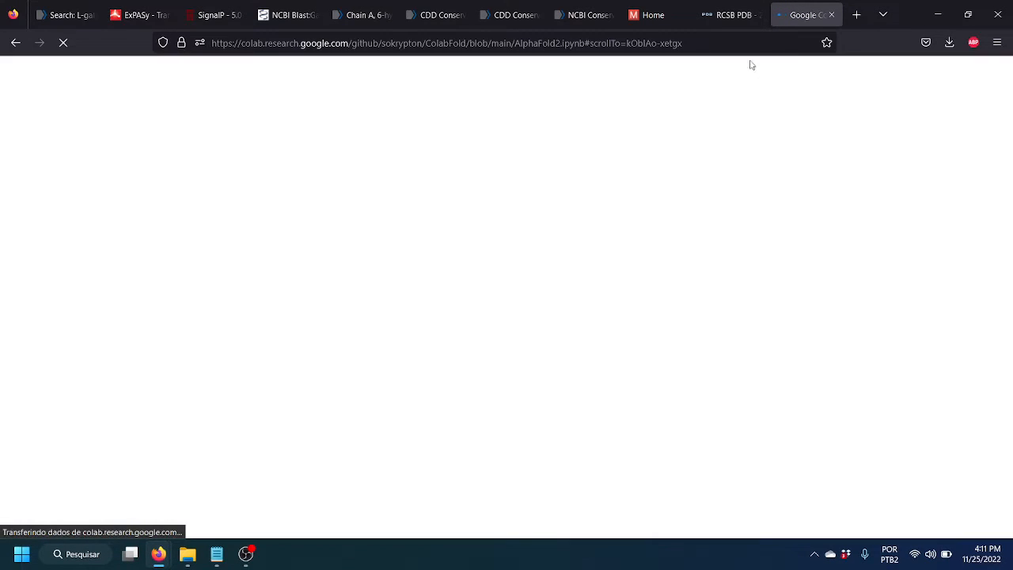
Search Google for "colab alphafold3" in a new browser tab
click(857, 15)
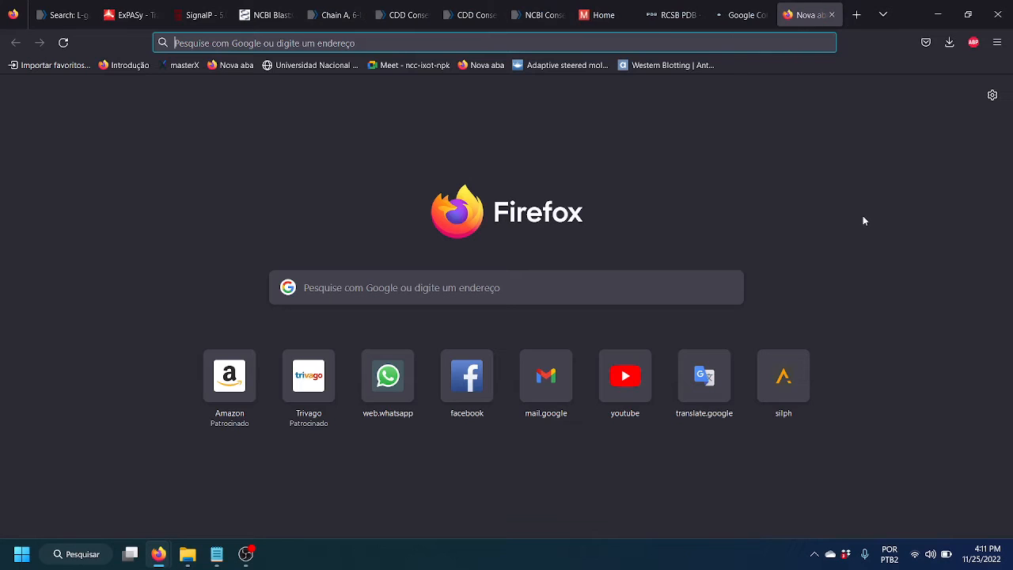
text(colab al)
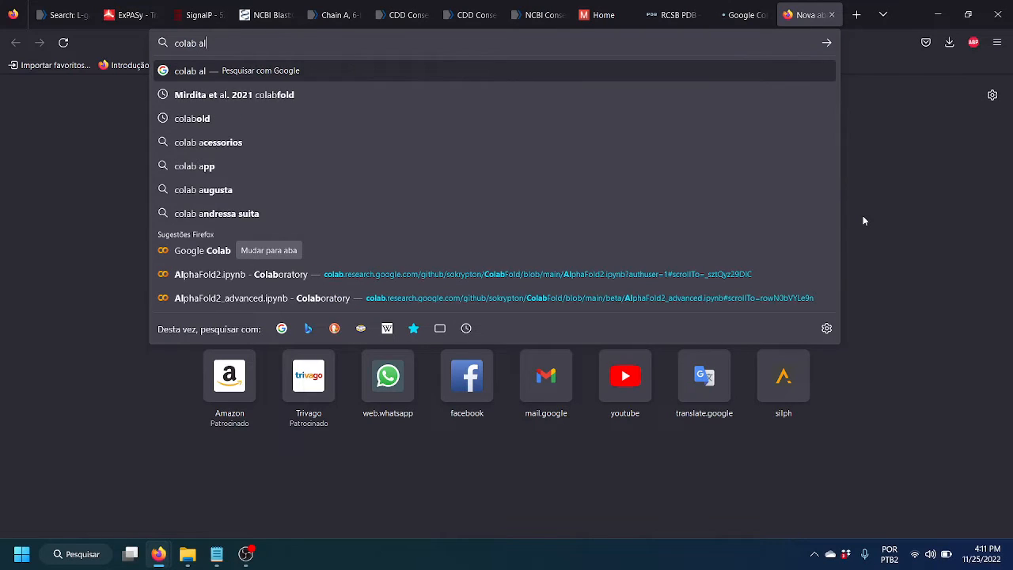
text(phafold3)
key(Return)
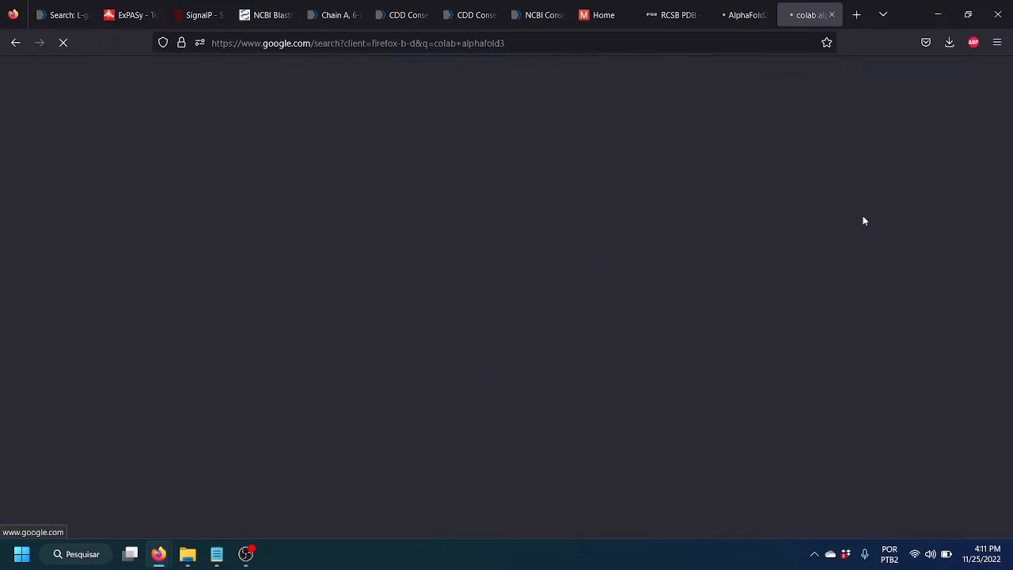
Change the Google search to "colab alphafold2"
click(215, 93)
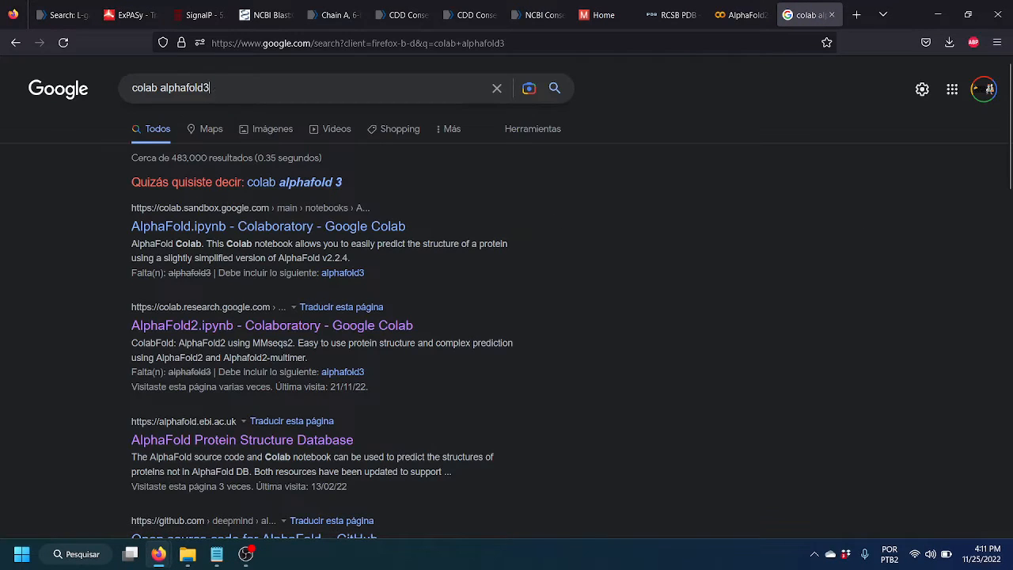
key(BackSpace)
text(2)
key(Return)
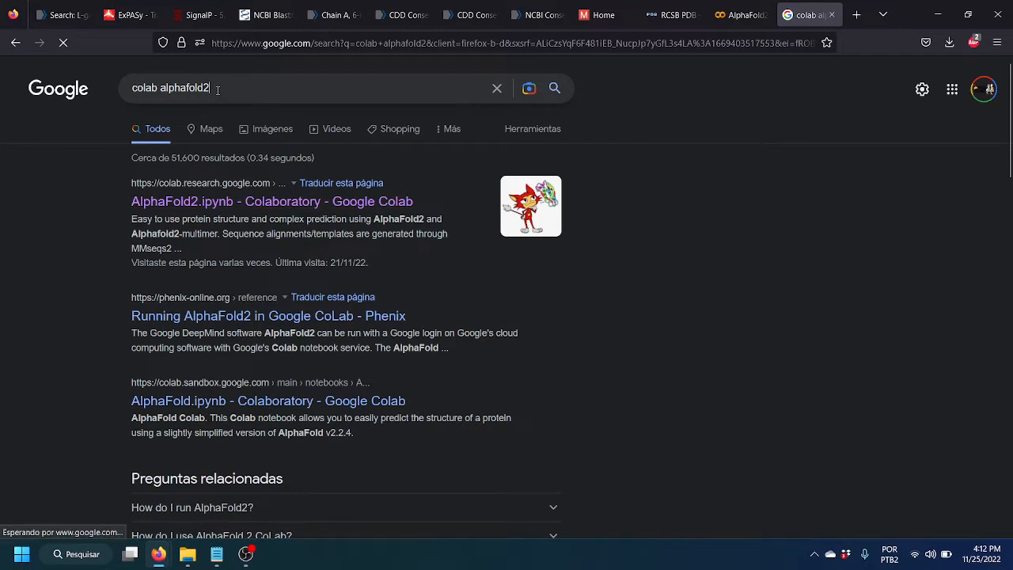
drag(211, 88, 128, 88)
click(43, 190)
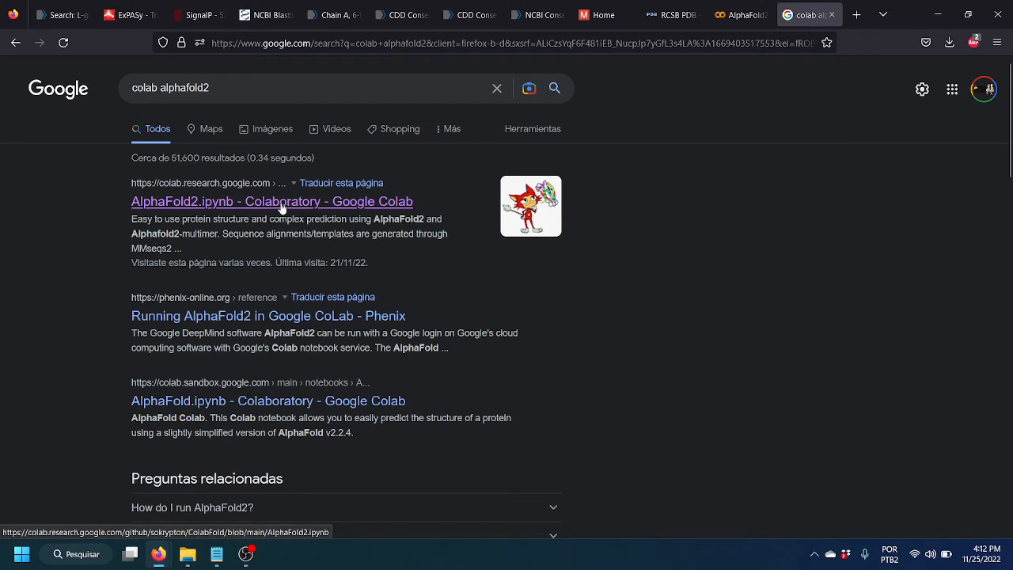
Return to the open AlphaFold2.ipynb notebook and copy its full web address
click(740, 14)
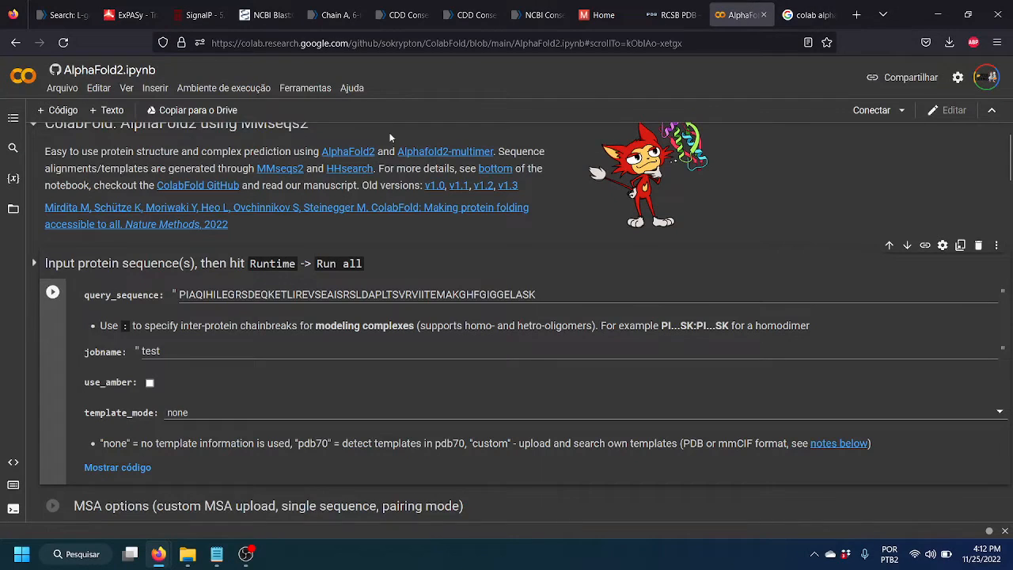
click(345, 43)
key(ctrl+c)
right_click(347, 45)
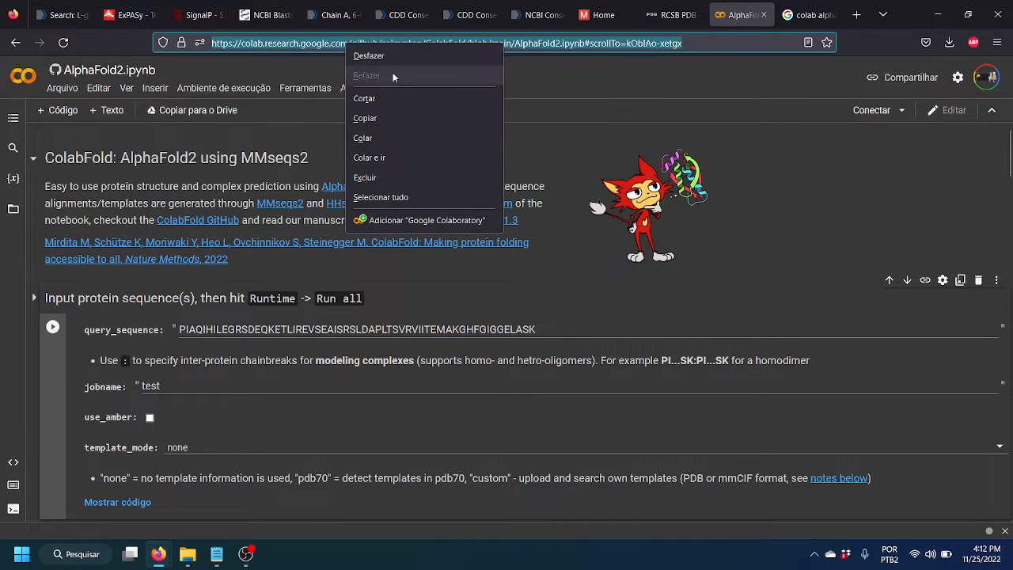
click(363, 120)
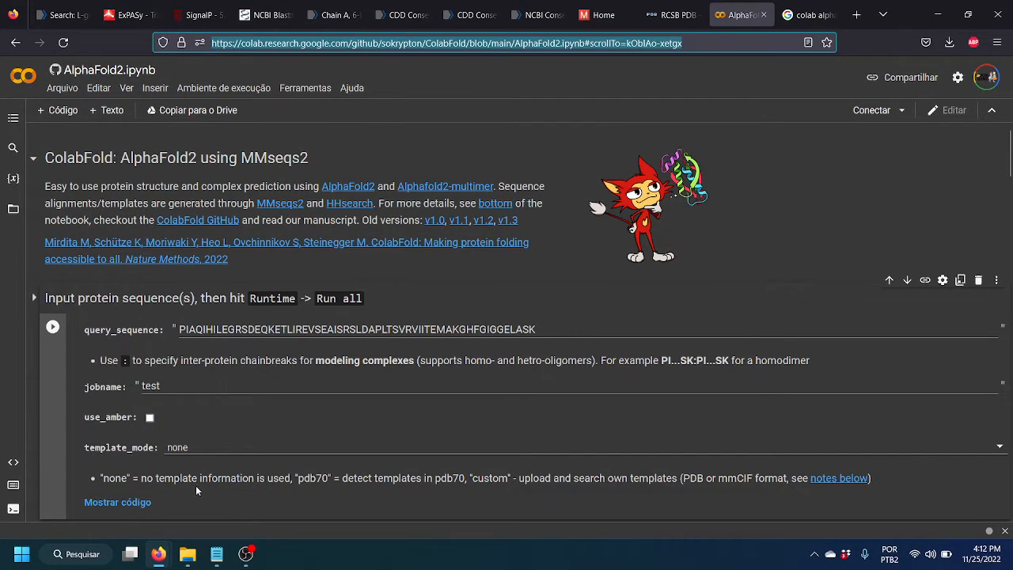
Switch to the Google Meet call and send the copied notebook link to everyone in the in-call chat
mouse_move(158, 554)
click(76, 487)
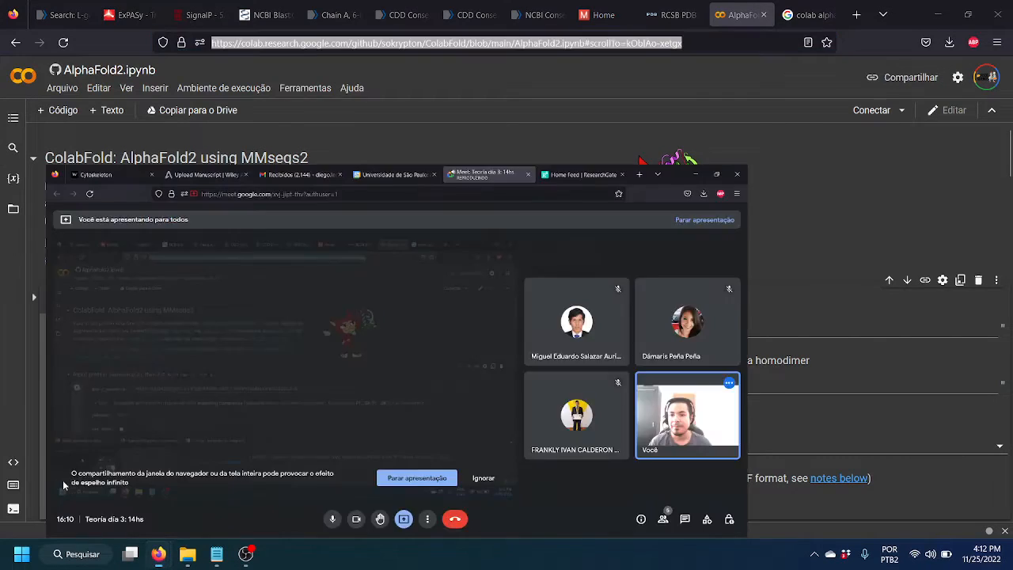
click(922, 512)
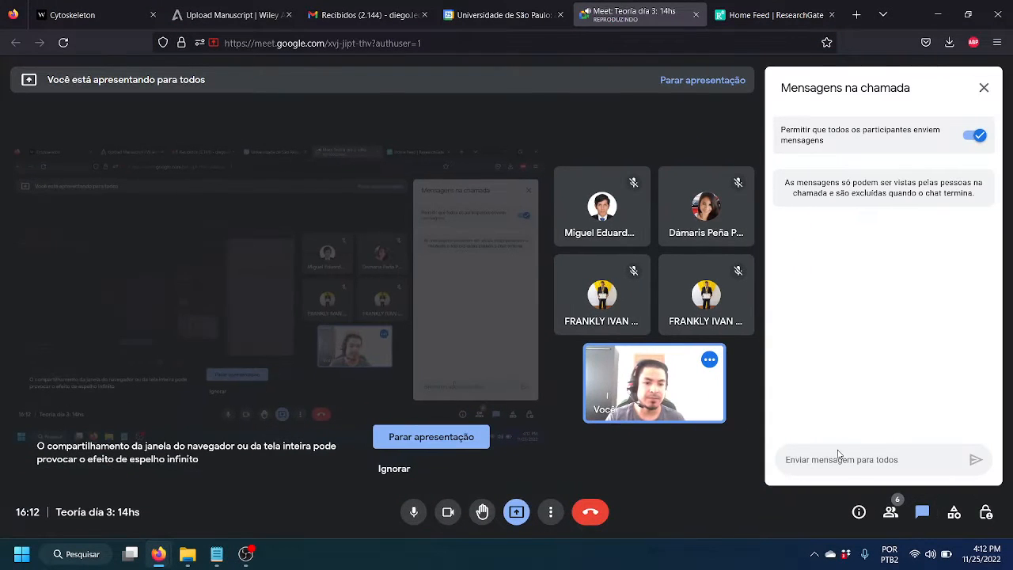
click(844, 468)
key(ctrl+v)
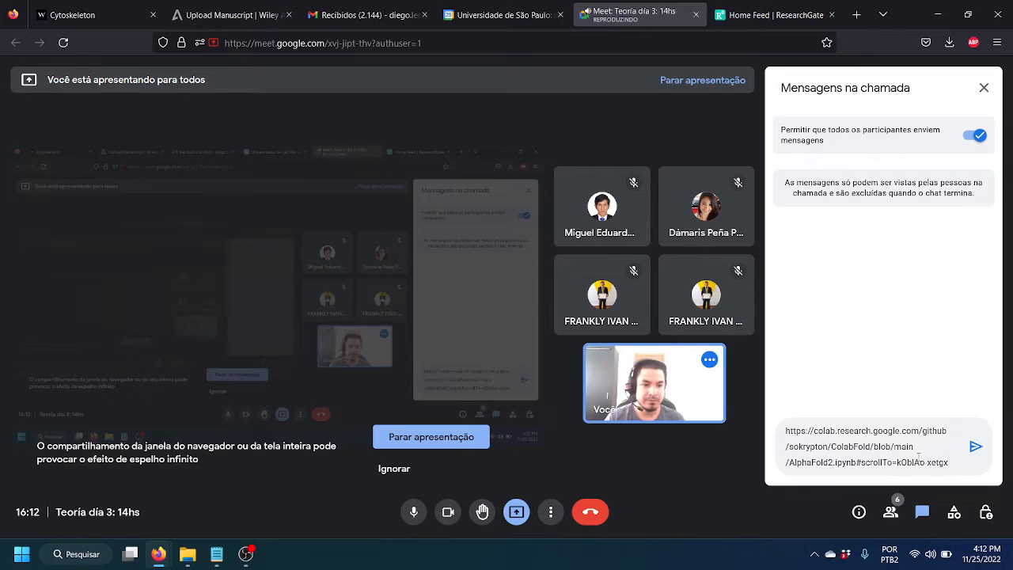
click(977, 449)
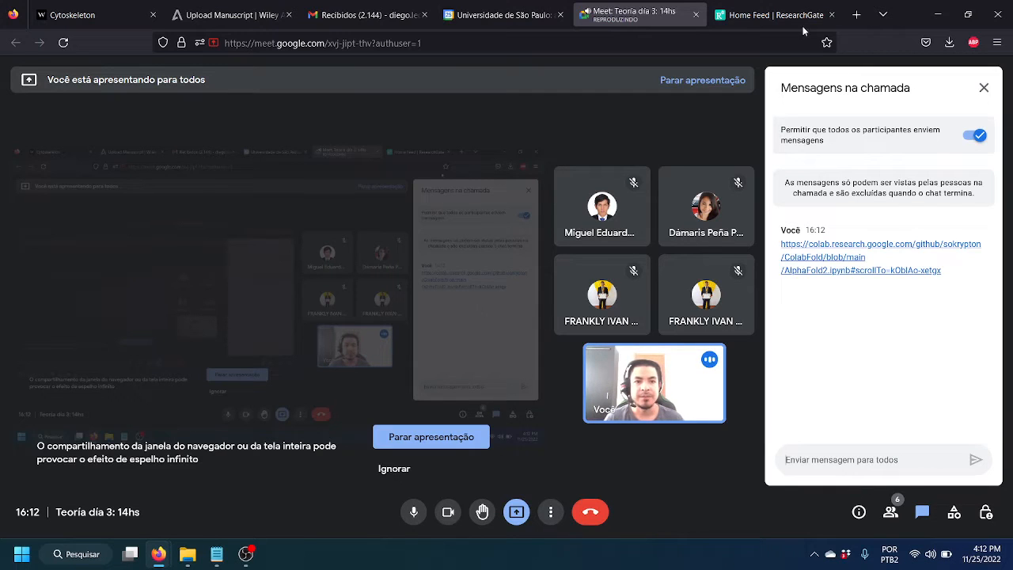
Put the Meet window away and close the "colab alphafold2" search tab, leaving the AlphaFold2 notebook open
click(937, 13)
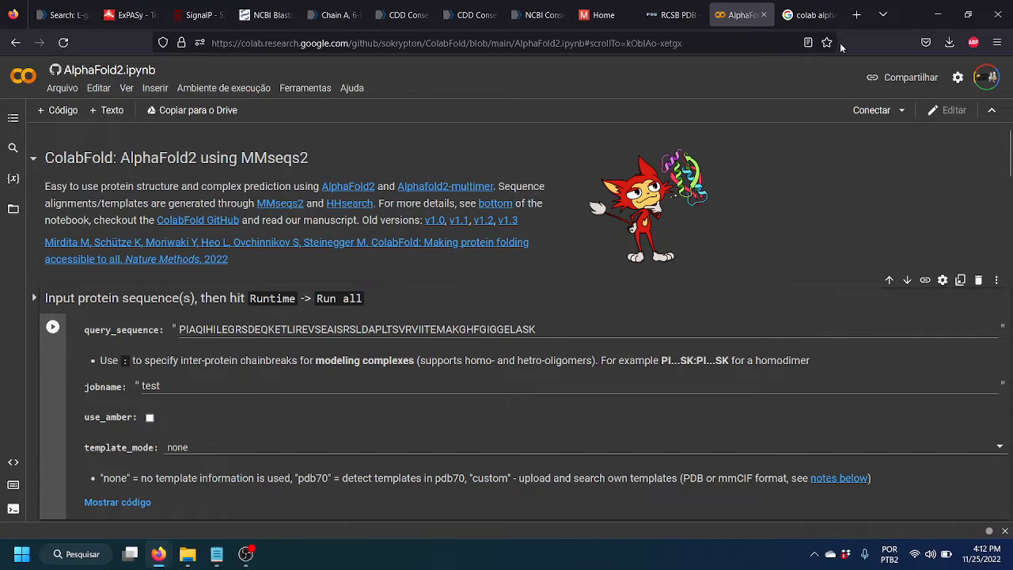
click(823, 15)
click(831, 15)
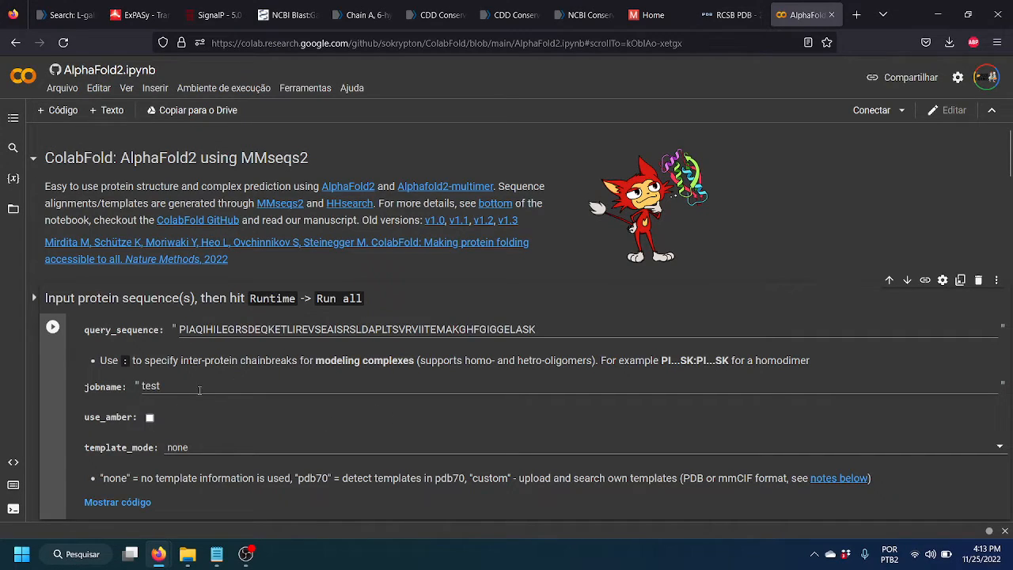
Review the notebook's cells from the protein sequence input through MSA options, advanced settings, Run Prediction, Display 3D structure and Plots
scroll(1012, 180, down, 4)
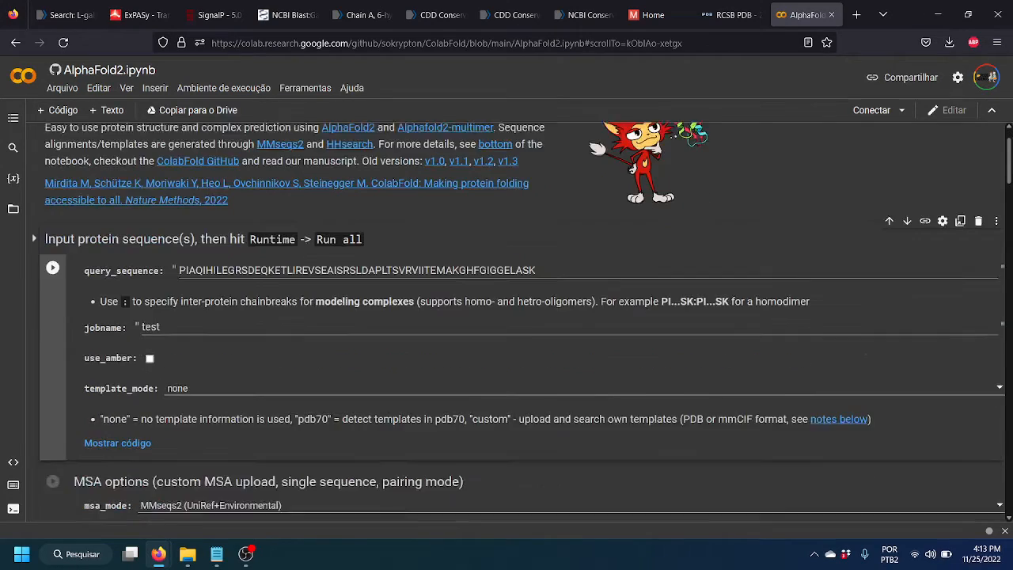
scroll(1009, 166, down, 3)
scroll(1010, 167, up, 6)
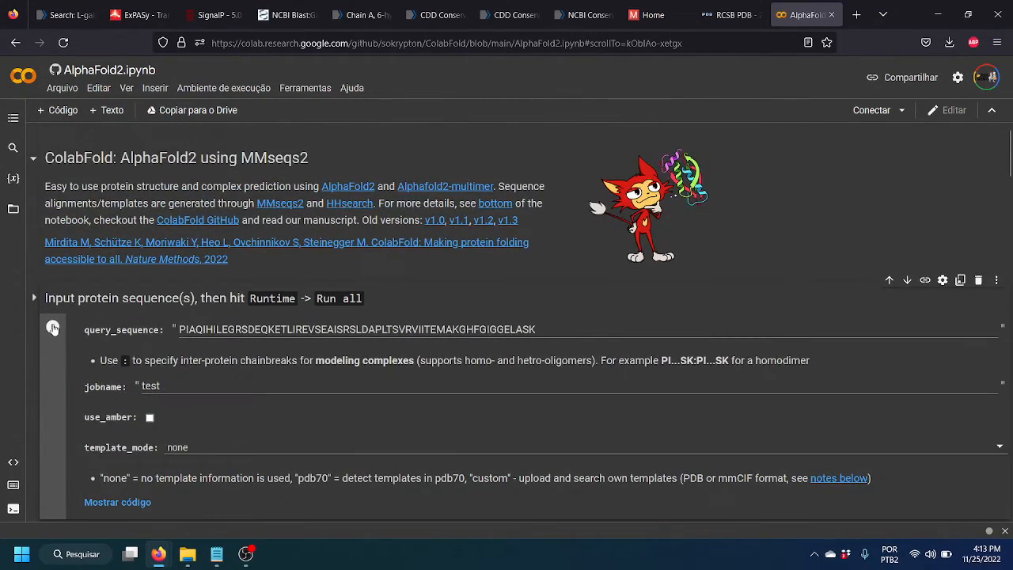
scroll(57, 325, down, 1)
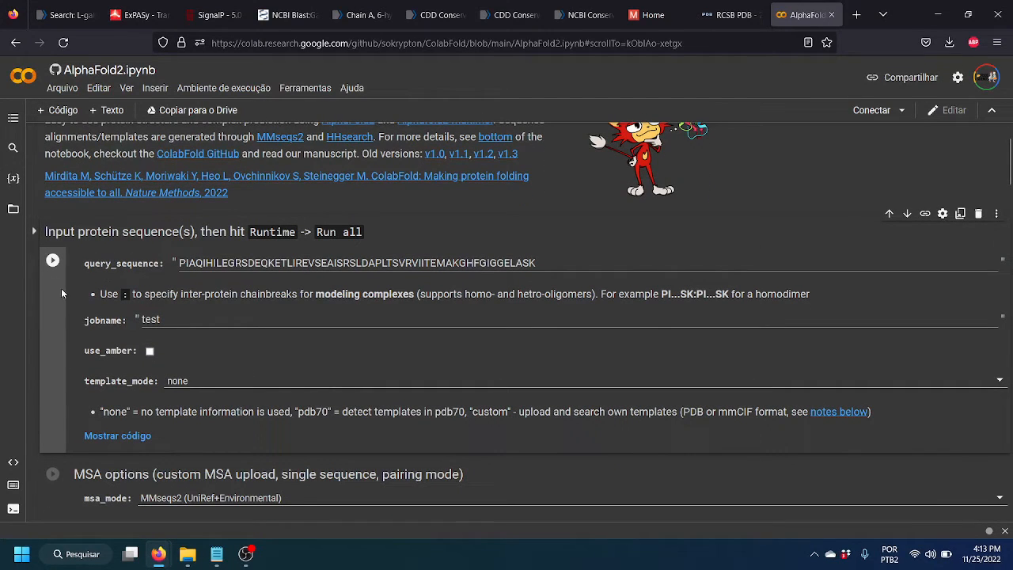
scroll(100, 269, down, 1)
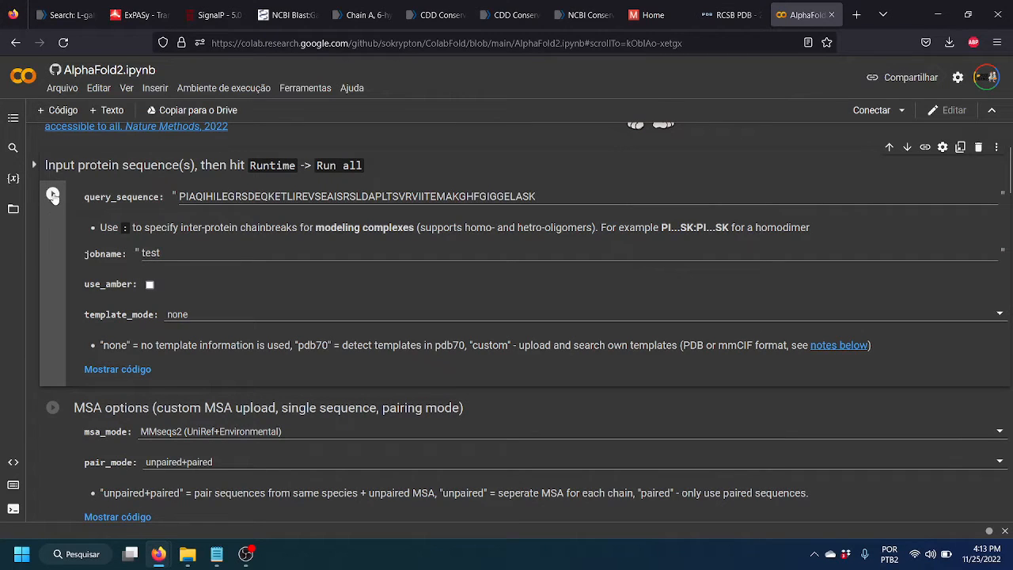
scroll(79, 380, down, 2)
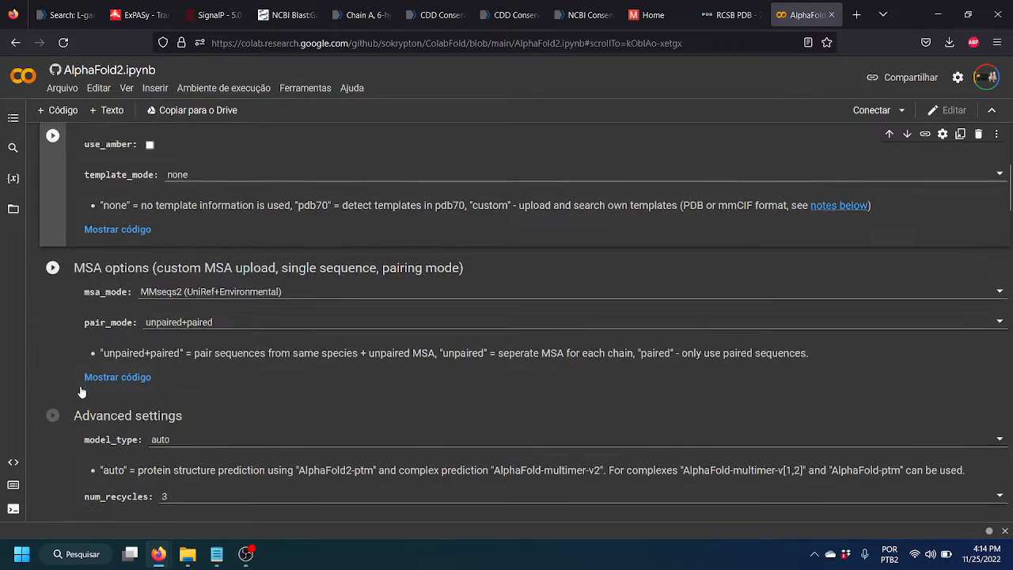
scroll(81, 393, down, 5)
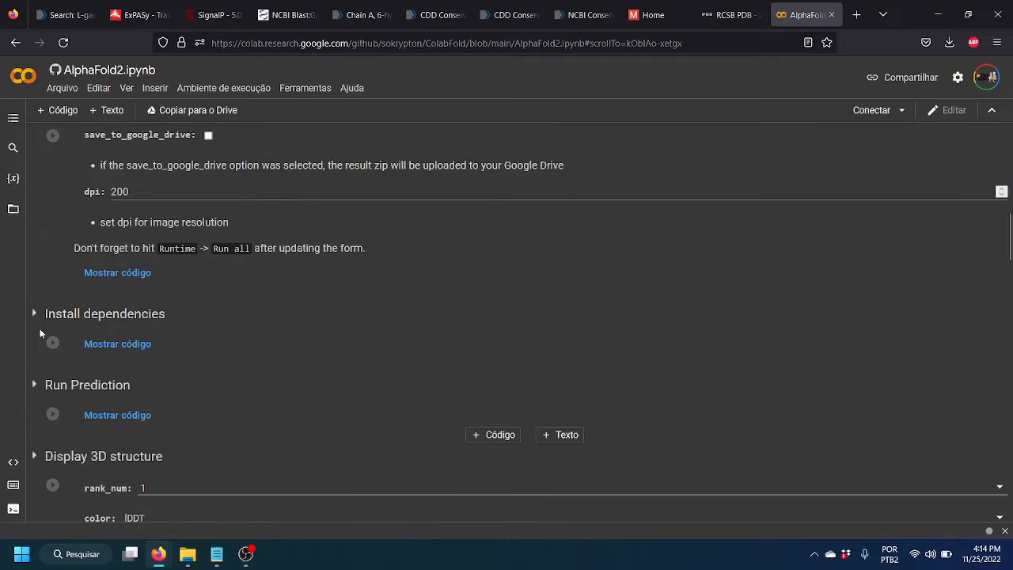
scroll(62, 299, down, 2)
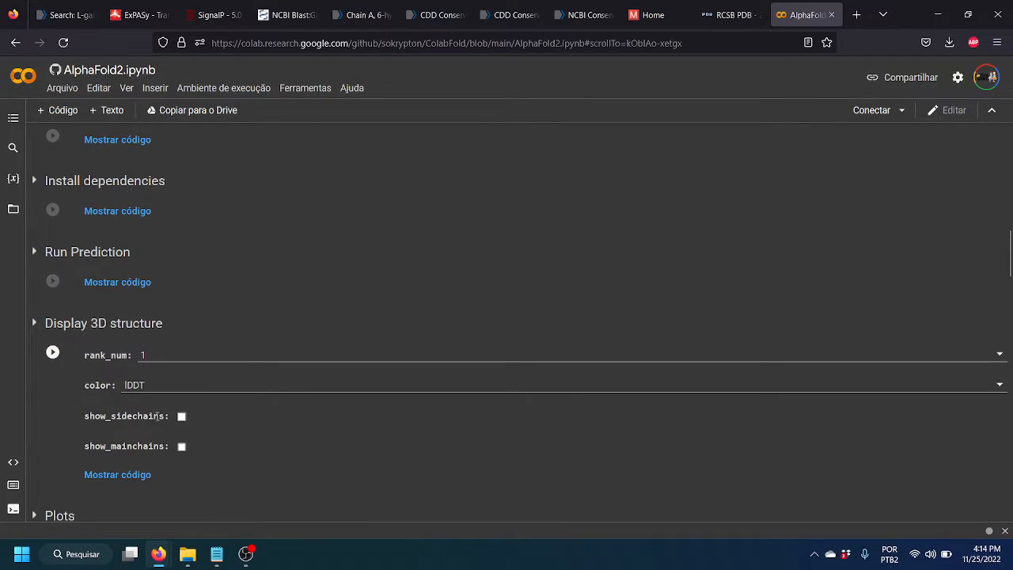
scroll(113, 402, down, 1)
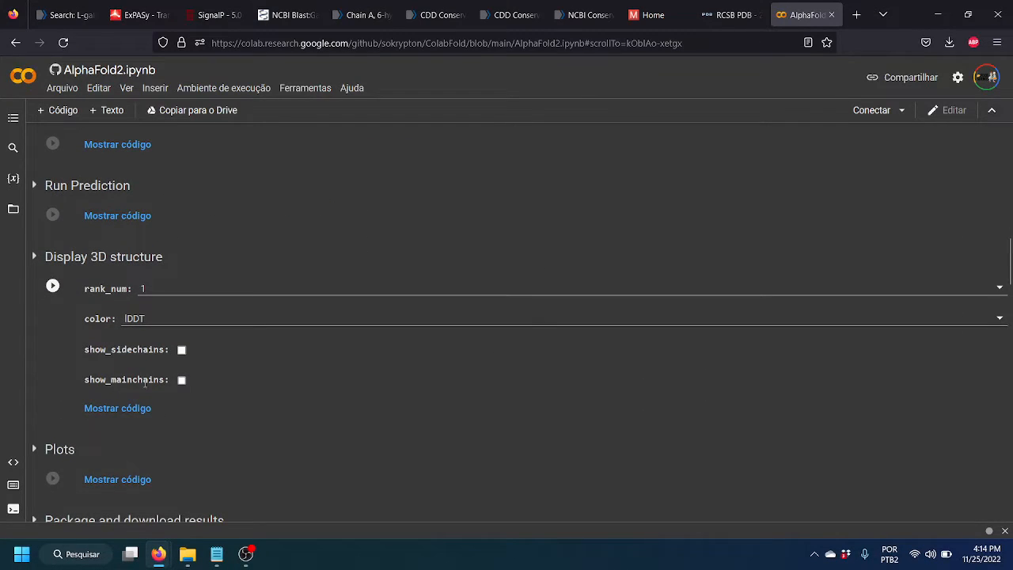
scroll(144, 379, up, 9)
scroll(144, 379, up, 3)
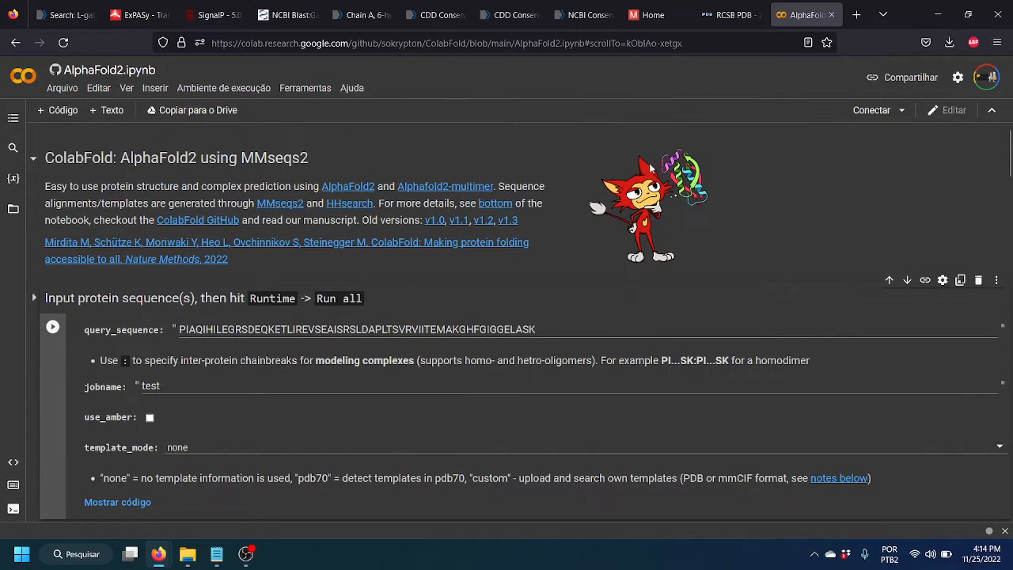
Check which Google account is signed in, and connect the notebook to a runtime
click(990, 84)
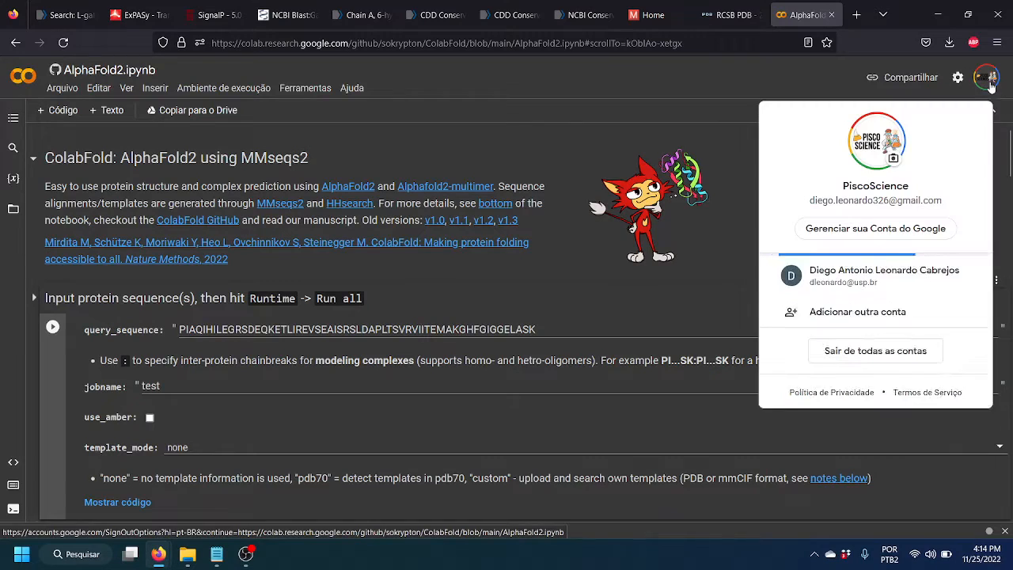
click(780, 75)
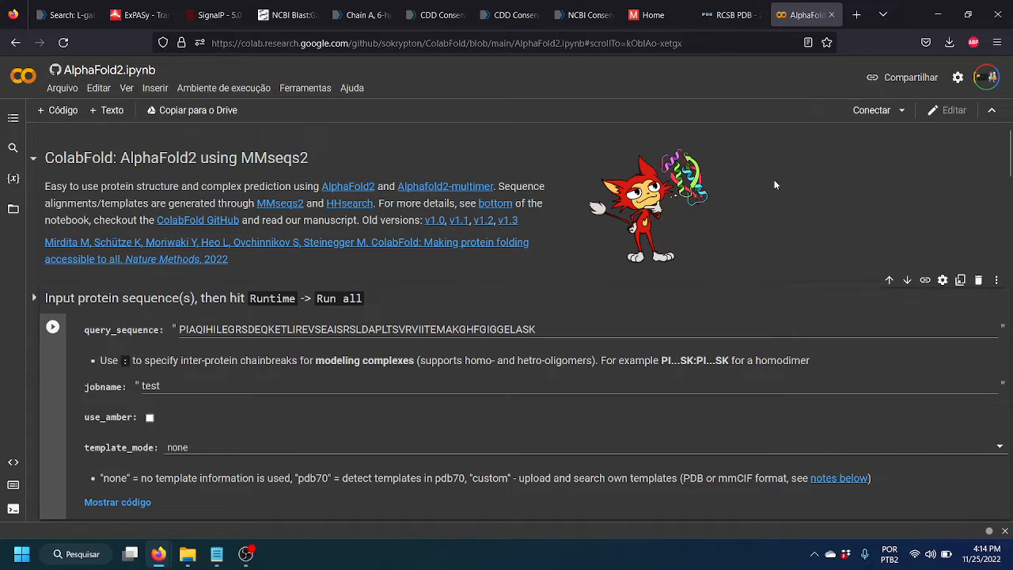
click(865, 115)
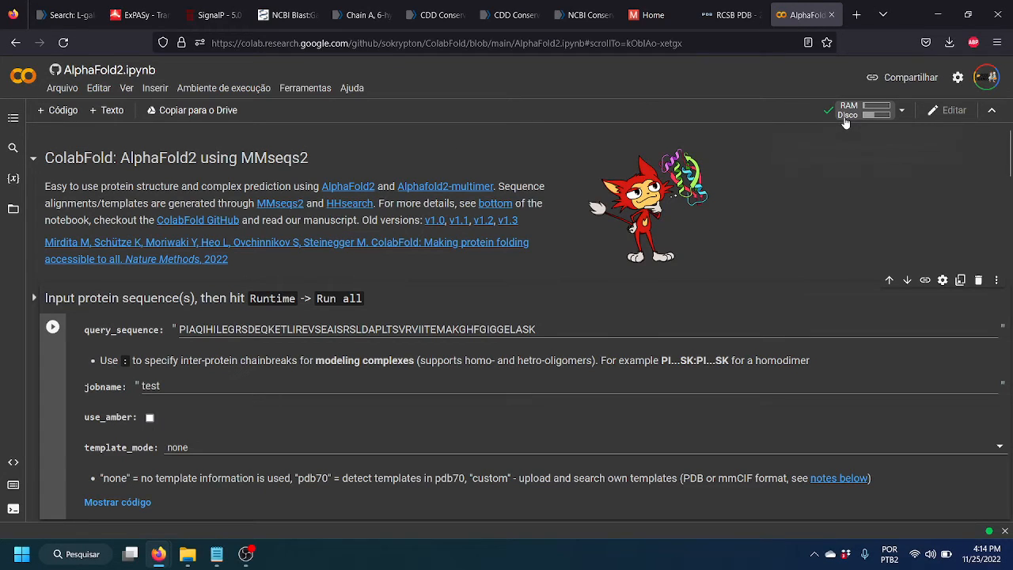
mouse_move(845, 121)
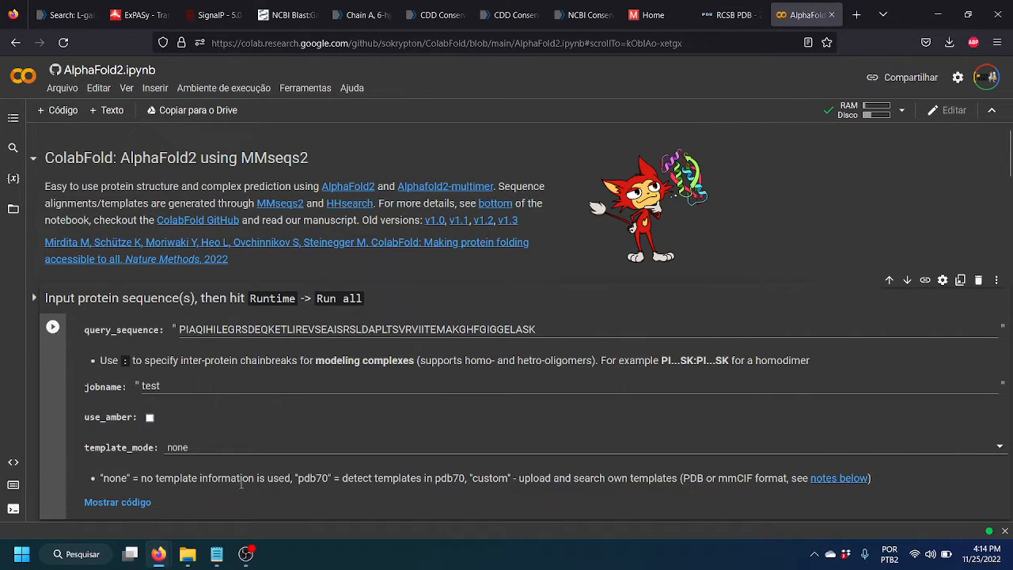
Select the whole GalDH protein sequence in Seqs.txt in Notepad, and return to the notebook's protein sequence input cell
click(217, 554)
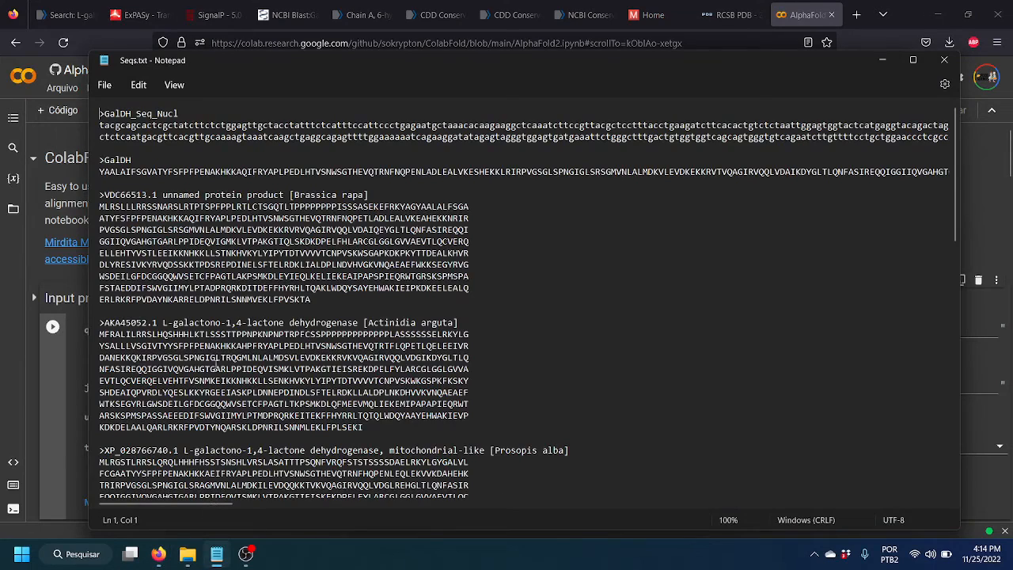
click(100, 175)
key(shift+End)
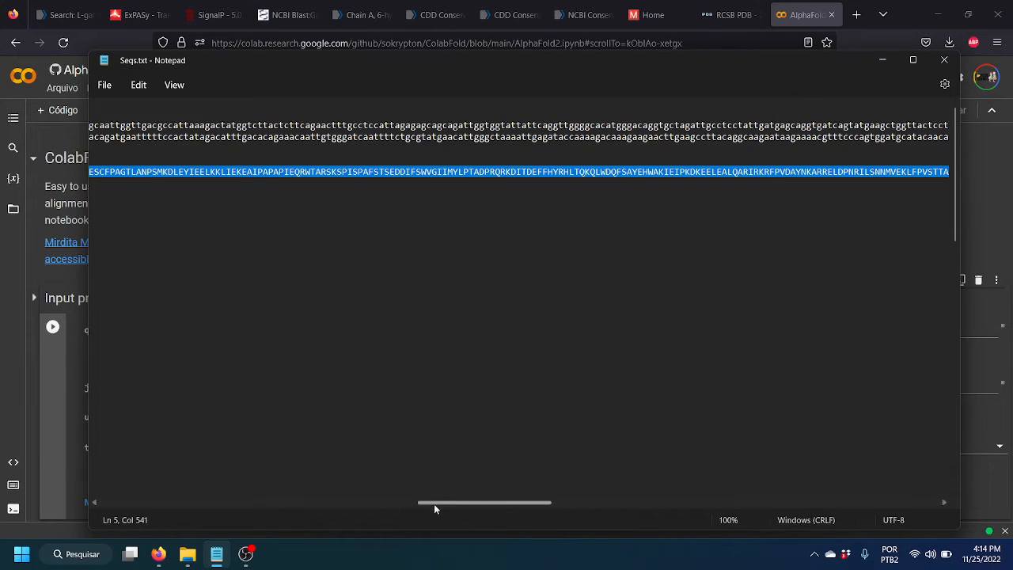
drag(434, 503, 64, 469)
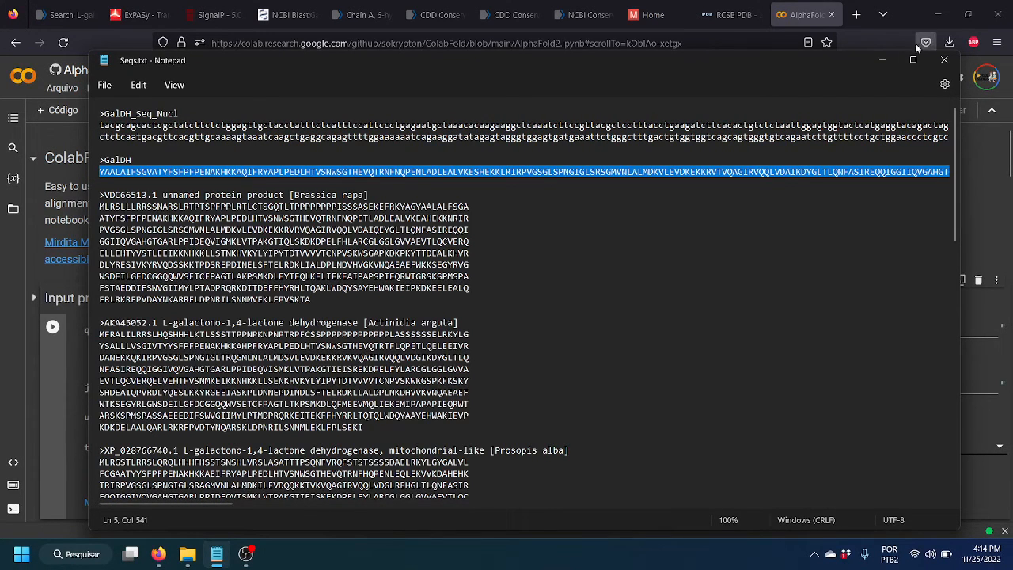
click(883, 60)
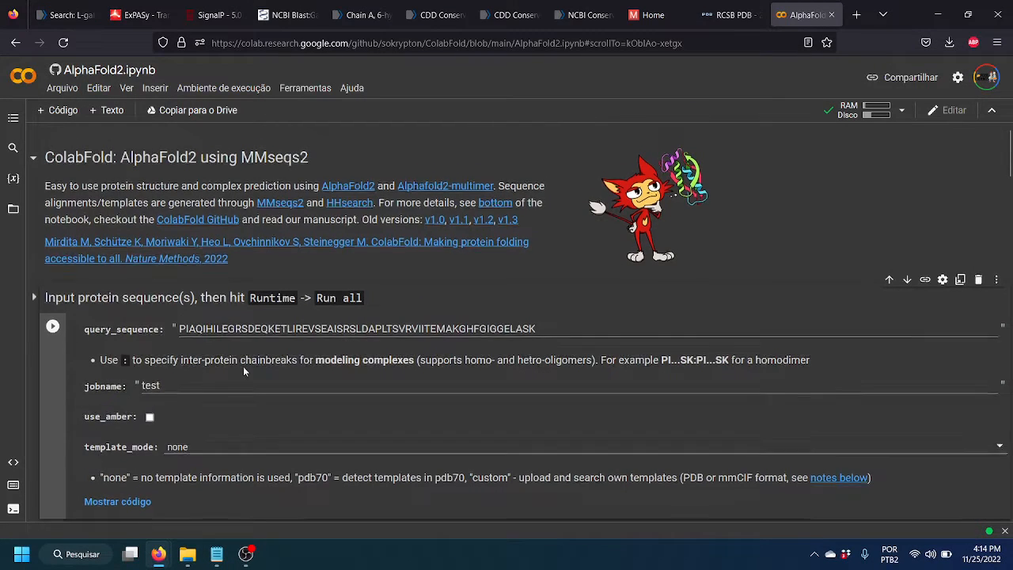
scroll(243, 366, down, 3)
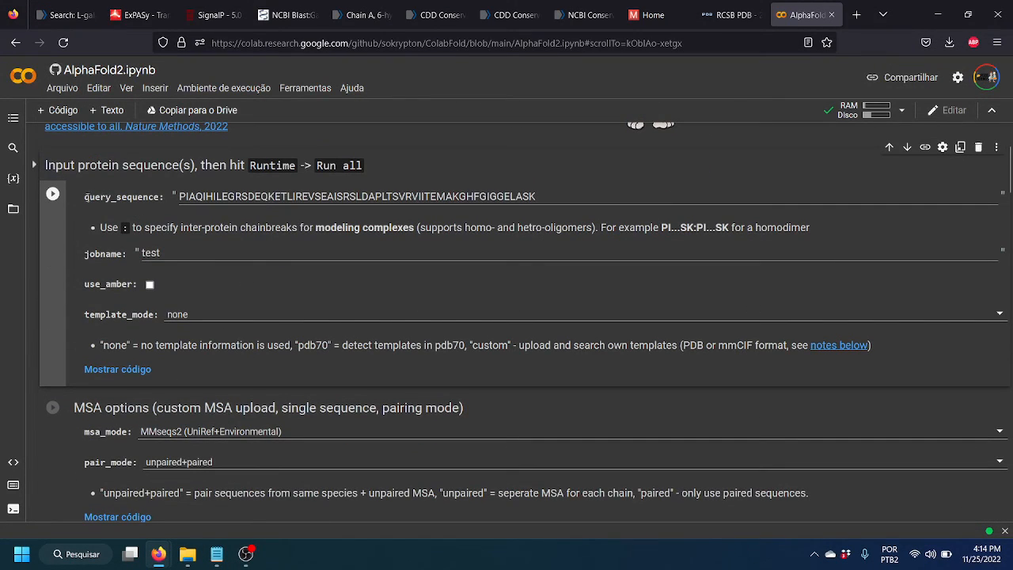
Replace the sample query_sequence with the copied GalDH protein sequence and set the jobname to GalDH_At
drag(85, 197, 165, 198)
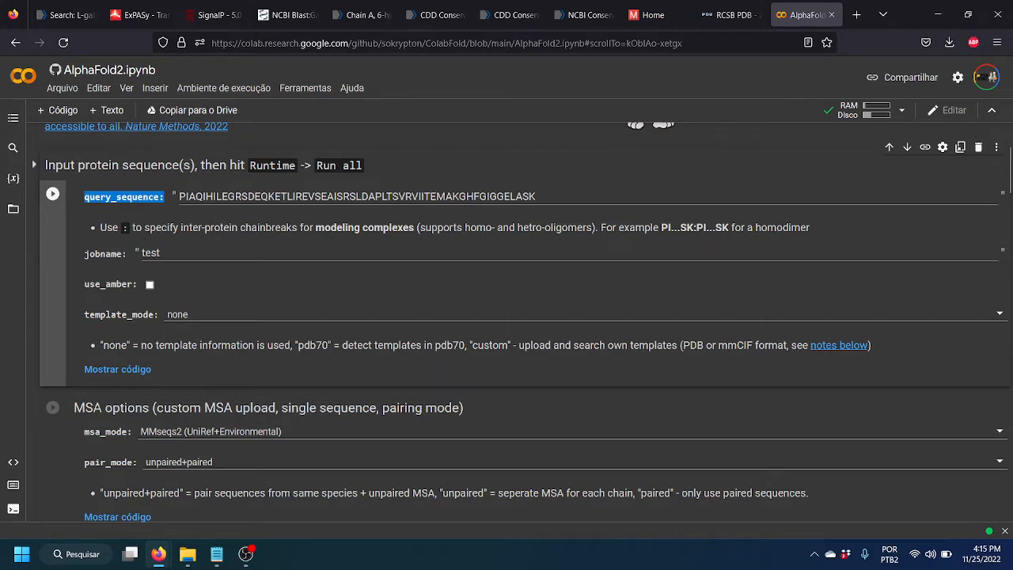
double_click(199, 198)
key(BackSpace)
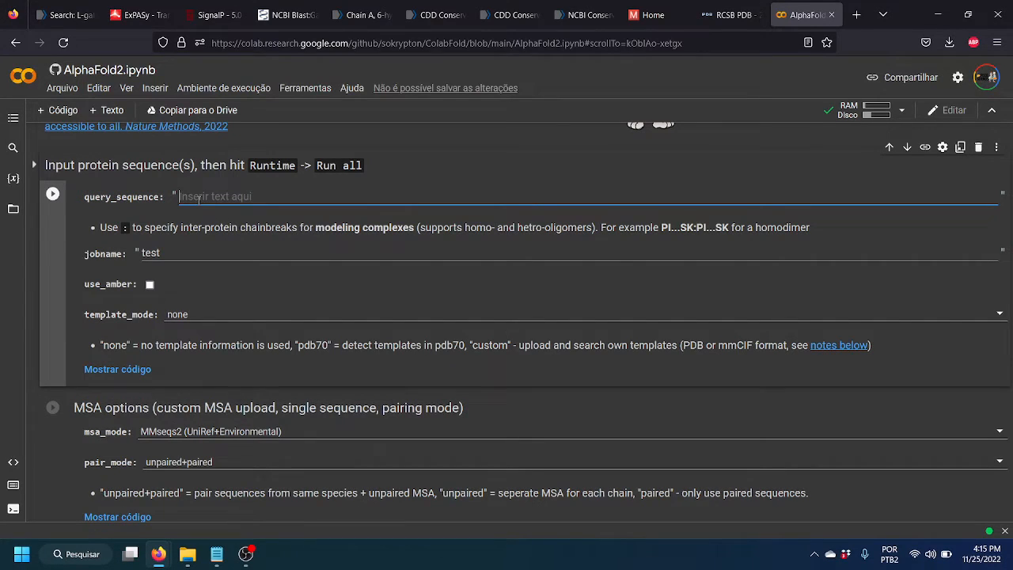
key(ctrl+v)
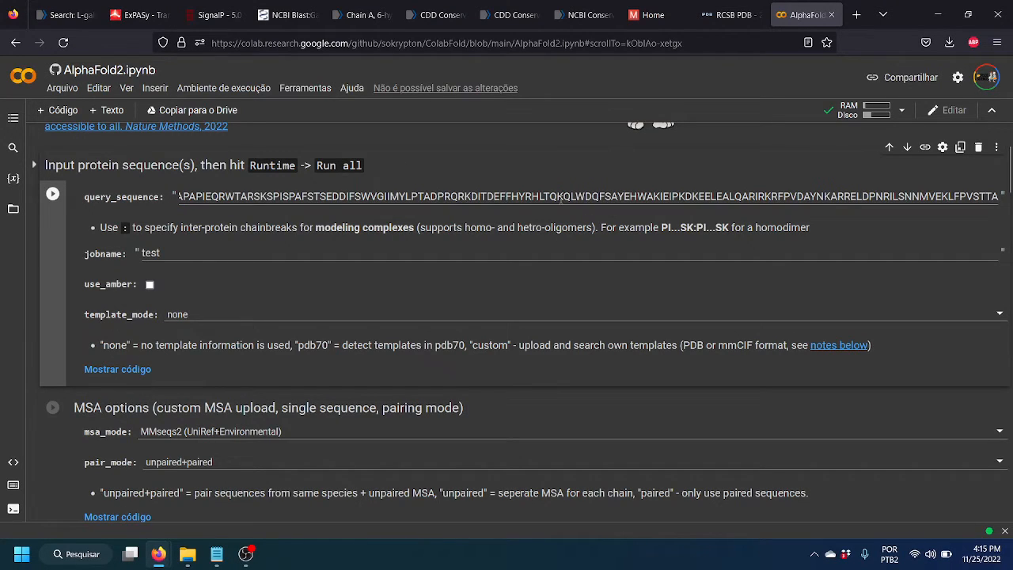
click(533, 196)
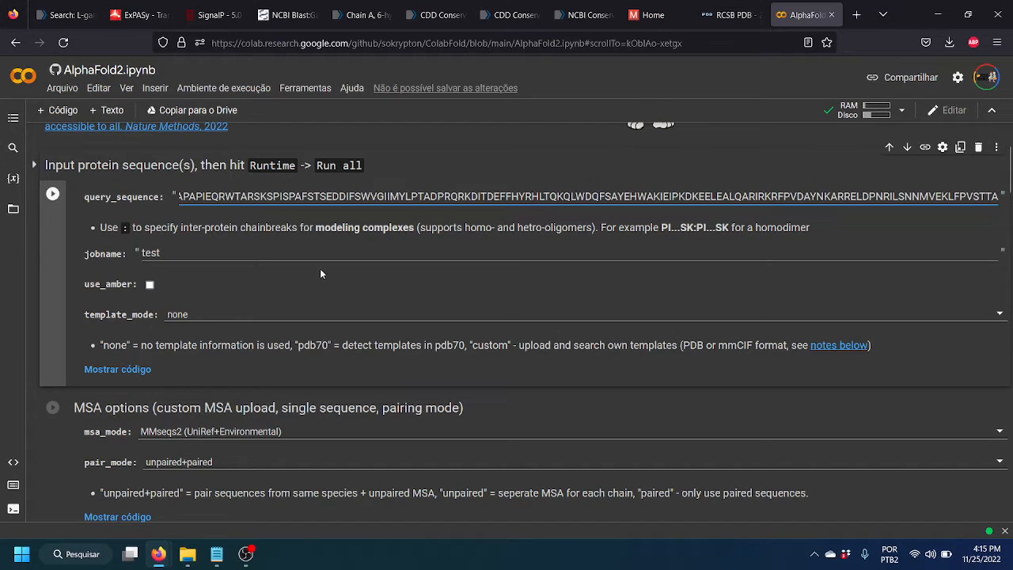
double_click(156, 254)
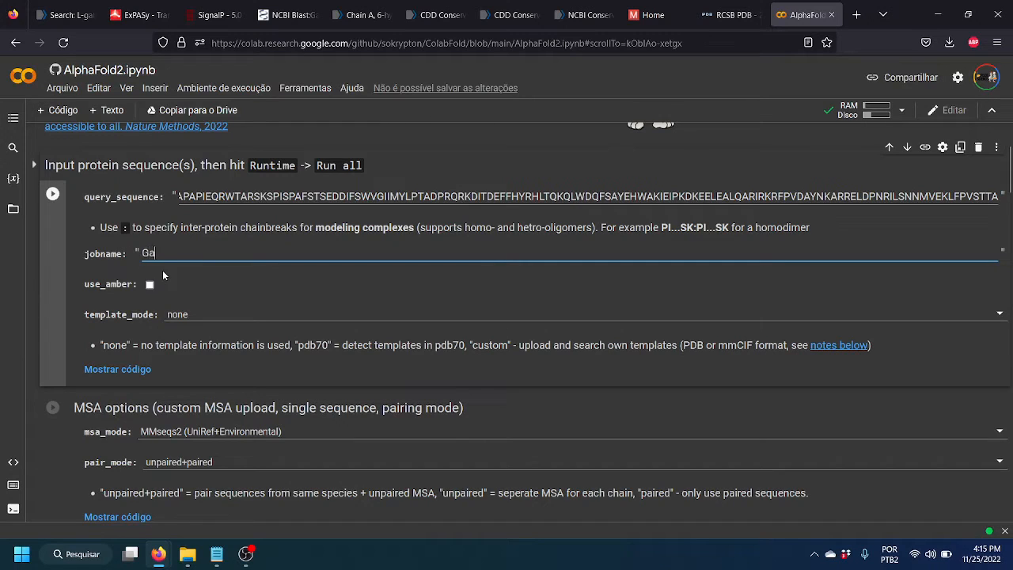
text(GalDH_At)
Examine the note on using ":" for modeling complexes, and go to the end of the query sequence
drag(121, 227, 601, 225)
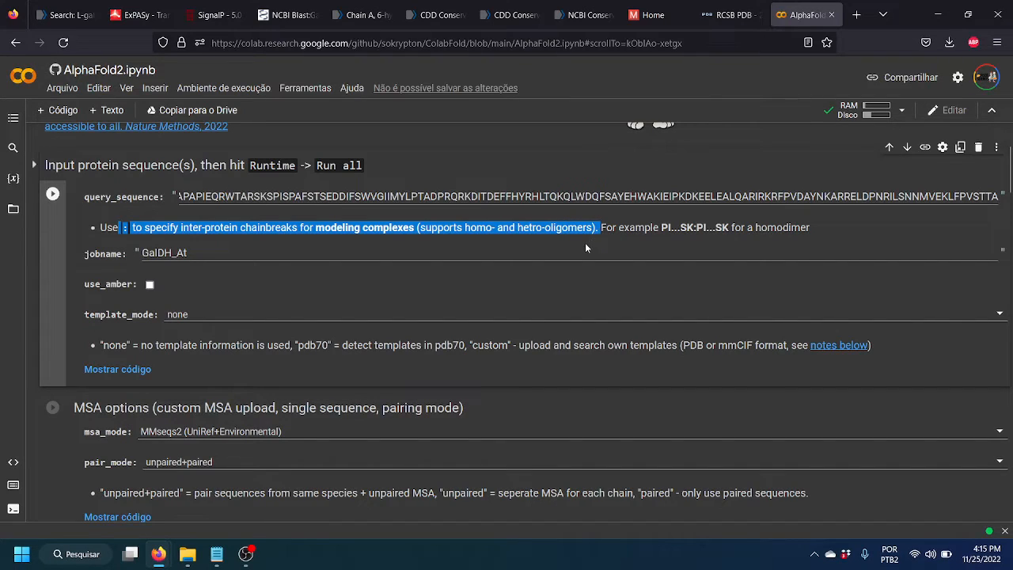
click(586, 247)
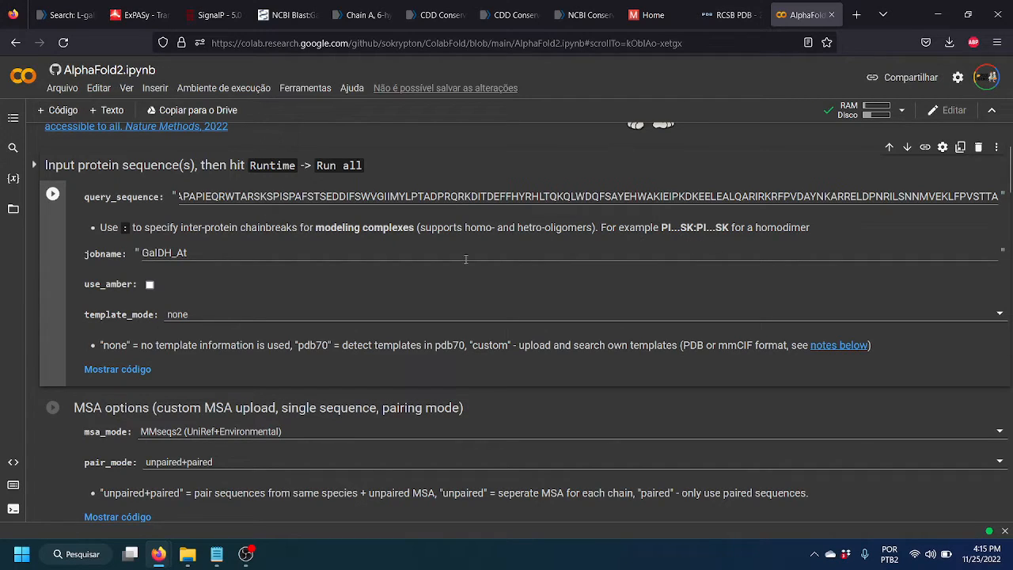
click(213, 196)
click(545, 197)
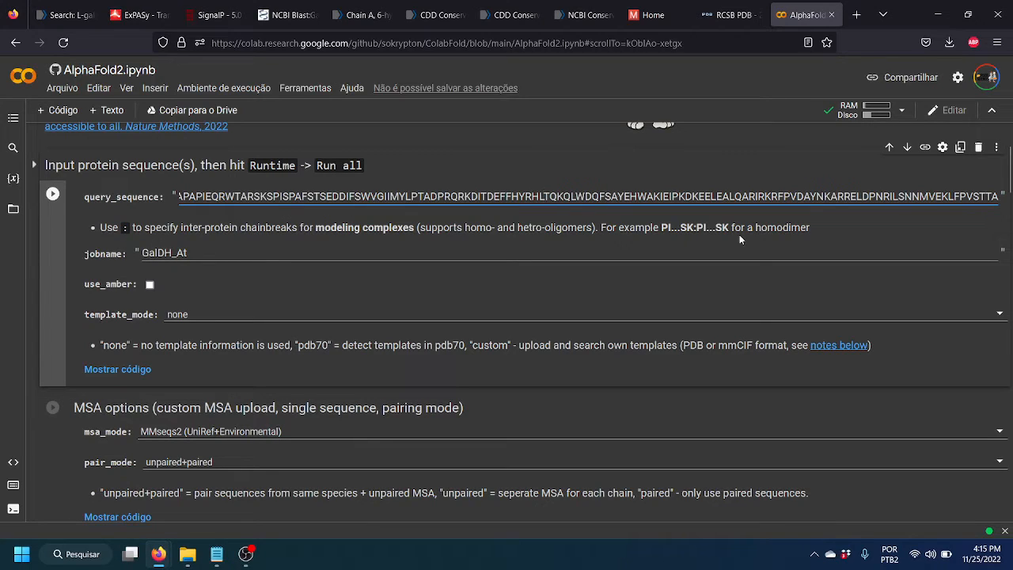
key(Right)
key(Right)
key(Right)
key(Right)
key(Right)
key(Right)
key(Right)
key(Right)
key(Right)
key(Right)
key(Right)
key(Right)
key(Right)
key(Right)
key(Right)
key(Right)
key(Right)
key(Right)
key(Right)
key(Right)
key(Right)
key(Right)
key(Right)
key(Right)
key(Right)
key(Right)
key(Right)
key(Right)
key(Right)
key(Right)
key(Right)
key(Right)
key(Right)
key(Right)
key(Right)
key(Right)
key(Right)
key(Right)
key(Right)
key(Right)
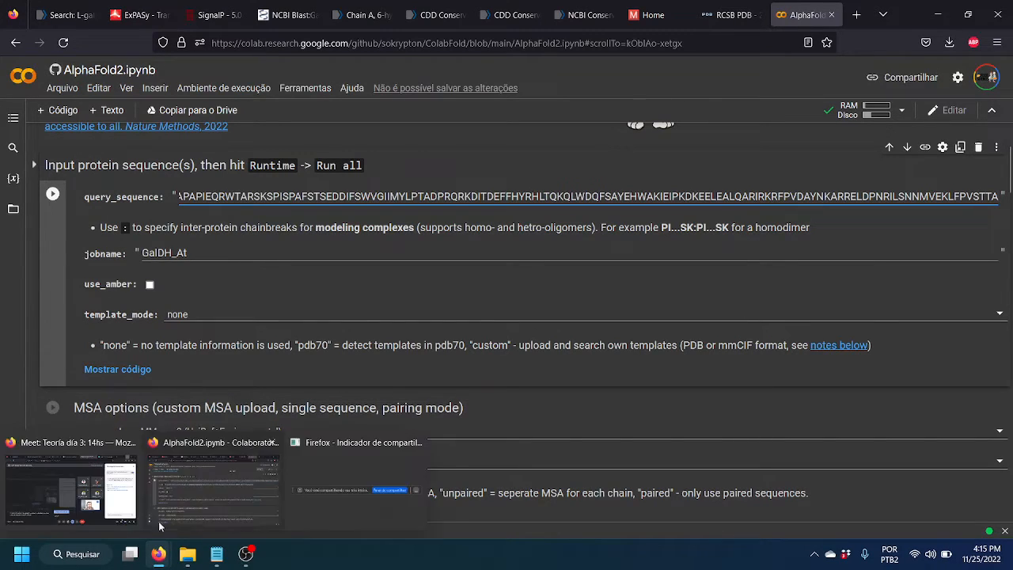
Switch to the Meet call, admit the person waiting to join, and return to the notebook
key(alt+Tab)
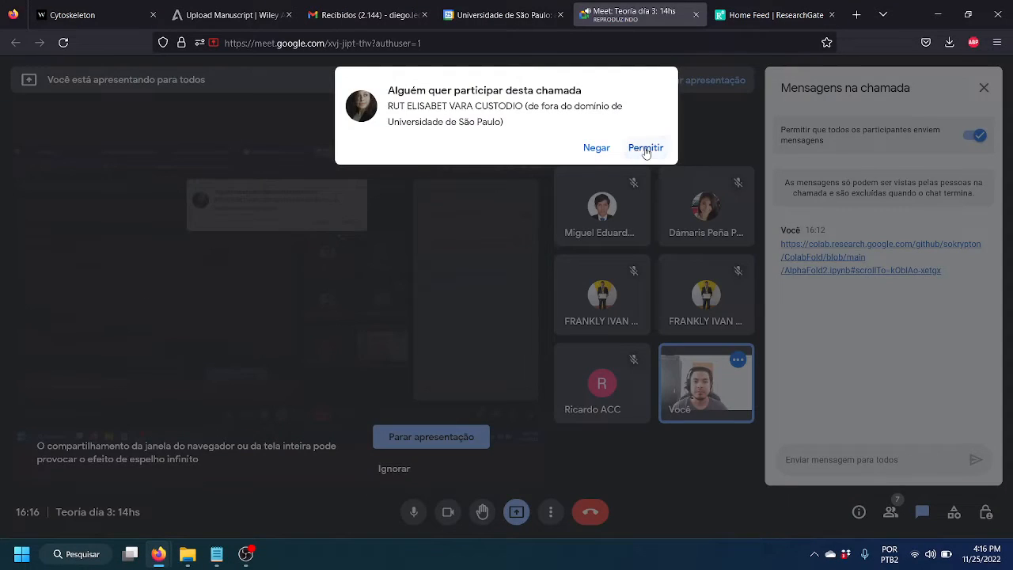
click(646, 148)
click(938, 14)
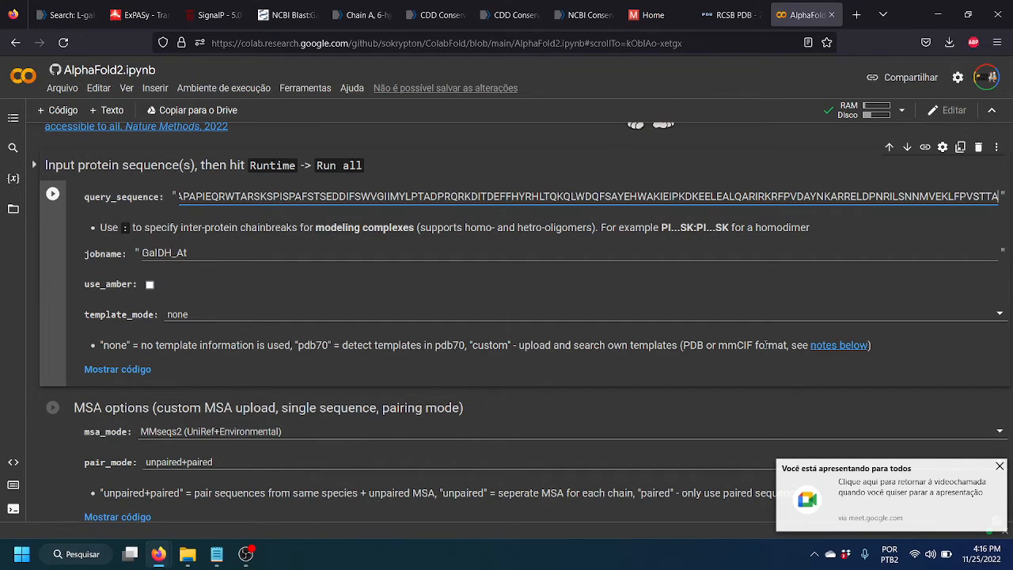
Try adding a ":" chain break at the end of the query sequence, and remove it again
text(:)
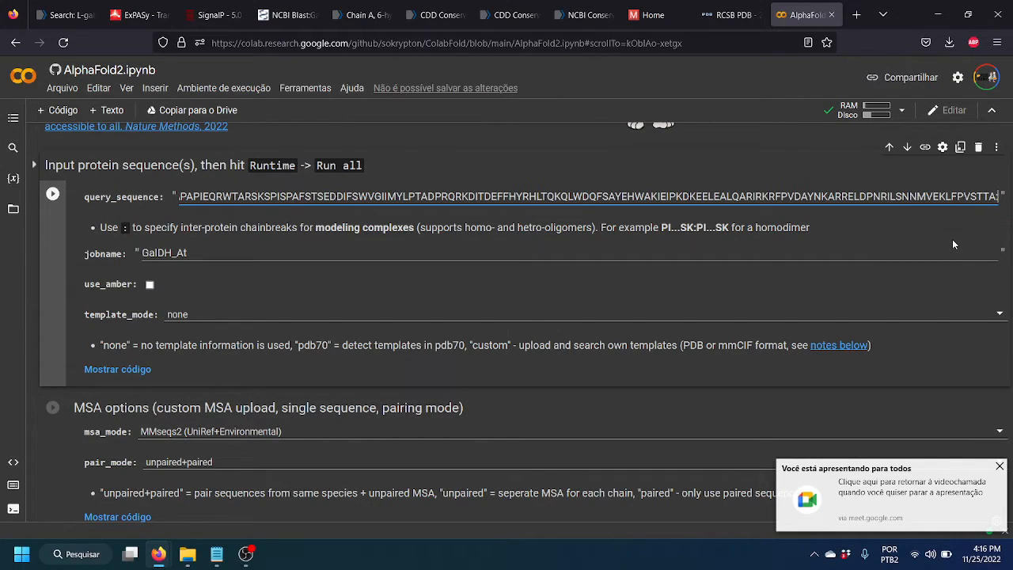
click(1000, 468)
click(297, 196)
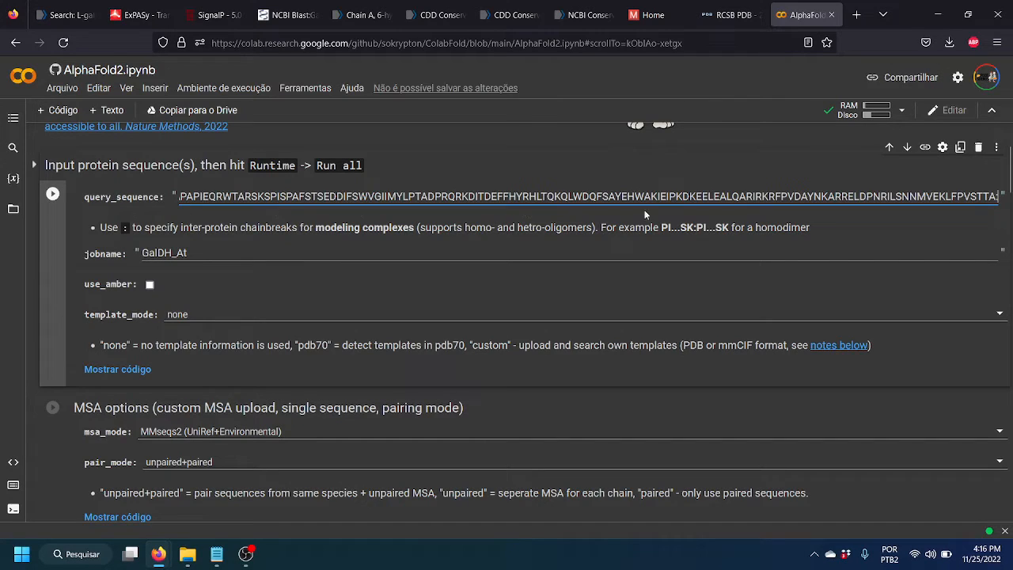
key(BackSpace)
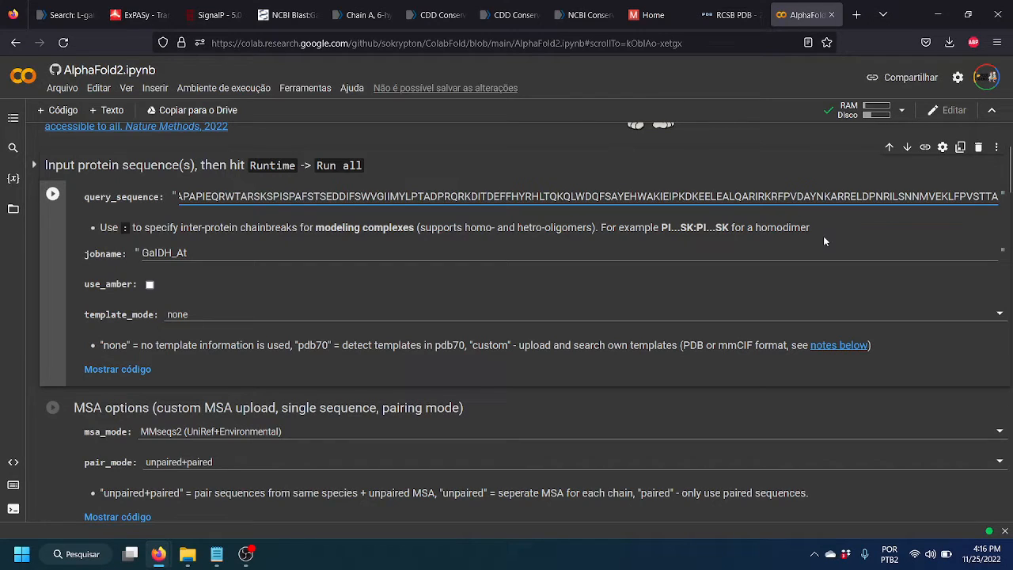
Try enabling use_amber for the GalDH_At job, and disable it again
click(202, 252)
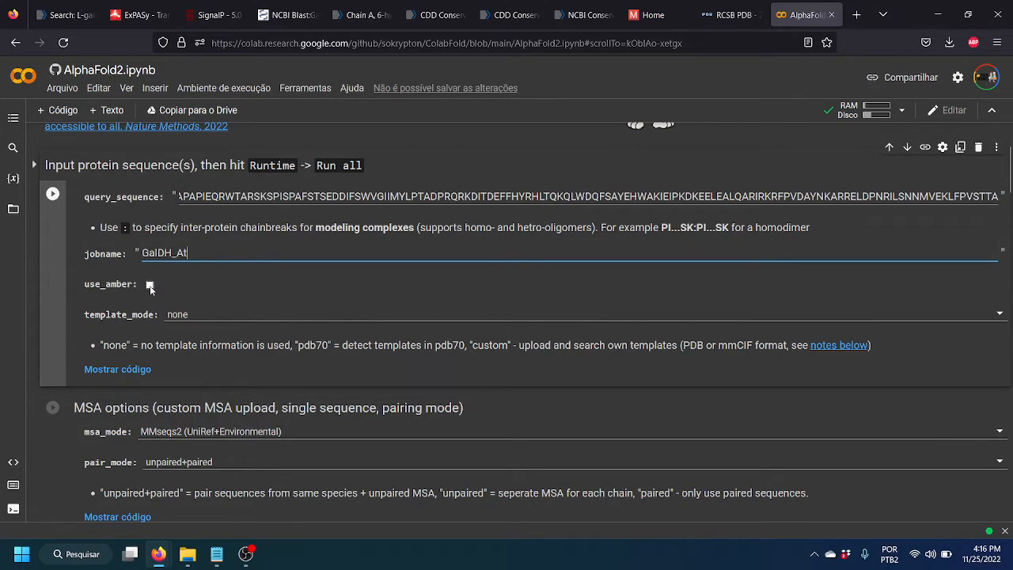
key(ctrl+plus)
key(ctrl+plus)
key(ctrl+plus)
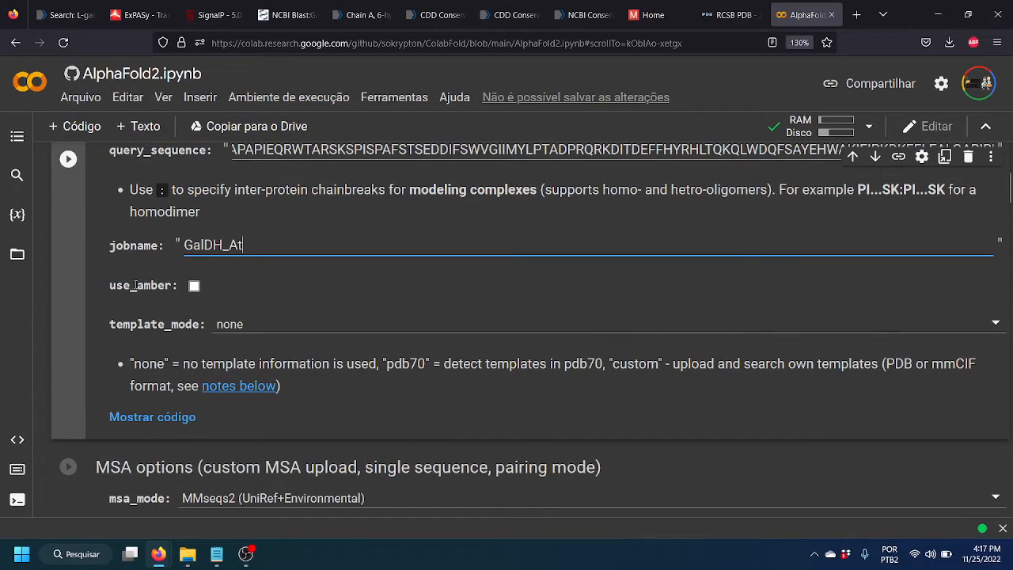
drag(111, 285, 172, 304)
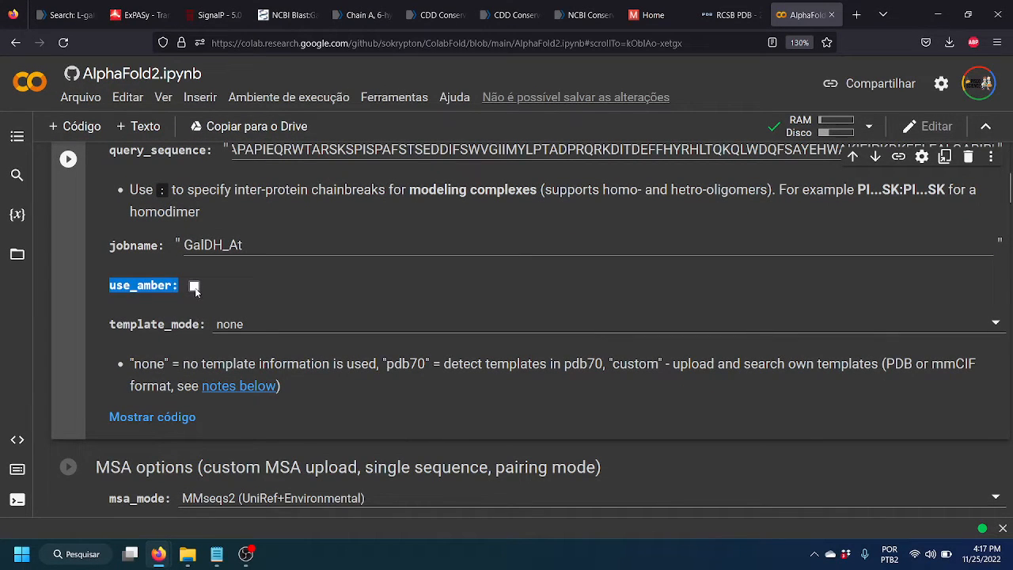
click(193, 287)
scroll(244, 305, up, 1)
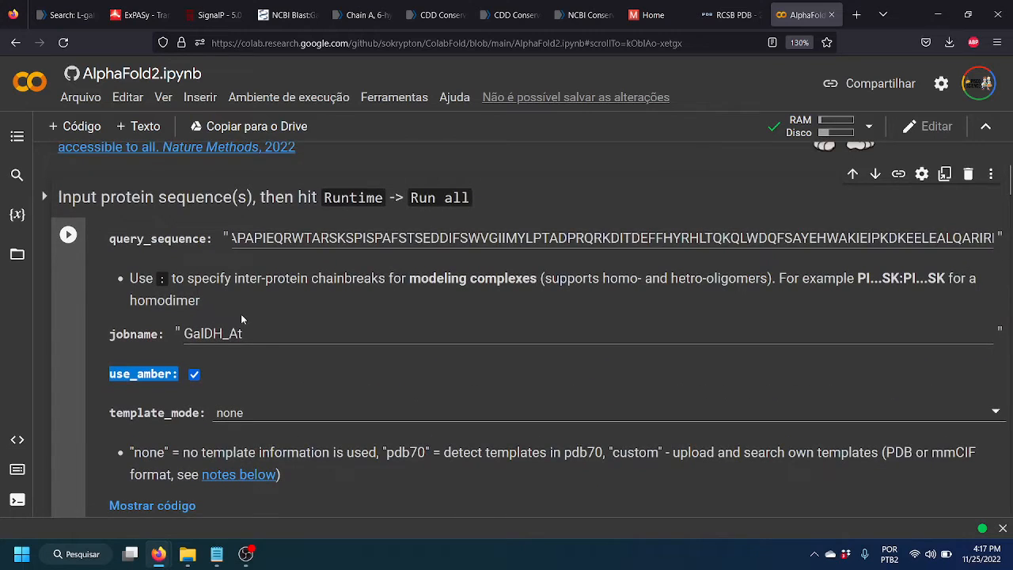
scroll(241, 315, down, 1)
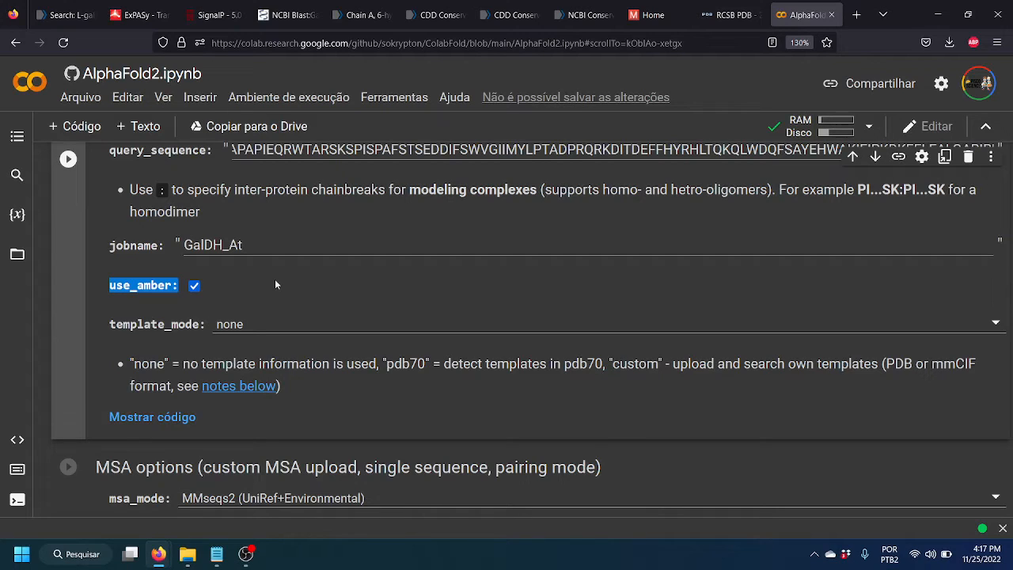
click(225, 285)
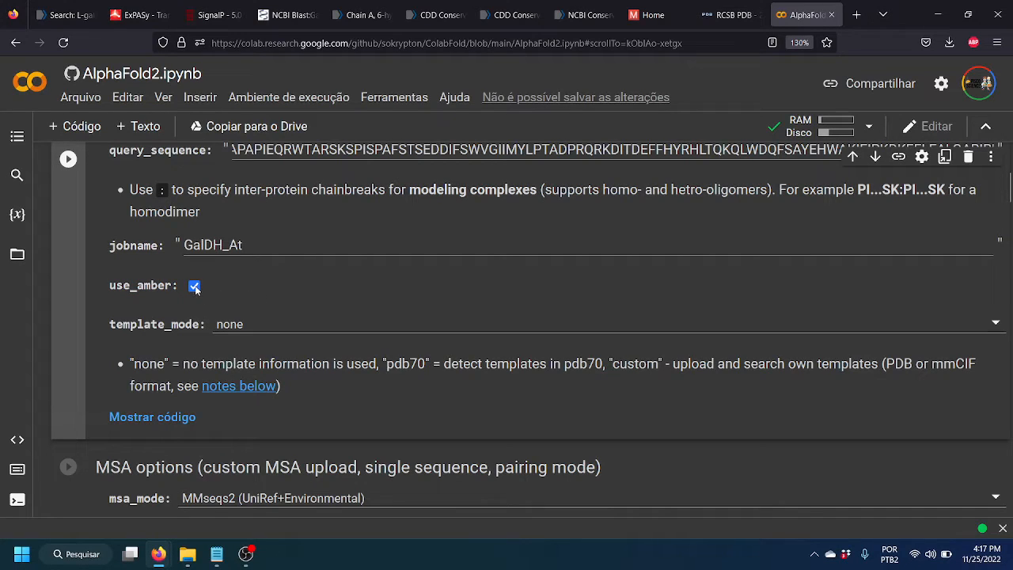
click(196, 288)
Review the template_mode choices for the query and select none
click(237, 326)
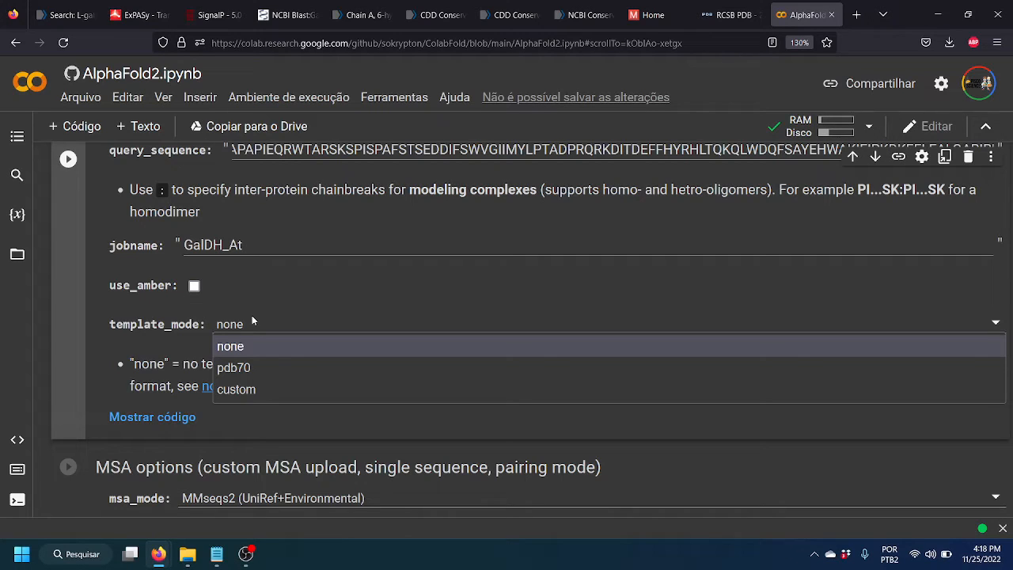
click(236, 345)
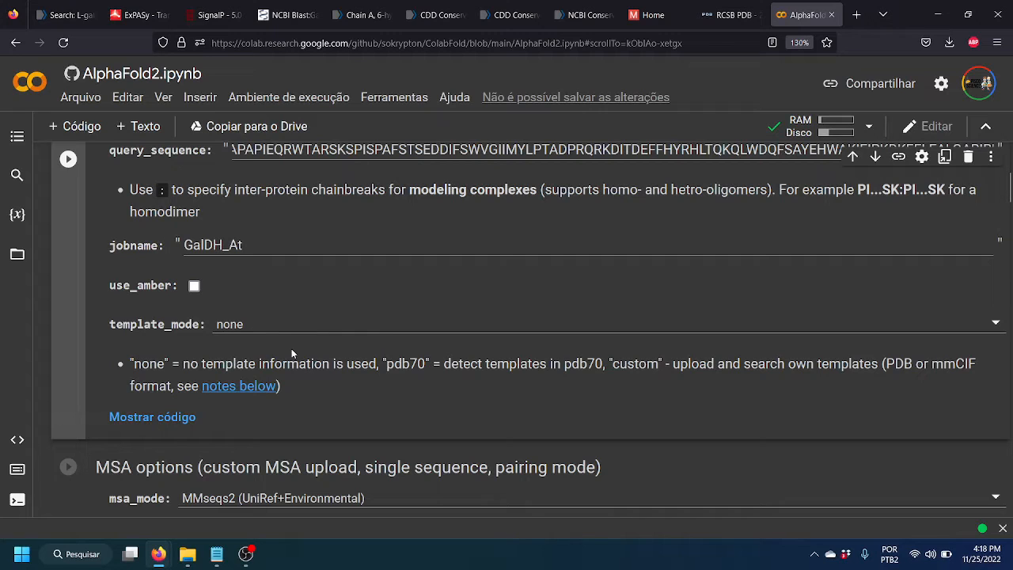
scroll(274, 349, up, 1)
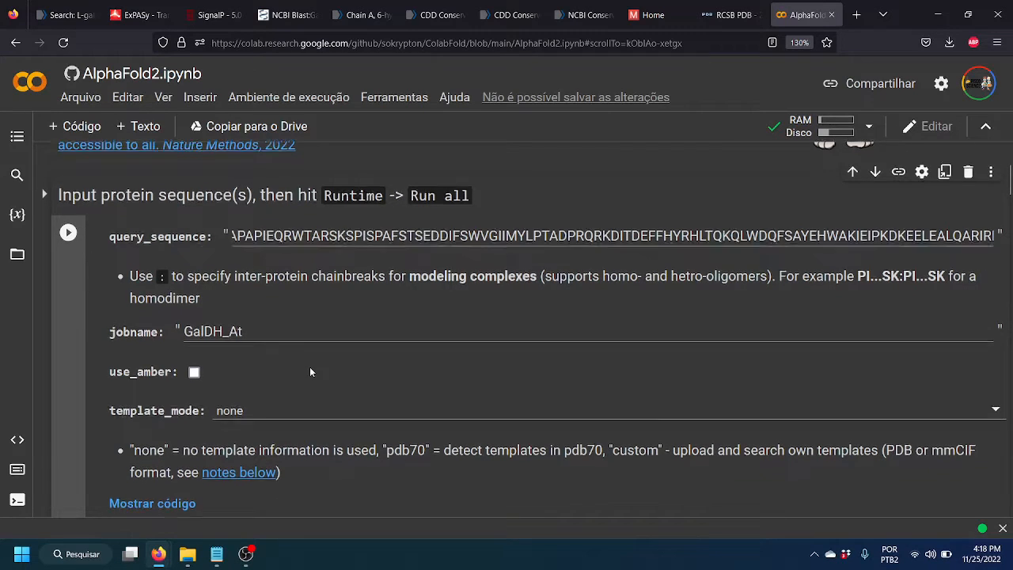
scroll(308, 340, down, 1)
scroll(238, 317, up, 1)
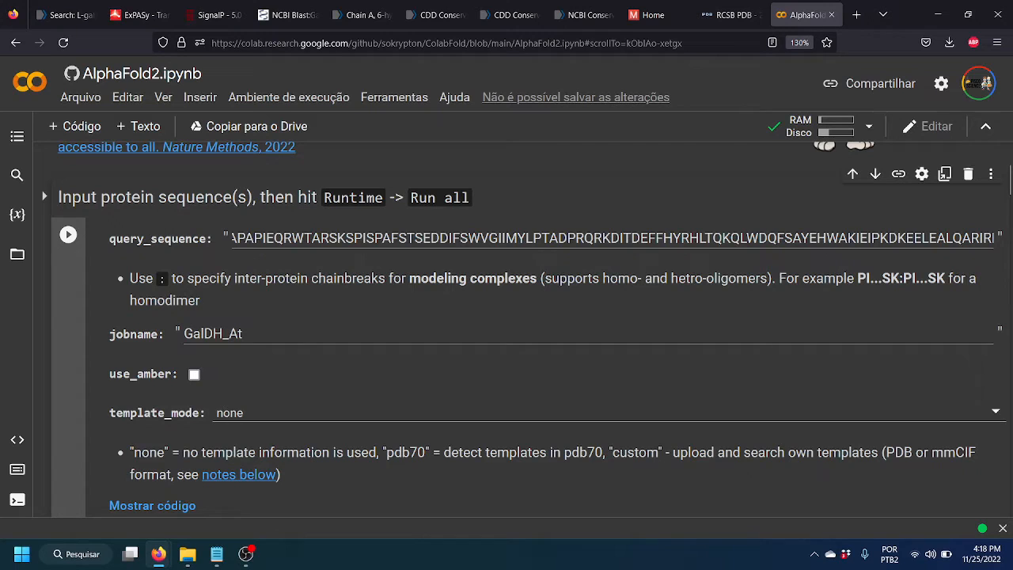
scroll(270, 415, down, 1)
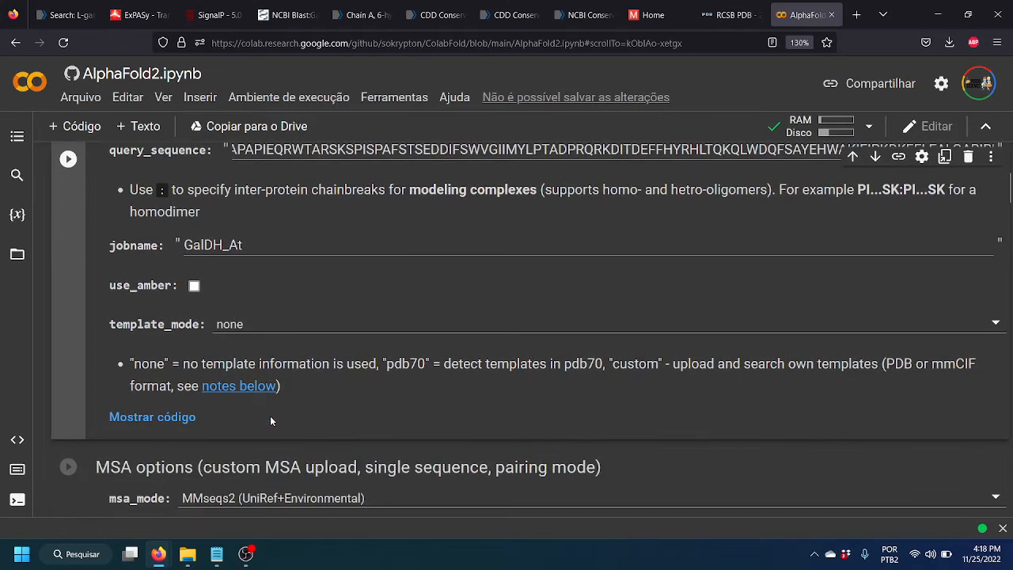
Run the protein sequence input cell and agree to execute the notebook loaded from GitHub
scroll(270, 416, up, 1)
click(69, 235)
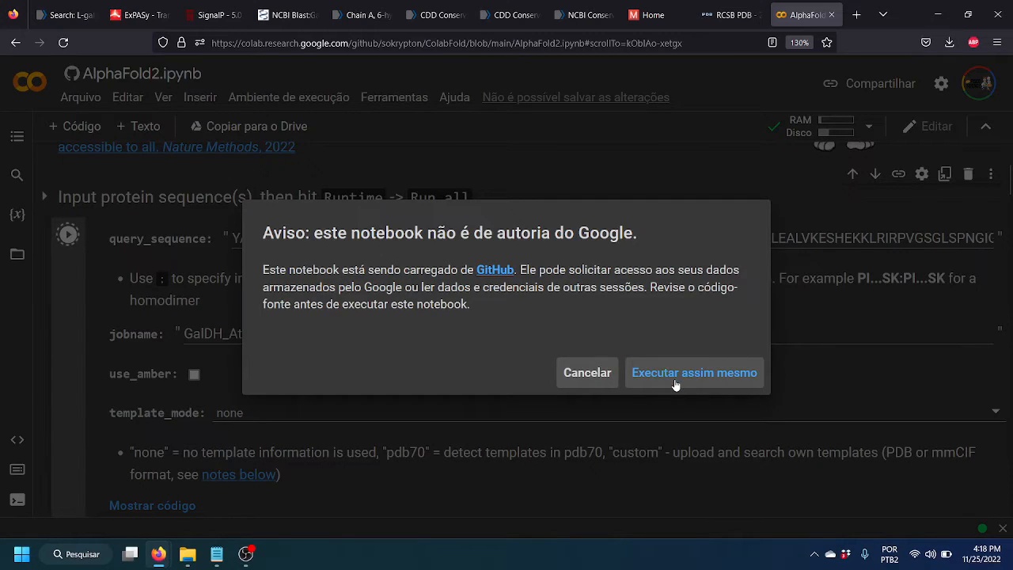
click(676, 384)
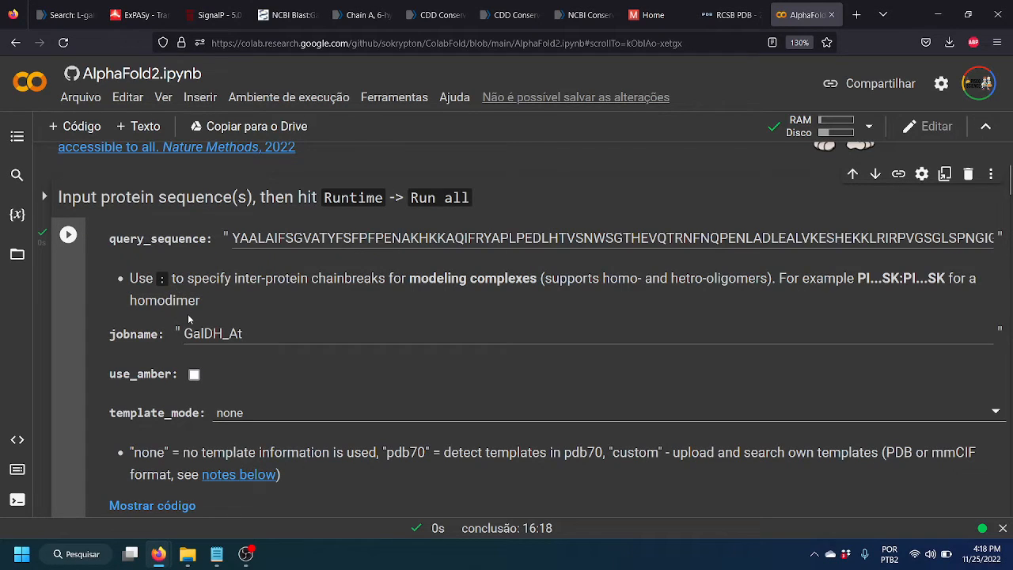
Review the MSA options cell and select MMseqs2 (UniRef+Environmental) as the msa_mode
scroll(188, 313, down, 3)
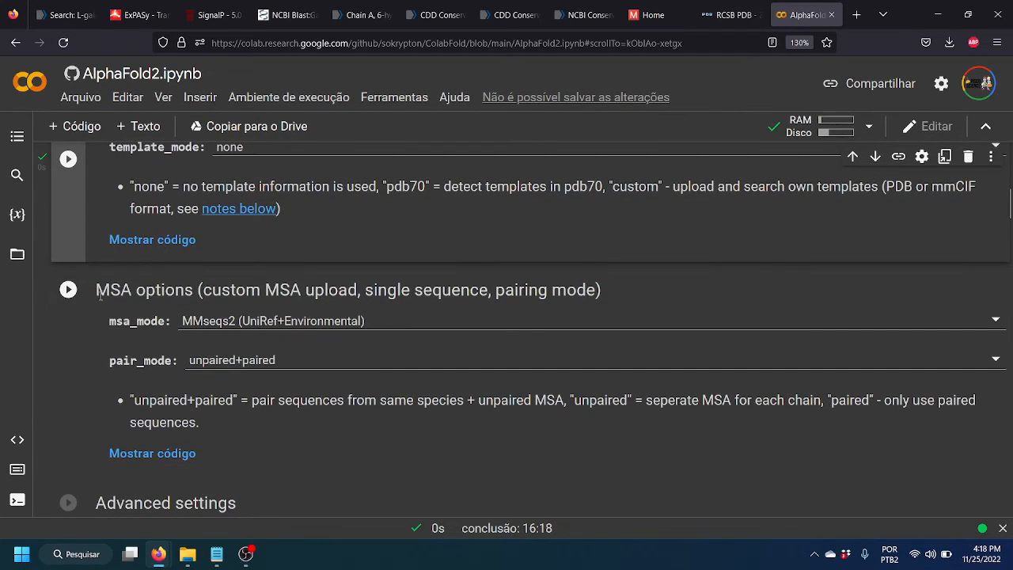
drag(96, 291, 199, 292)
scroll(418, 297, down, 1)
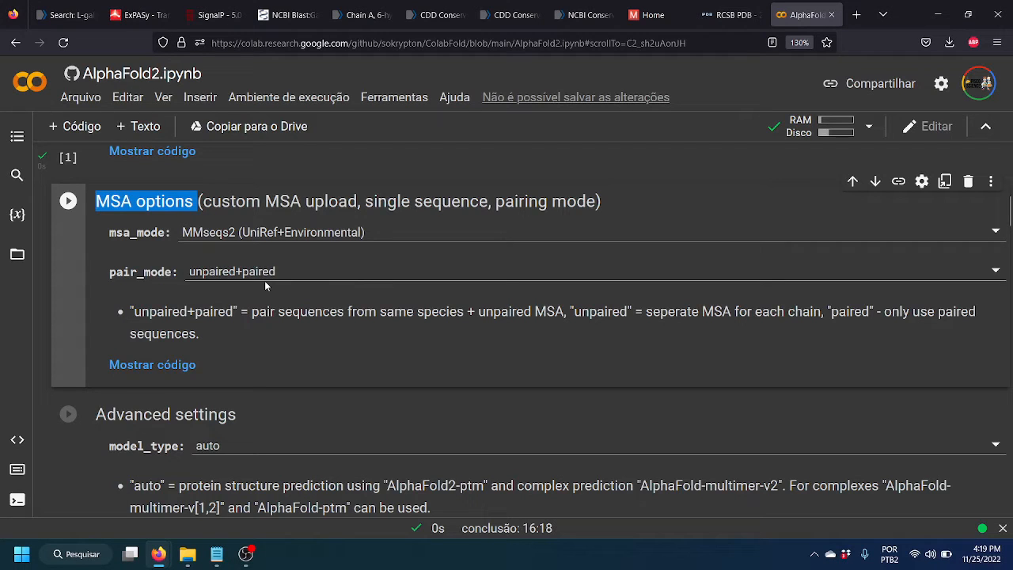
scroll(252, 284, up, 3)
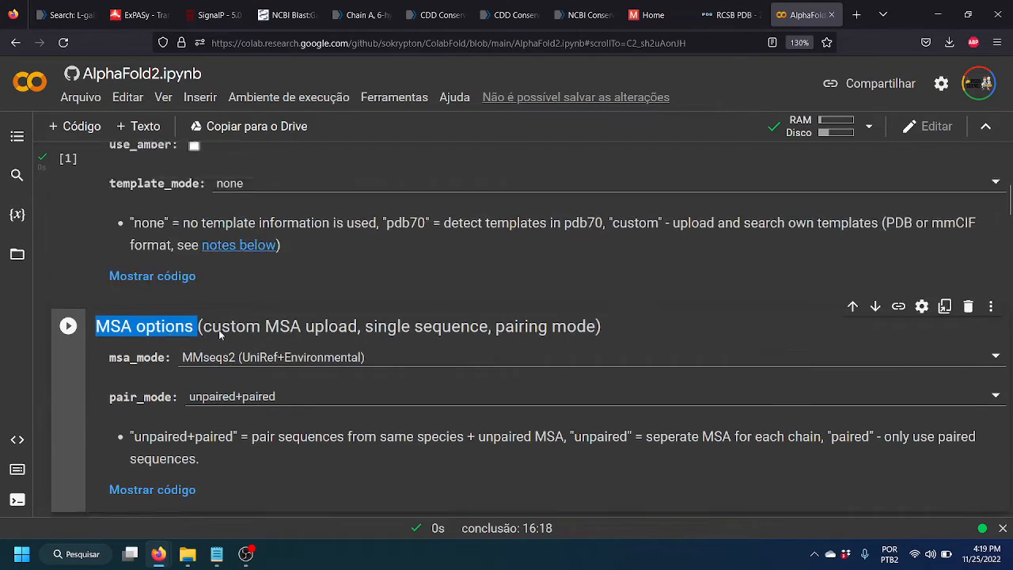
scroll(205, 331, up, 3)
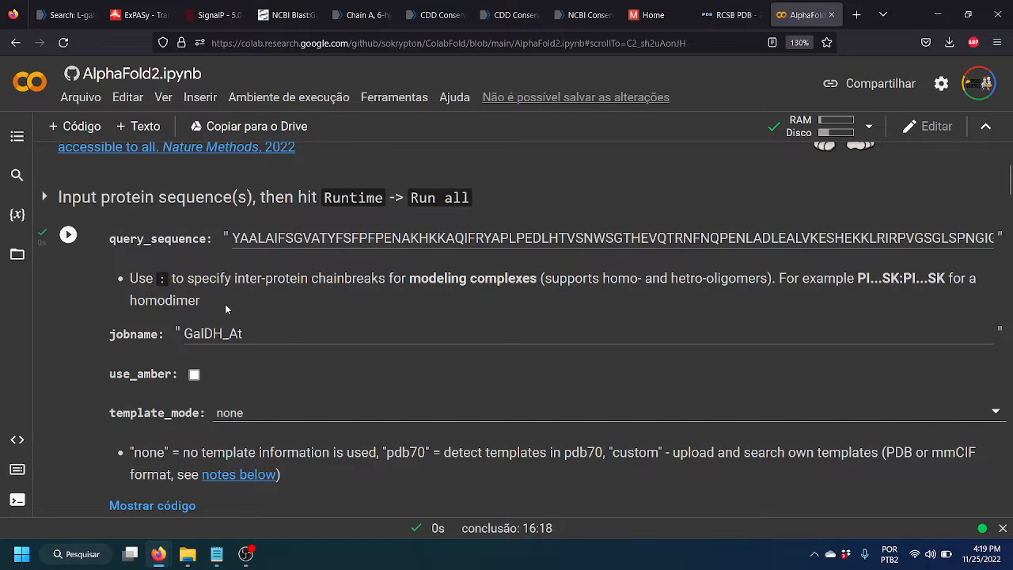
scroll(412, 335, down, 3)
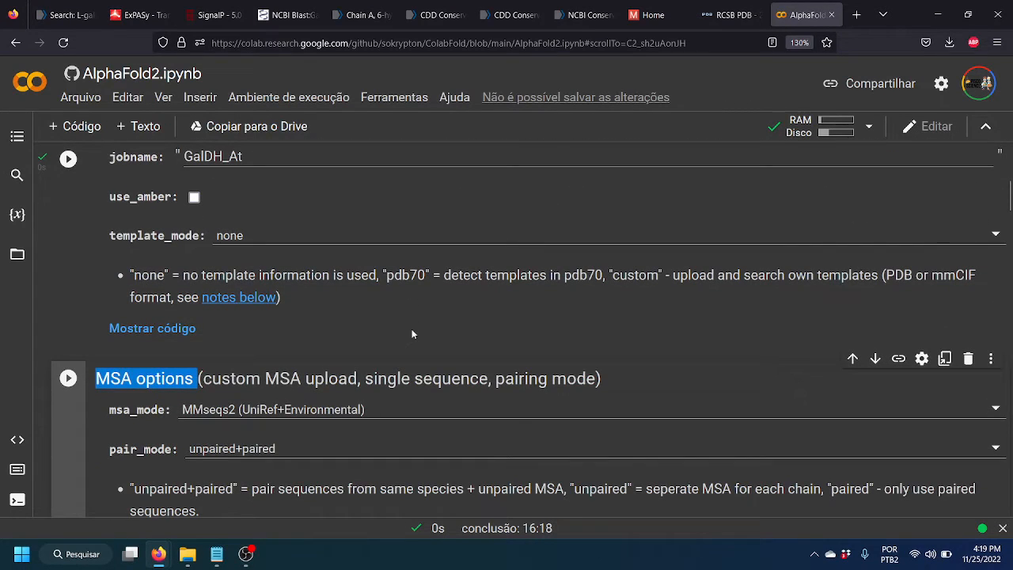
scroll(342, 346, down, 3)
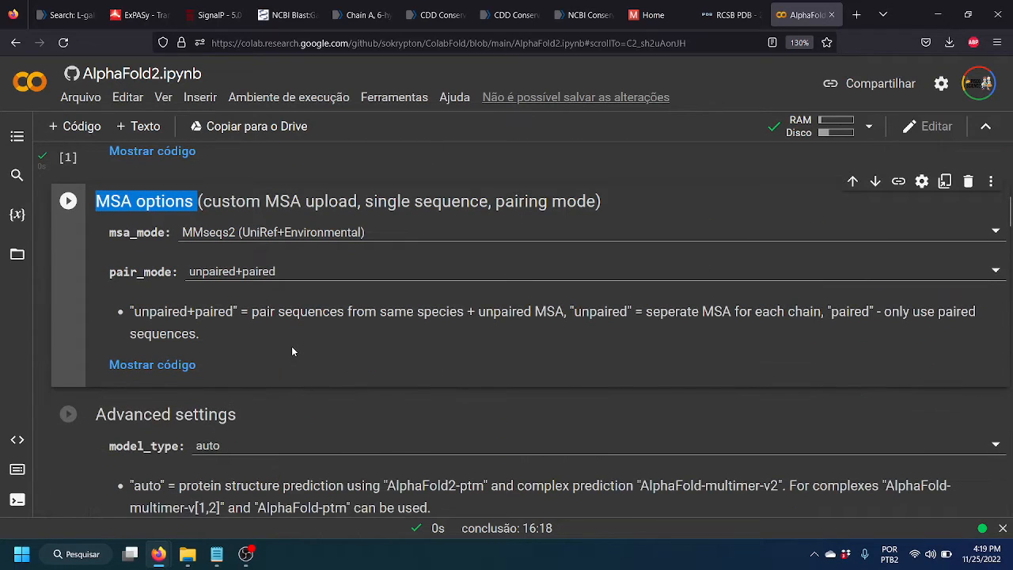
click(218, 234)
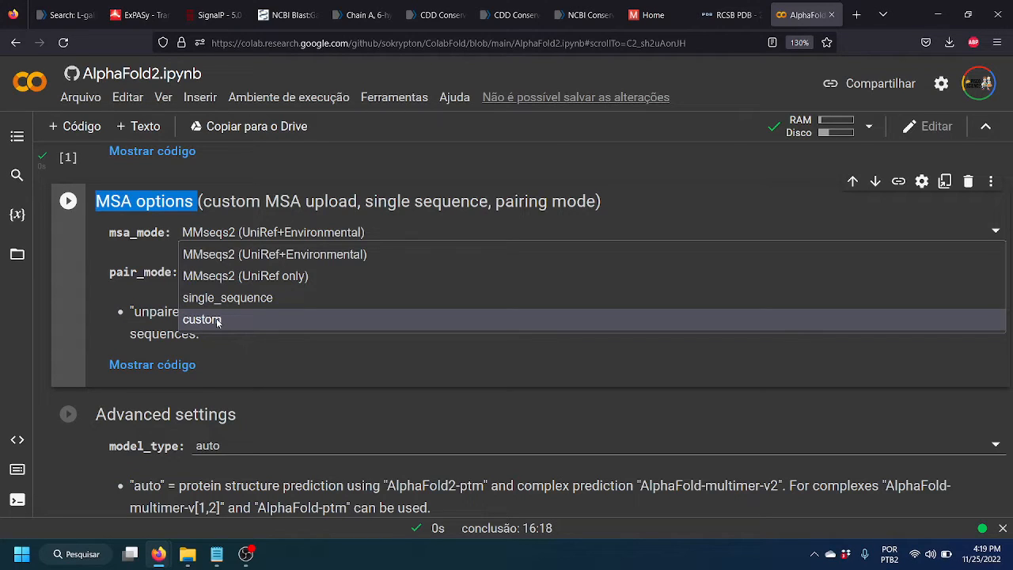
click(253, 255)
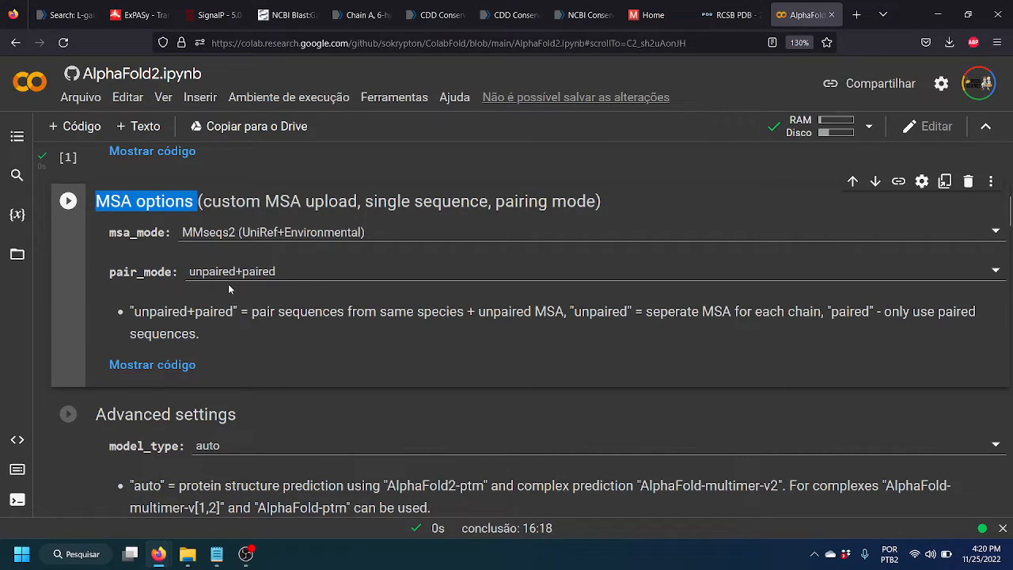
Run the MSA options cell and review the model_type choices in Advanced settings, leaving auto selected
click(67, 202)
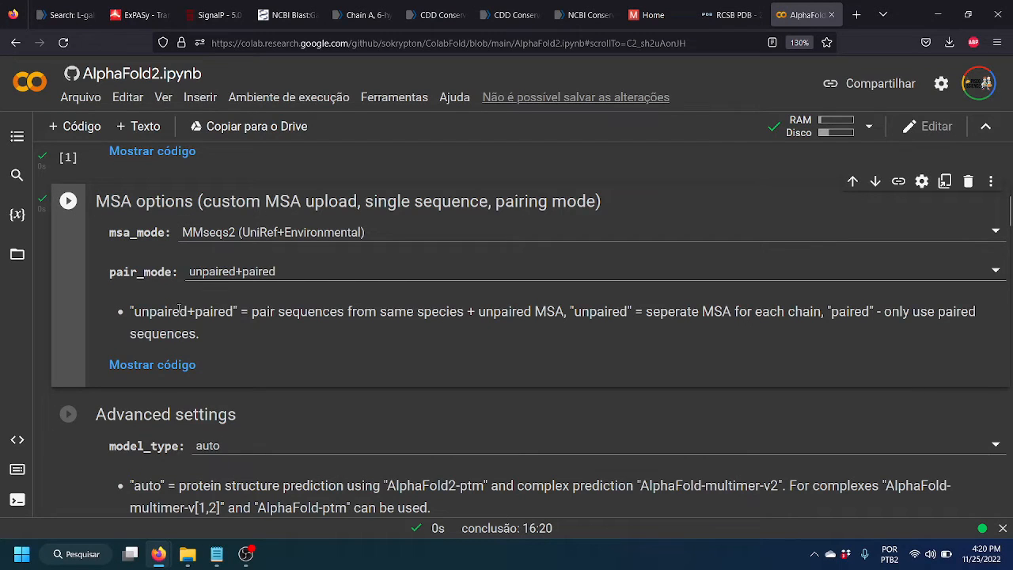
scroll(185, 367, down, 3)
scroll(185, 368, down, 1)
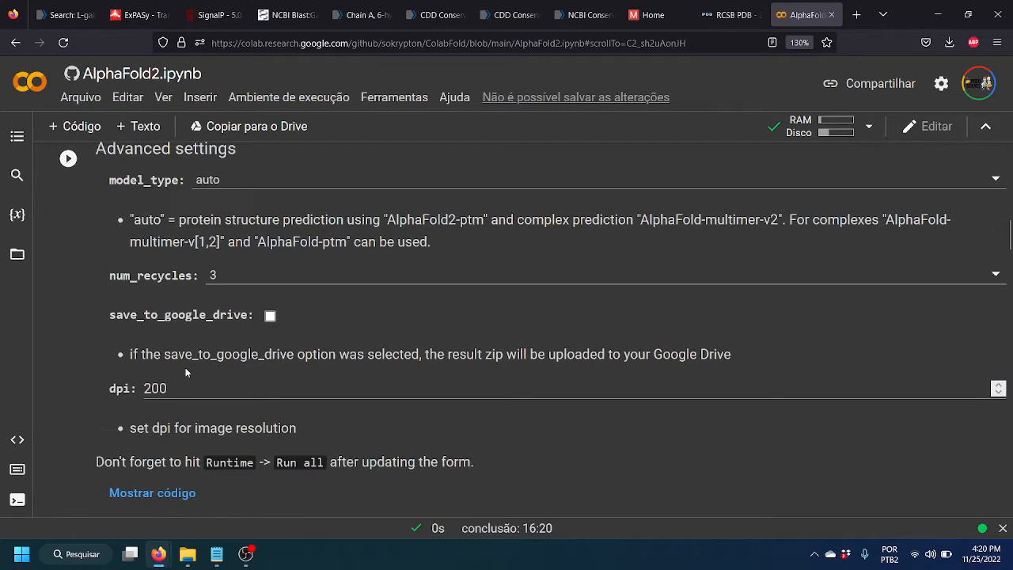
click(210, 180)
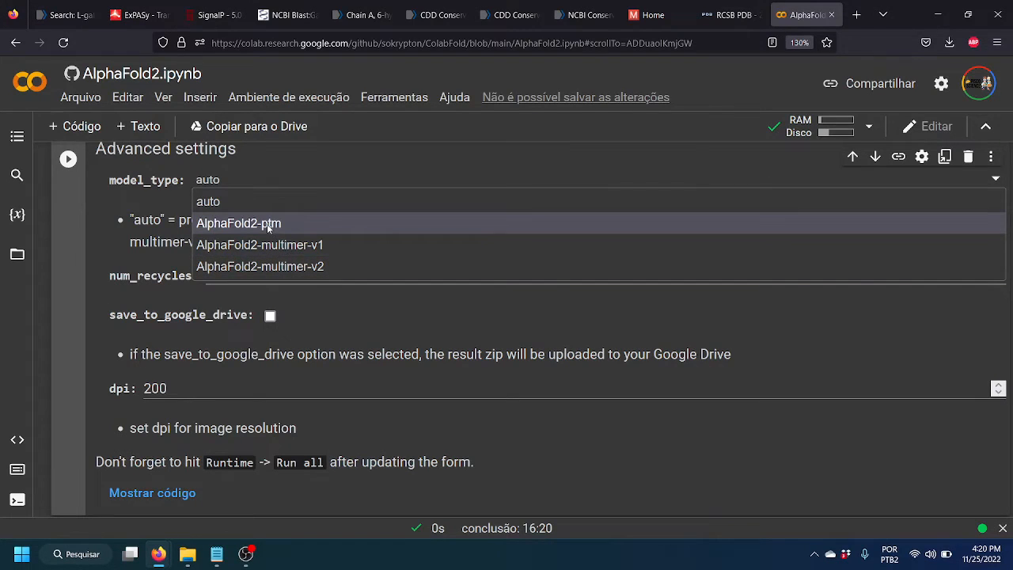
click(127, 192)
scroll(189, 246, up, 1)
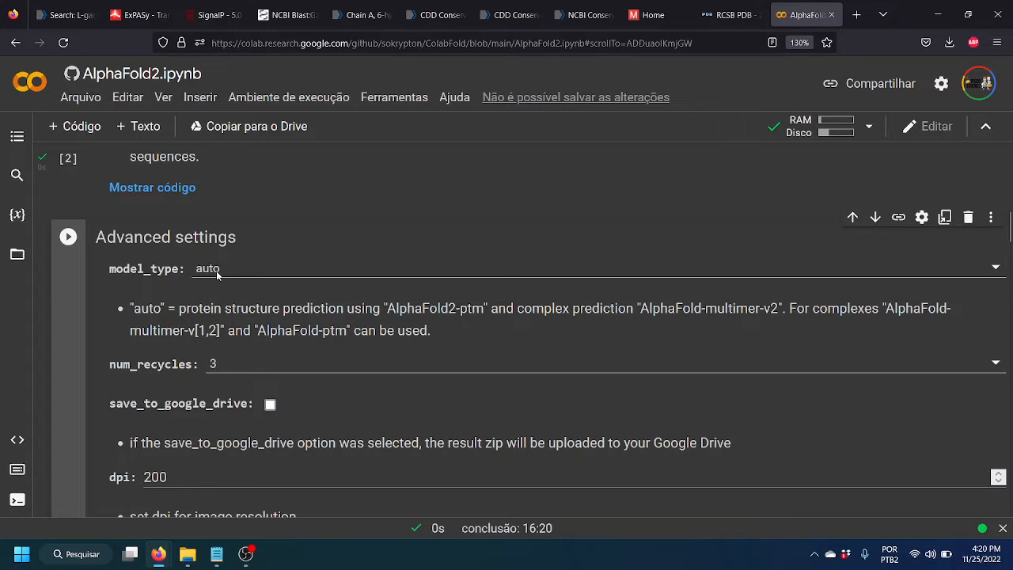
scroll(251, 308, down, 2)
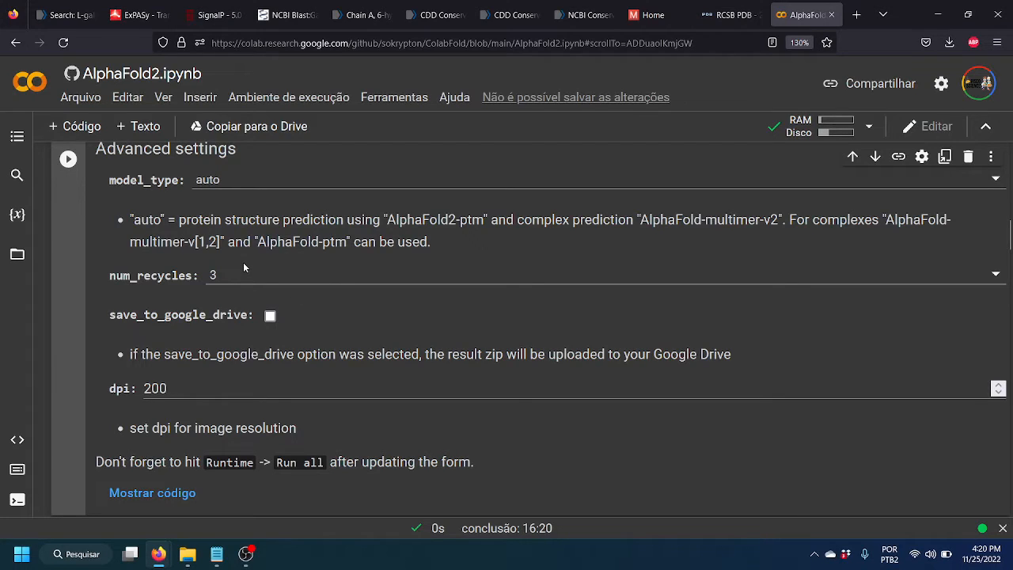
Toggle save_to_google_drive on and back off, and set the image resolution dpi to 300 in Advanced settings
click(270, 317)
click(269, 317)
scroll(191, 325, down, 1)
click(179, 299)
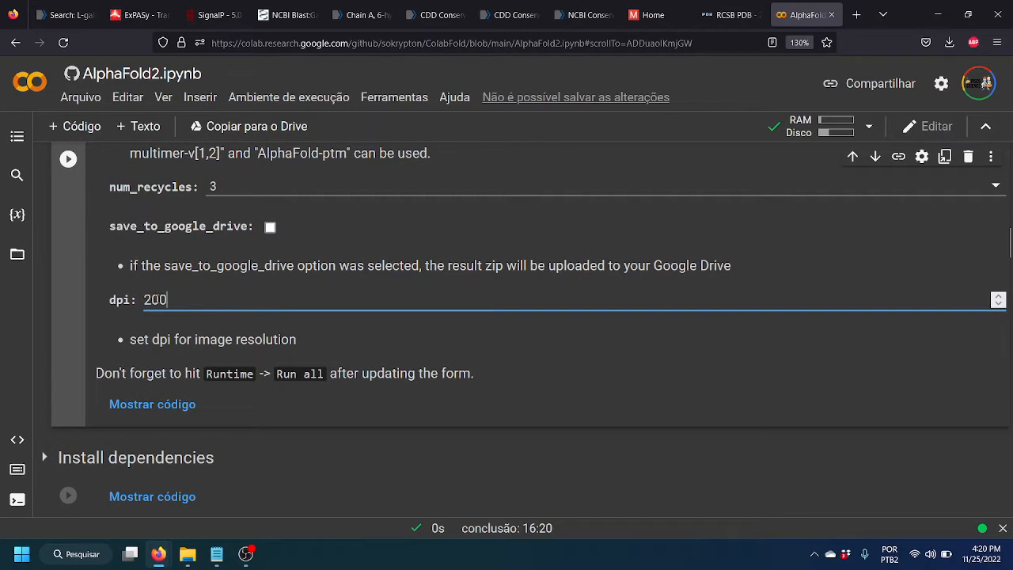
drag(150, 299, 134, 299)
click(312, 260)
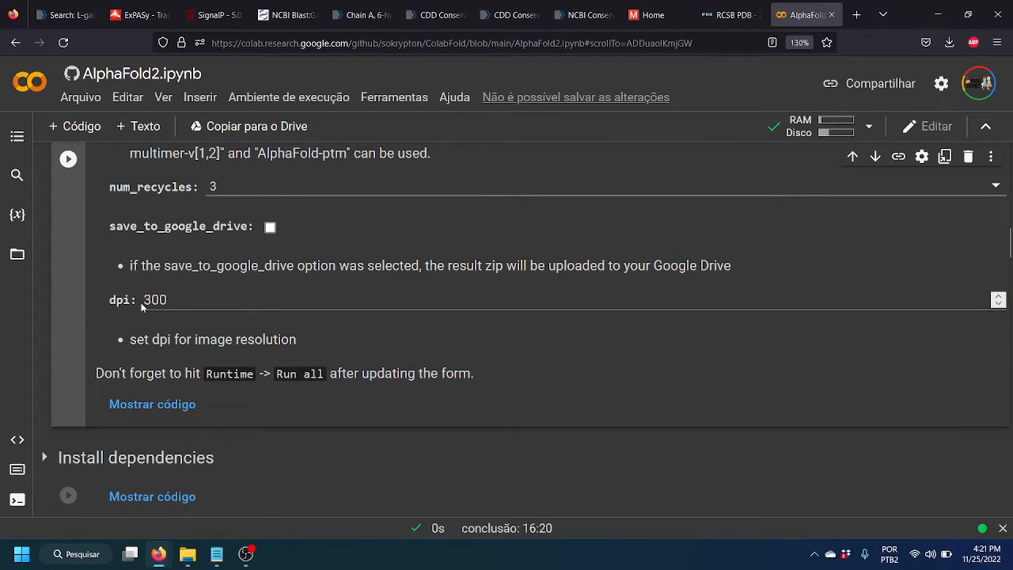
Review the available num_recycles choices in Advanced settings, leaving 3 selected
scroll(205, 319, up, 1)
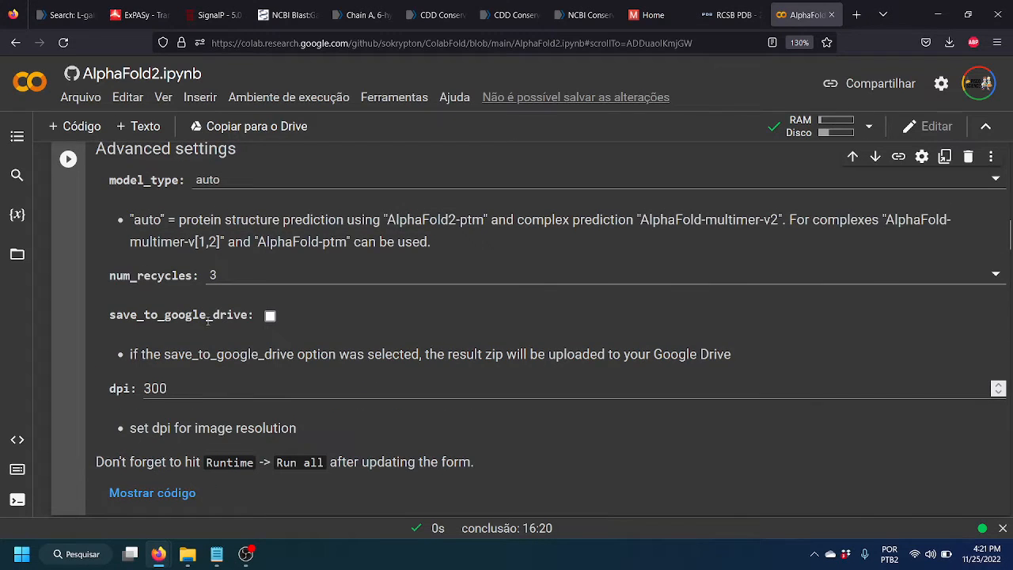
scroll(208, 319, up, 1)
scroll(209, 324, down, 1)
scroll(210, 328, down, 1)
scroll(212, 334, up, 2)
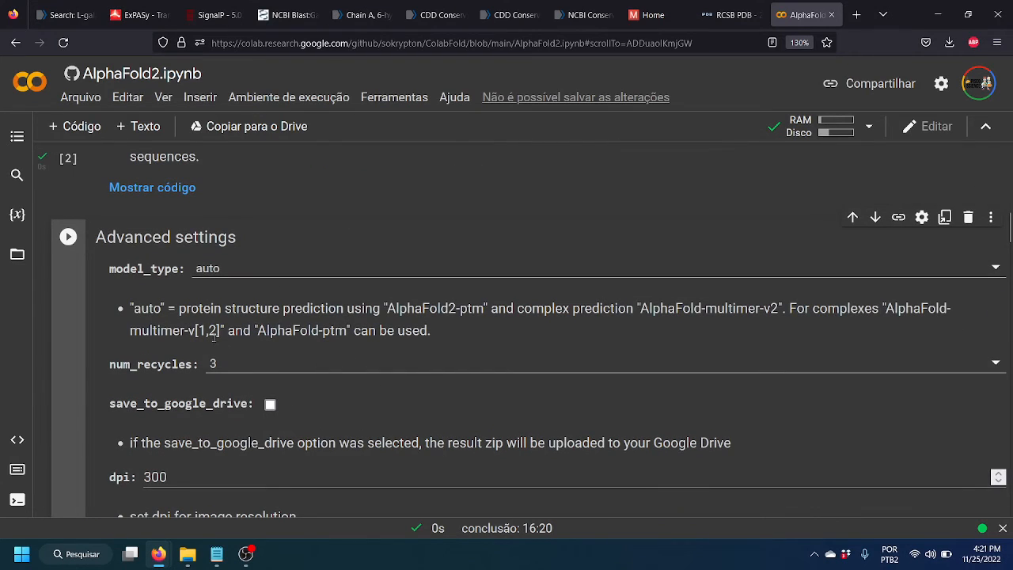
click(221, 364)
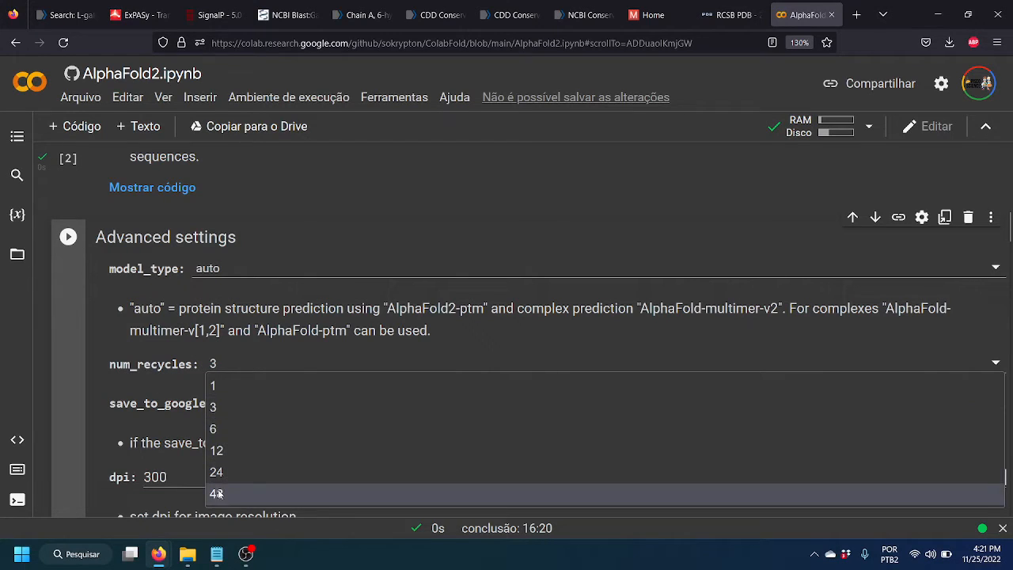
click(159, 339)
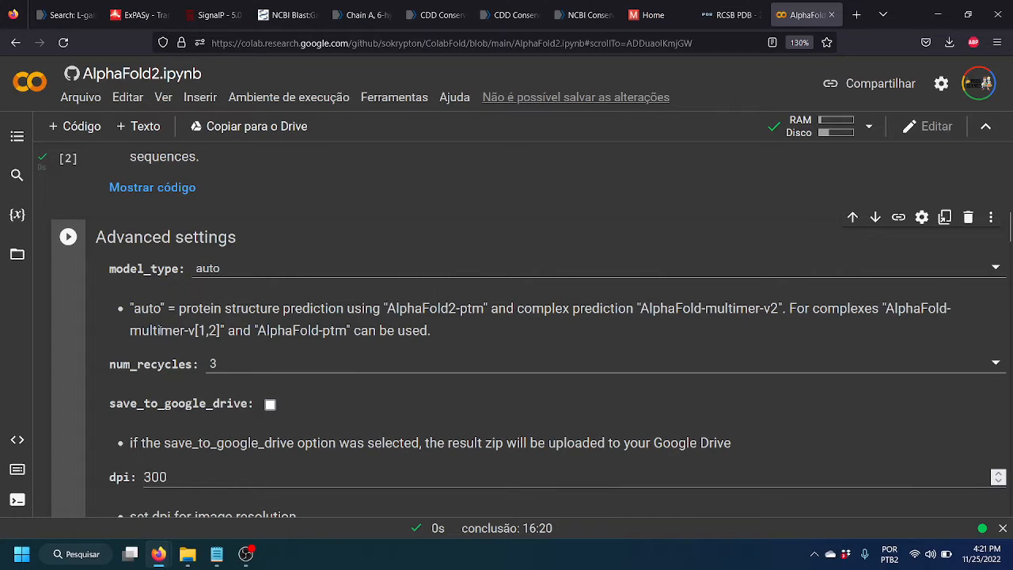
scroll(167, 341, down, 2)
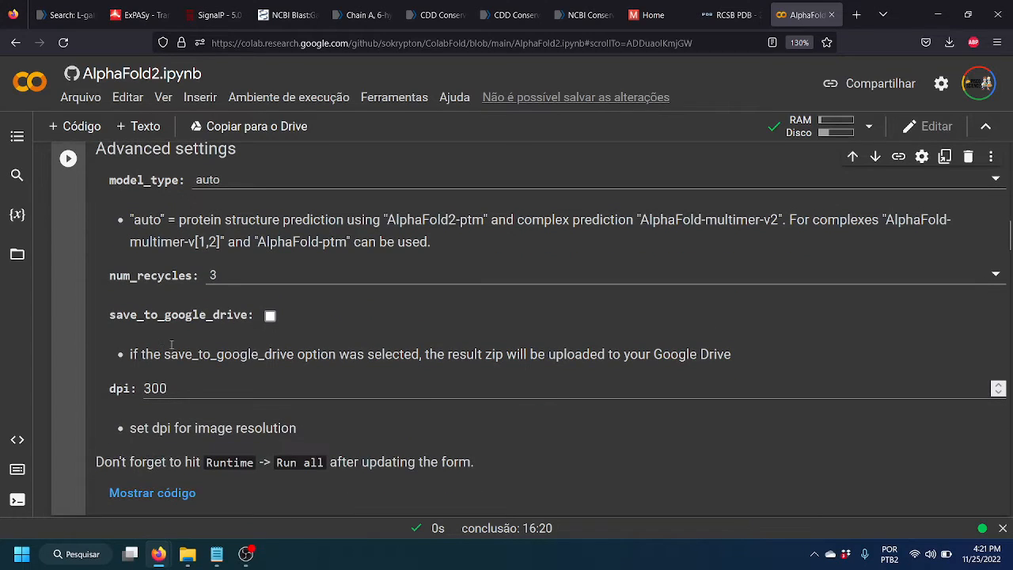
click(214, 277)
click(177, 272)
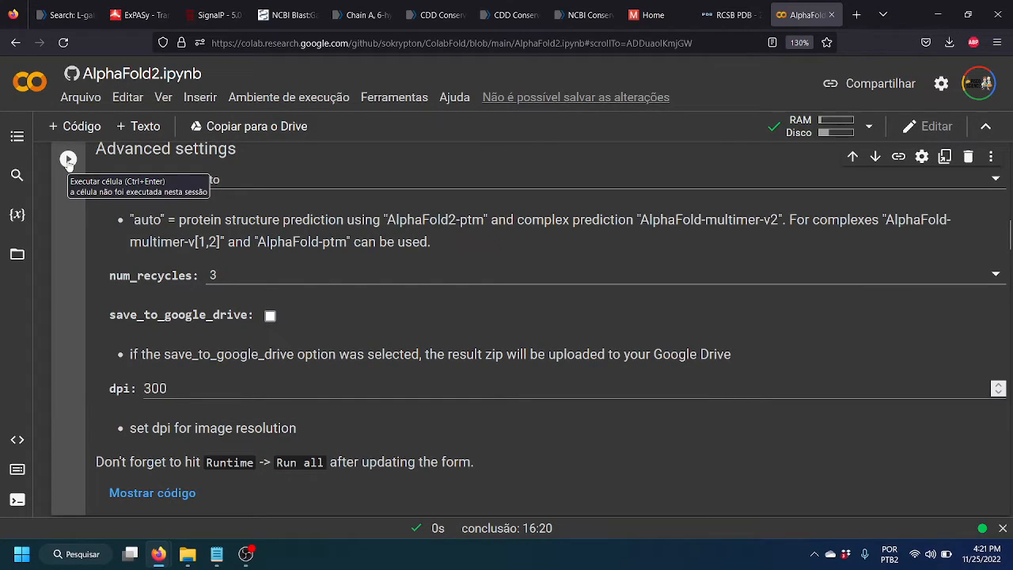
Run the Advanced settings cell and the Install dependencies cell
click(68, 160)
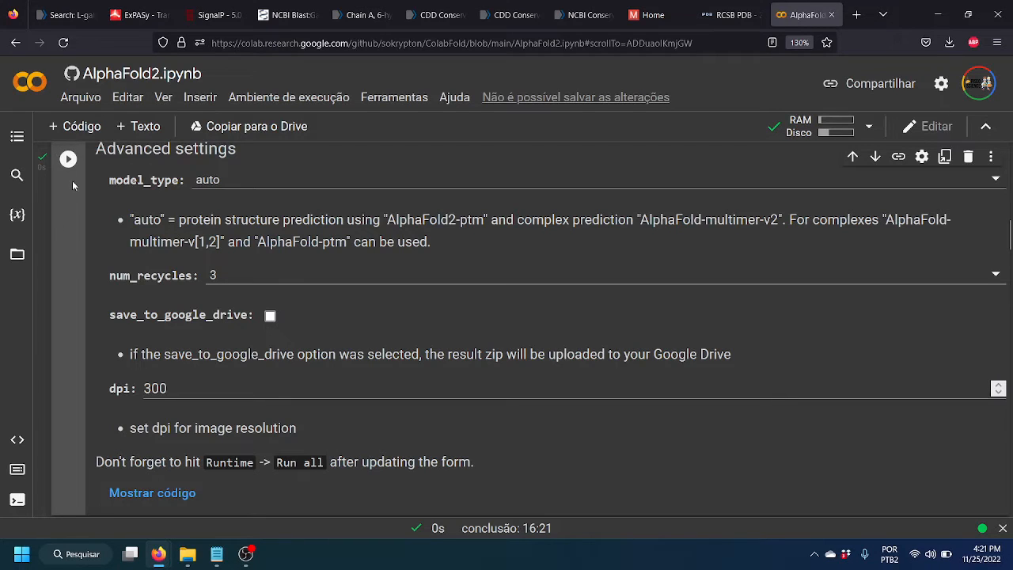
scroll(98, 270, down, 3)
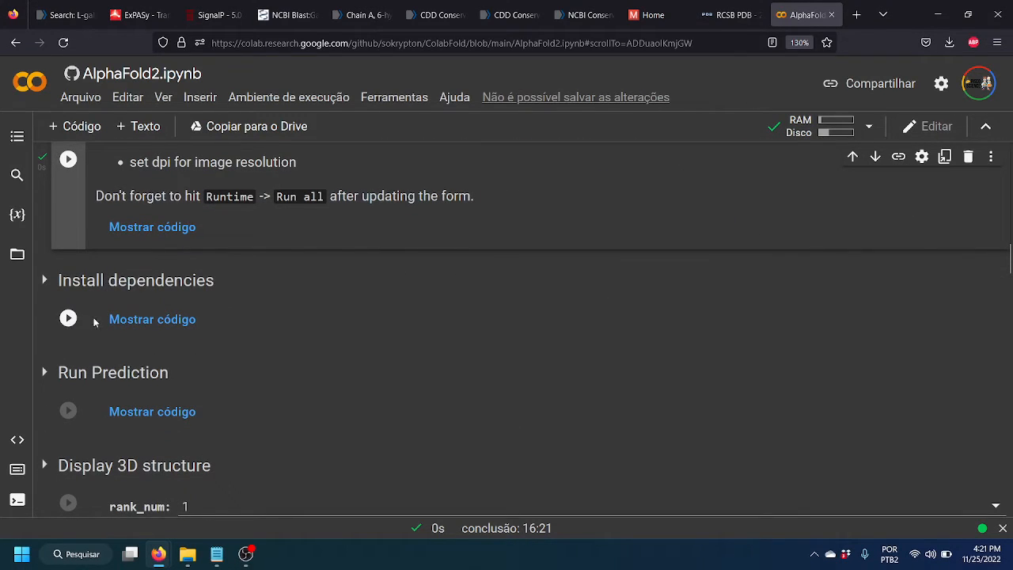
click(68, 318)
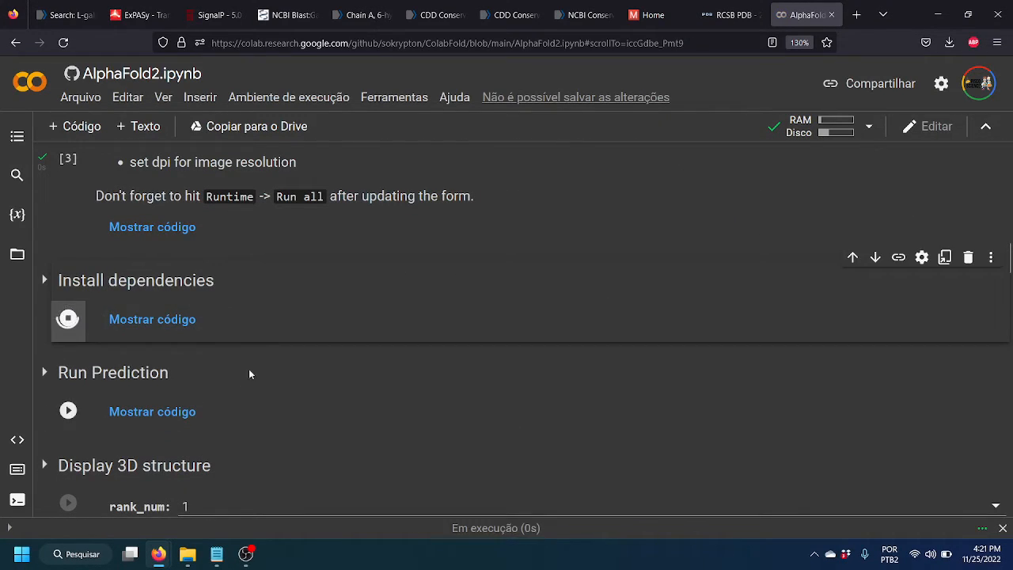
Run the Run Prediction cell once the dependencies are installed
scroll(251, 370, down, 1)
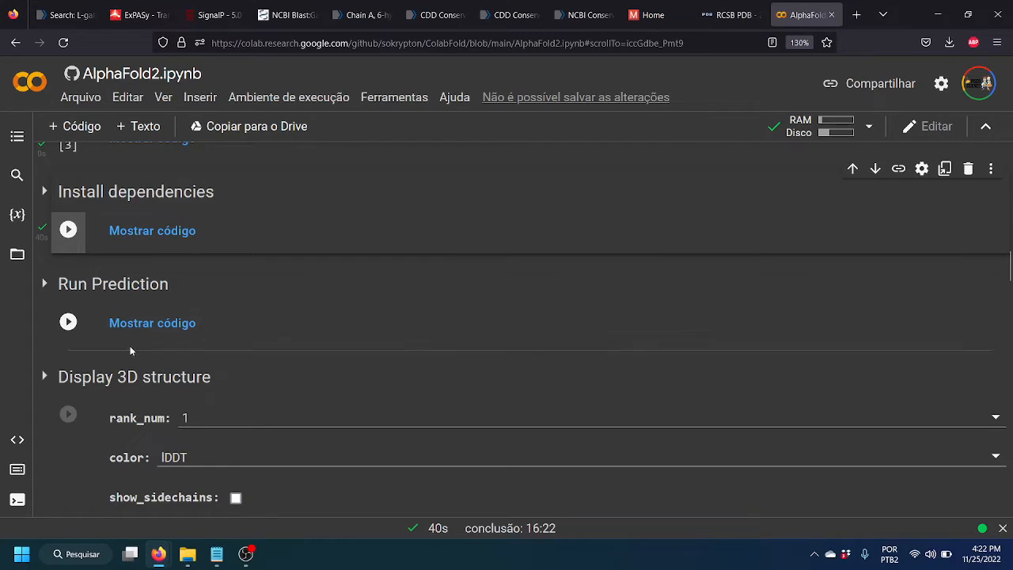
scroll(210, 348, down, 2)
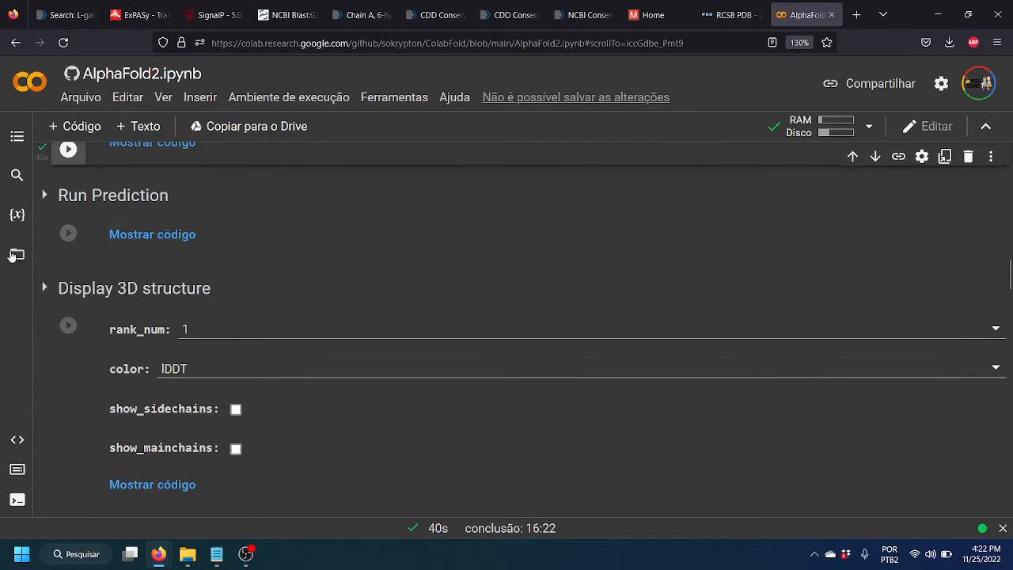
click(69, 235)
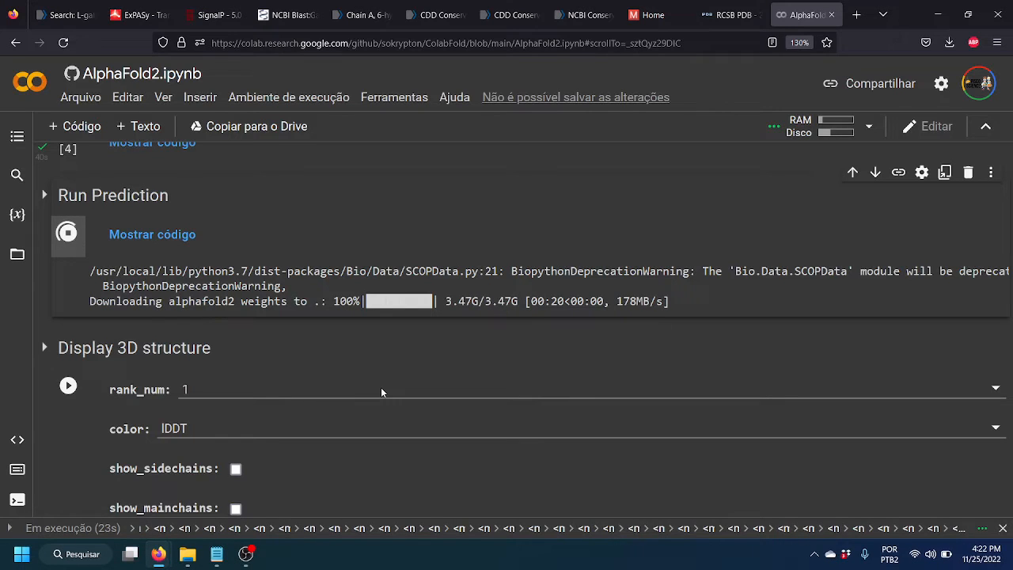
Examine the running prediction's progress log and the Display 3D structure and Plots cells below it
scroll(444, 313, down, 2)
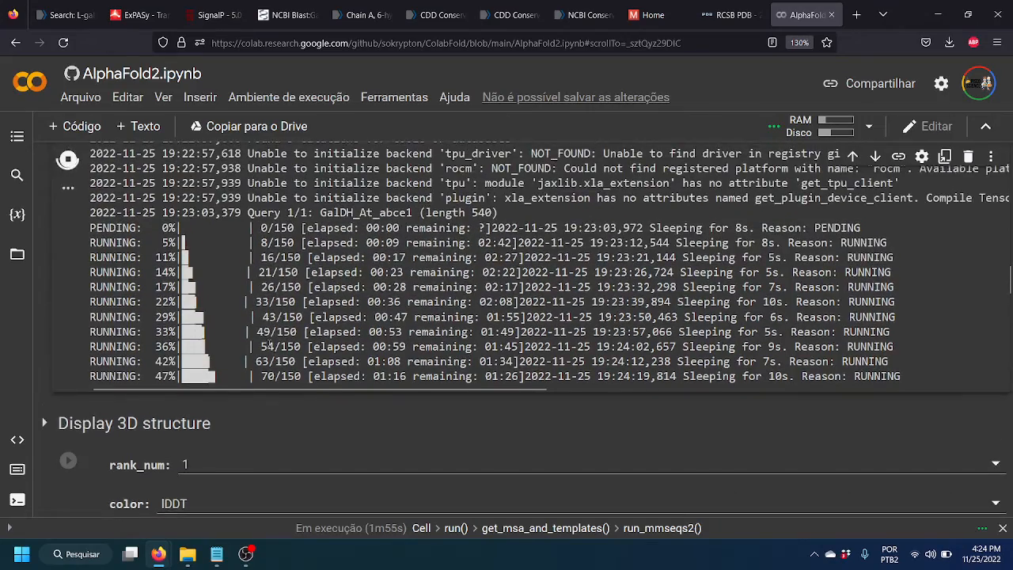
scroll(159, 380, up, 15)
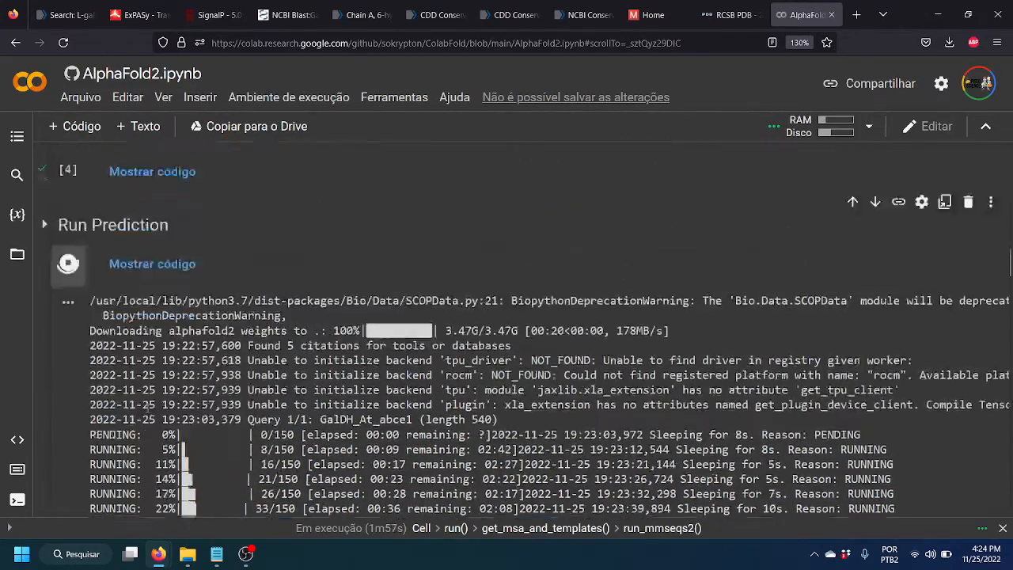
scroll(185, 373, down, 15)
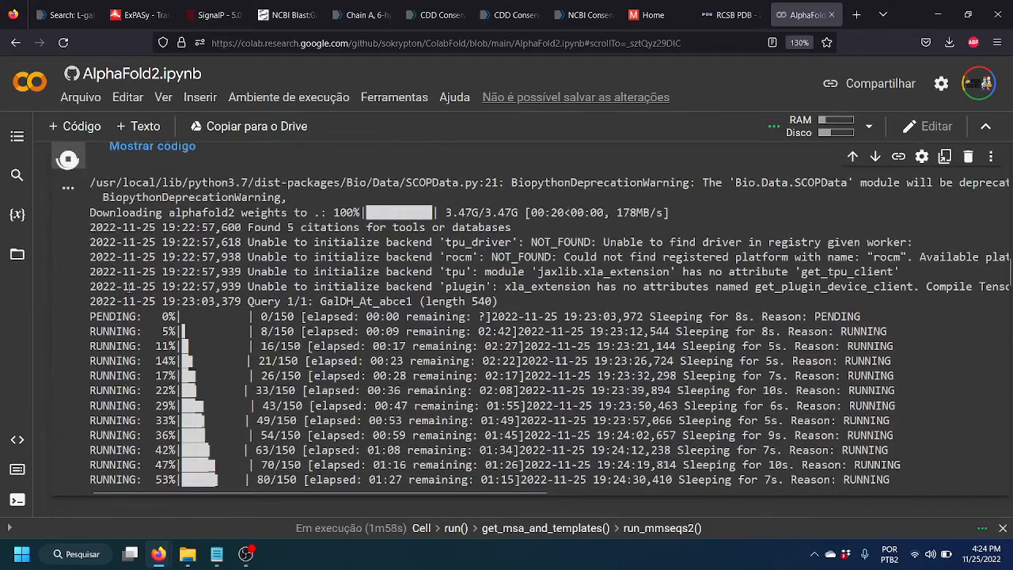
scroll(218, 423, down, 3)
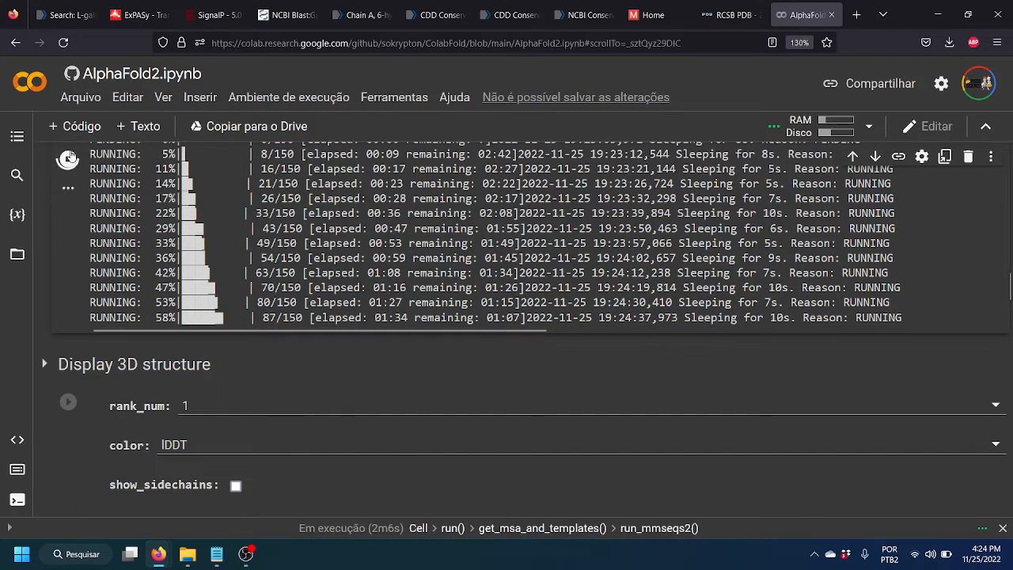
scroll(86, 392, down, 1)
scroll(86, 392, down, 2)
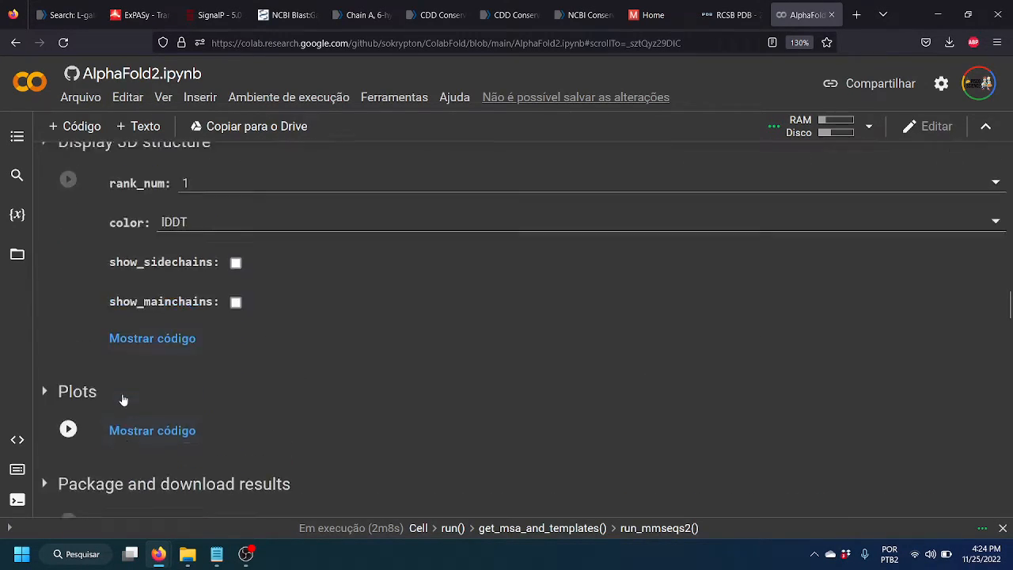
scroll(127, 372, up, 3)
scroll(127, 372, up, 1)
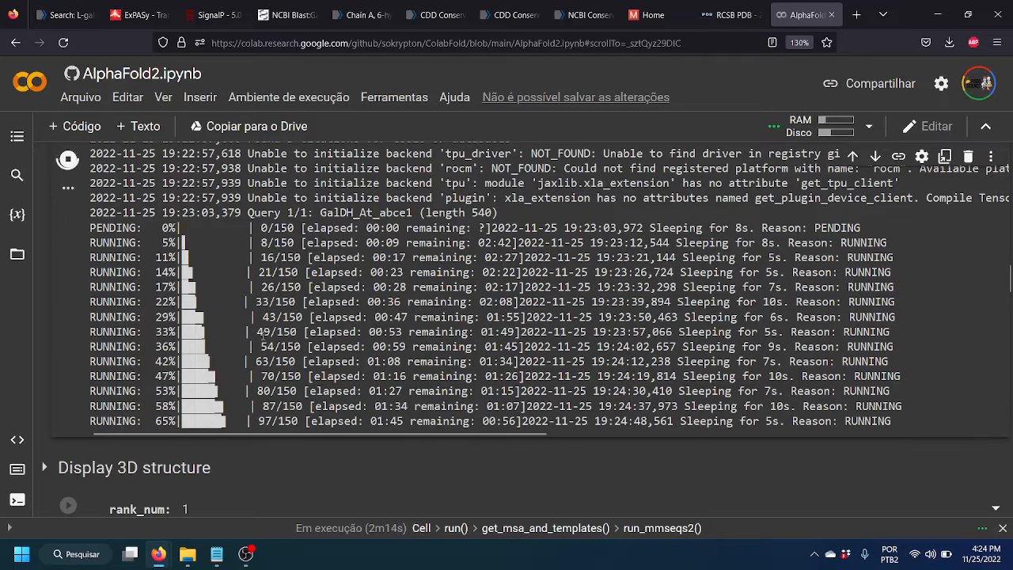
scroll(261, 335, down, 2)
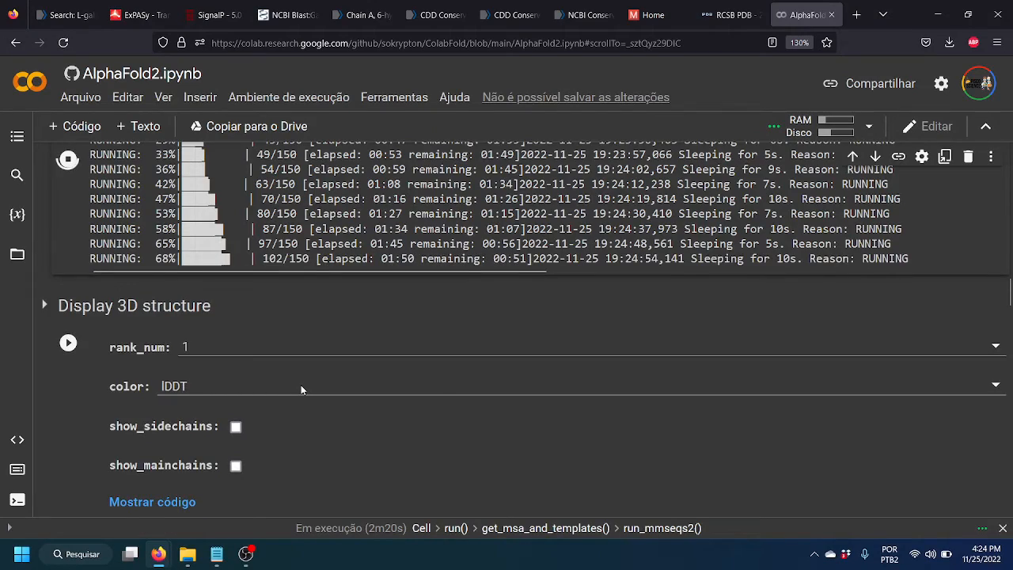
scroll(331, 408, up, 1)
scroll(342, 408, up, 1)
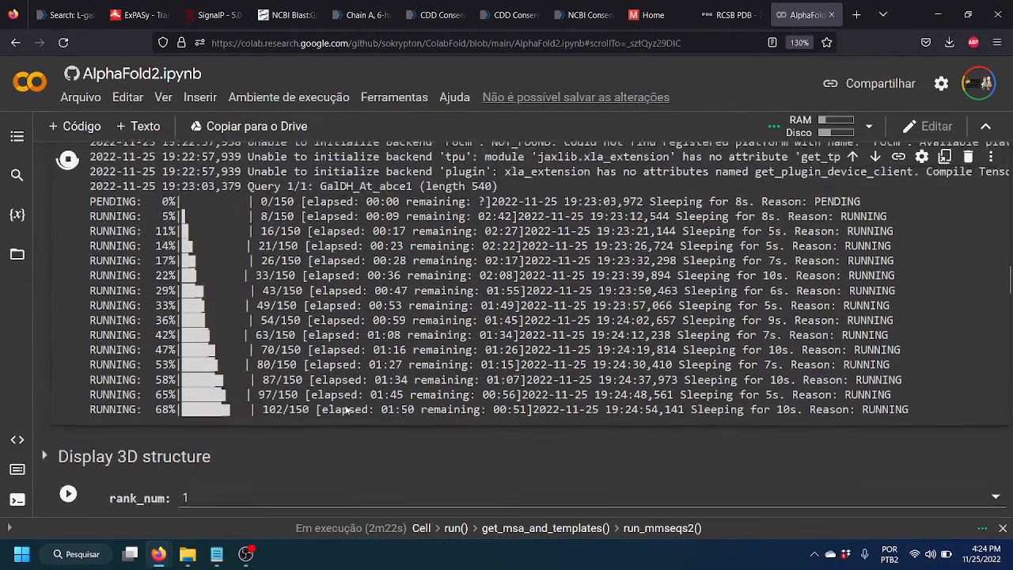
scroll(345, 405, down, 1)
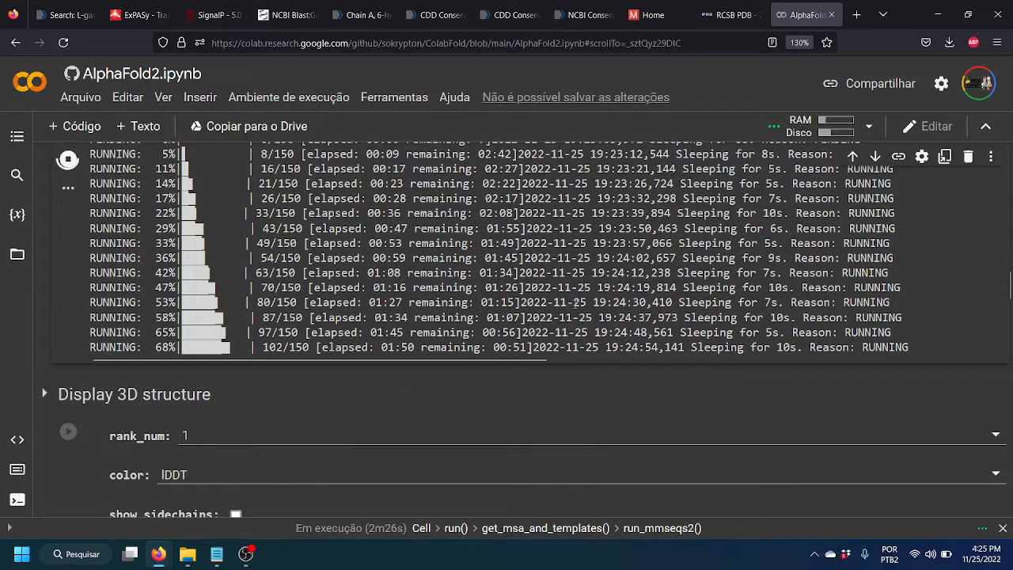
Search Google for "alphafold 2 advanced colab" in a new browser tab
click(856, 14)
text(al)
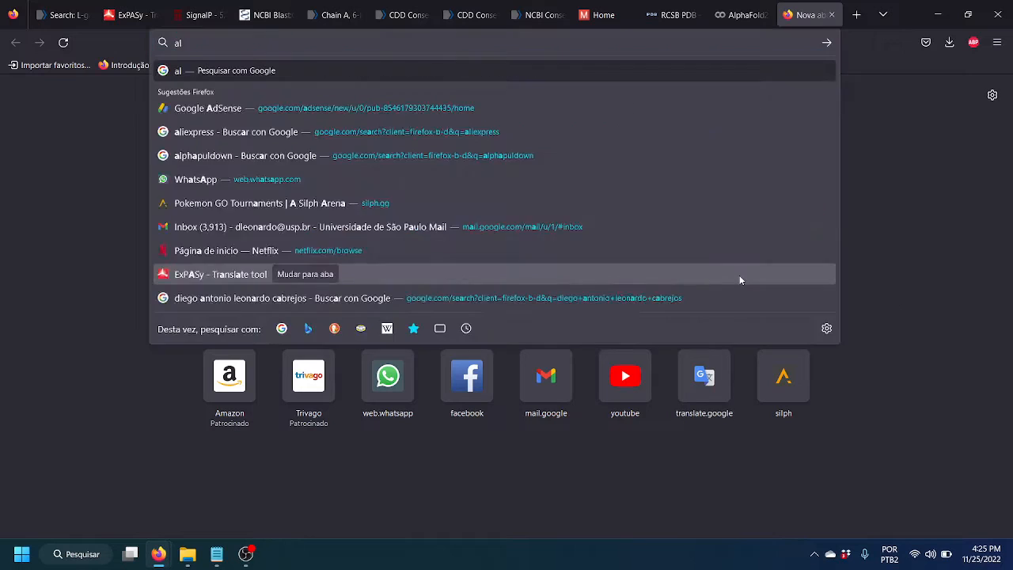
key(BackSpace)
key(BackSpace)
text(colba)
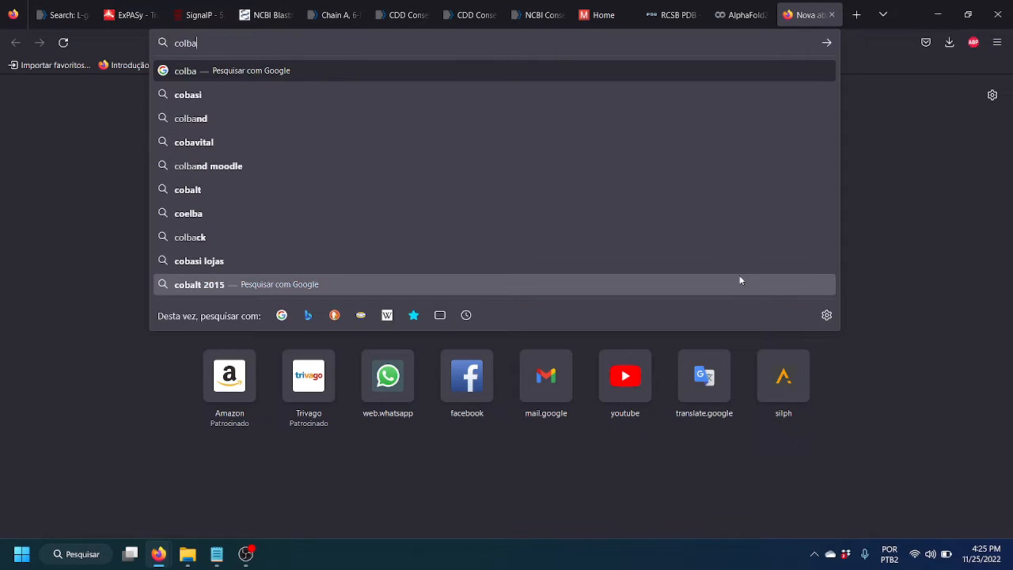
key(BackSpace)
key(BackSpace)
text(ab )
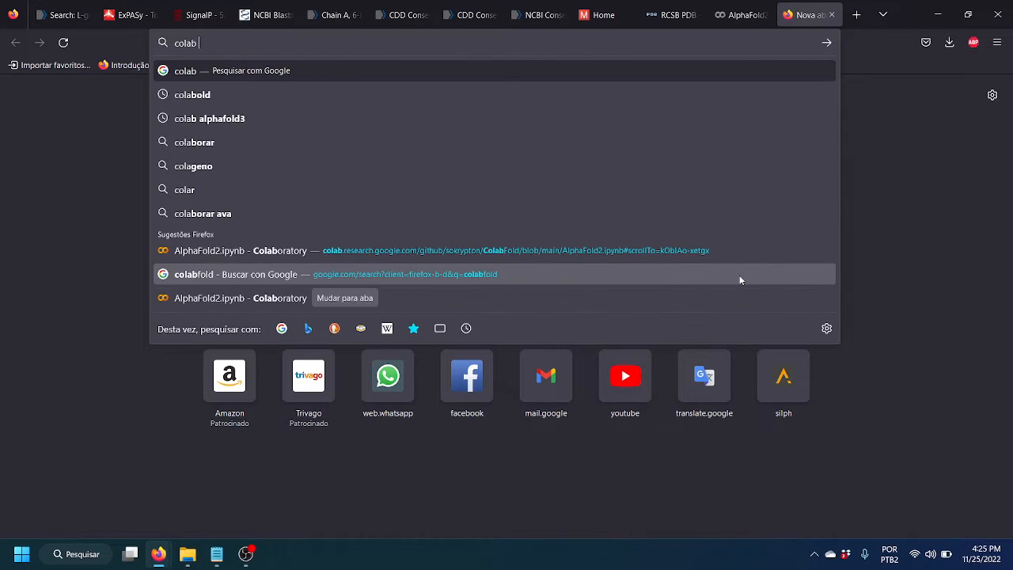
text(alphafol)
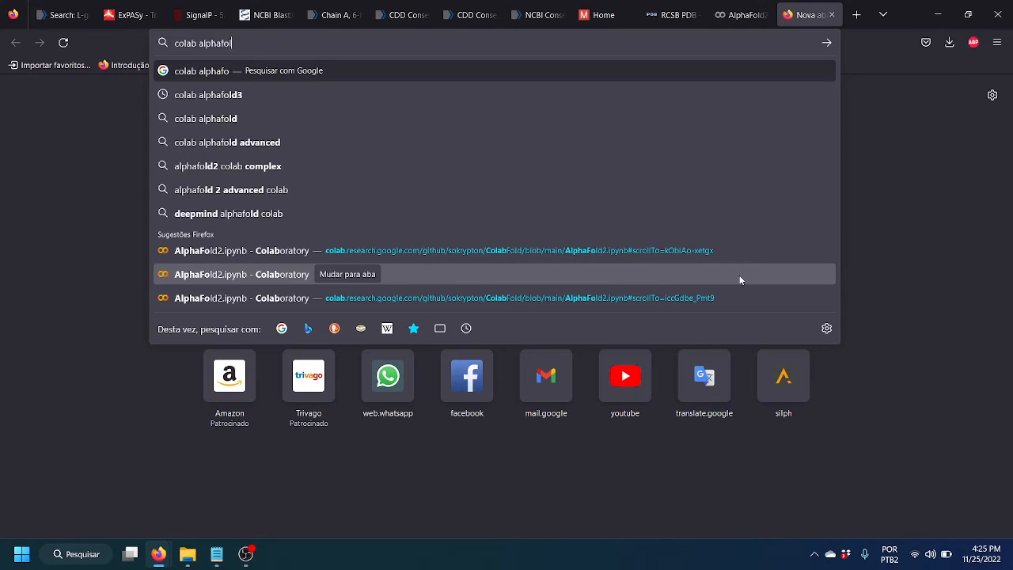
text(d2)
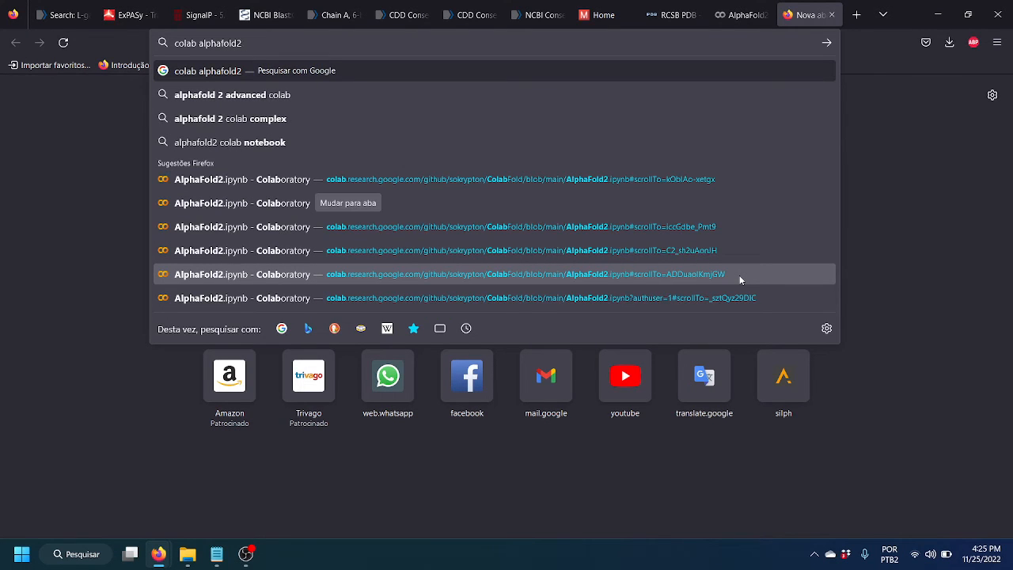
text( a)
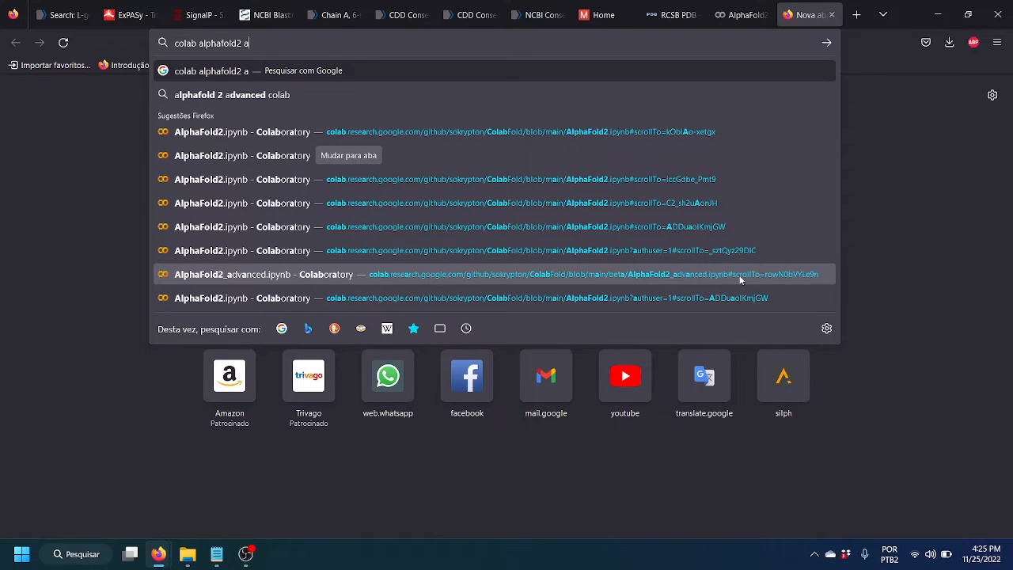
key(Down)
key(Return)
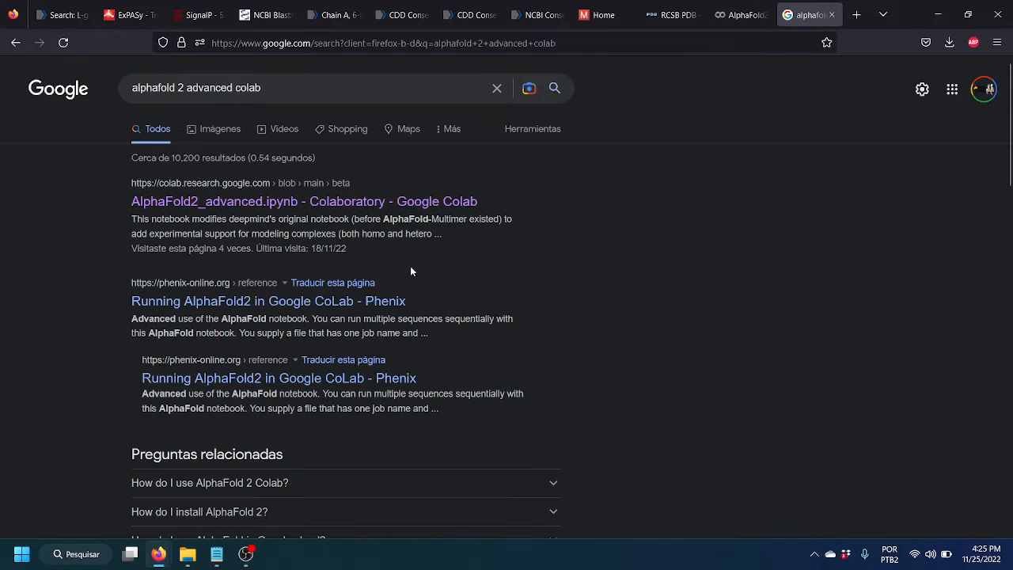
Open the AlphaFold2_advanced.ipynb Colab notebook from the search results and look over its Install software and sequence cells
click(348, 203)
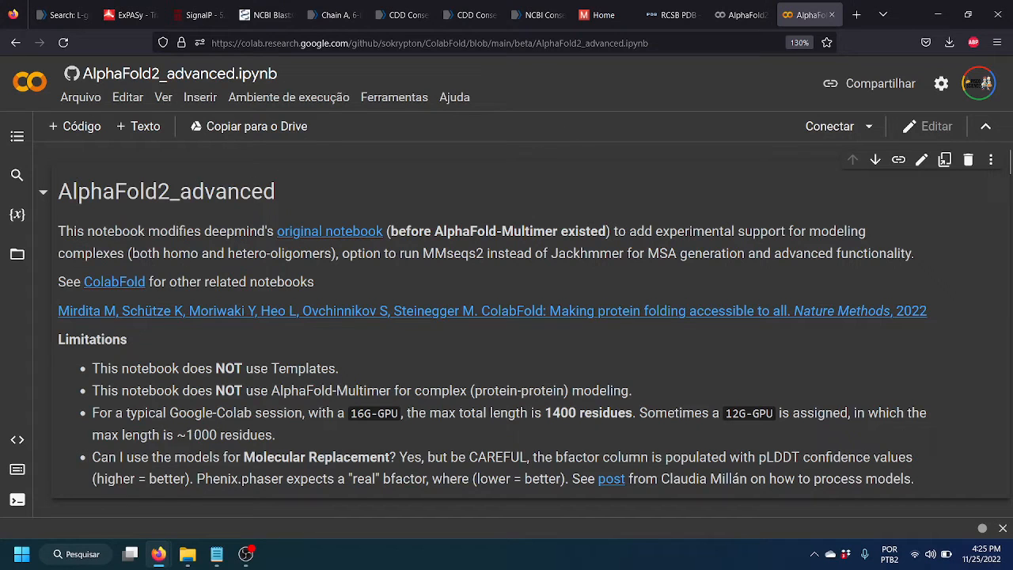
click(745, 14)
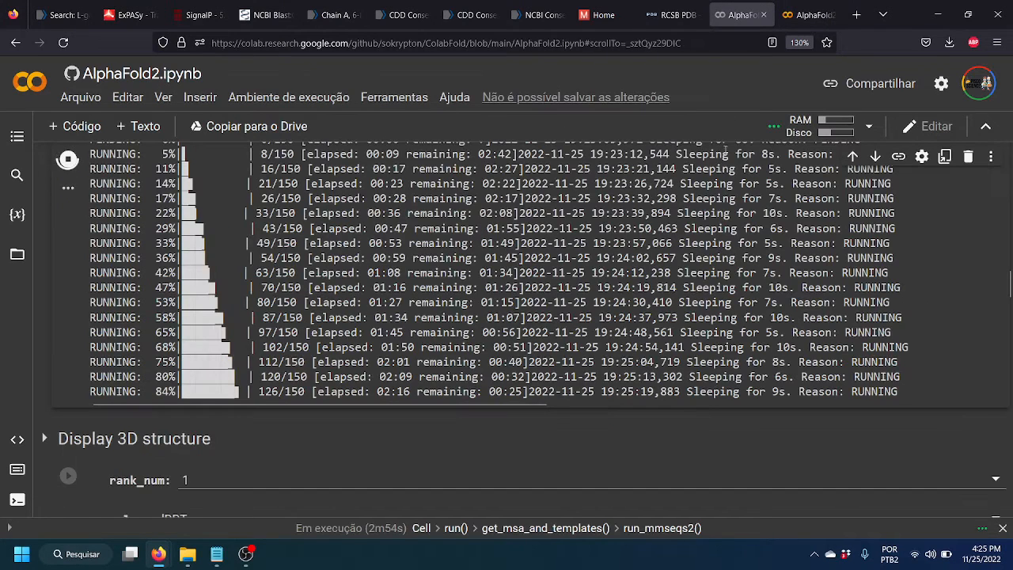
click(806, 13)
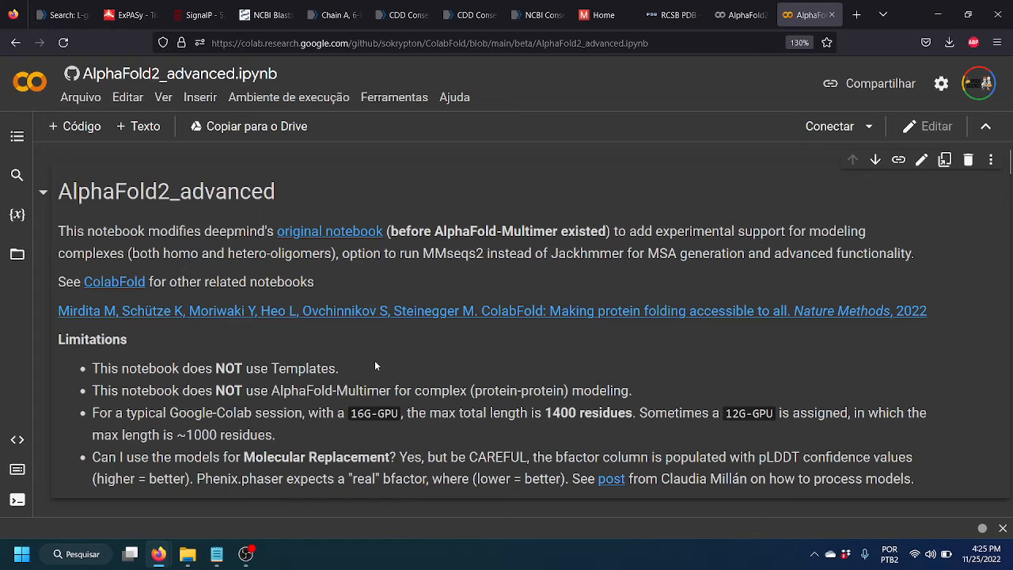
scroll(398, 373, down, 5)
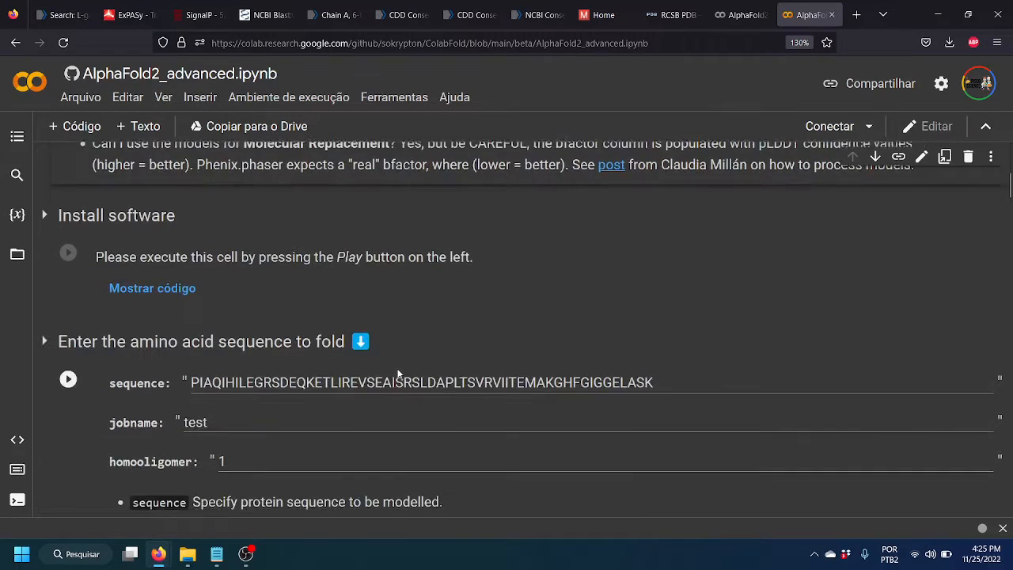
scroll(342, 382, up, 2)
scroll(328, 339, up, 1)
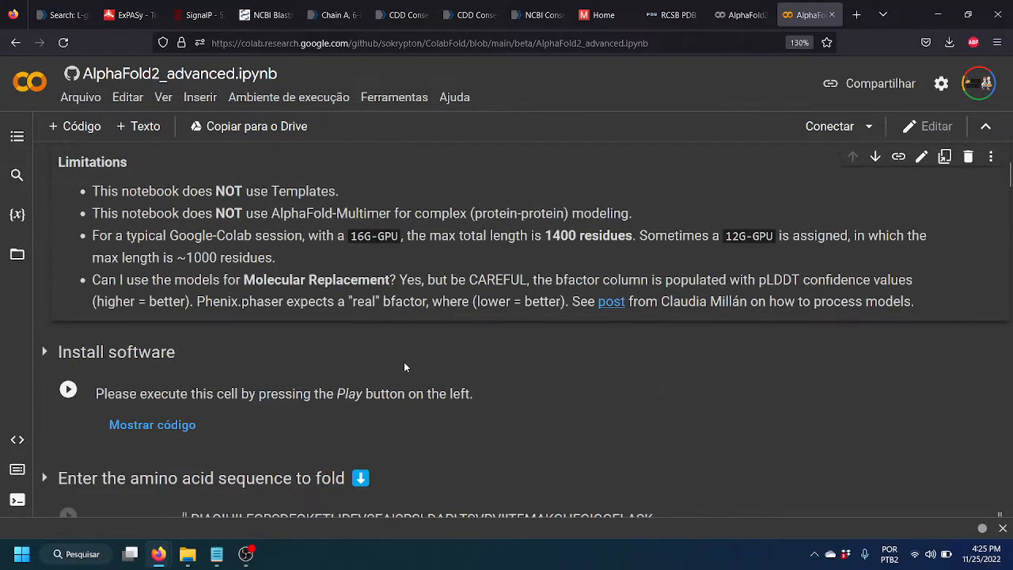
Reopen the AlphaFold2_advanced notebook under the other Google account and close the copy opened with the original account
click(982, 82)
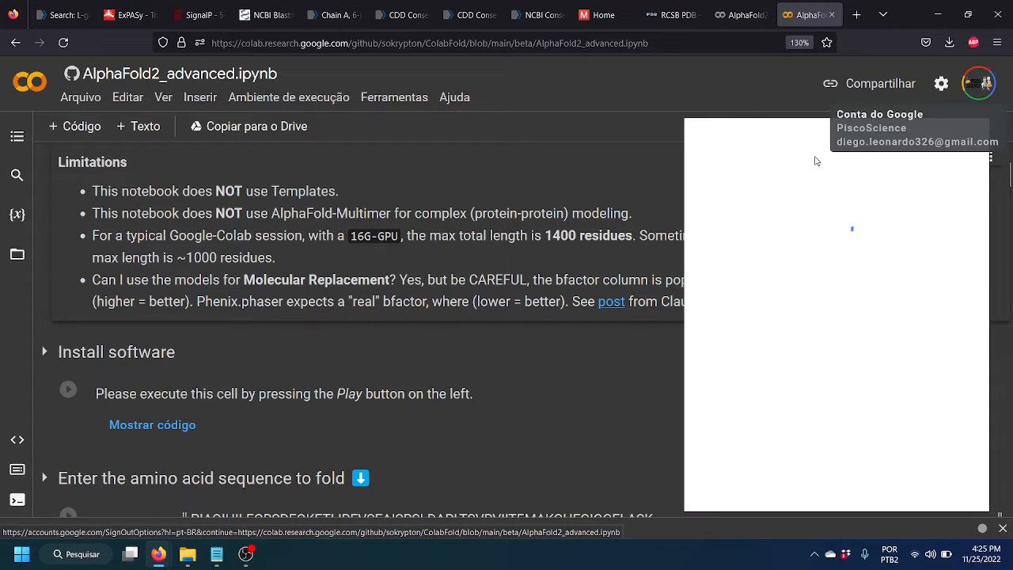
click(777, 339)
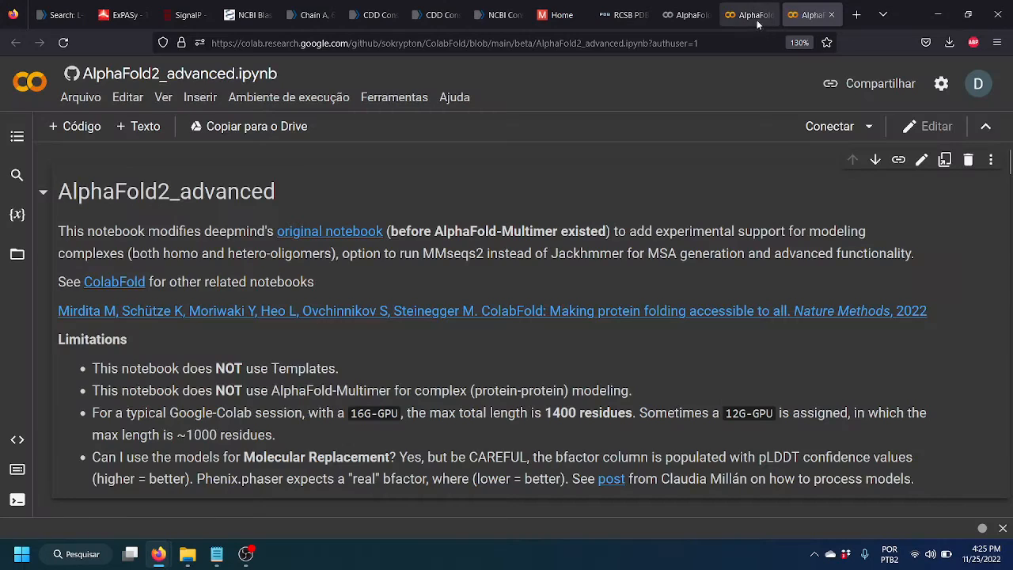
click(754, 15)
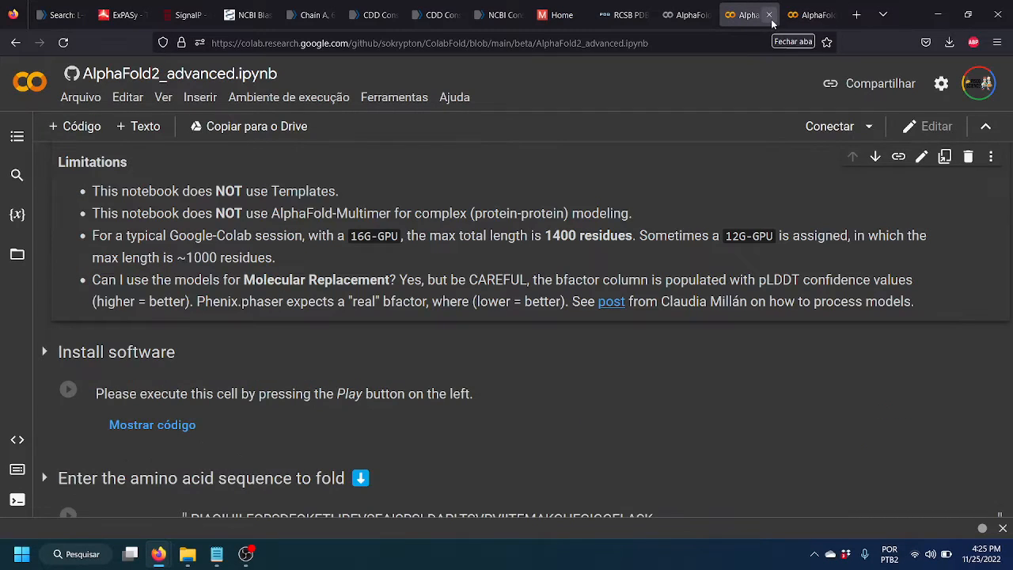
click(768, 14)
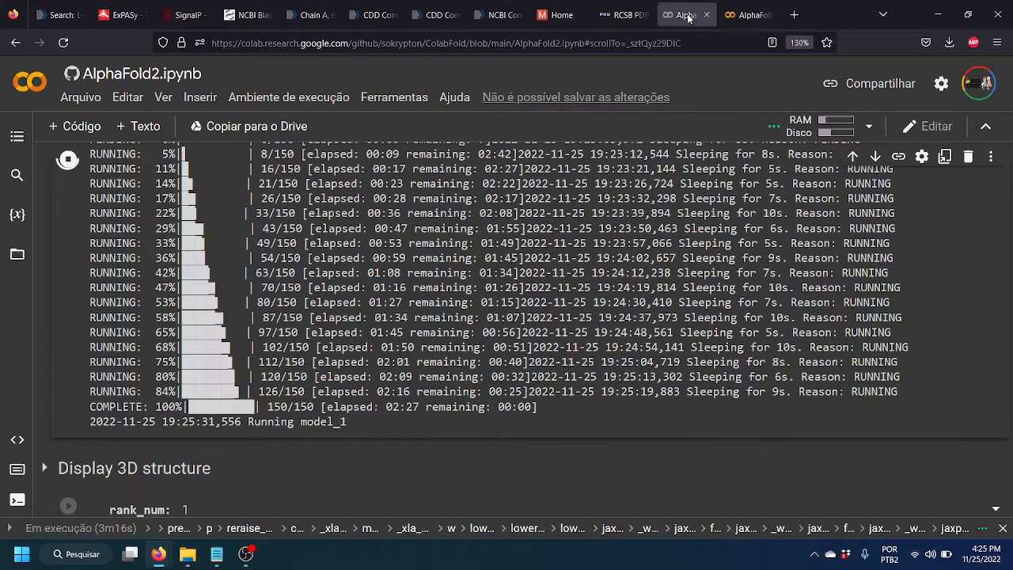
Examine the running prediction's log and the MSA and Advanced settings above it in the AlphaFold2 notebook
click(685, 14)
scroll(338, 423, down, 2)
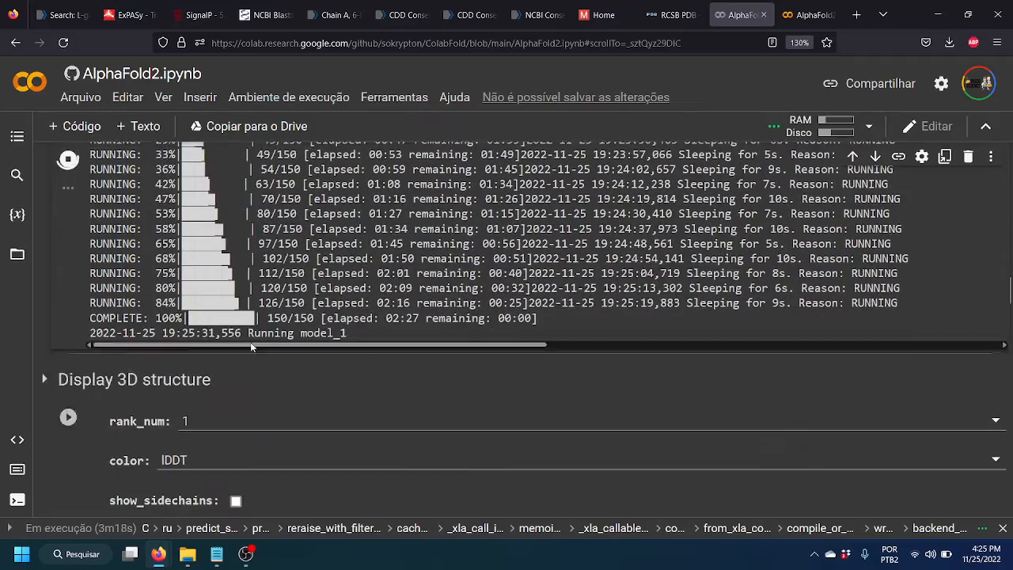
scroll(354, 411, up, 5)
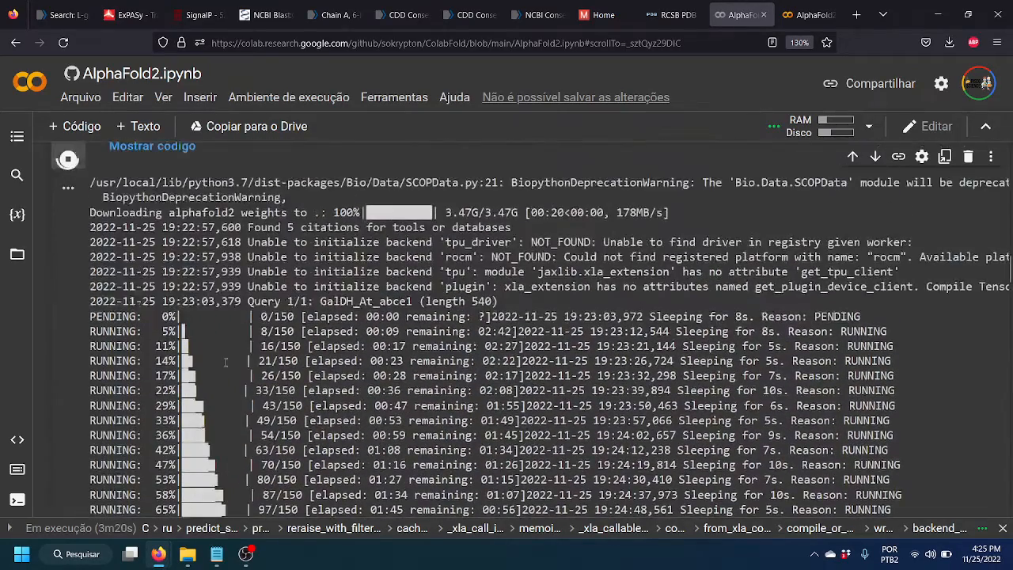
scroll(228, 370, down, 3)
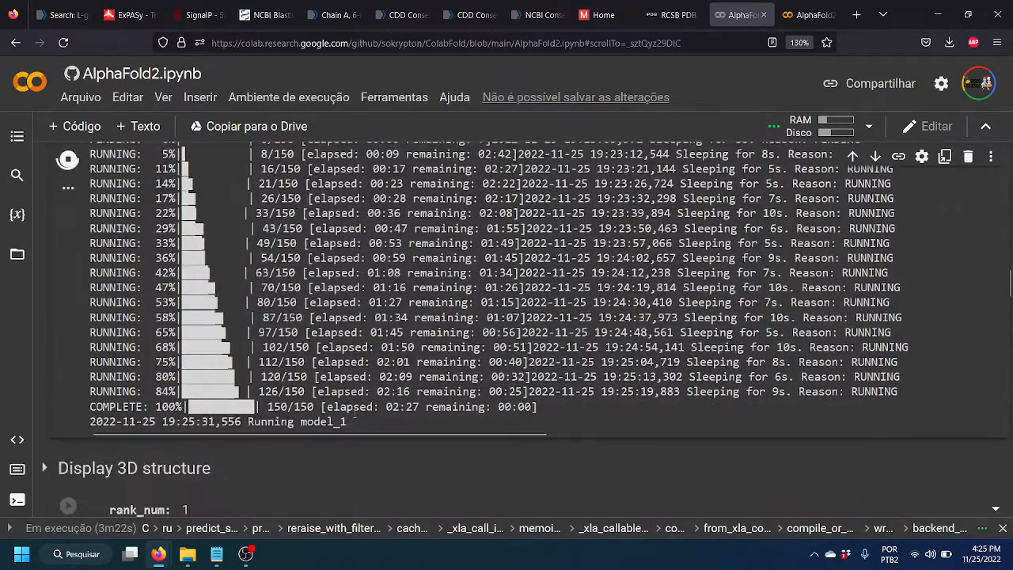
scroll(349, 416, up, 3)
scroll(345, 417, up, 10)
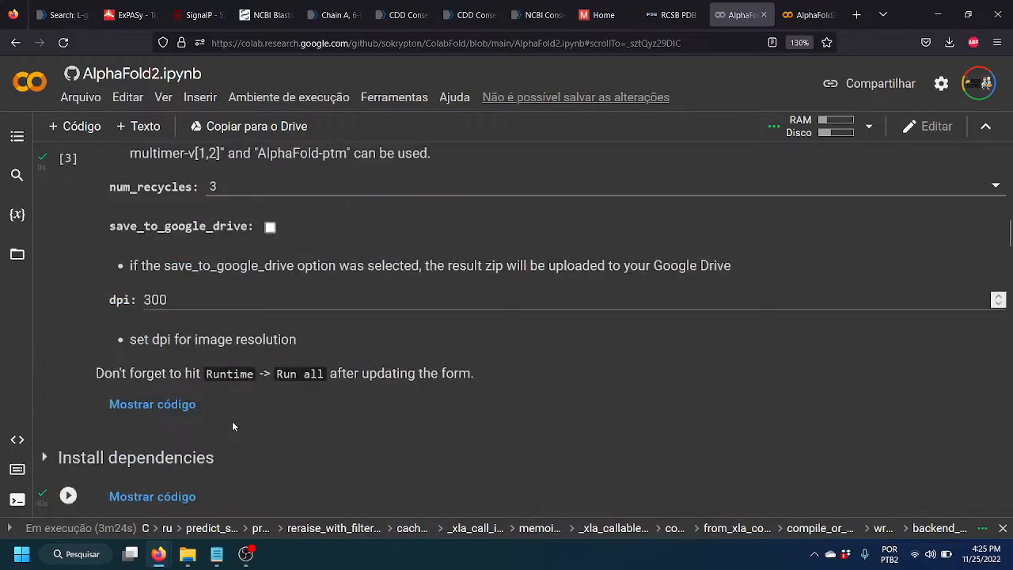
scroll(232, 421, up, 3)
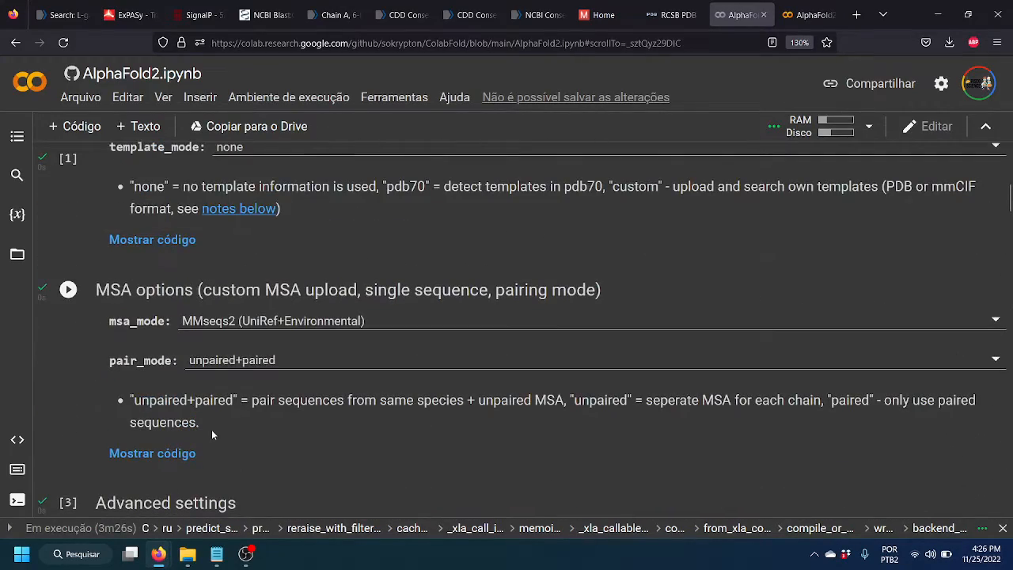
scroll(102, 430, down, 12)
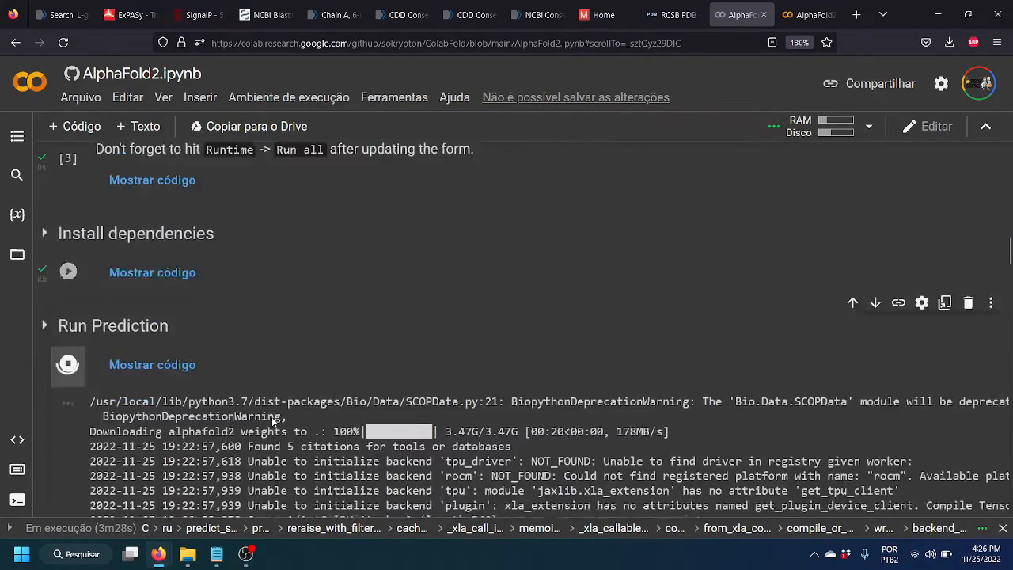
scroll(245, 381, down, 5)
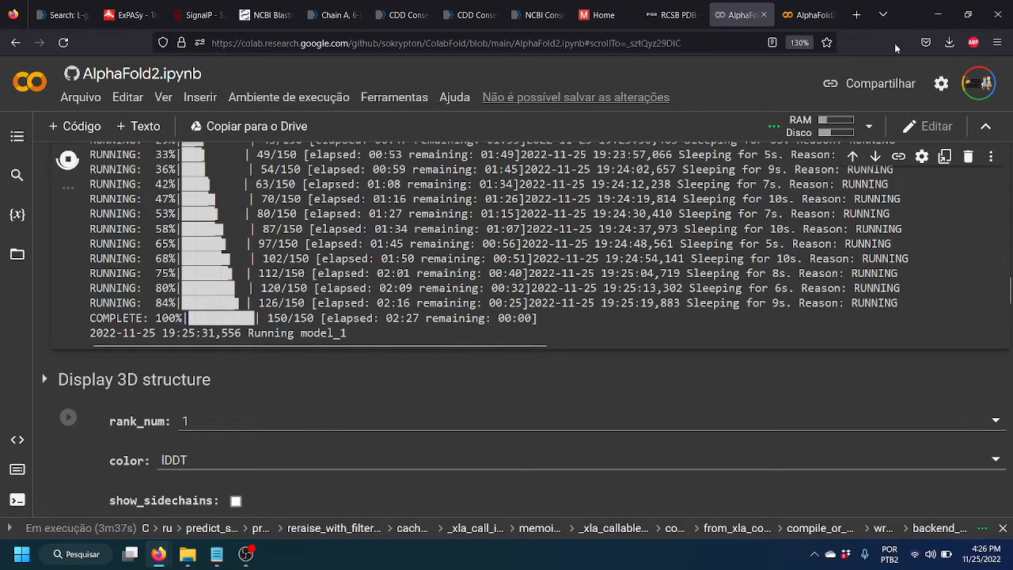
Run the Install software cell in the AlphaFold2_advanced notebook, accepting execution of the GitHub-hosted code
click(815, 14)
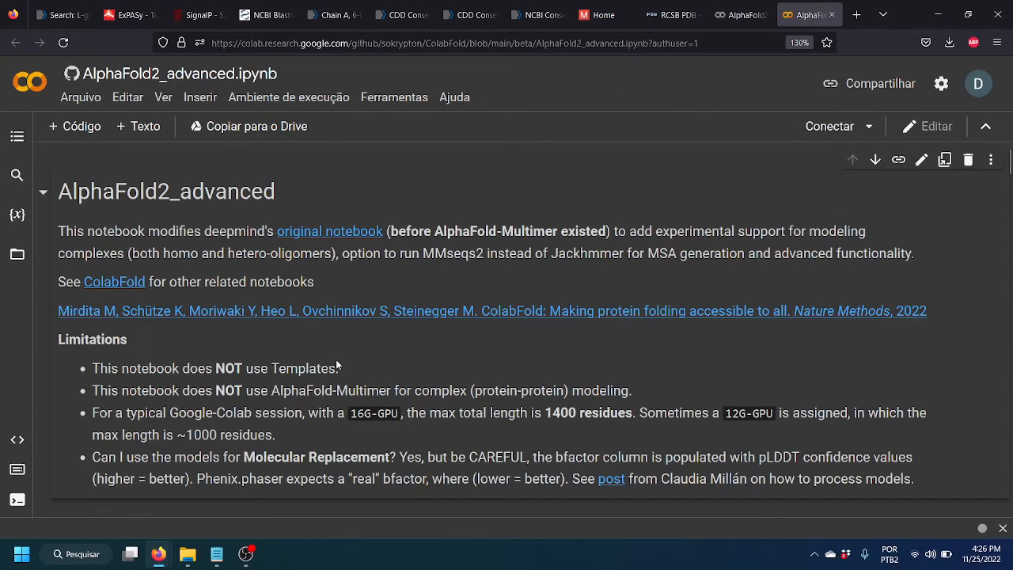
scroll(336, 365, down, 2)
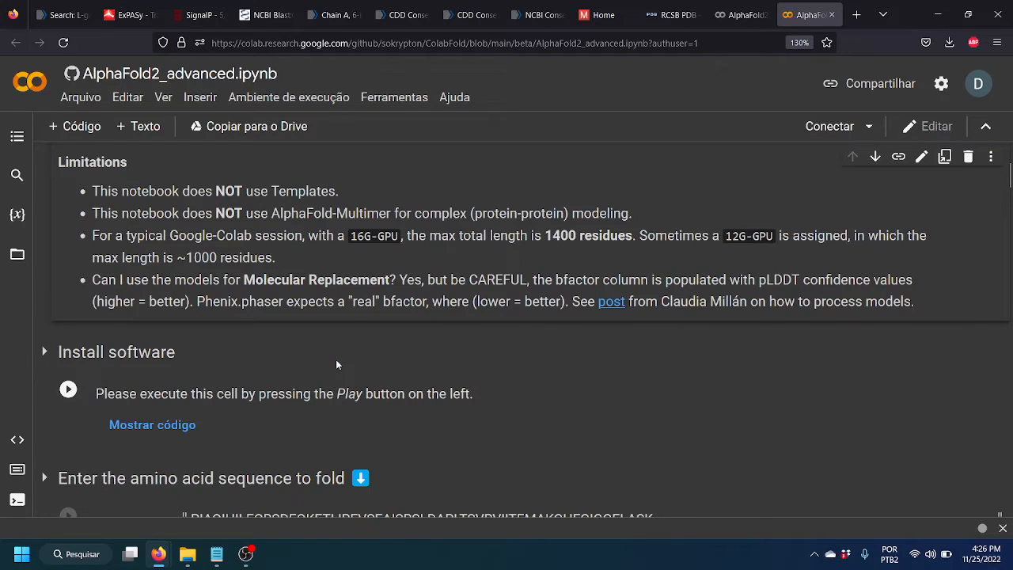
scroll(285, 354, down, 1)
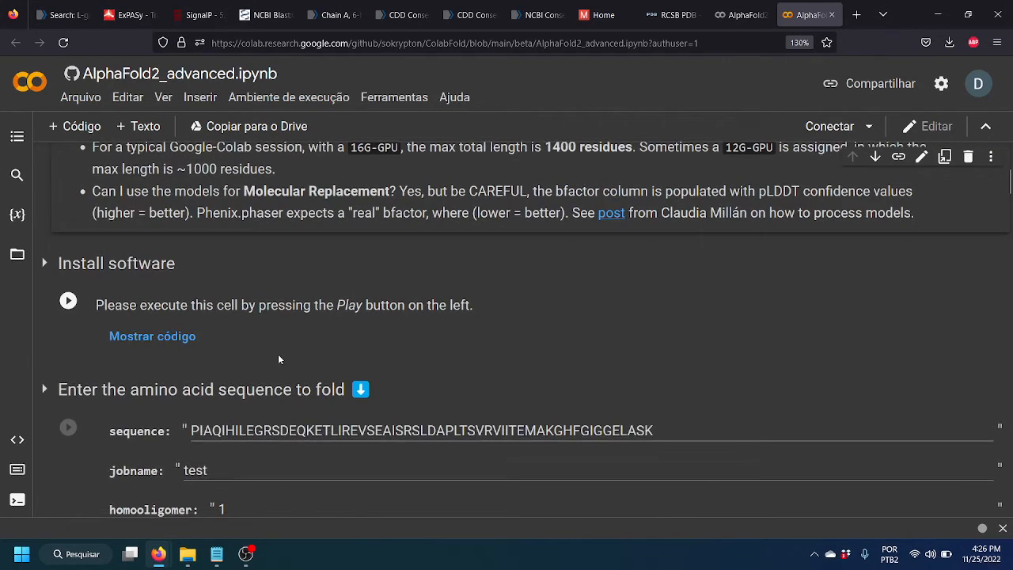
click(69, 302)
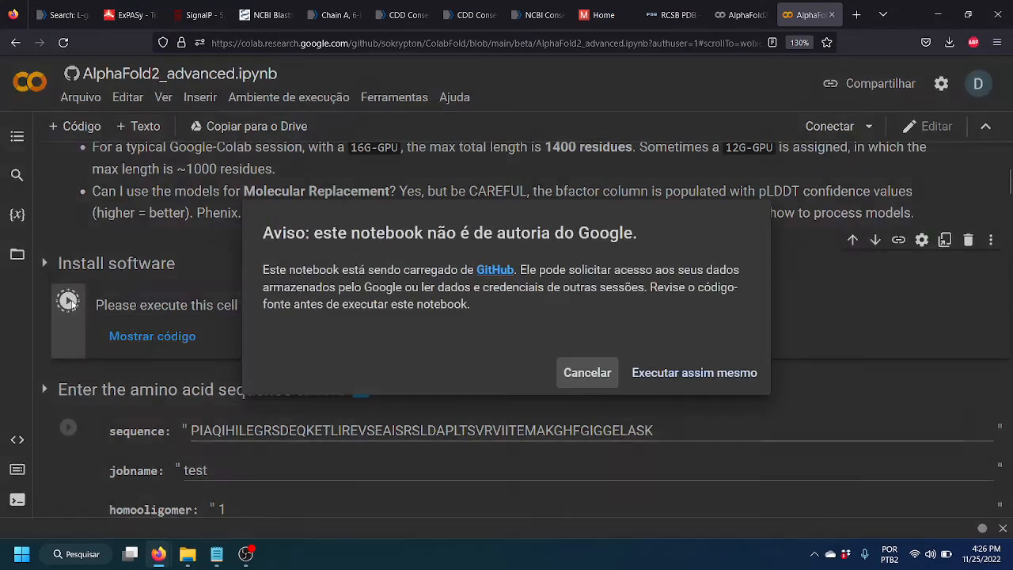
click(722, 369)
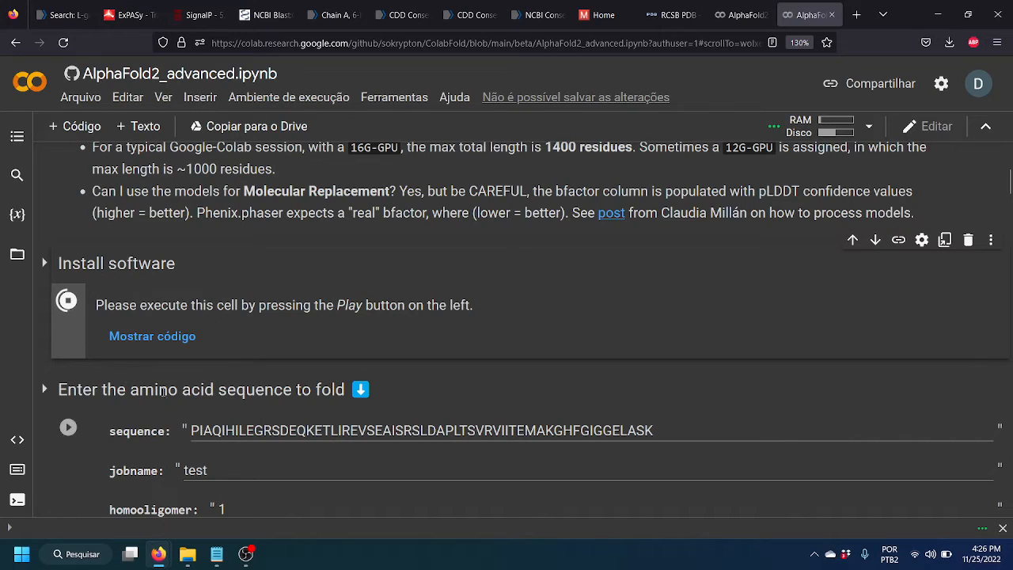
scroll(212, 426, down, 3)
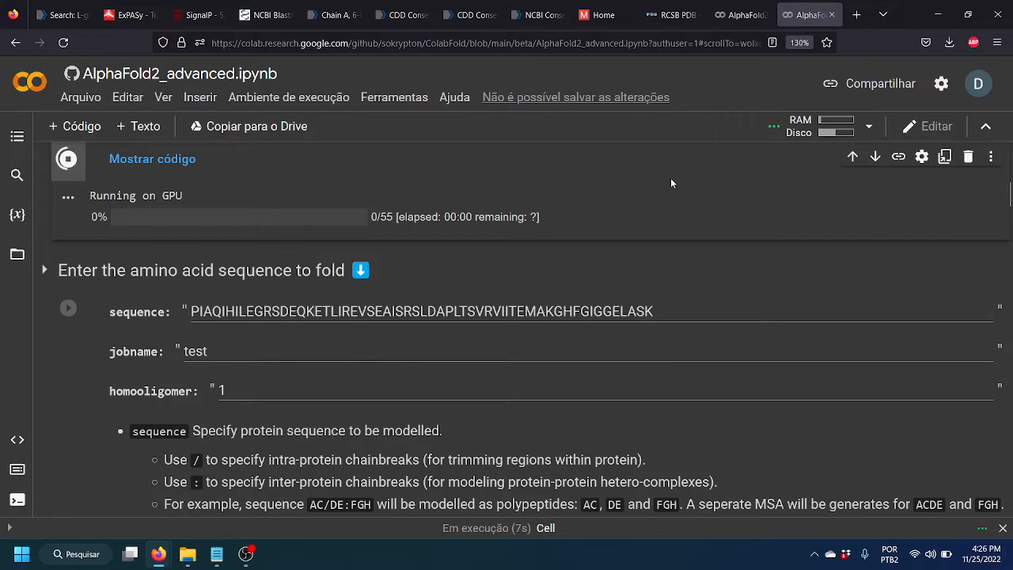
Check the AlphaFold2 prediction's progress and replace the advanced notebook's example sequence with the copied GalDH amino acid sequence
click(748, 7)
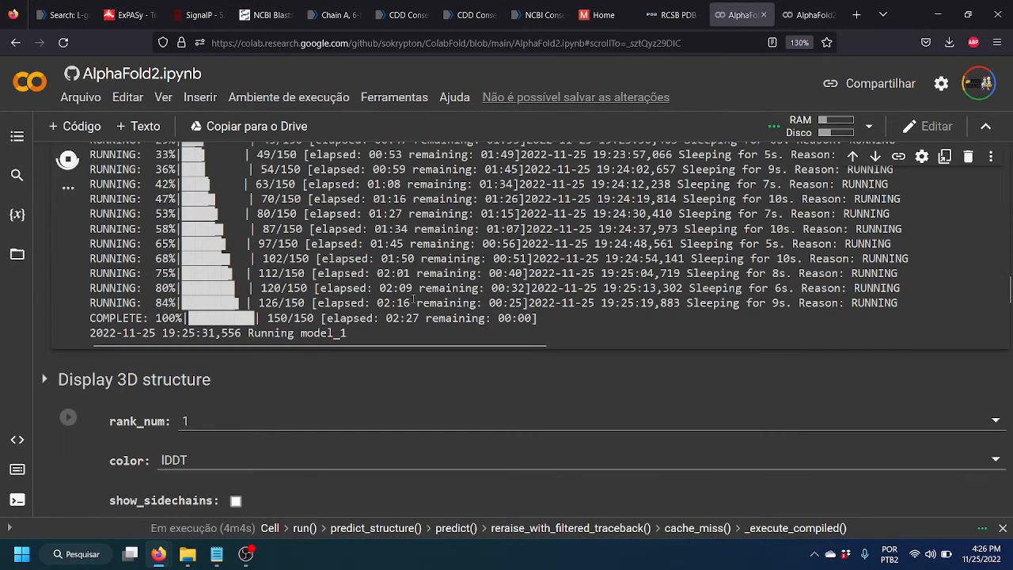
click(806, 17)
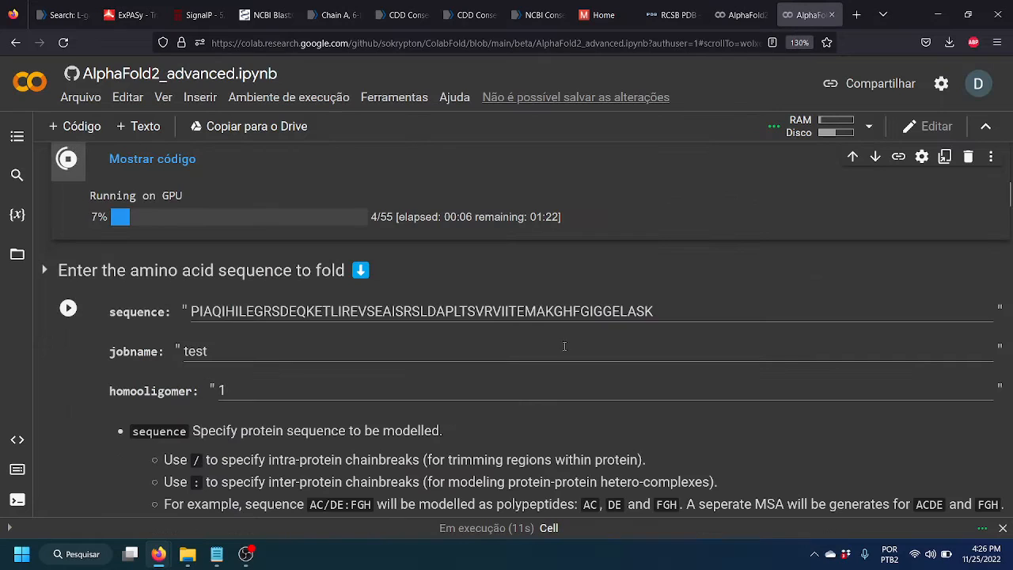
scroll(225, 249, down, 1)
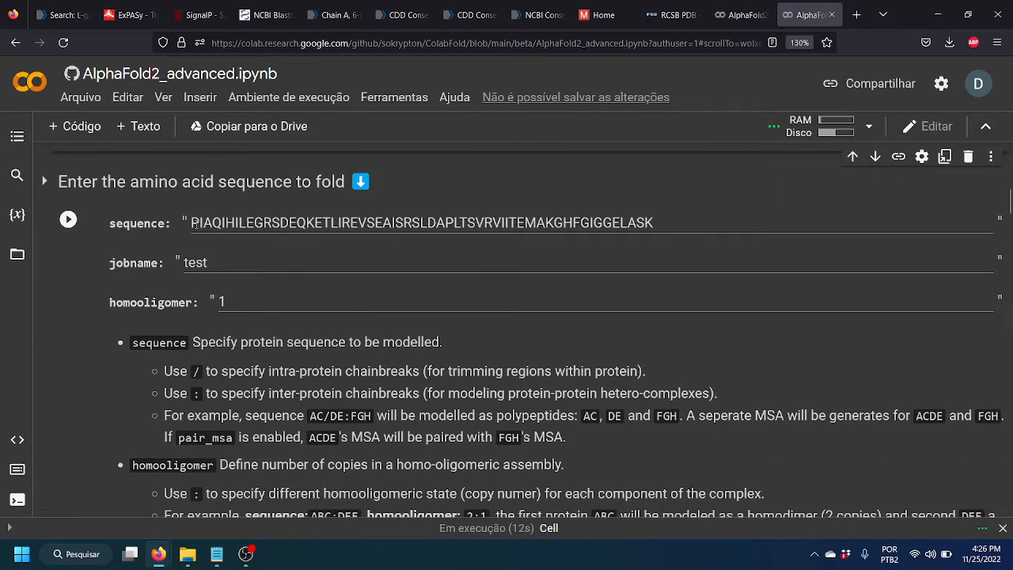
drag(194, 224, 554, 225)
drag(655, 225, 184, 217)
key(ctrl+v)
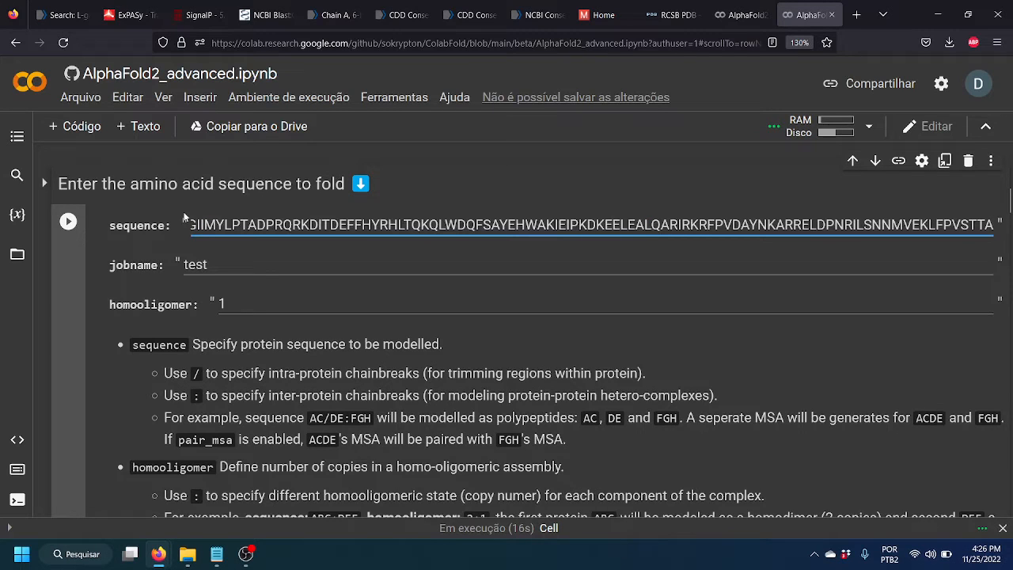
Examine the sequence field's notes on using ":" for inter-protein and "/" for intra-protein chainbreaks
scroll(360, 286, down, 2)
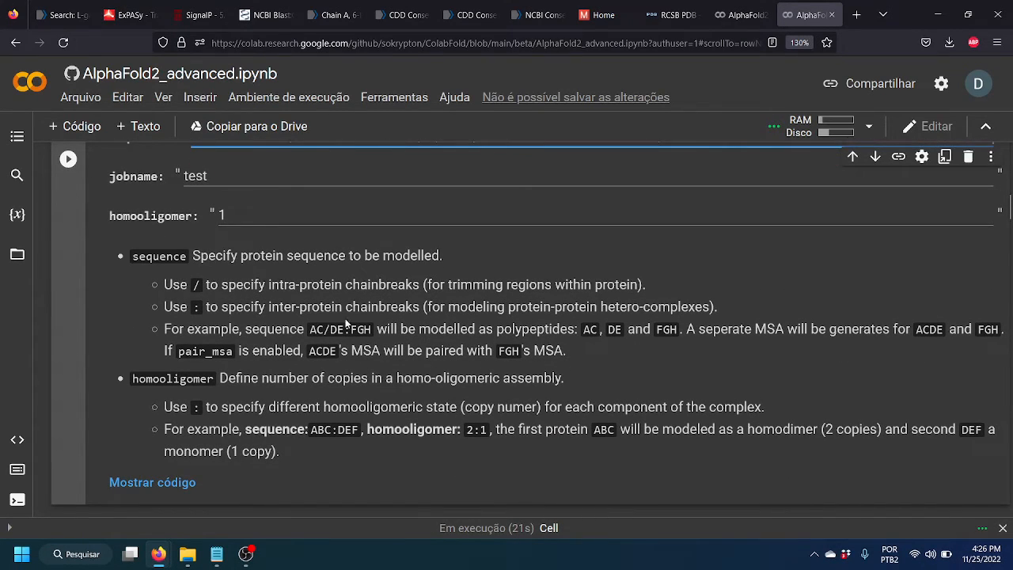
double_click(197, 307)
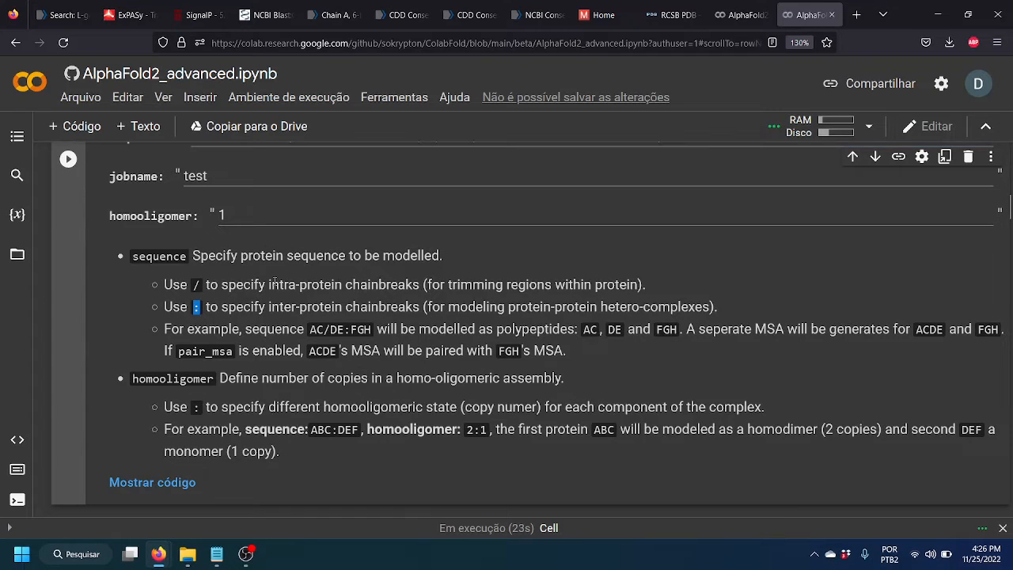
scroll(324, 294, up, 2)
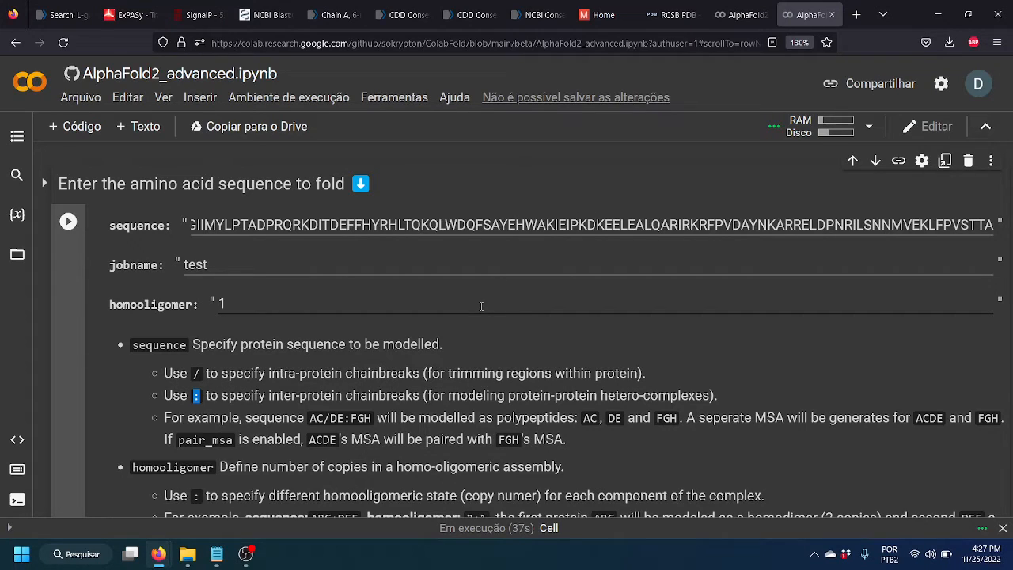
scroll(481, 306, down, 2)
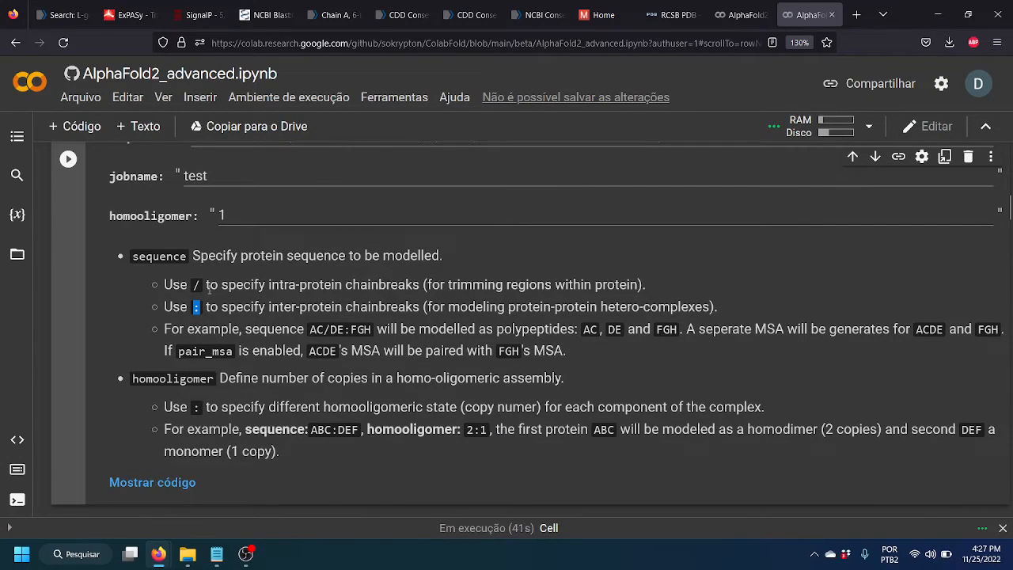
double_click(197, 285)
scroll(341, 325, down, 2)
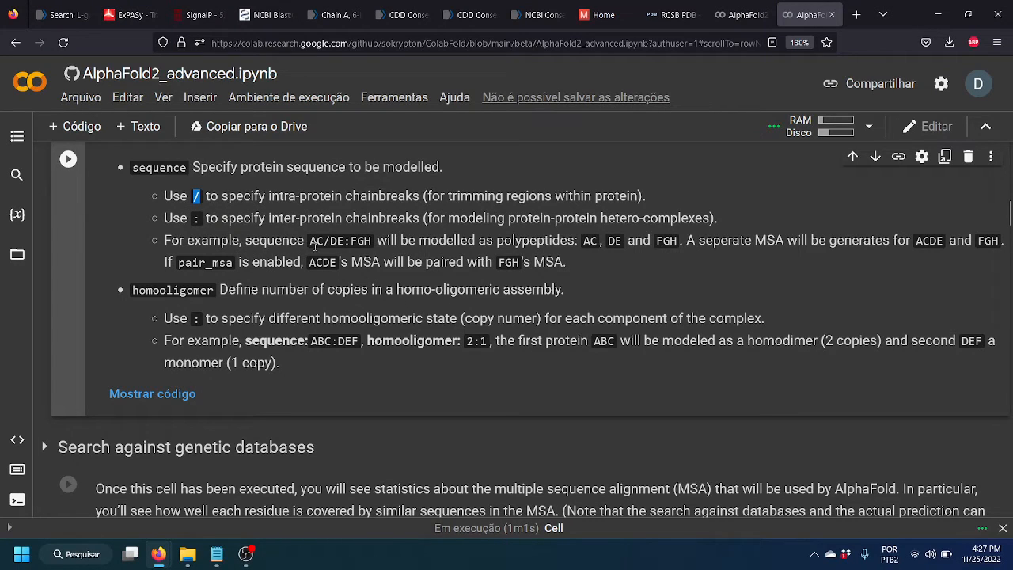
Examine the AC/DE:FGH chainbreak example and the ABC:DEF example with homooligomer 2:1 in the input notes
drag(310, 242, 371, 244)
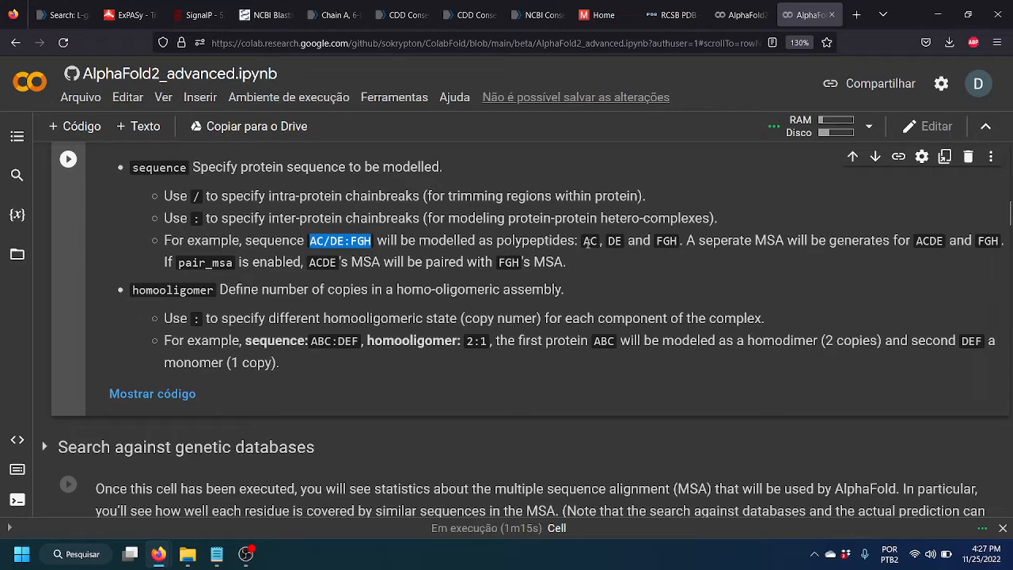
click(586, 244)
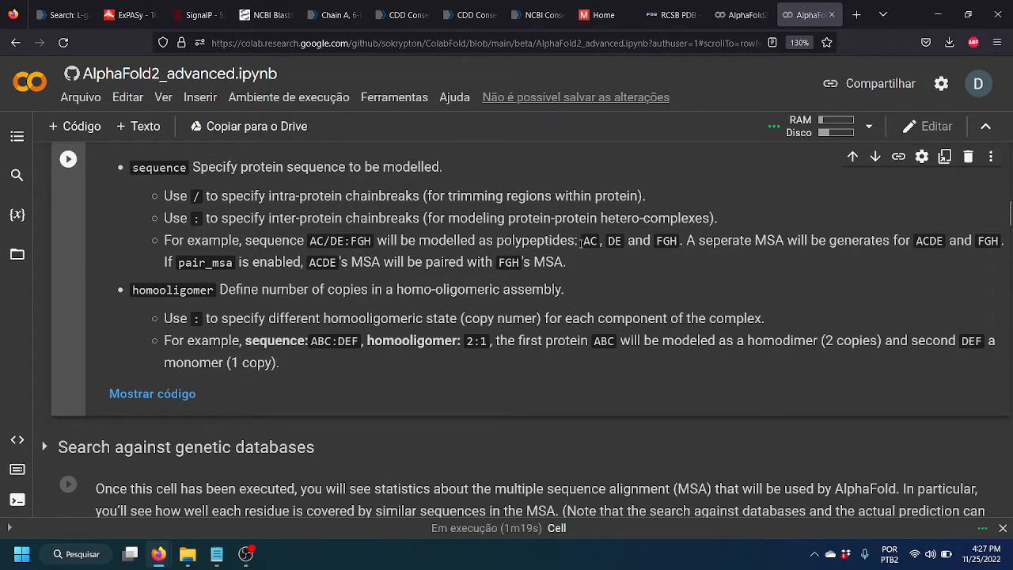
double_click(586, 241)
drag(609, 241, 623, 241)
scroll(402, 347, down, 2)
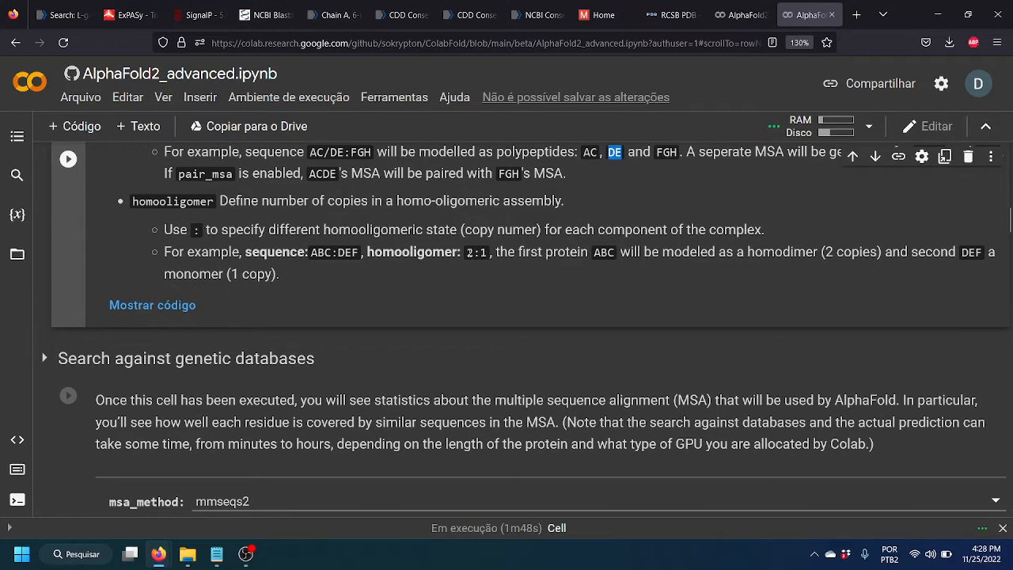
drag(467, 251, 486, 252)
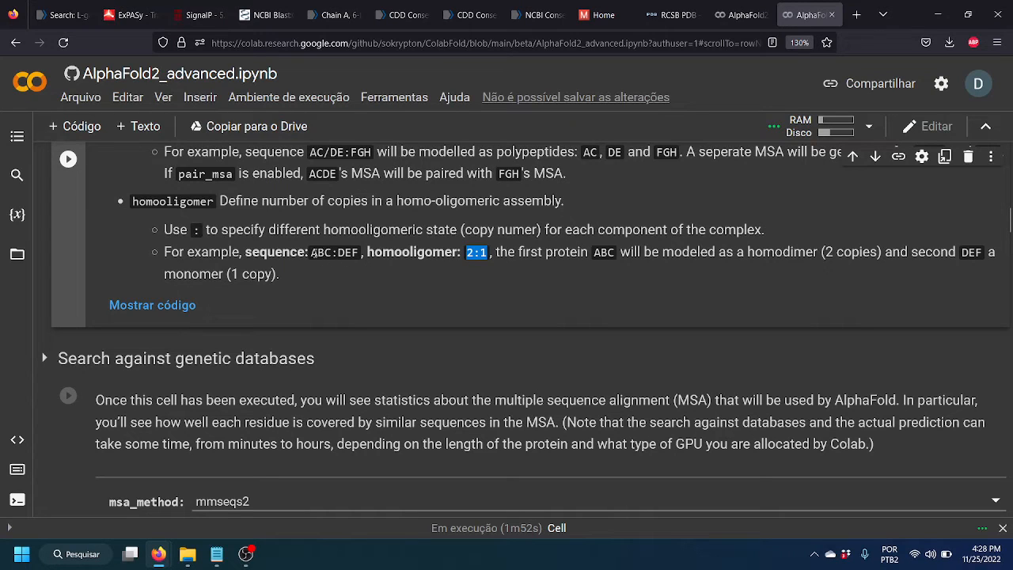
drag(312, 252, 361, 255)
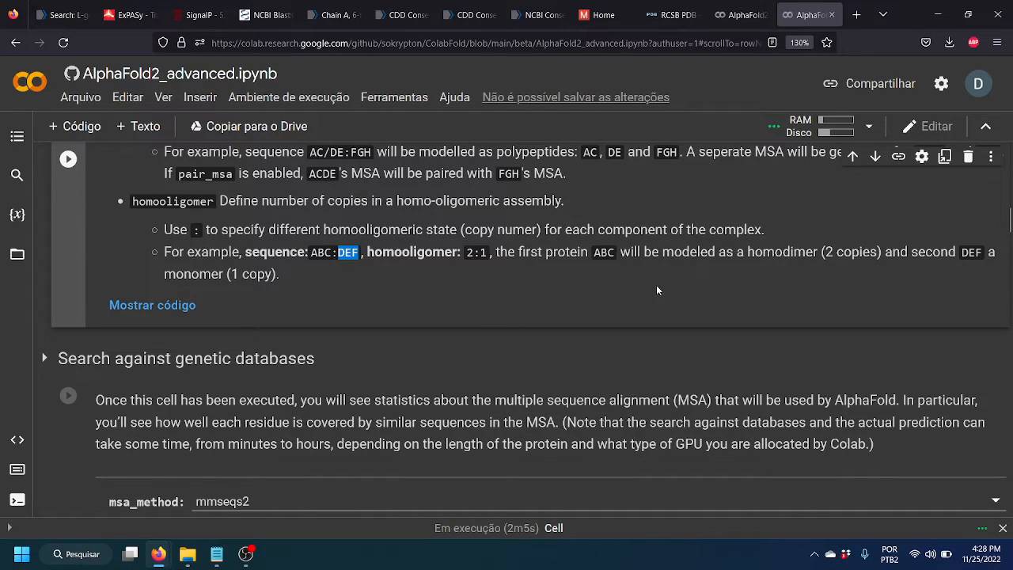
scroll(459, 336, up, 3)
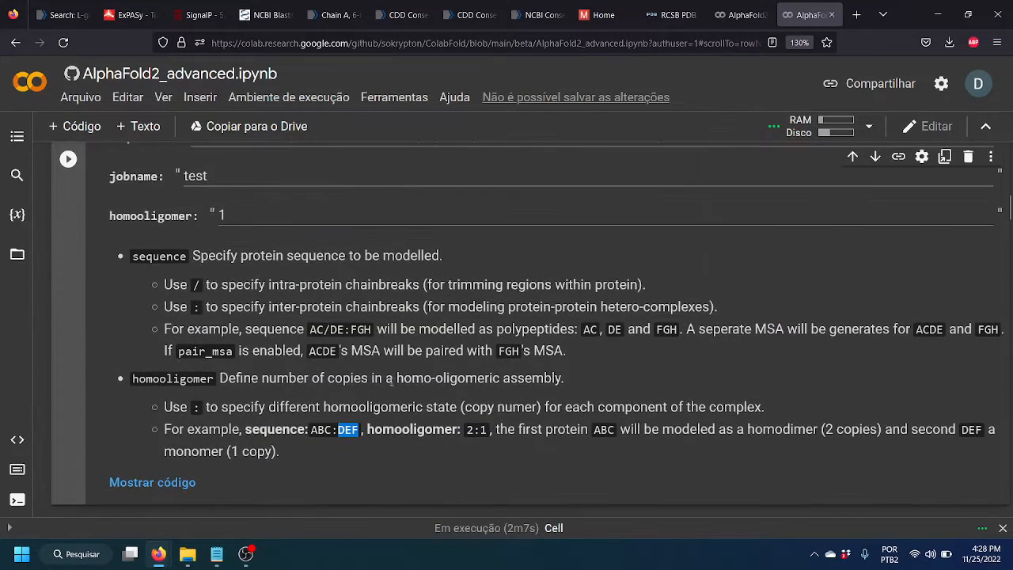
Check the progress of the AlphaFold2 prediction and of the advanced notebook's Install software cell
key(ctrl+Page_Up)
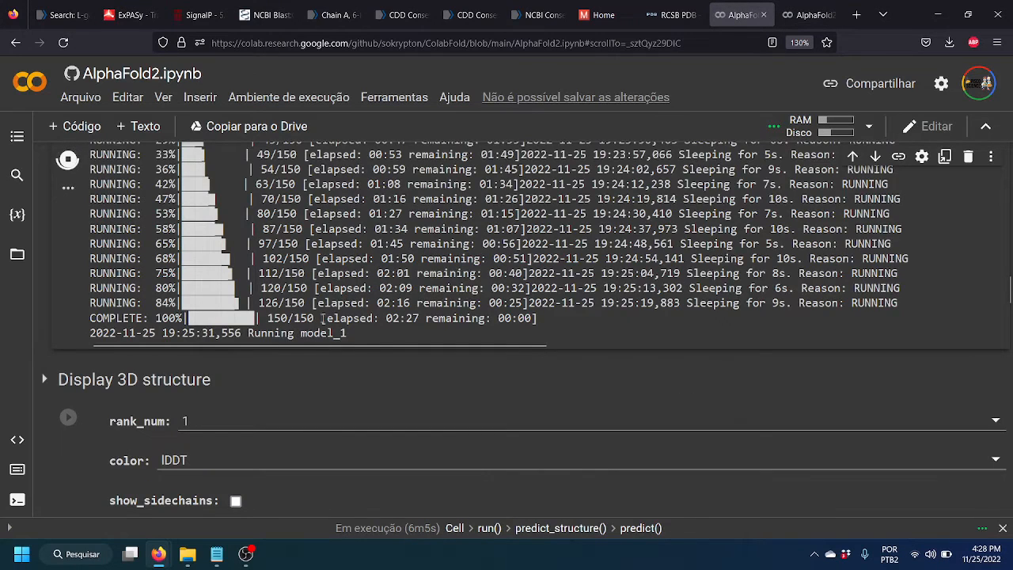
scroll(323, 317, down, 2)
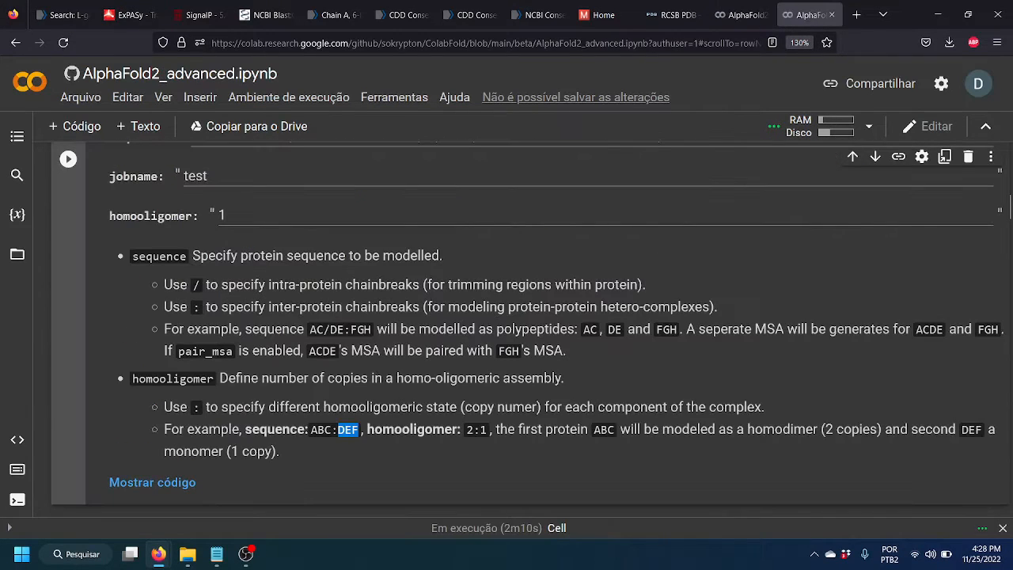
scroll(428, 348, up, 1)
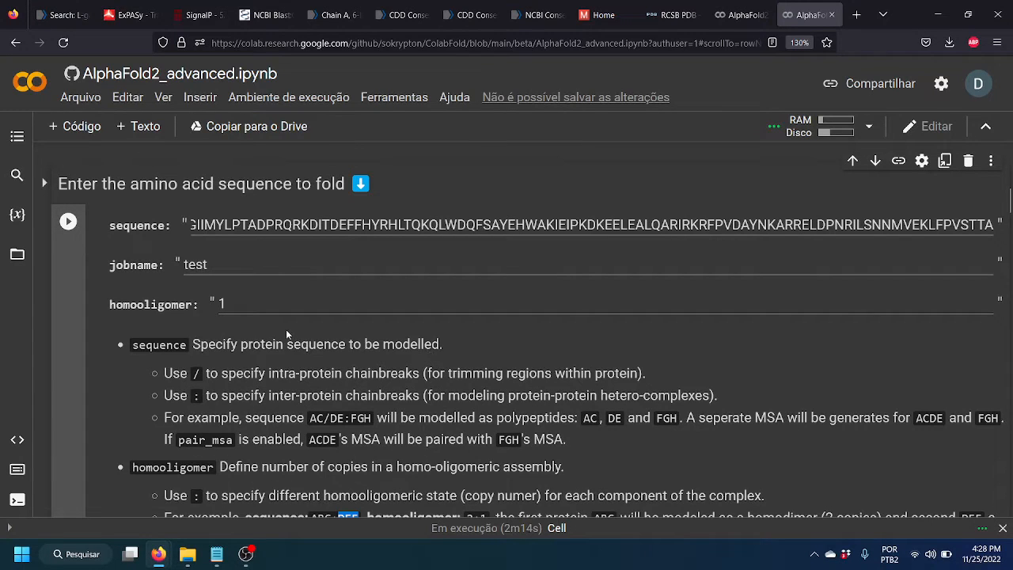
scroll(315, 357, up, 2)
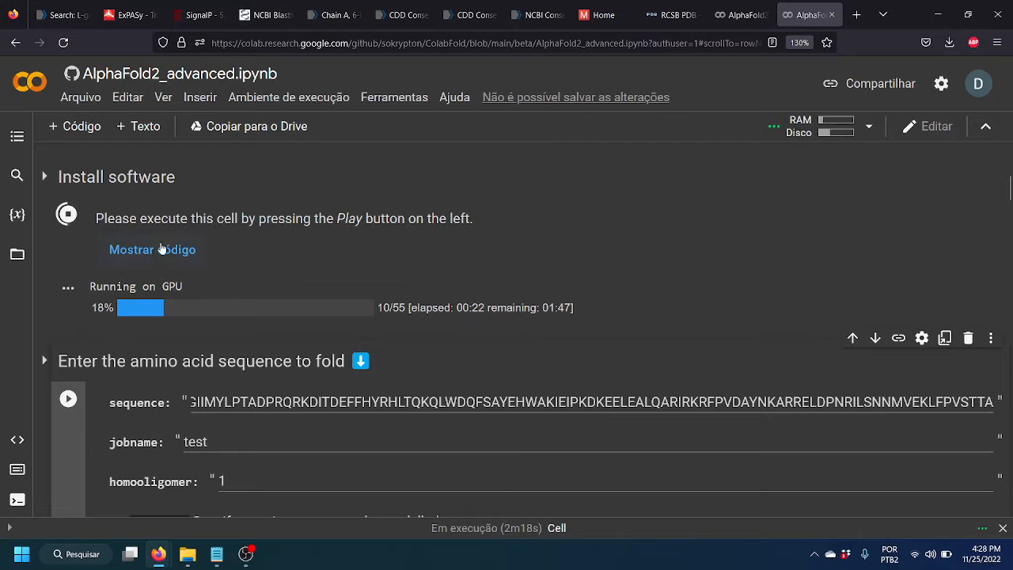
Set the jobname in the amino acid sequence cell to GalDH
scroll(259, 329, down, 3)
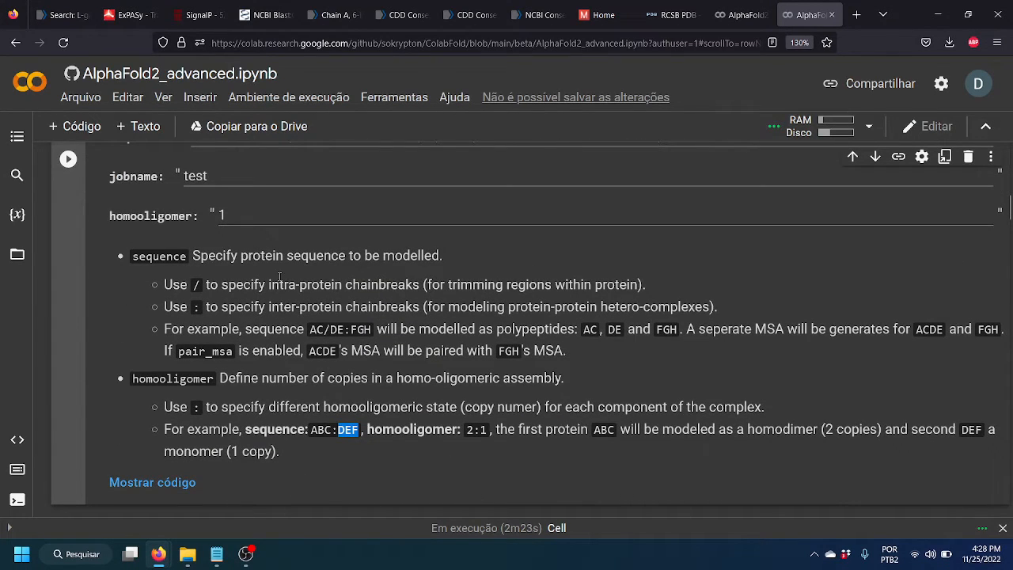
scroll(365, 322, up, 1)
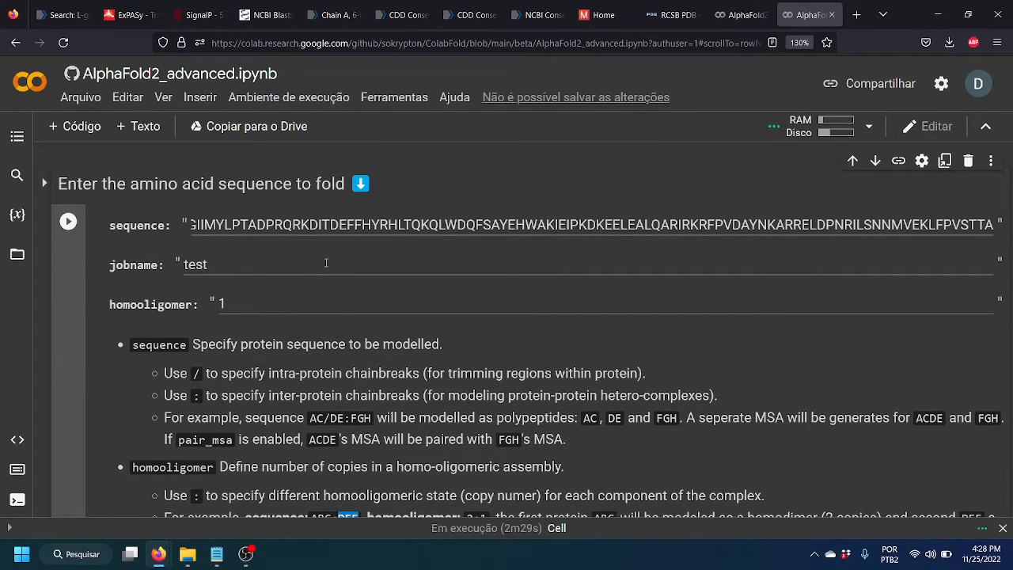
double_click(282, 266)
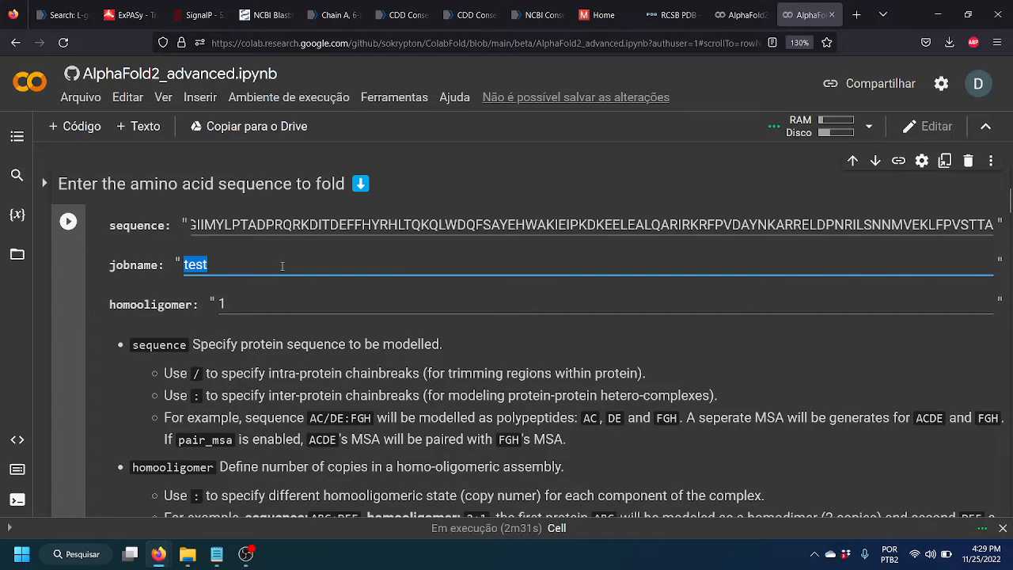
text(H)
key(BackSpace)
text(GalDH)
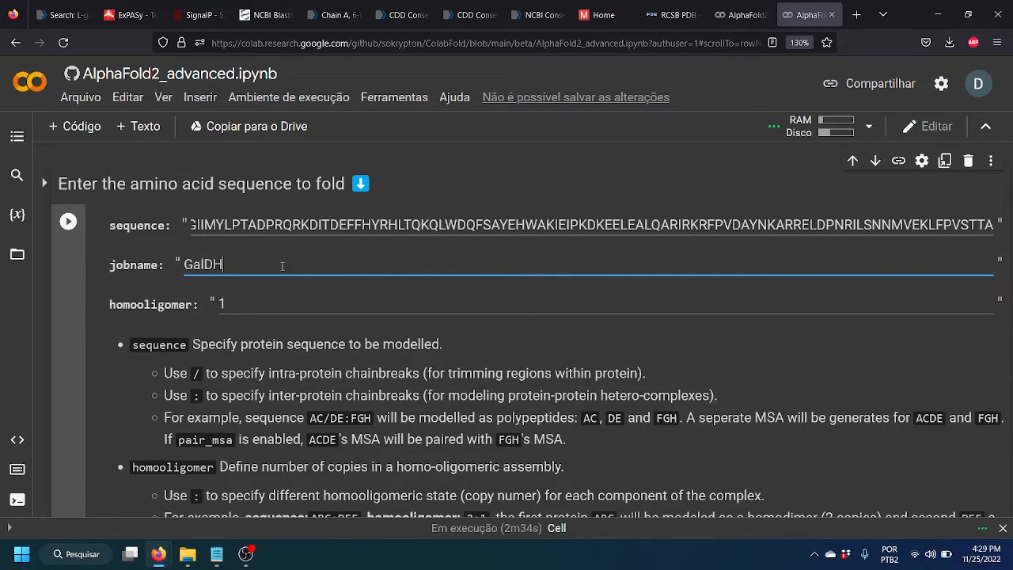
Try homooligomer values of 2 and 4, then restore the value 1
click(255, 305)
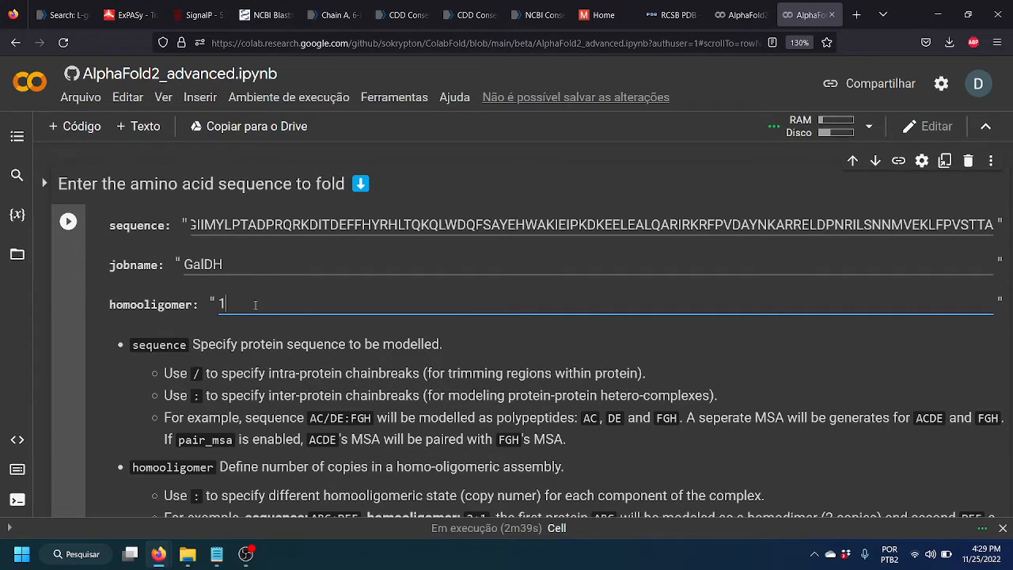
key(BackSpace)
text(2)
key(BackSpace)
text(4)
key(BackSpace)
text(1)
Check whether the Install software cell has finished and review the sequence, jobname and homooligomer entries
scroll(259, 343, down, 5)
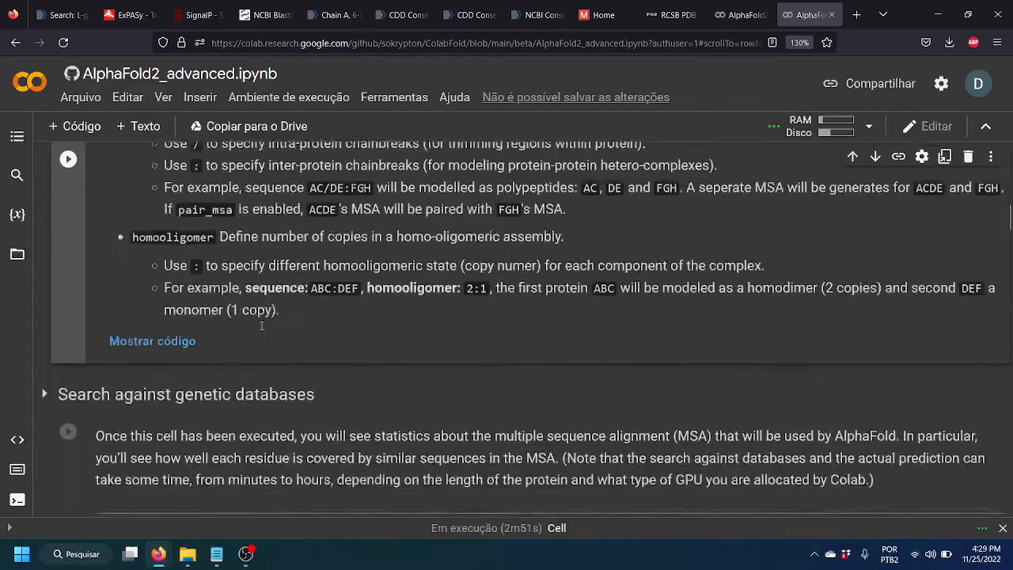
scroll(183, 311, up, 7)
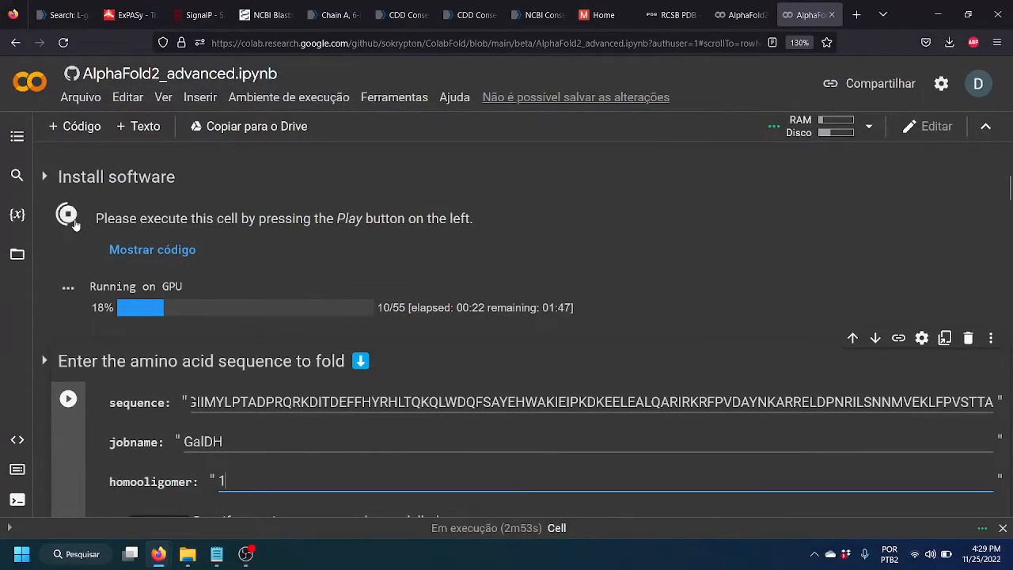
scroll(102, 345, down, 2)
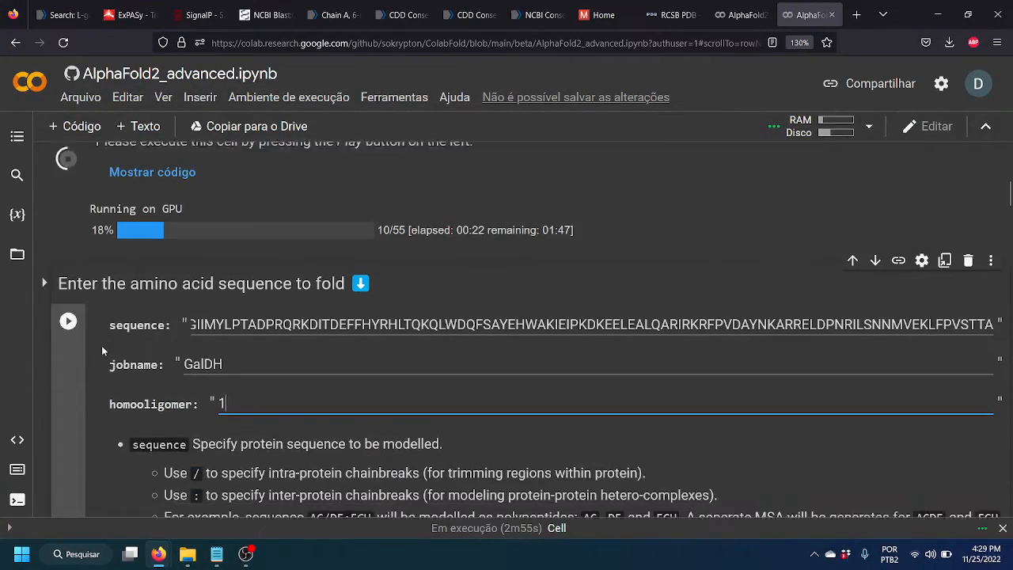
scroll(242, 352, down, 2)
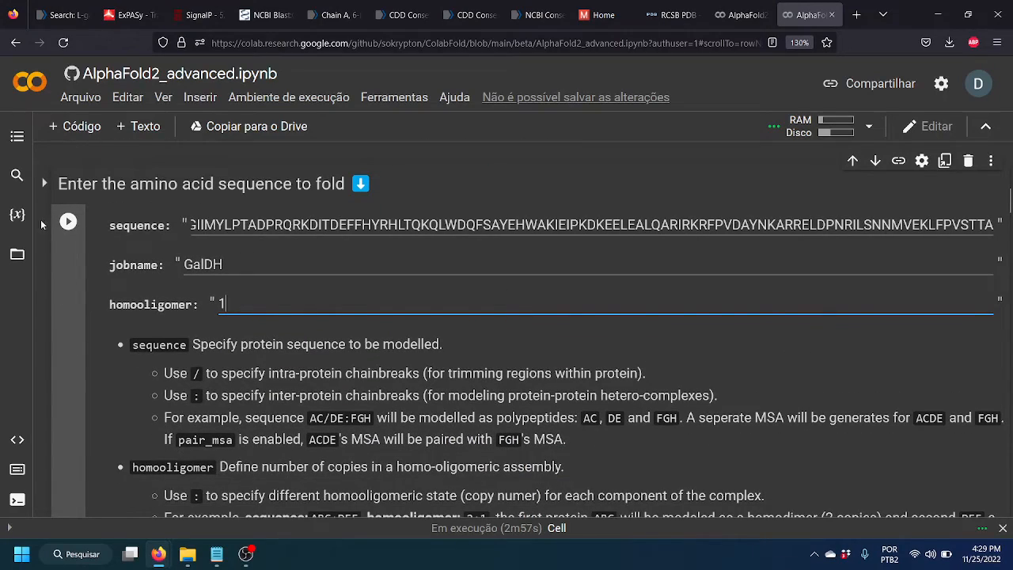
Choose mmseqs2 as the msa_method for the search against genetic databases
scroll(242, 296, down, 10)
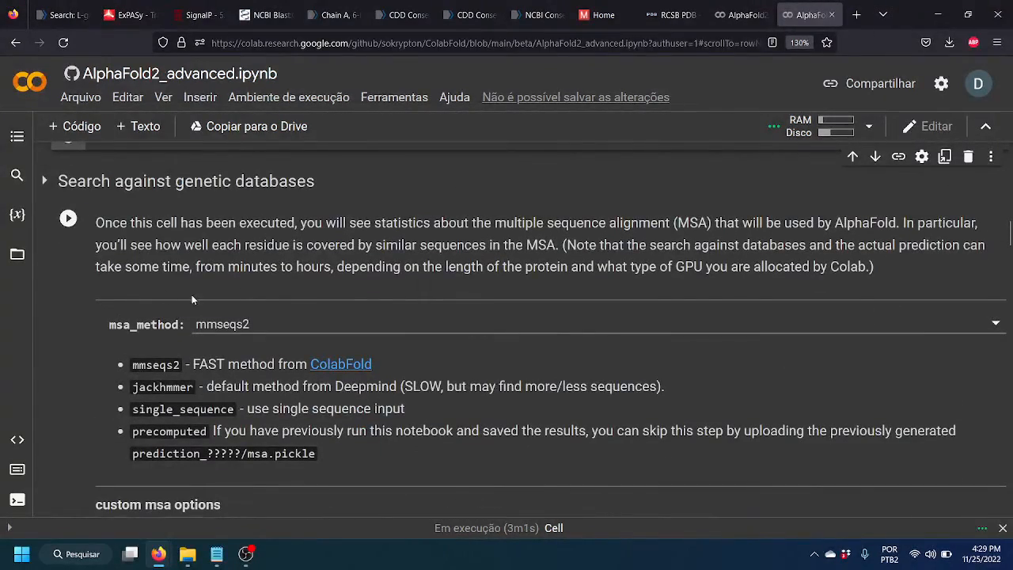
click(251, 323)
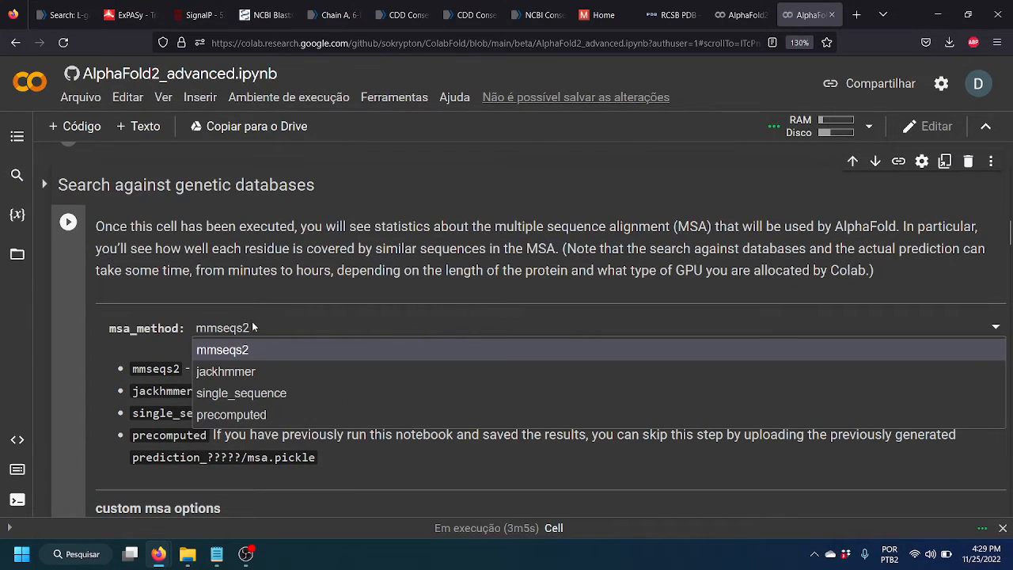
click(241, 356)
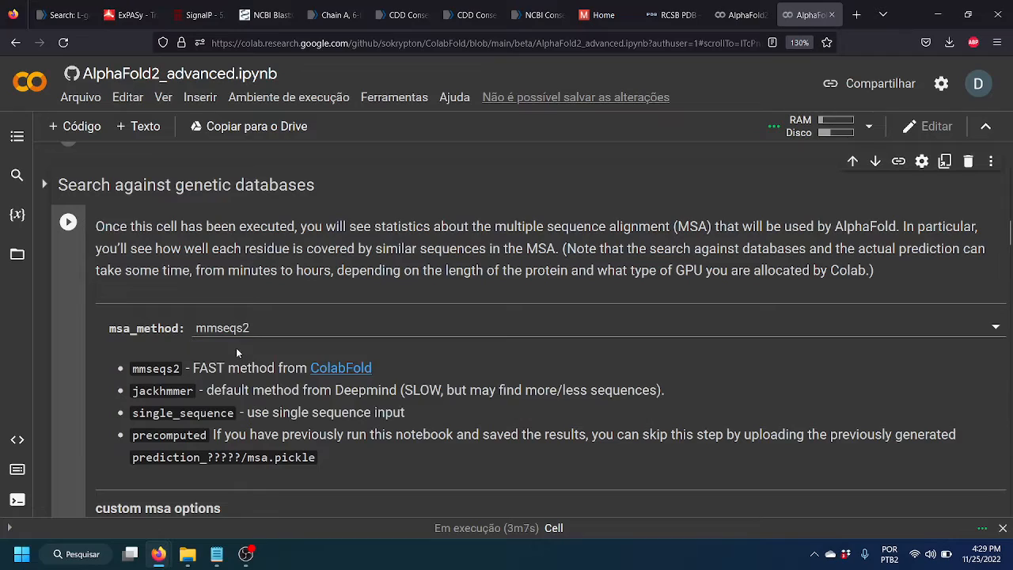
Check the running prediction's log in the AlphaFold2 notebook and return to the advanced notebook
click(741, 14)
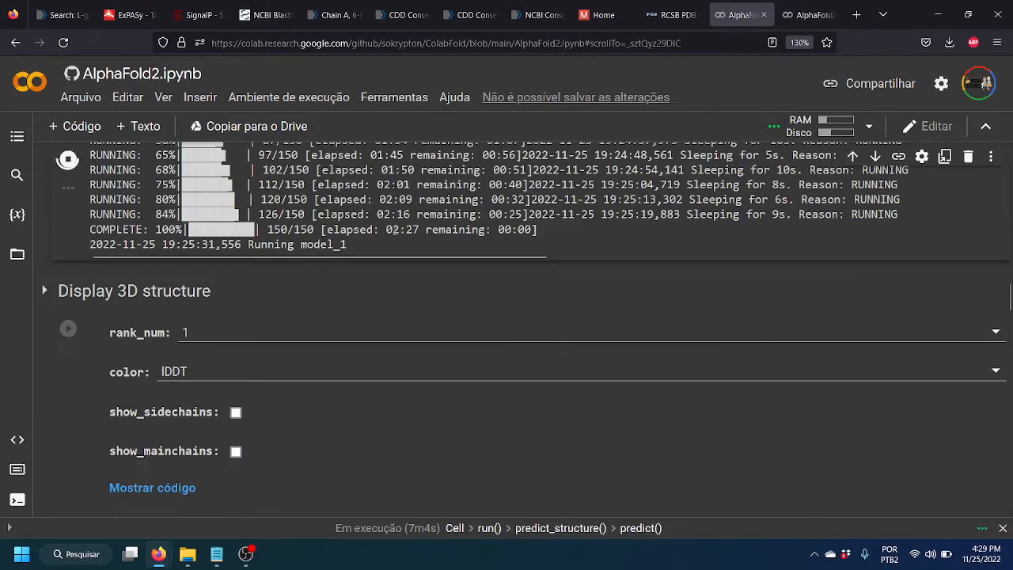
scroll(507, 317, up, 3)
scroll(330, 377, down, 2)
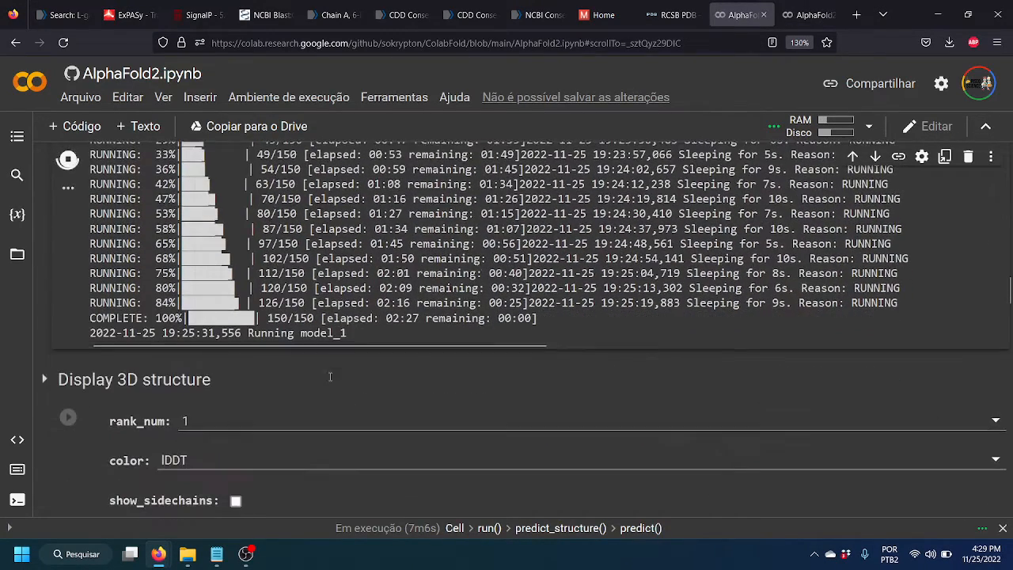
click(803, 23)
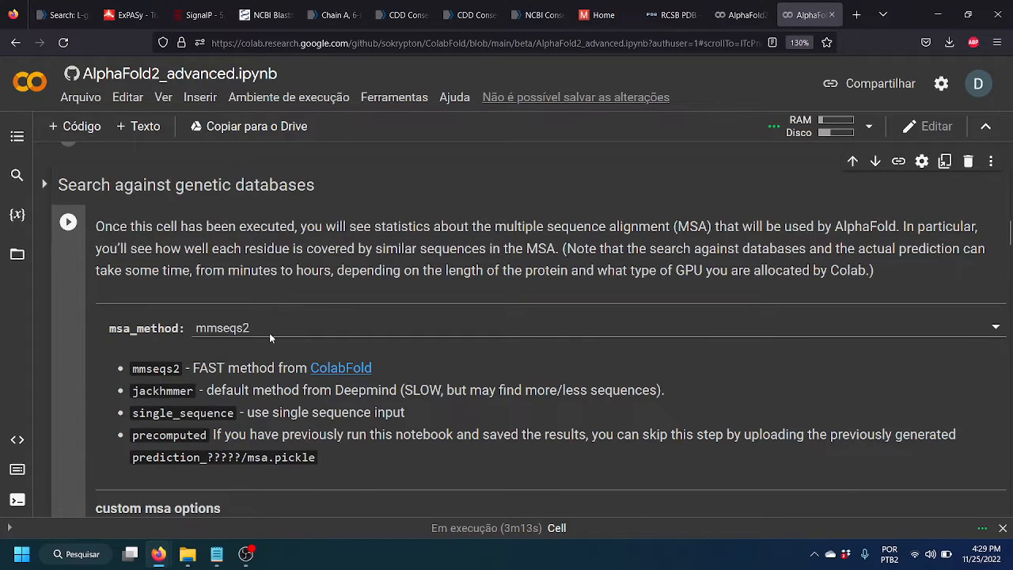
Examine the descriptions of the MSA methods and the custom MSA options in the genetic database search cell
scroll(270, 337, down, 3)
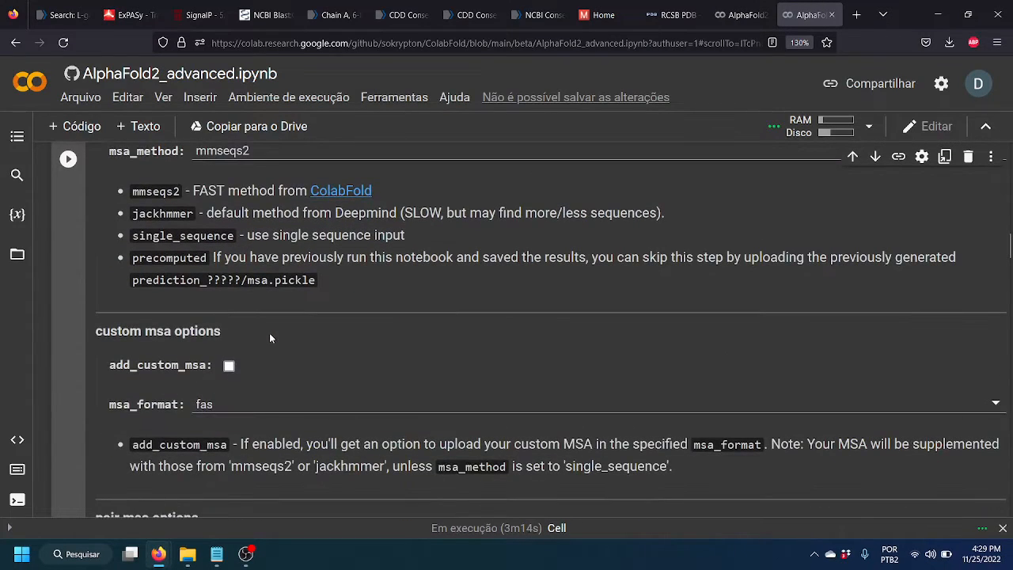
scroll(270, 338, down, 1)
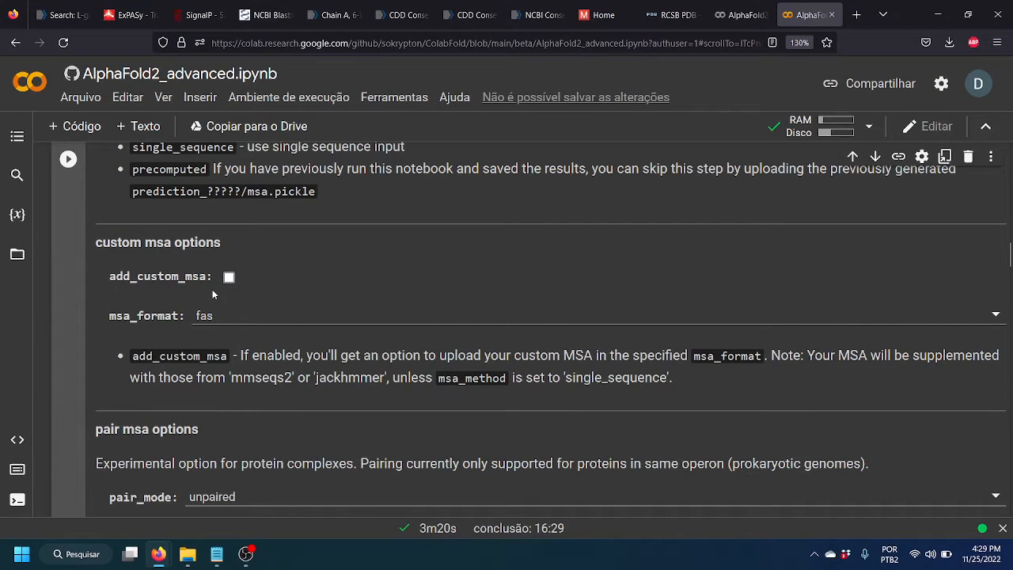
scroll(262, 325, up, 2)
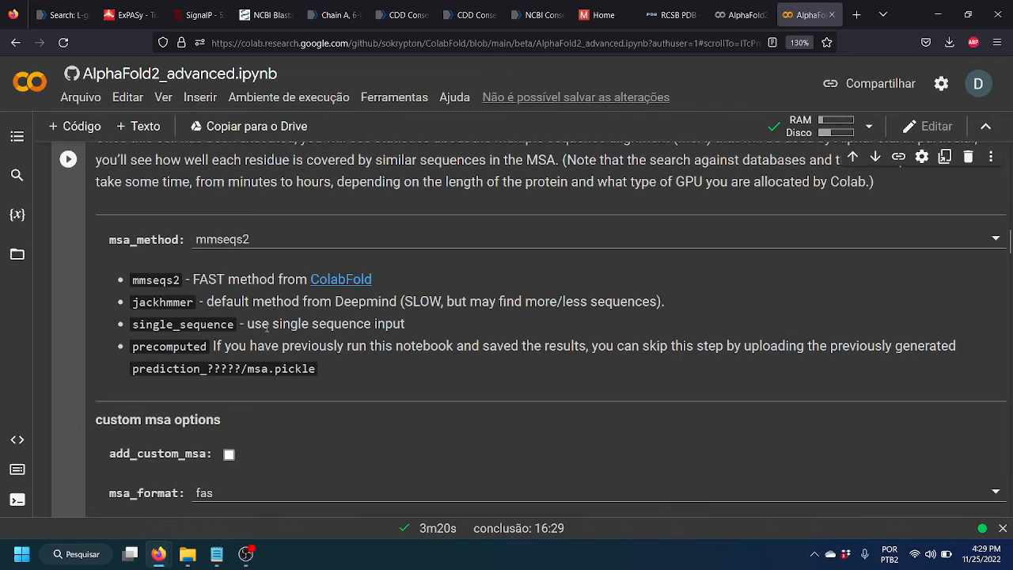
scroll(269, 332, up, 1)
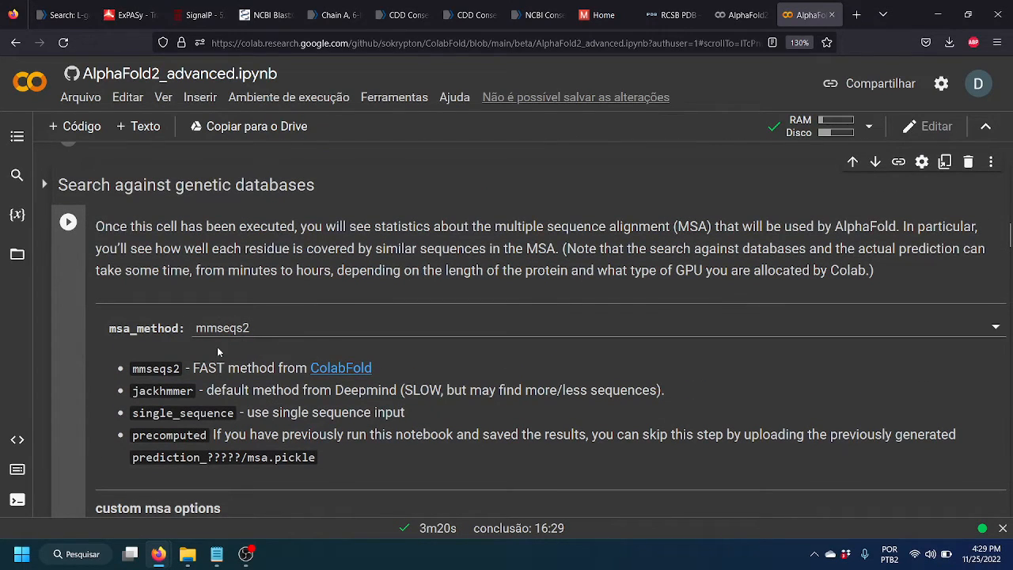
Set pair_mode to unpaired+paired in the pair MSA options, and check the available modes
scroll(217, 349, down, 5)
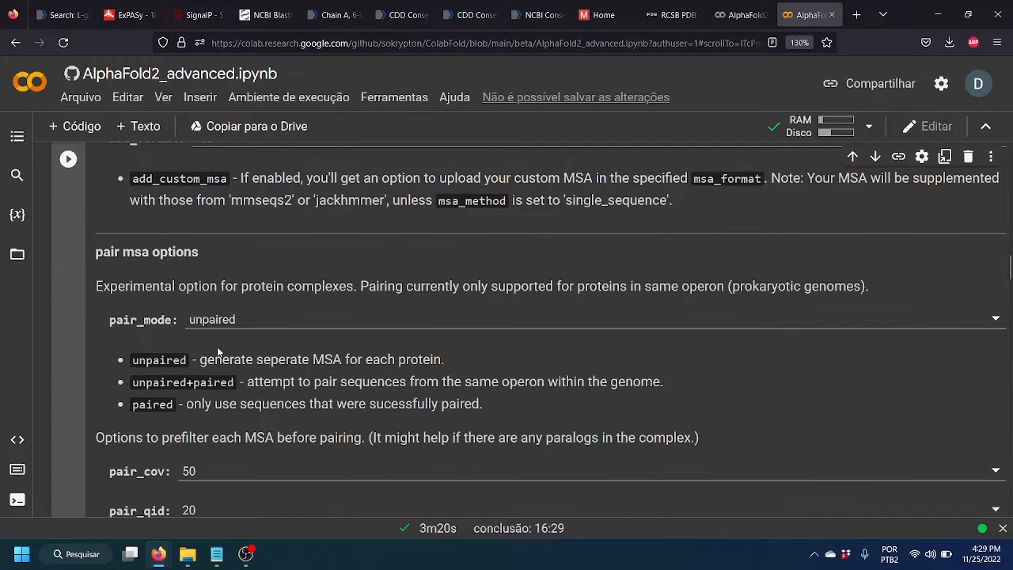
click(215, 323)
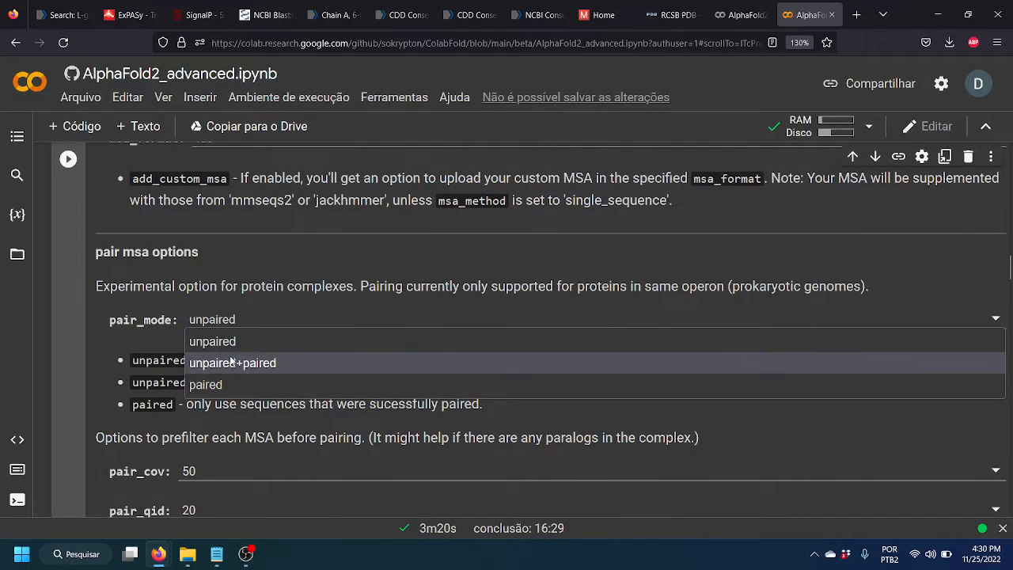
click(229, 360)
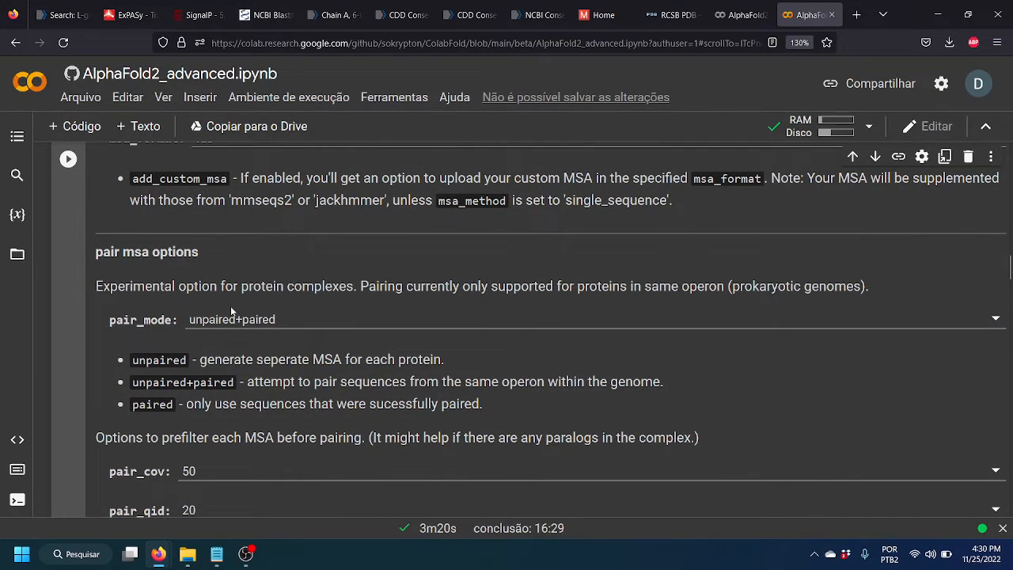
scroll(231, 311, down, 1)
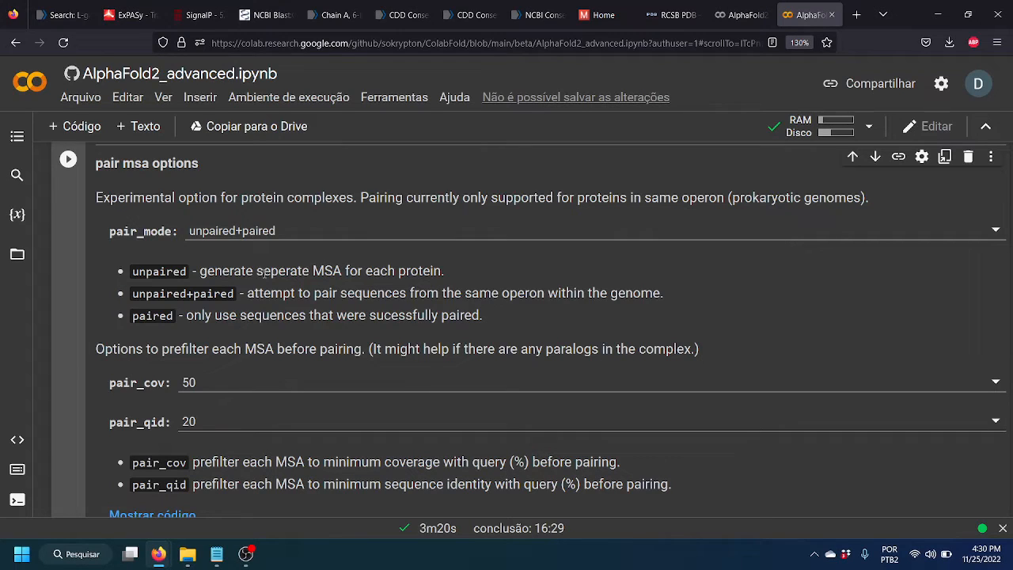
click(233, 231)
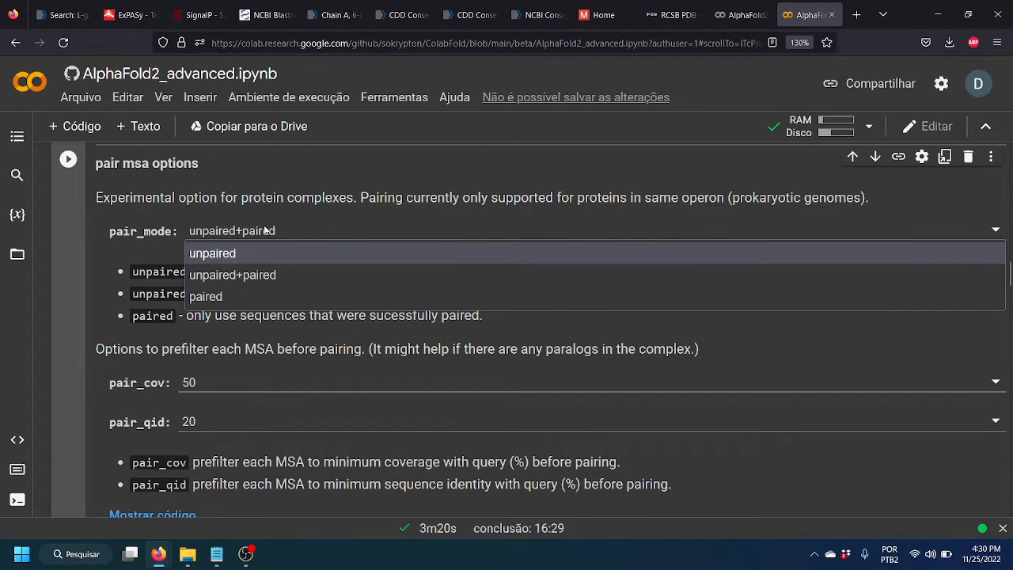
click(245, 231)
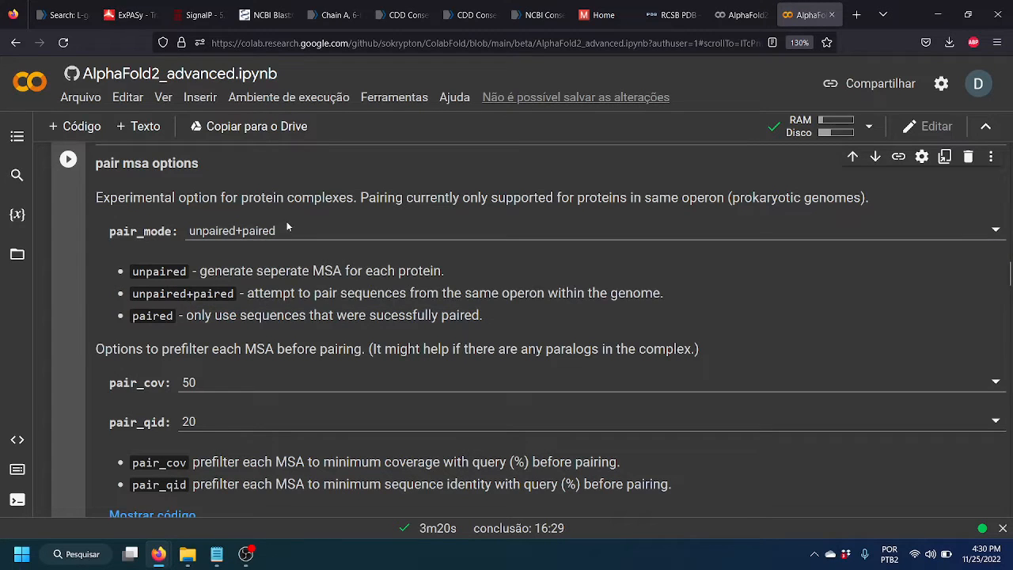
Try pair_mode as unpaired in the pair MSA options and set it back to unpaired+paired
click(246, 231)
click(199, 294)
click(226, 229)
click(219, 255)
click(230, 239)
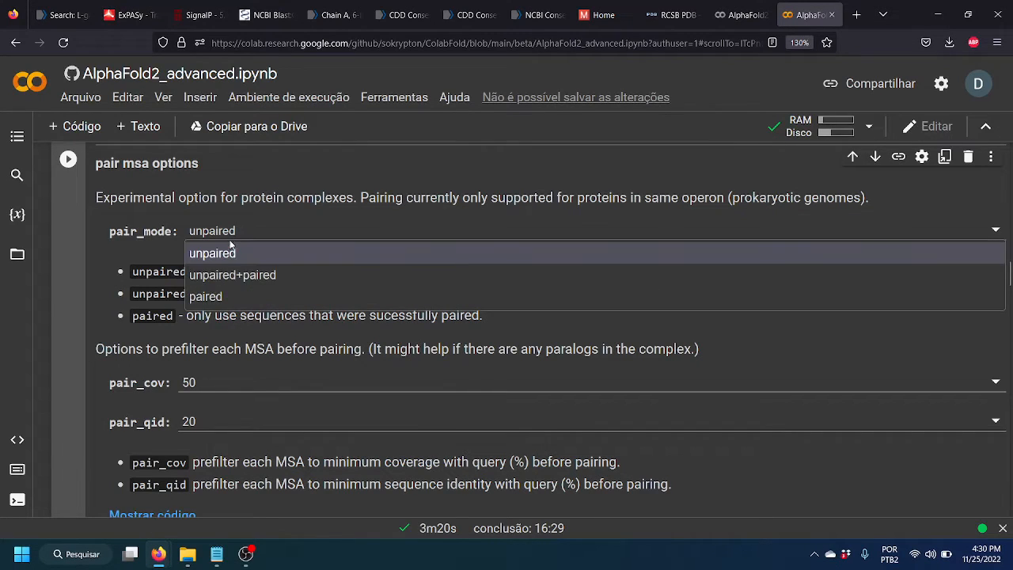
click(237, 275)
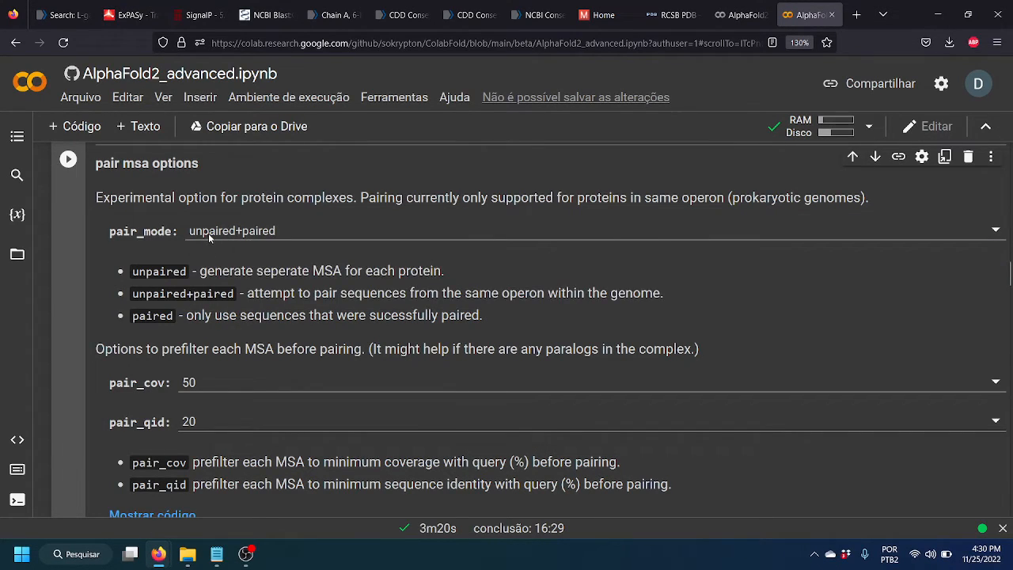
Examine the pair prefilter settings, the trim and coverage filter options, and the rank_by setting of the Run alphafold cell
scroll(228, 328, down, 2)
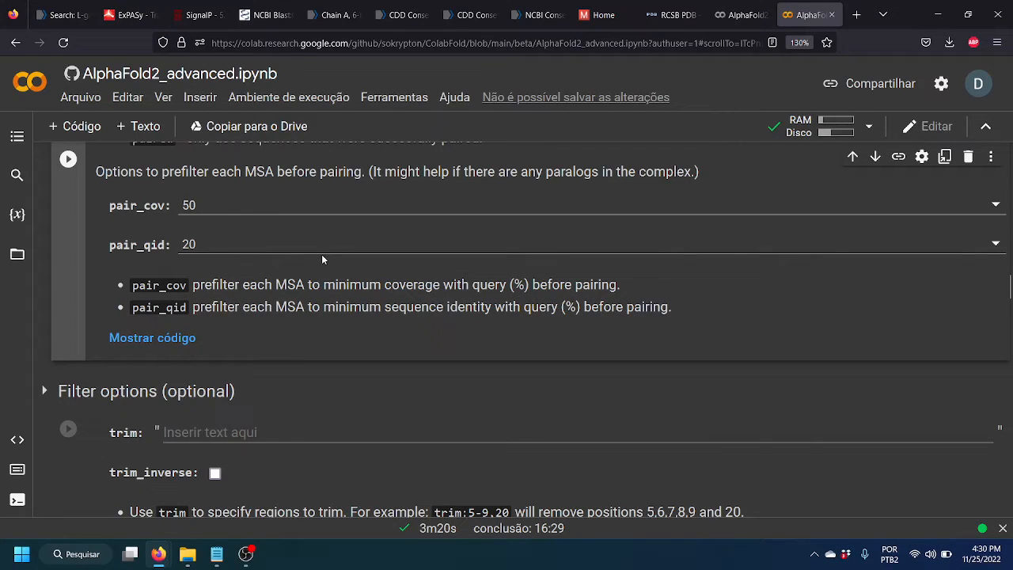
scroll(265, 333, down, 2)
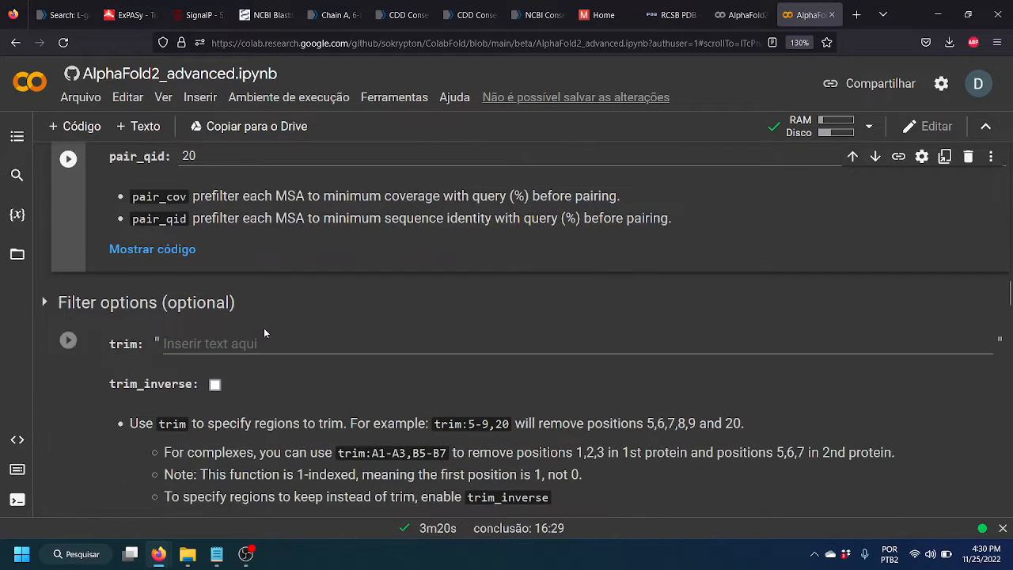
scroll(263, 333, down, 2)
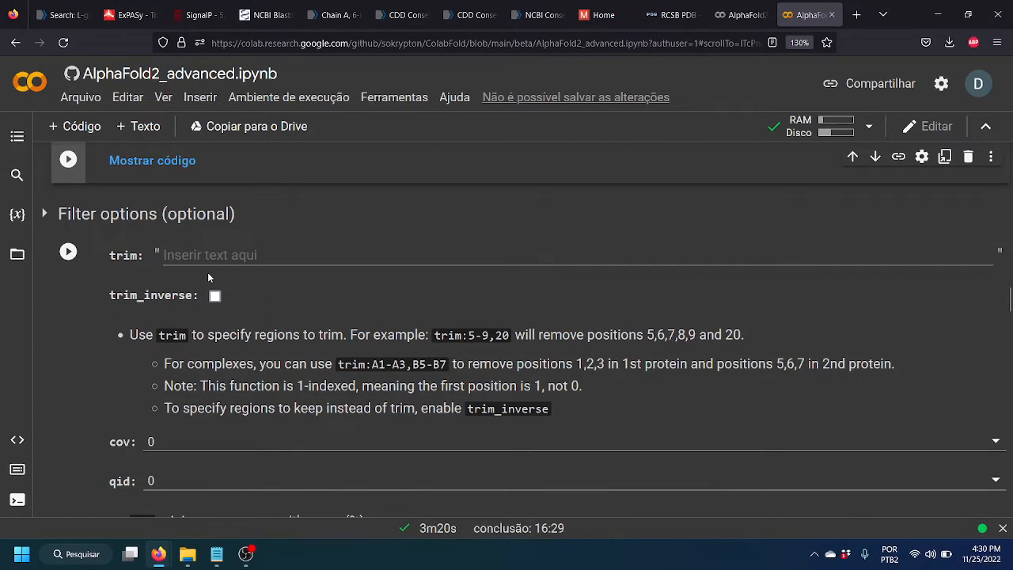
scroll(209, 278, down, 2)
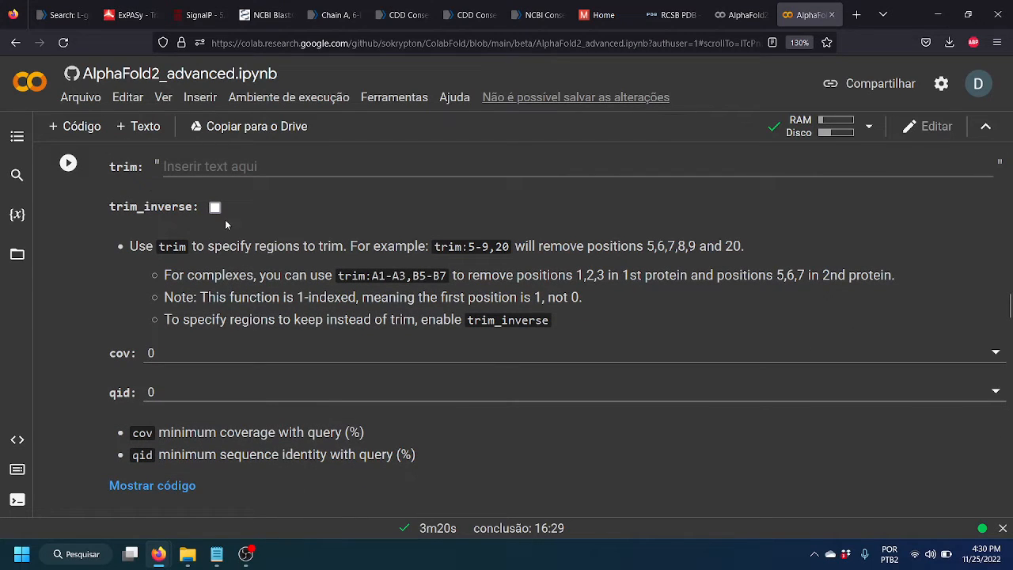
scroll(290, 321, down, 4)
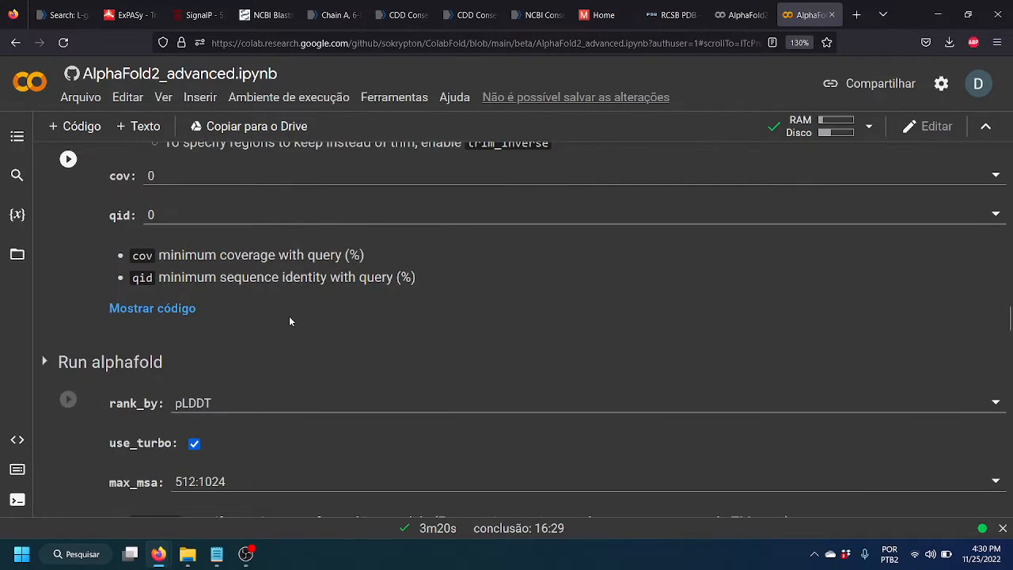
scroll(289, 320, down, 4)
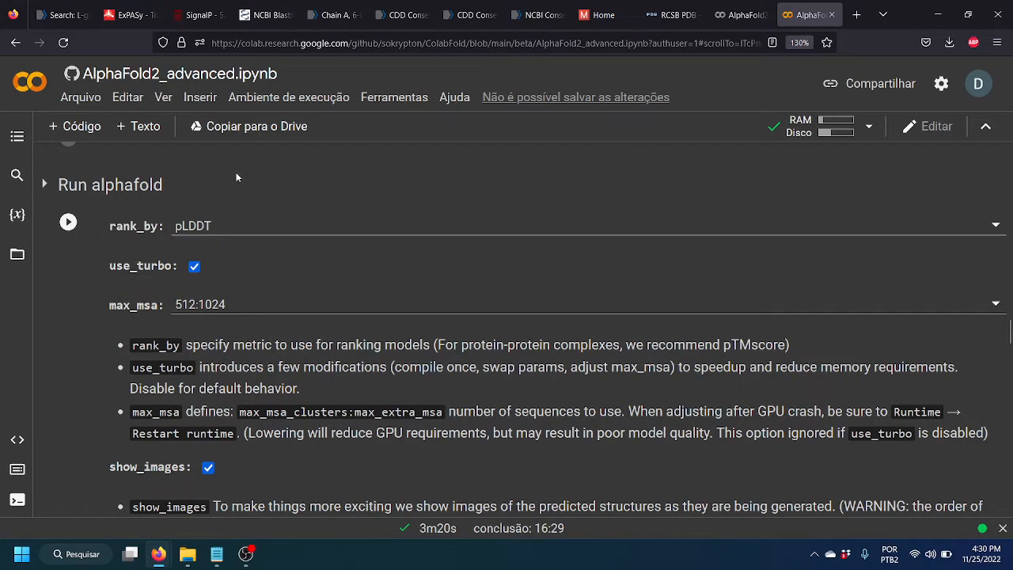
click(226, 228)
click(226, 234)
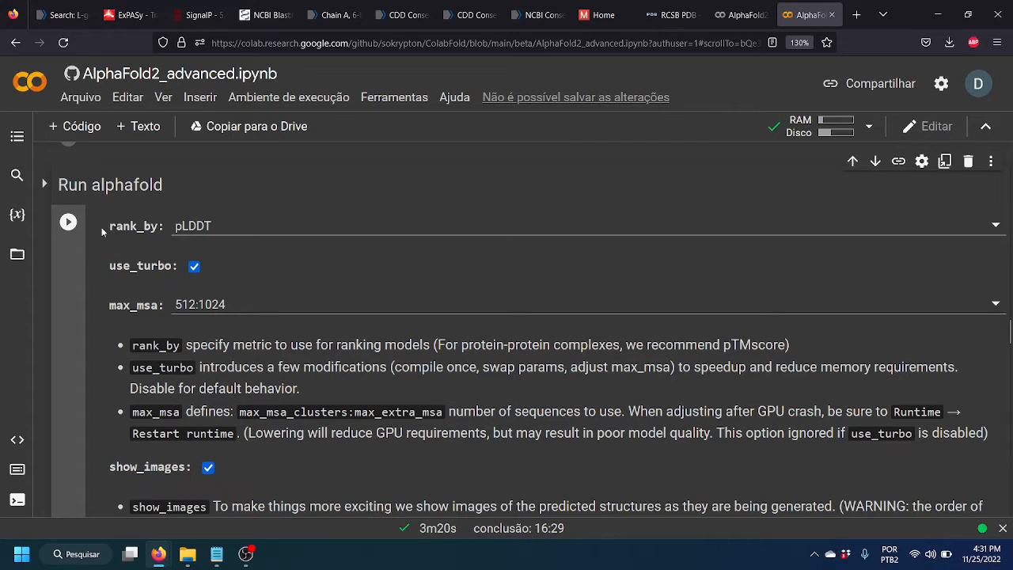
scroll(187, 235, down, 1)
scroll(194, 234, up, 1)
Check the running prediction's log twice in the AlphaFold2 notebook, ending back at the advanced notebook's Run alphafold cell
click(738, 14)
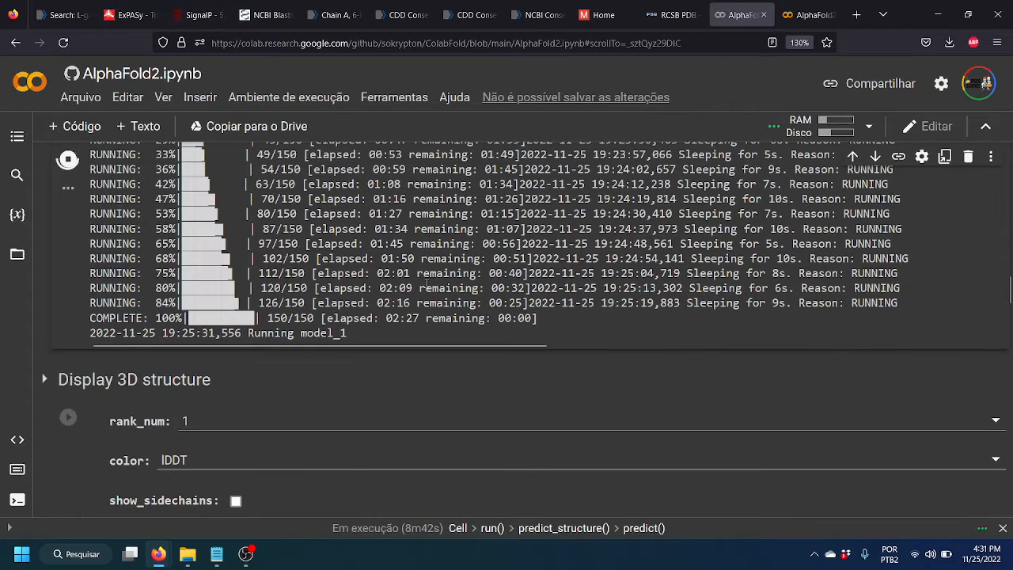
scroll(507, 295, up, 2)
scroll(509, 295, down, 2)
click(807, 14)
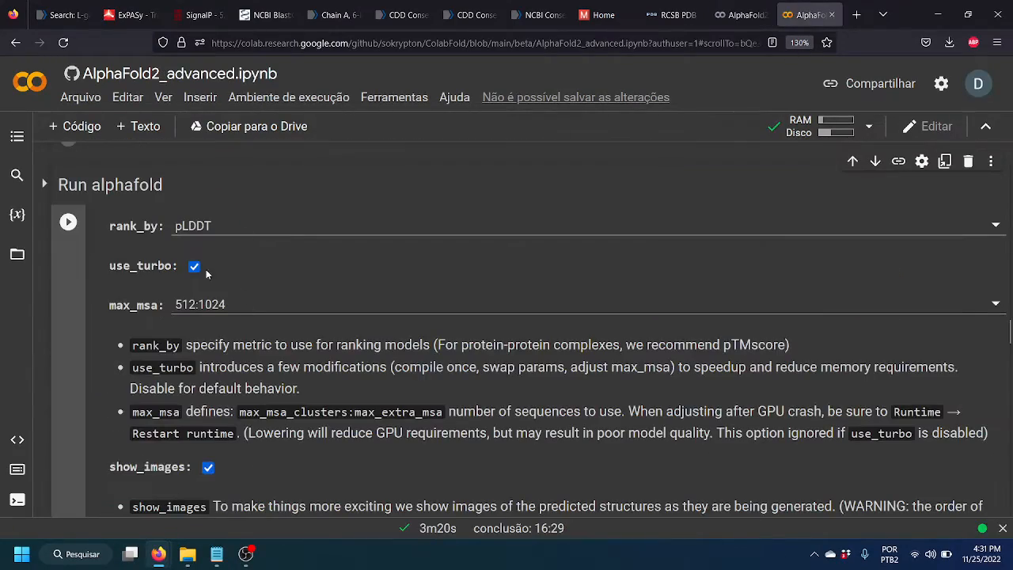
click(741, 14)
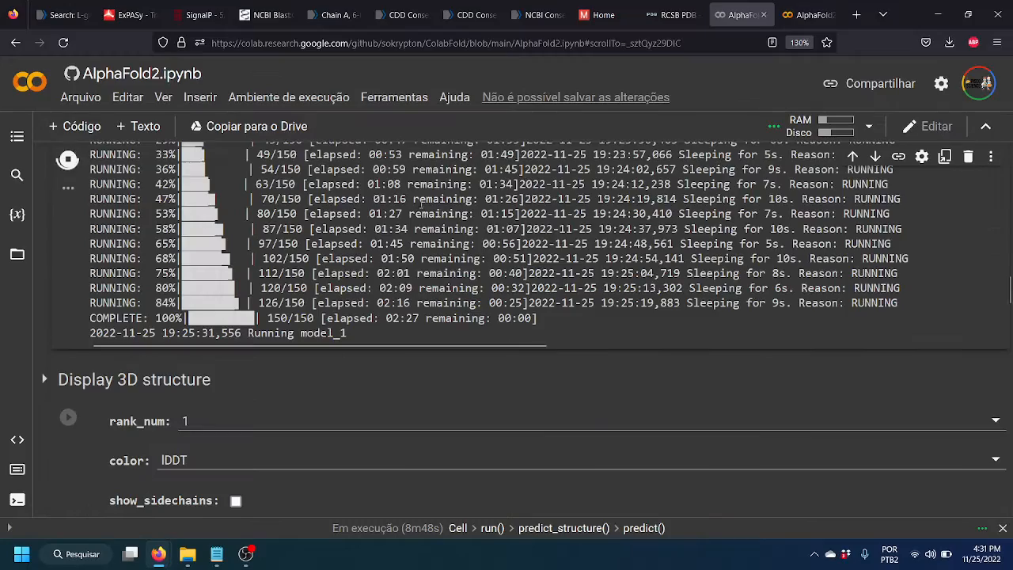
scroll(199, 475, down, 2)
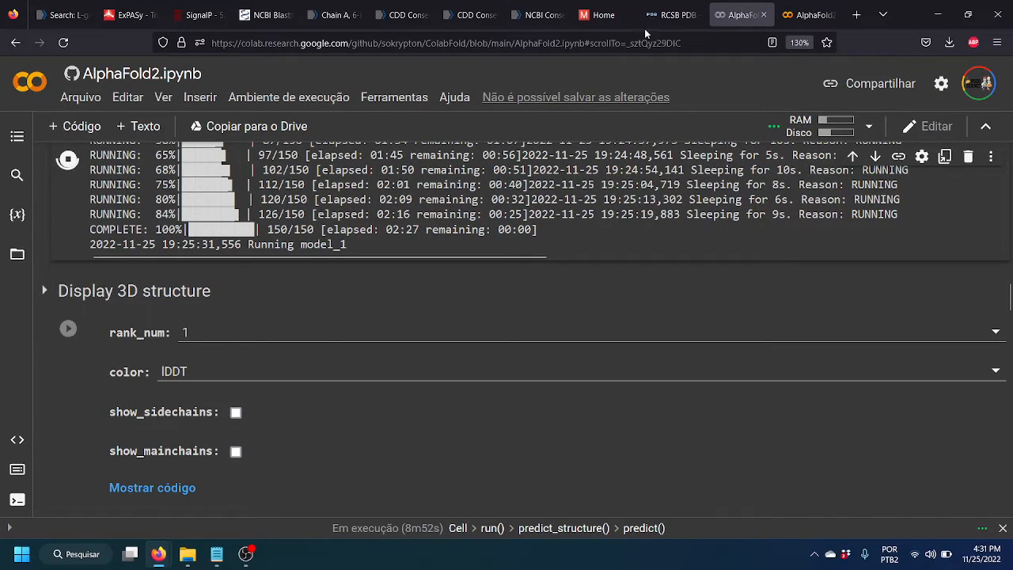
click(808, 14)
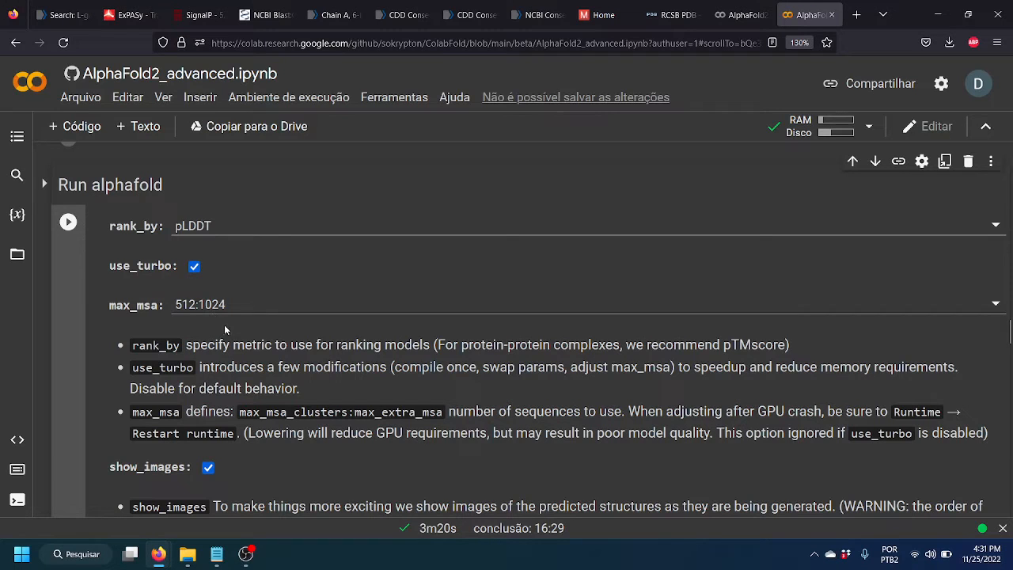
Try num_models values of 1 and 2 in the sampling options and set the value back to 5
scroll(246, 308, down, 2)
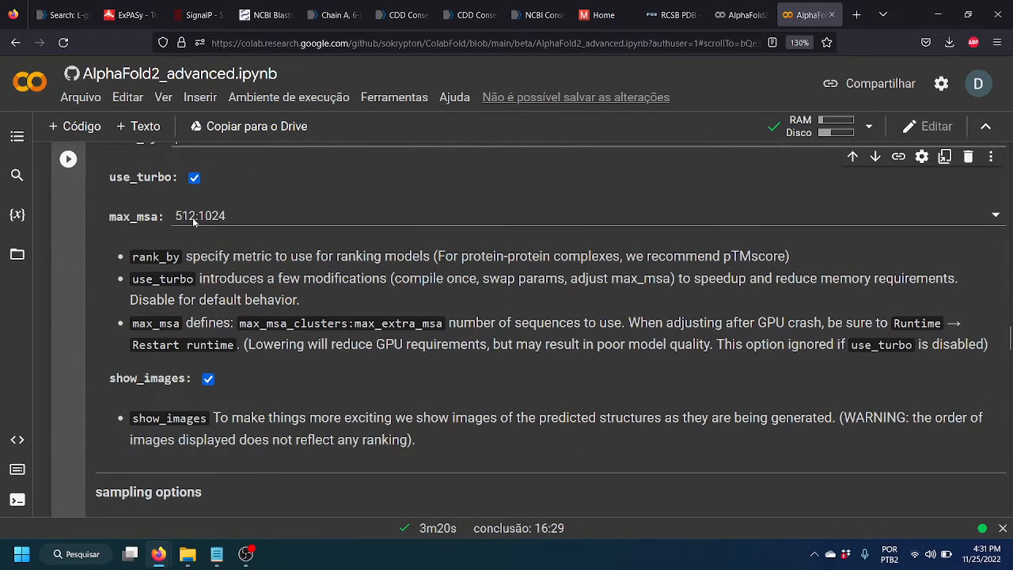
scroll(228, 294, down, 2)
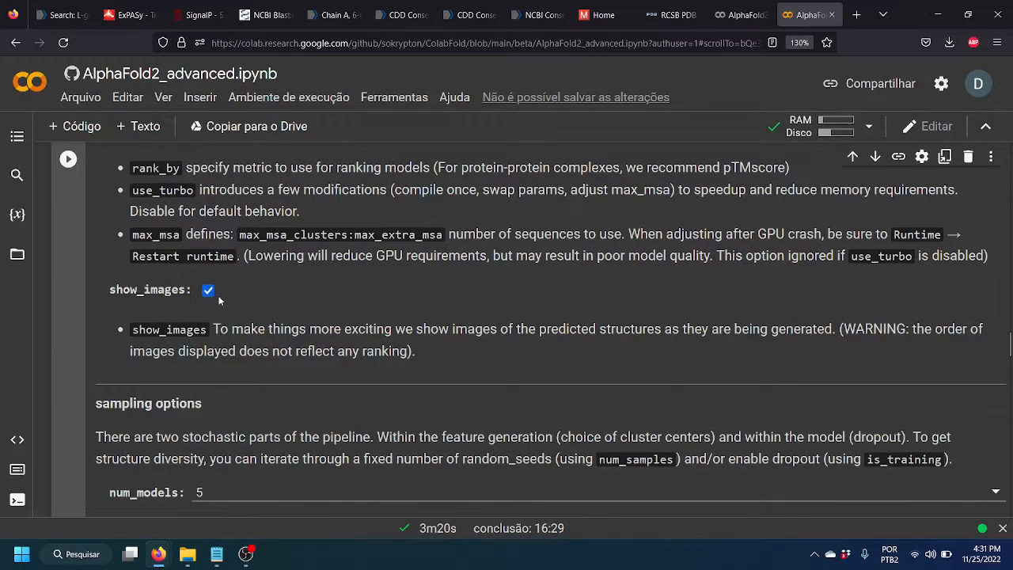
scroll(255, 337, down, 2)
scroll(258, 330, down, 4)
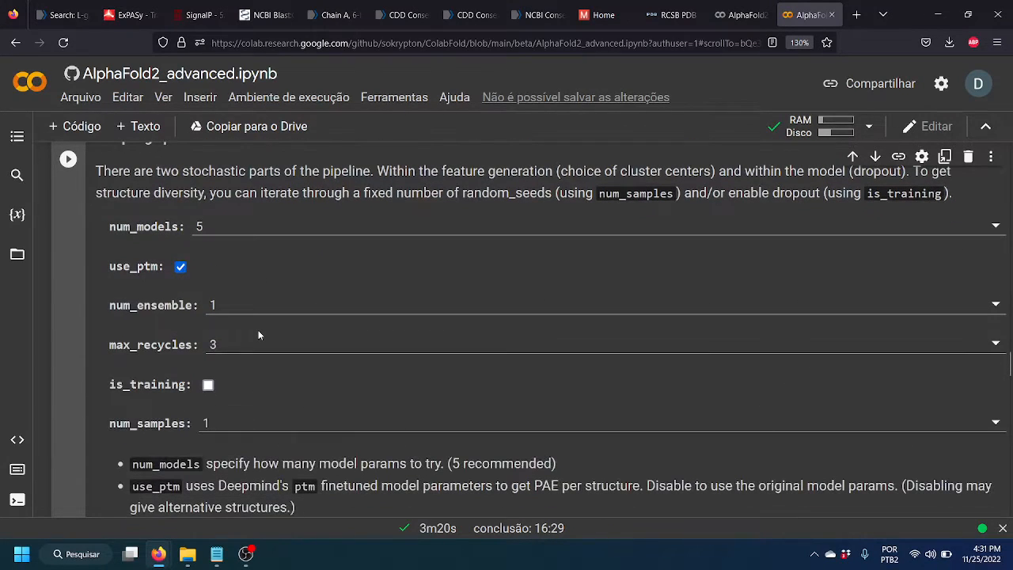
click(210, 233)
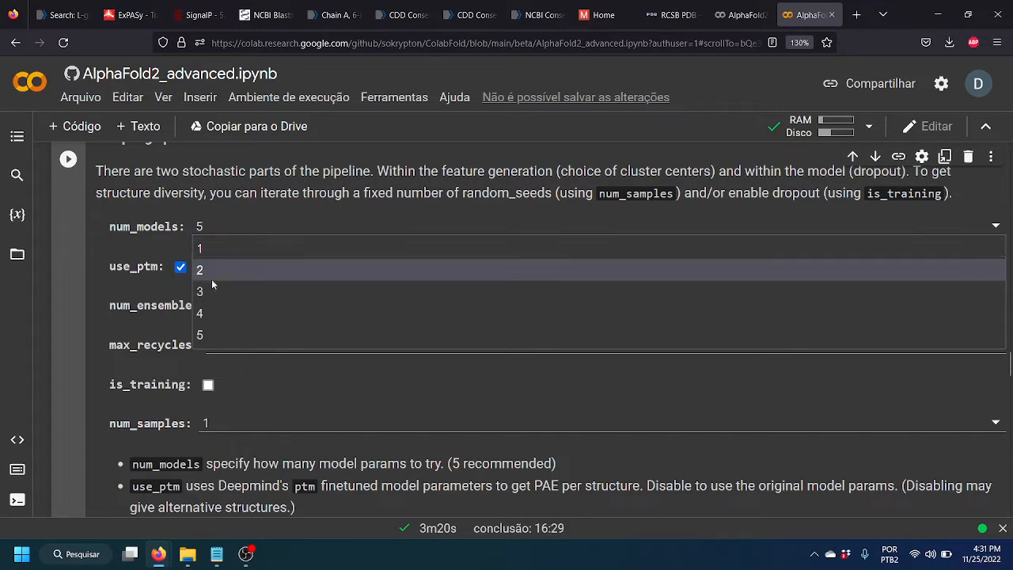
click(209, 249)
click(216, 228)
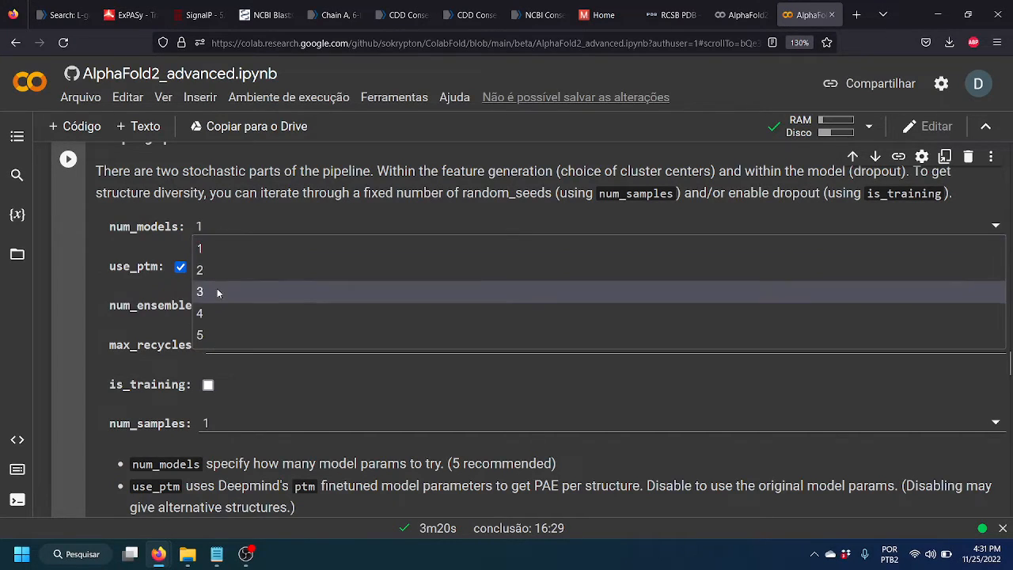
click(211, 280)
click(209, 228)
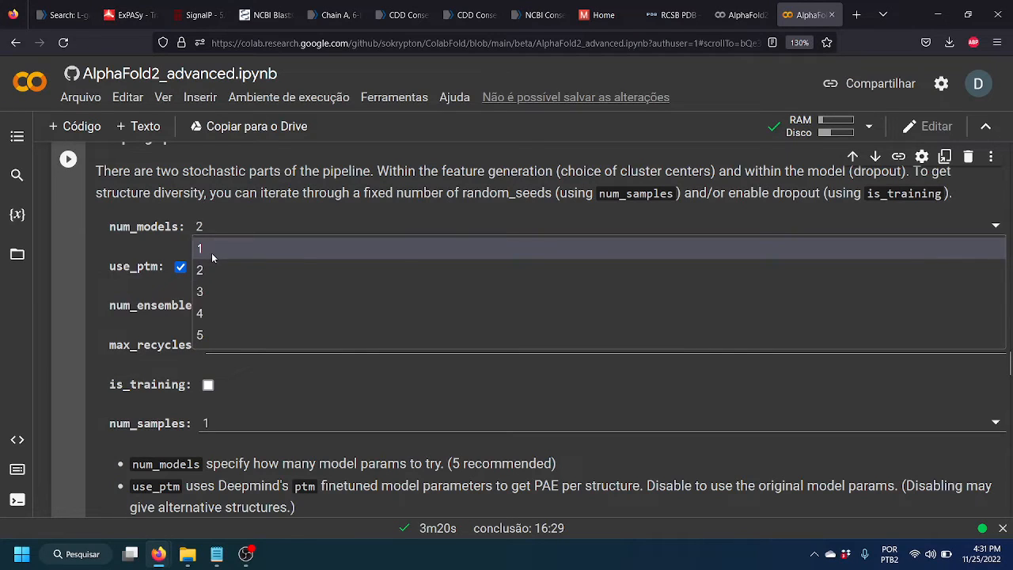
click(286, 247)
click(260, 236)
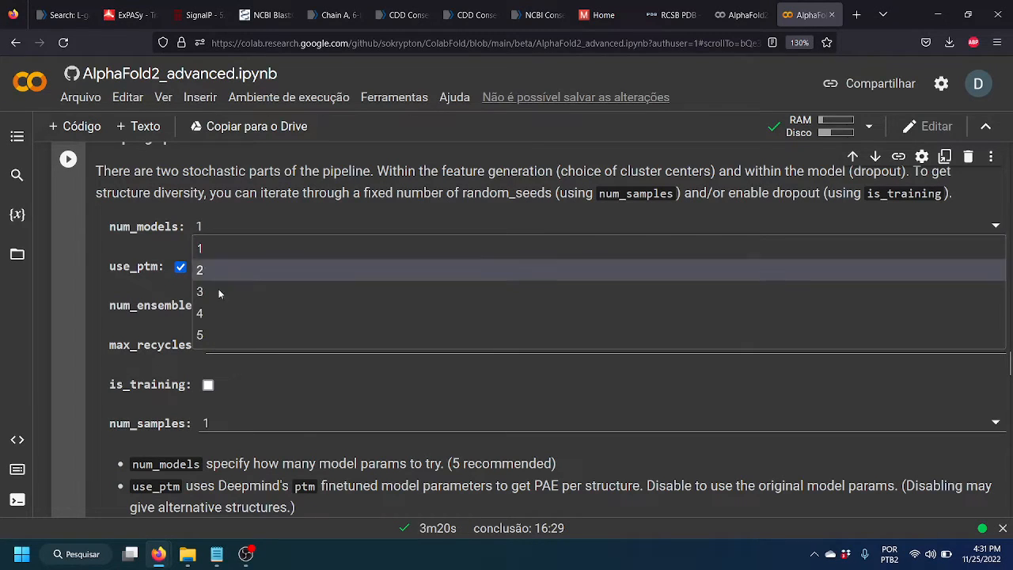
click(219, 334)
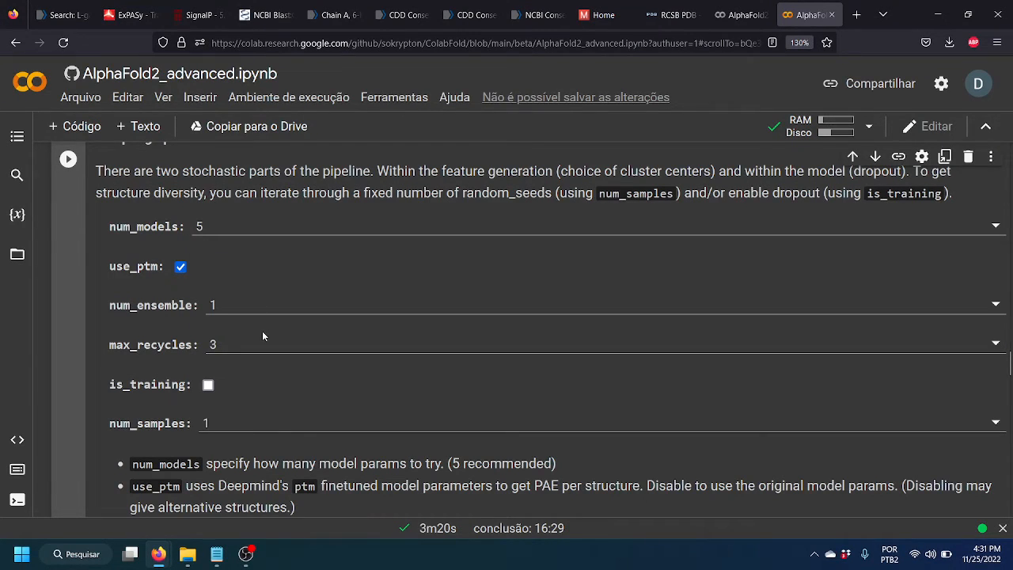
Check the available values for num_ensemble and max_recycles in the sampling options without changing them
scroll(262, 331, down, 2)
click(224, 219)
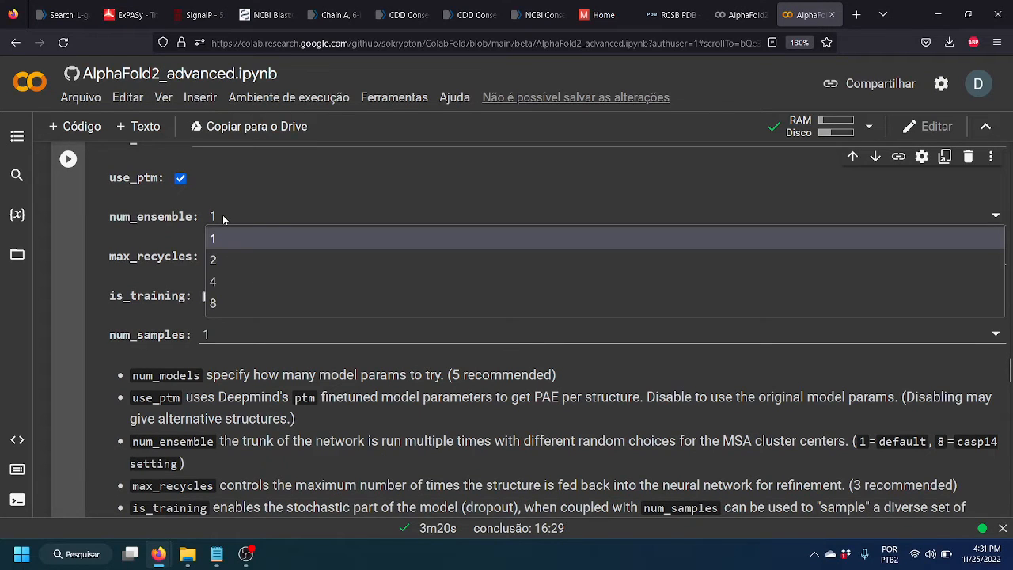
click(223, 220)
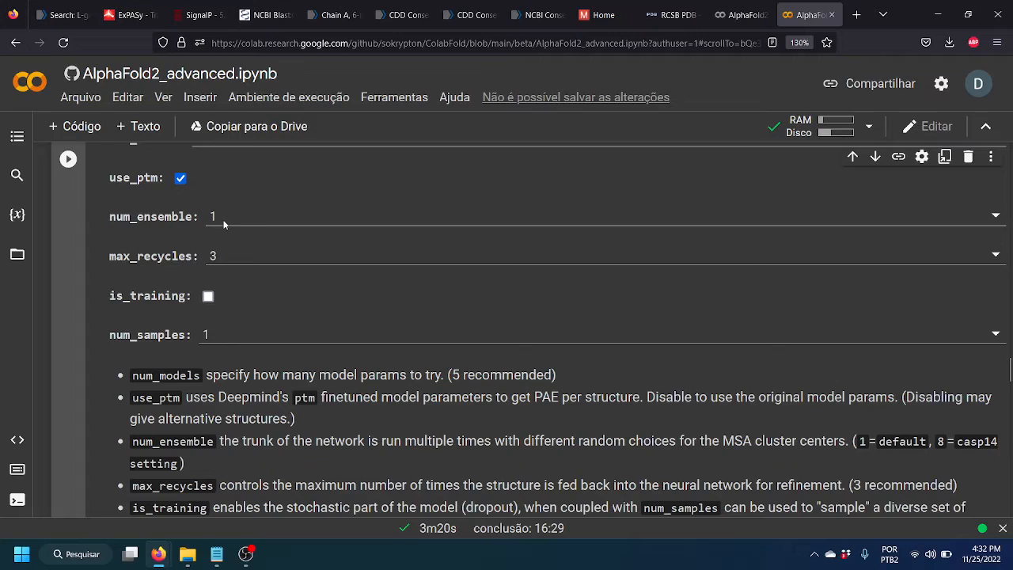
click(228, 215)
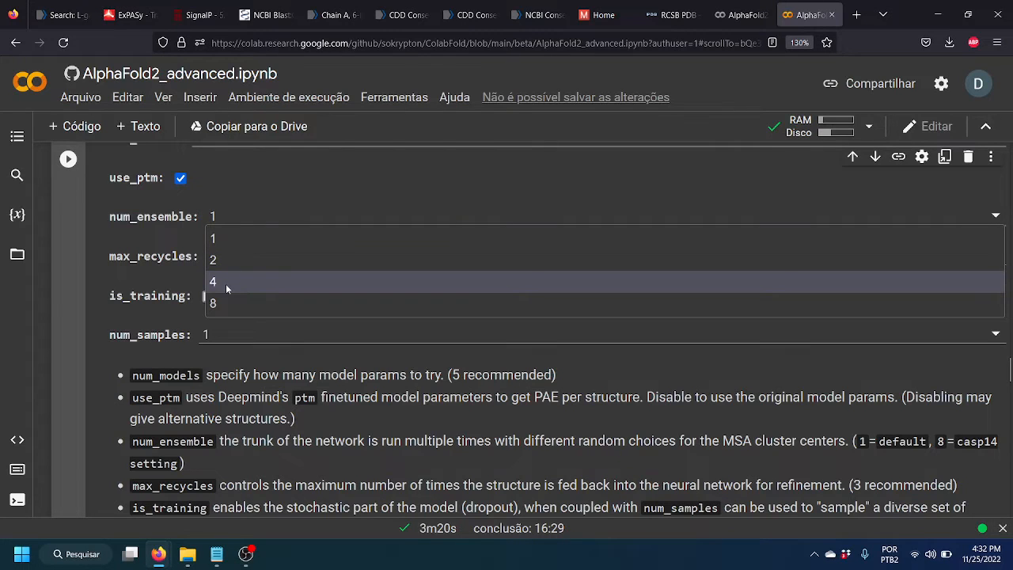
click(225, 212)
click(219, 259)
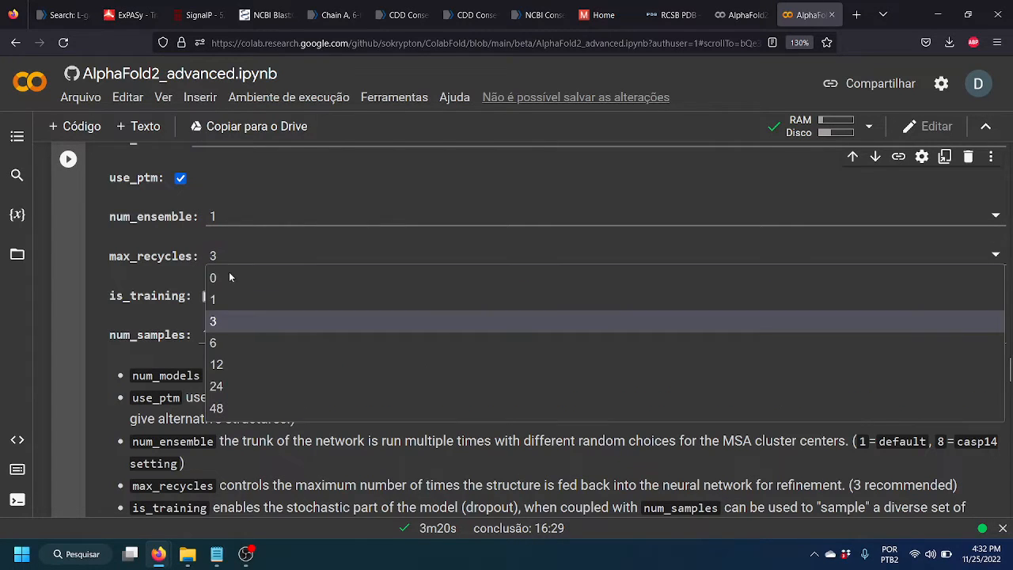
click(246, 215)
click(156, 214)
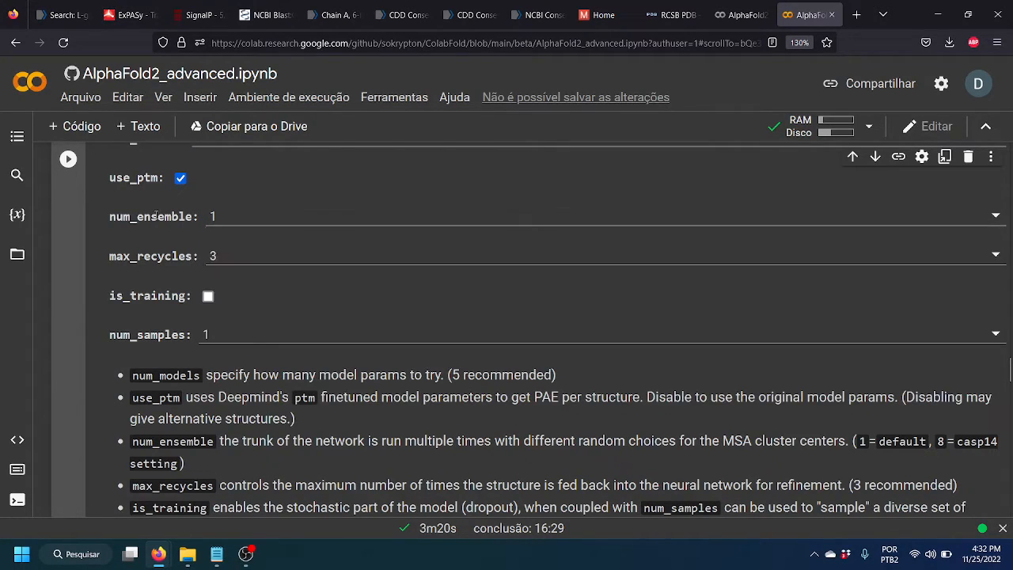
click(221, 257)
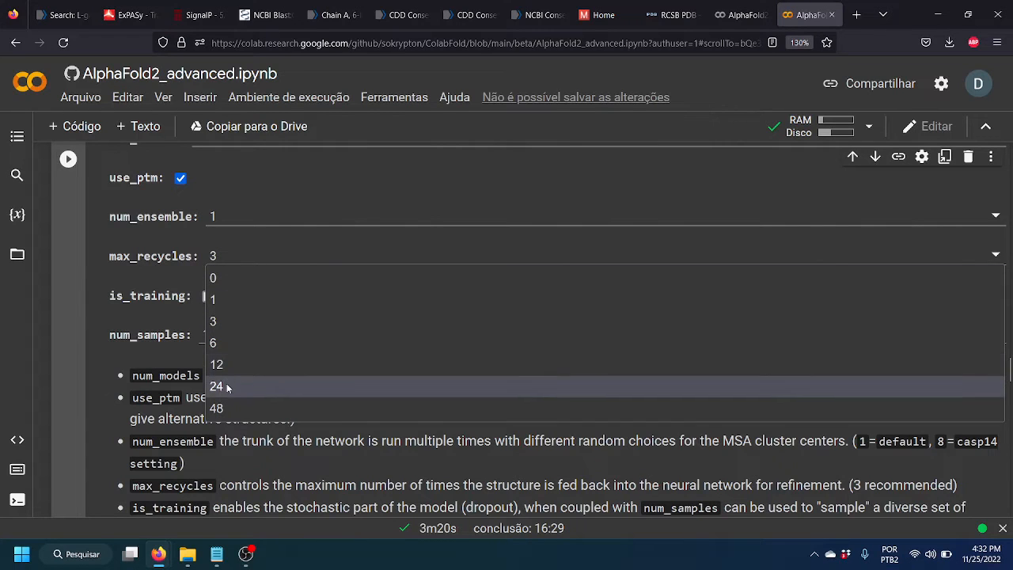
click(125, 266)
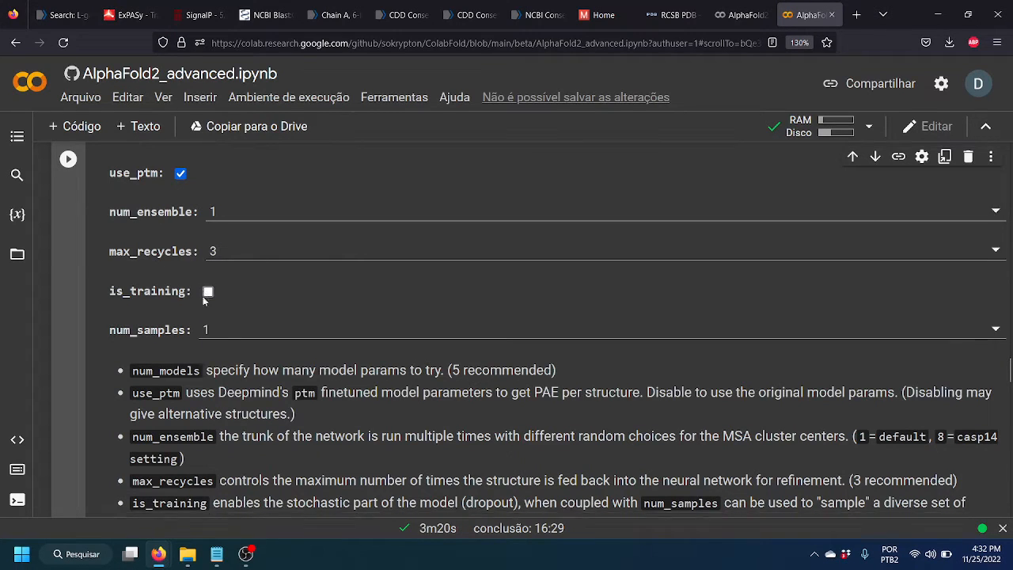
Review the sampling and subsample_msa descriptions, and highlight the Refine structures with Amber-Relax heading
scroll(203, 296, down, 2)
scroll(220, 254, down, 4)
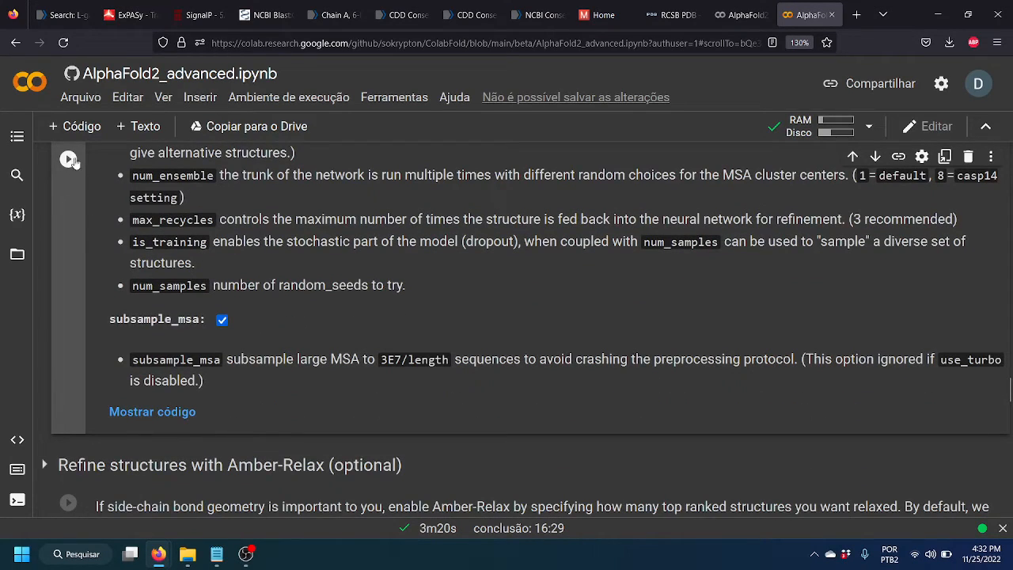
scroll(180, 199, down, 6)
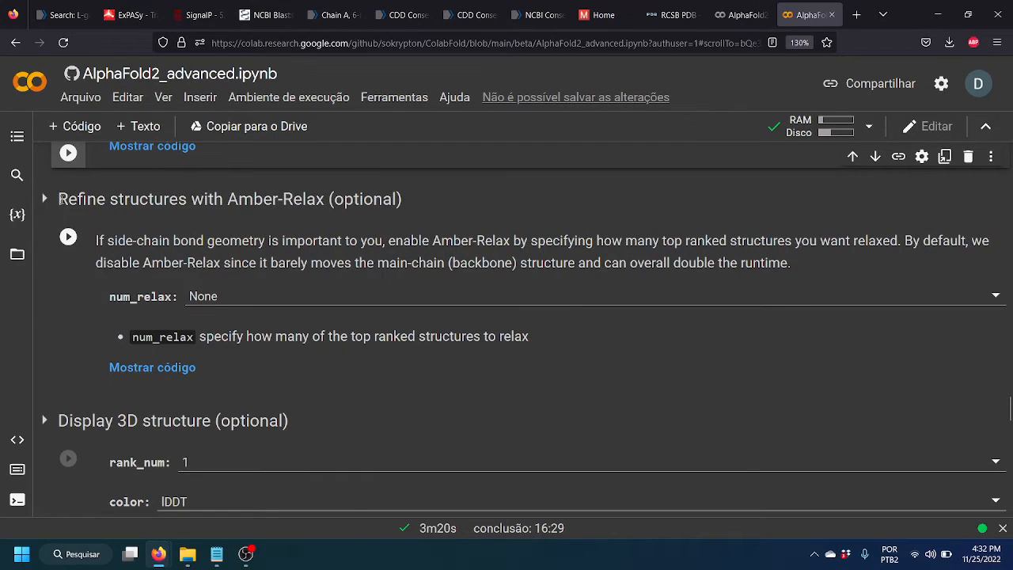
drag(60, 199, 325, 200)
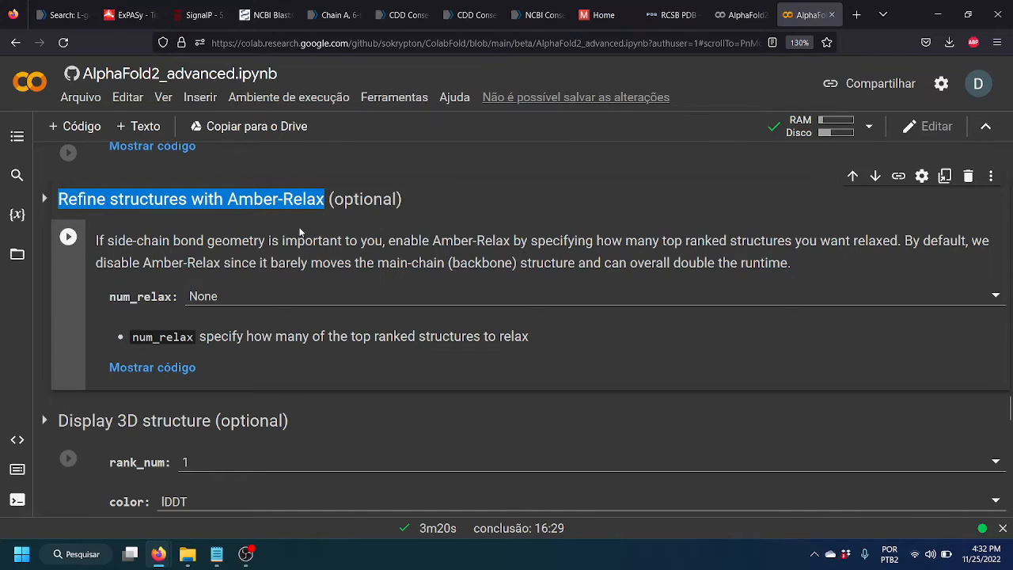
Switch to the AlphaFold2 notebook and find the use_amber option among its input settings
click(742, 16)
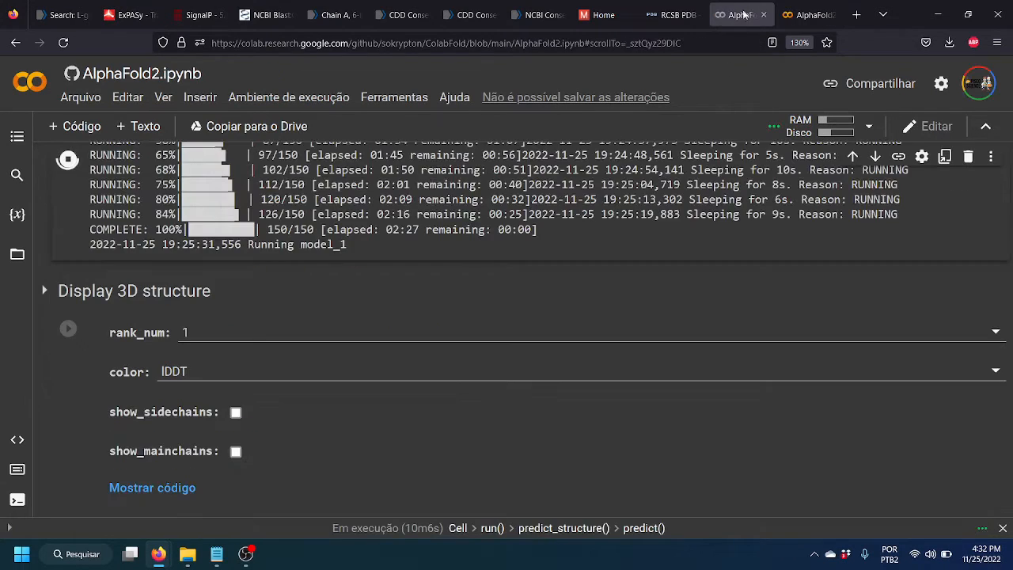
scroll(236, 342, up, 15)
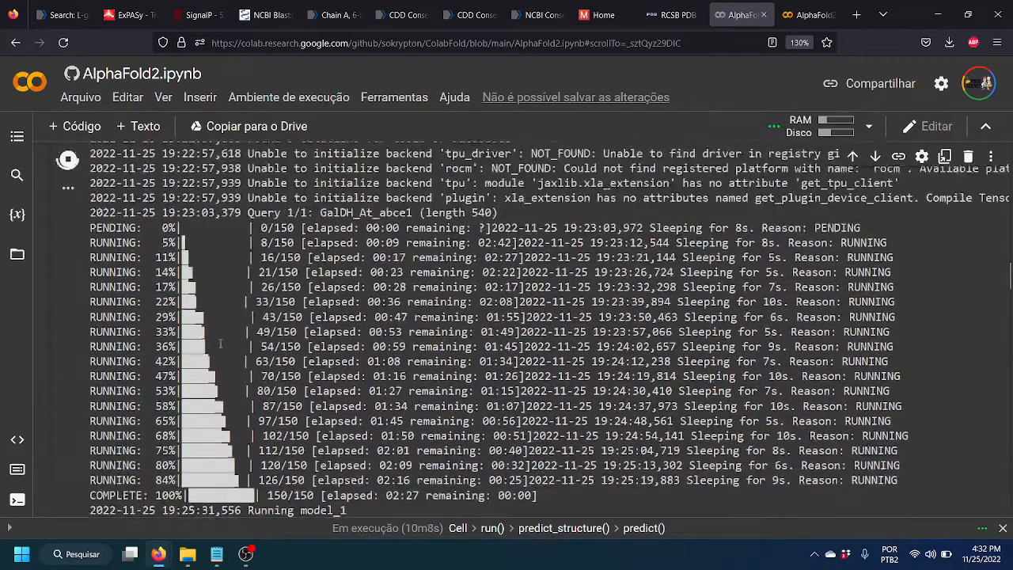
scroll(214, 345, up, 10)
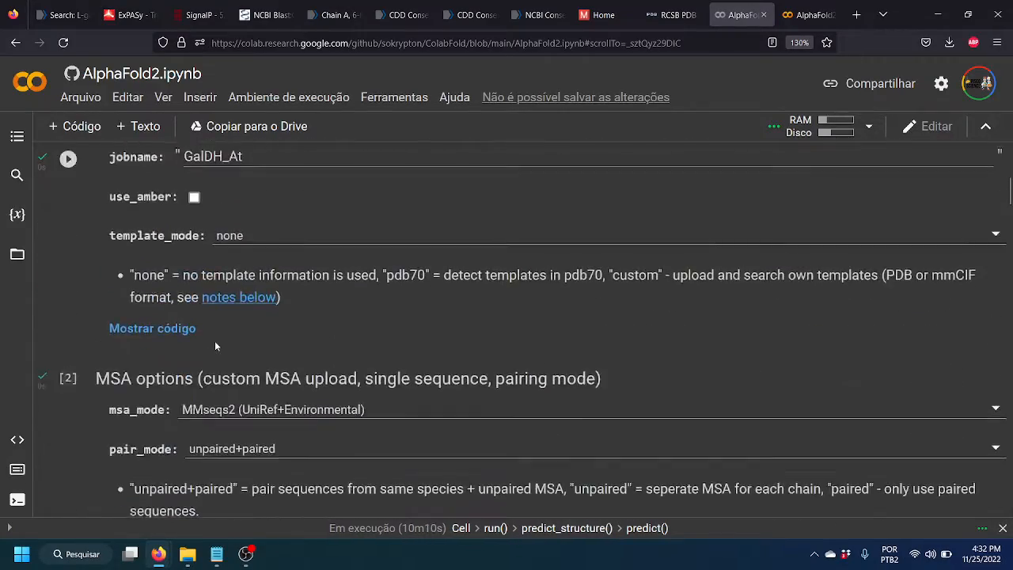
Check the Run Prediction log, and set num_relax to Top1 in the AlphaFold2_advanced notebook's Amber-Relax section
scroll(235, 320, down, 20)
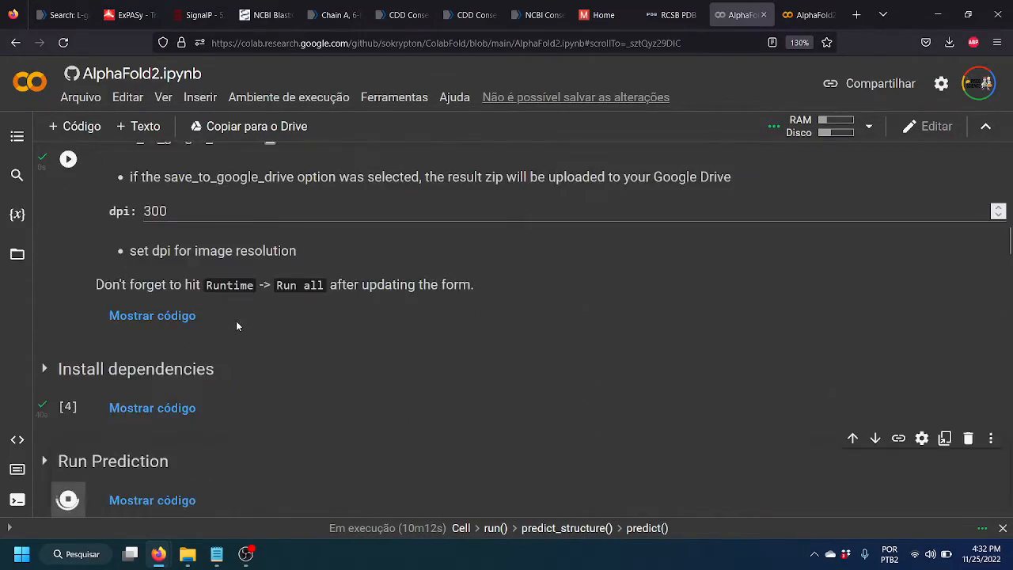
scroll(239, 323, down, 1)
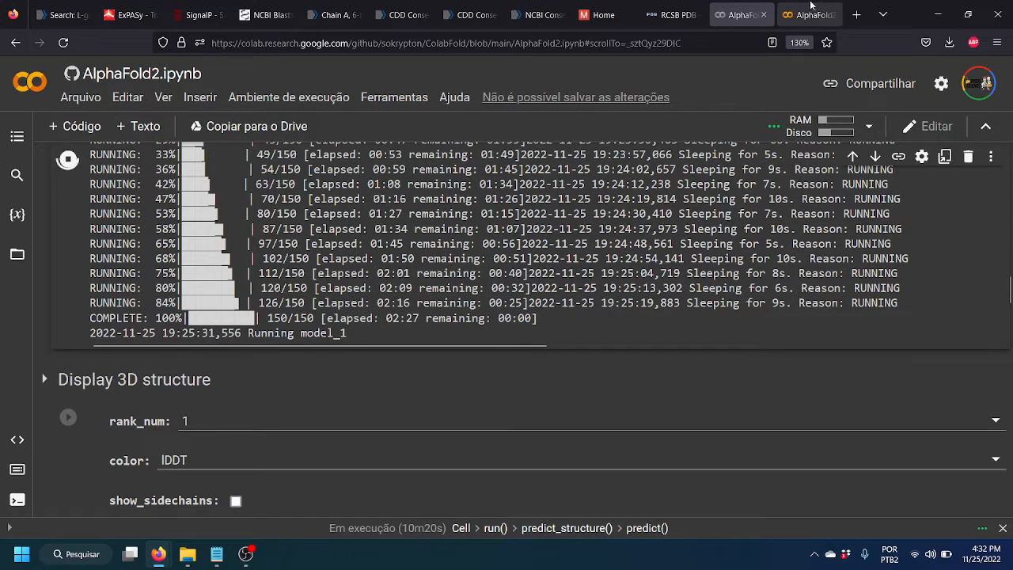
click(807, 14)
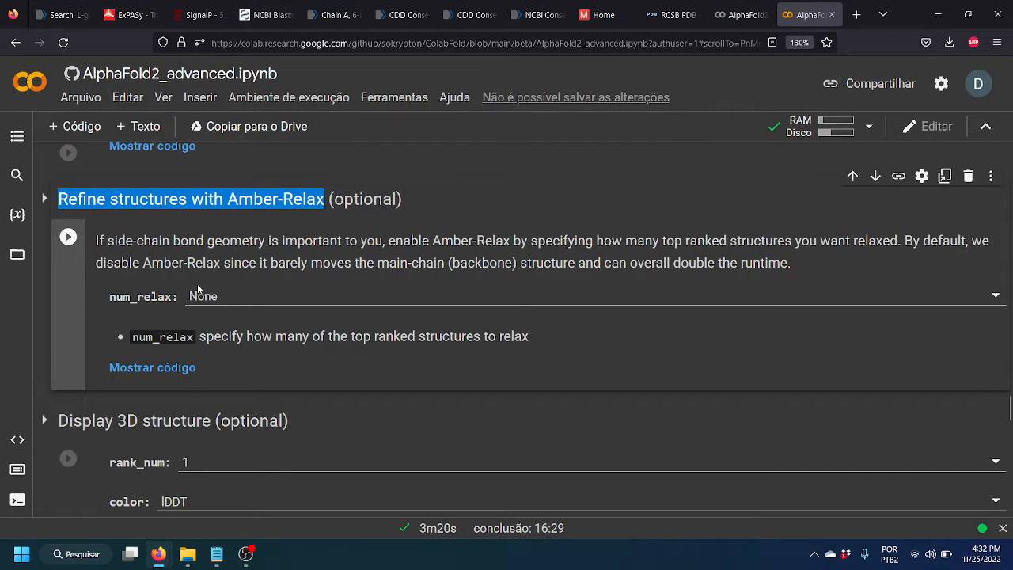
click(227, 299)
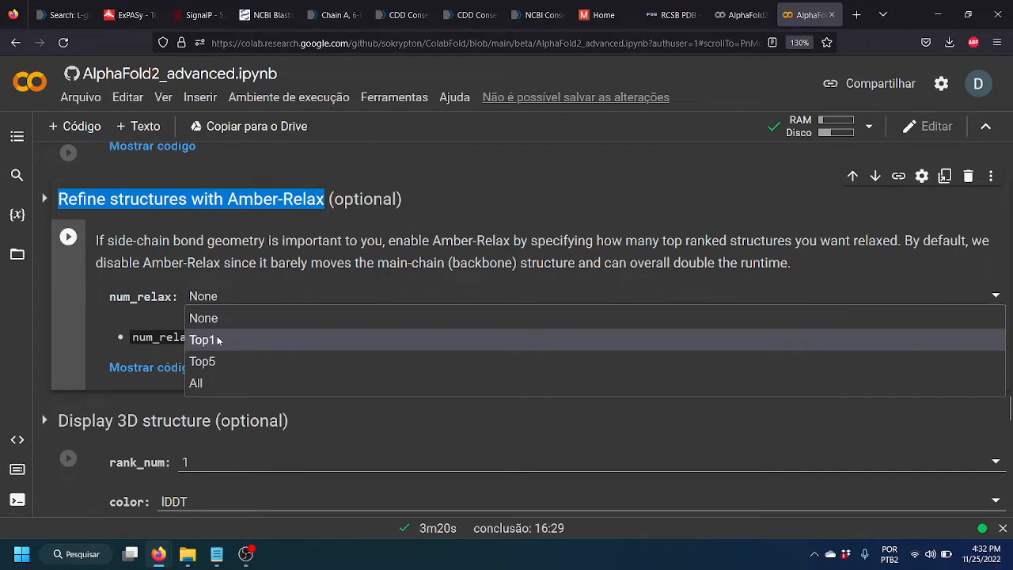
click(218, 341)
Review the sampling options and the Run alphafold settings that precede the Amber-Relax section
scroll(148, 339, up, 10)
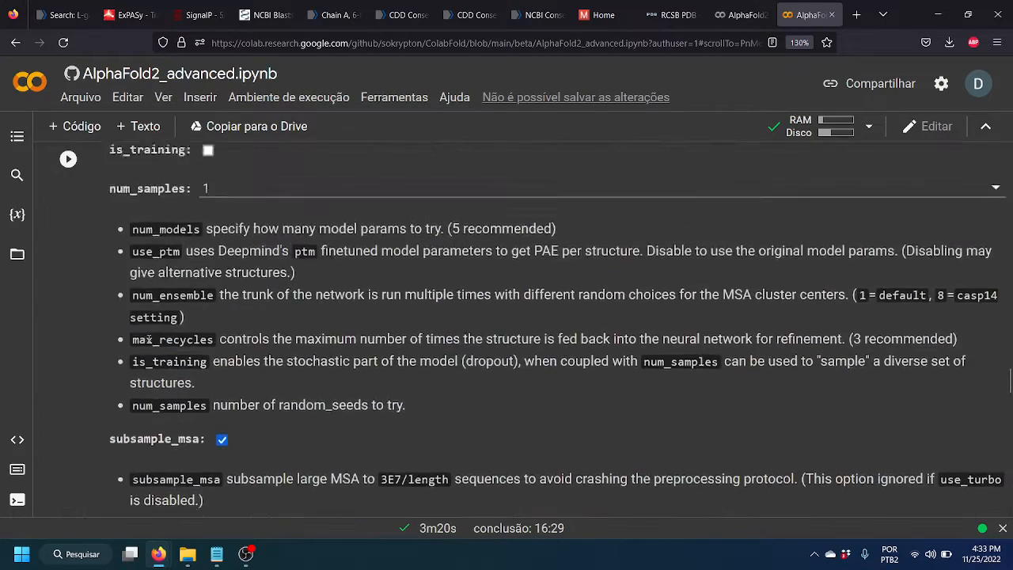
scroll(149, 339, up, 4)
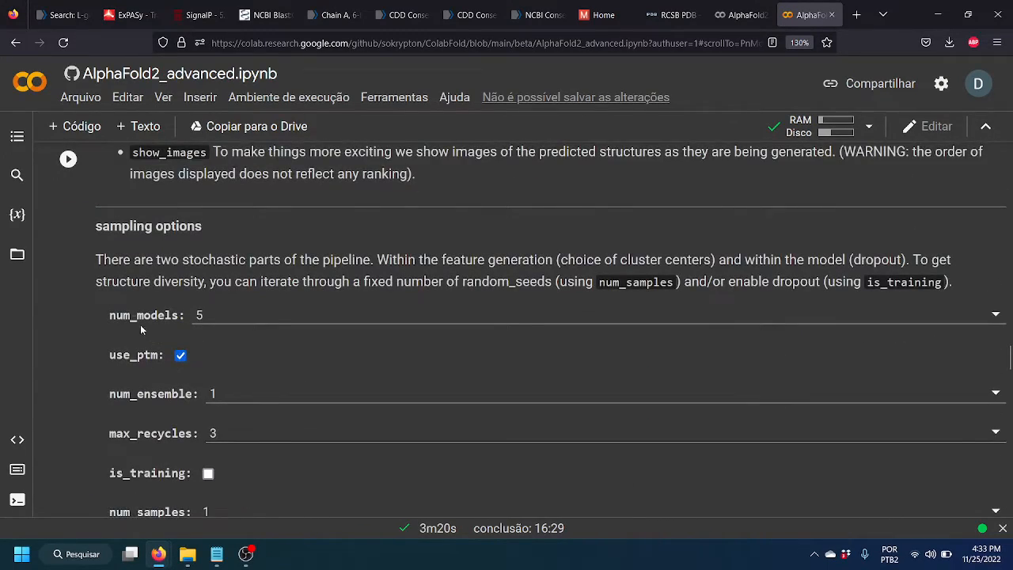
scroll(182, 330, up, 5)
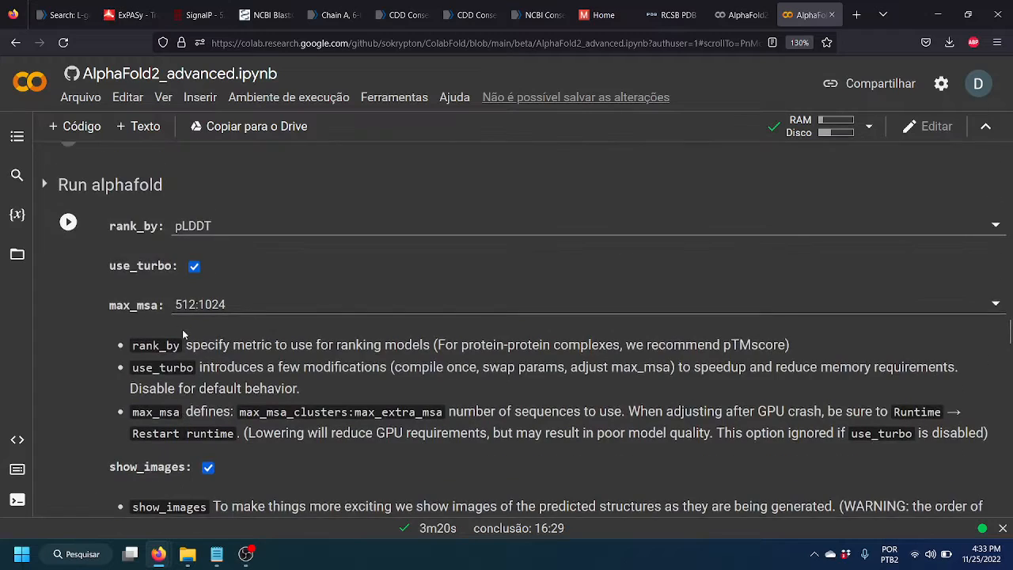
scroll(181, 326, up, 1)
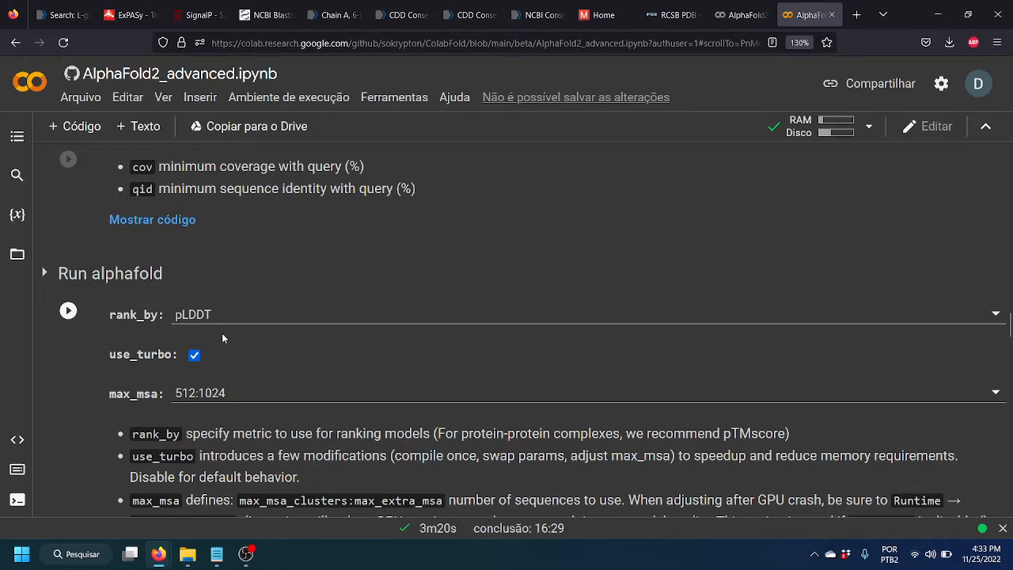
scroll(255, 377, down, 10)
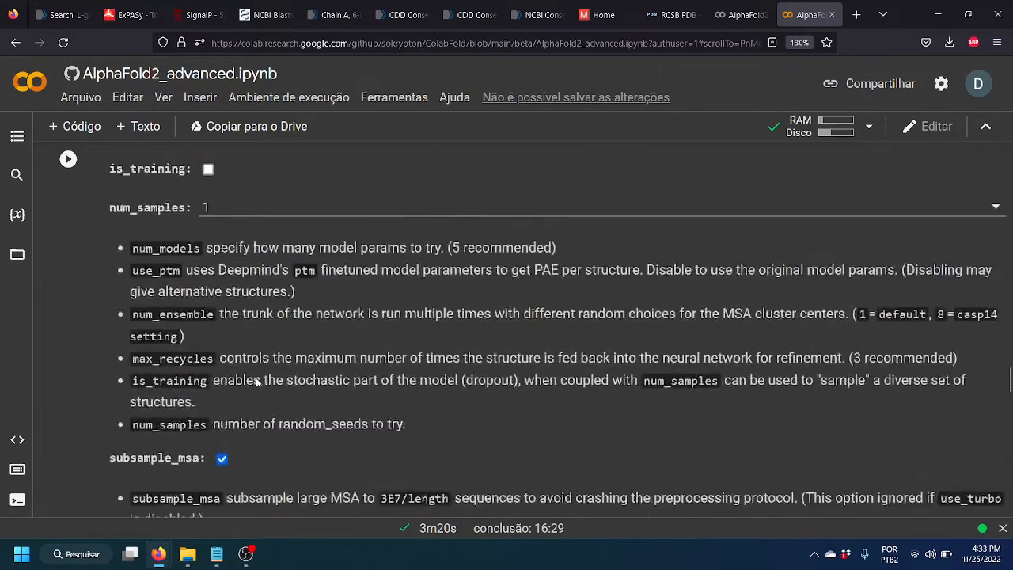
scroll(257, 382, down, 7)
scroll(238, 349, up, 1)
Check the available num_relax values in the Amber-Relax section and keep Top1 selected
click(214, 299)
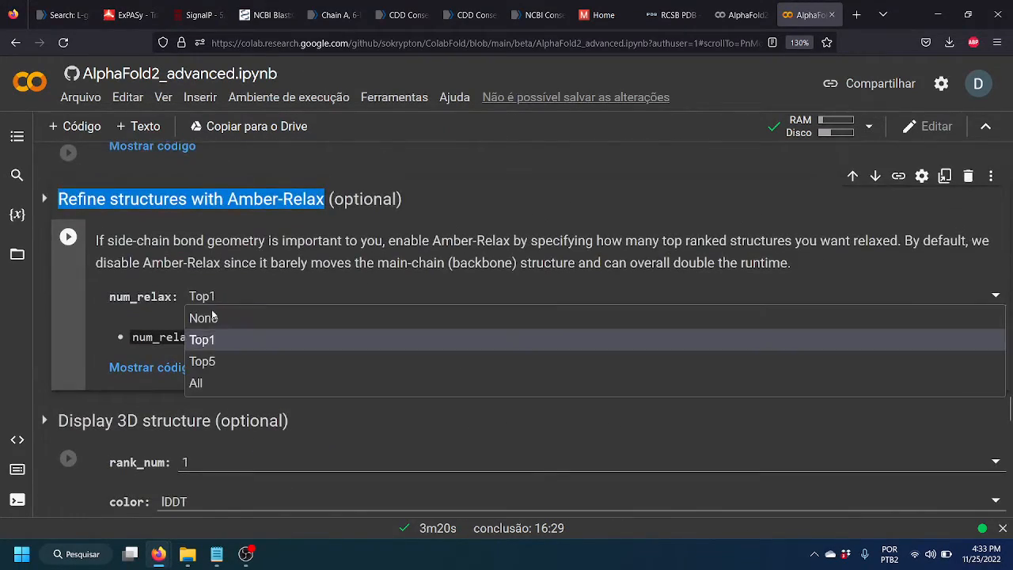
click(219, 341)
scroll(270, 300, up, 1)
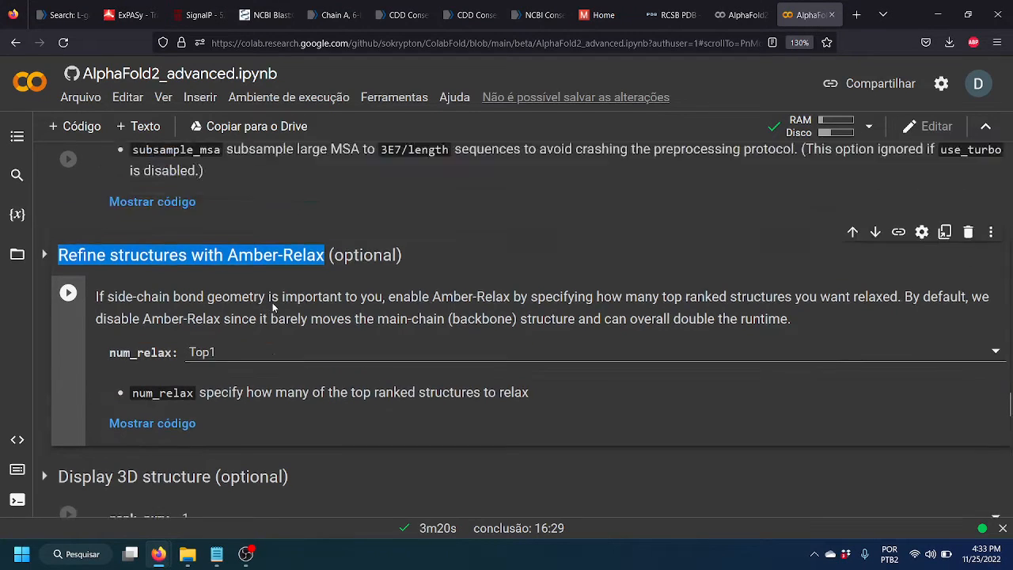
scroll(273, 303, up, 2)
scroll(217, 301, down, 3)
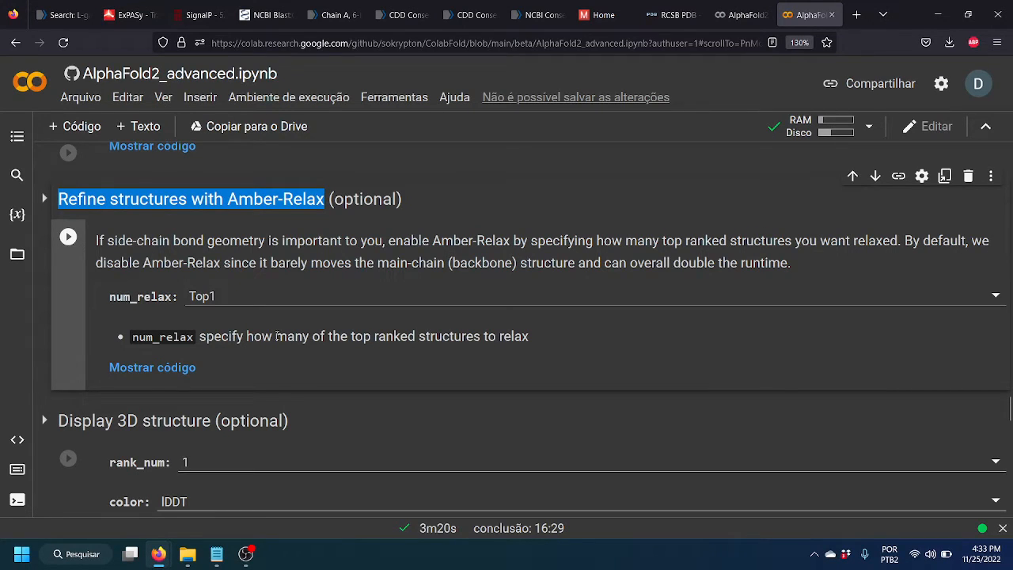
Switch to the AlphaFold2 notebook and examine the model_1 structure images colored by N→C and by pLDDT
click(724, 19)
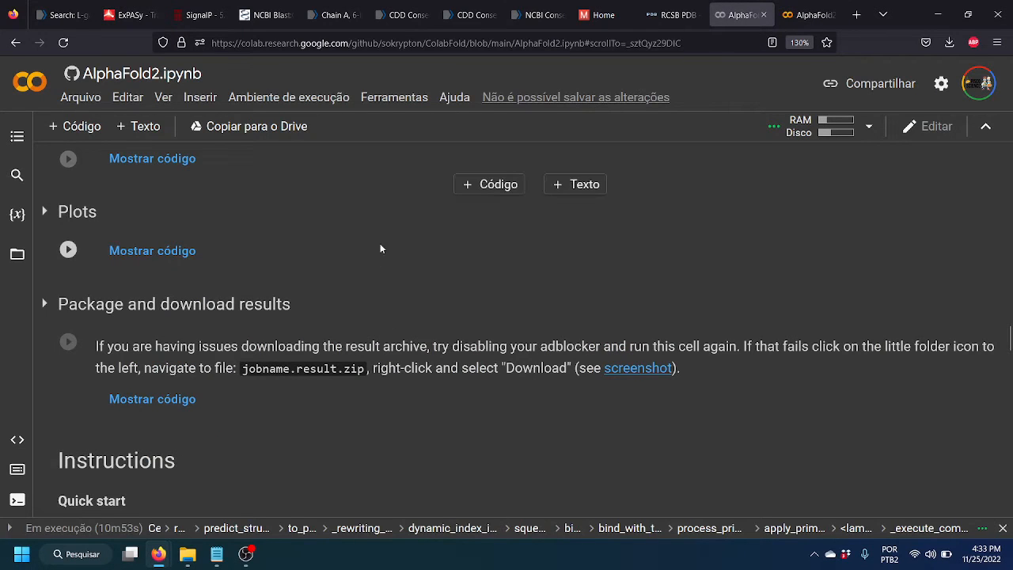
scroll(335, 303, up, 5)
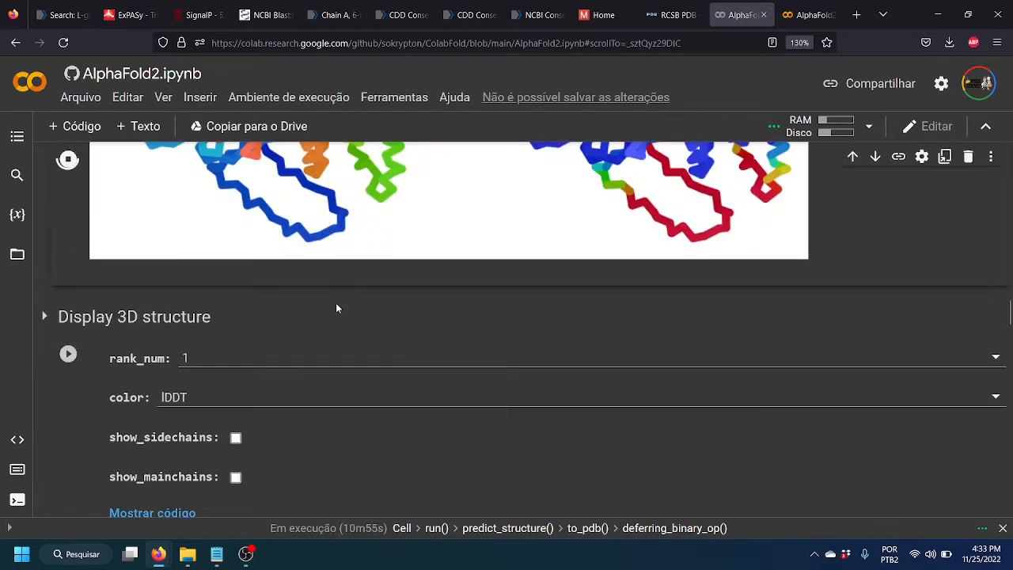
scroll(336, 302, up, 5)
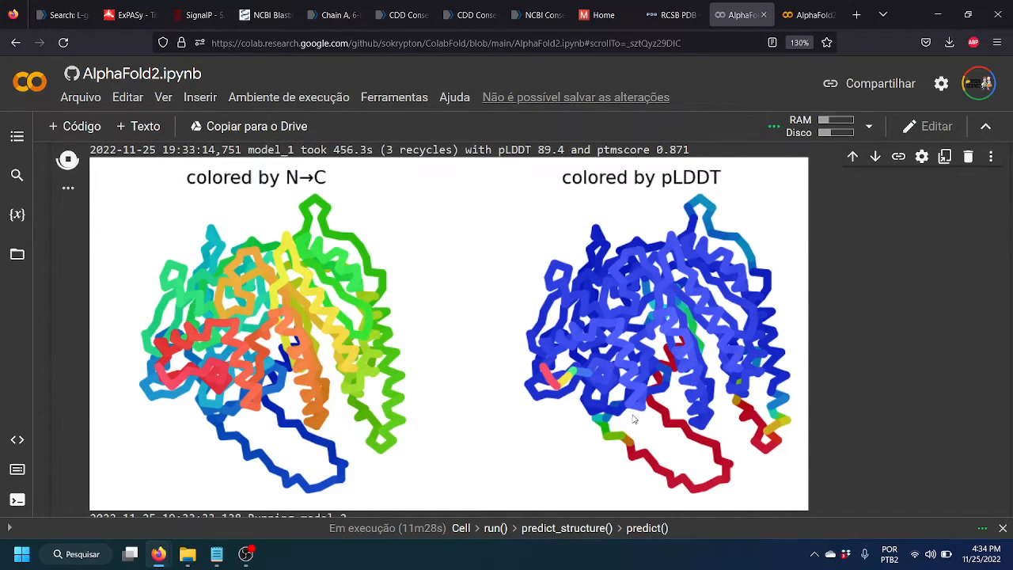
scroll(662, 408, down, 2)
scroll(720, 315, up, 2)
Switch to the AlphaFold2_advanced notebook and review its Display 3D structure, Extra outputs, Animate outputs and Download prediction sections
click(815, 11)
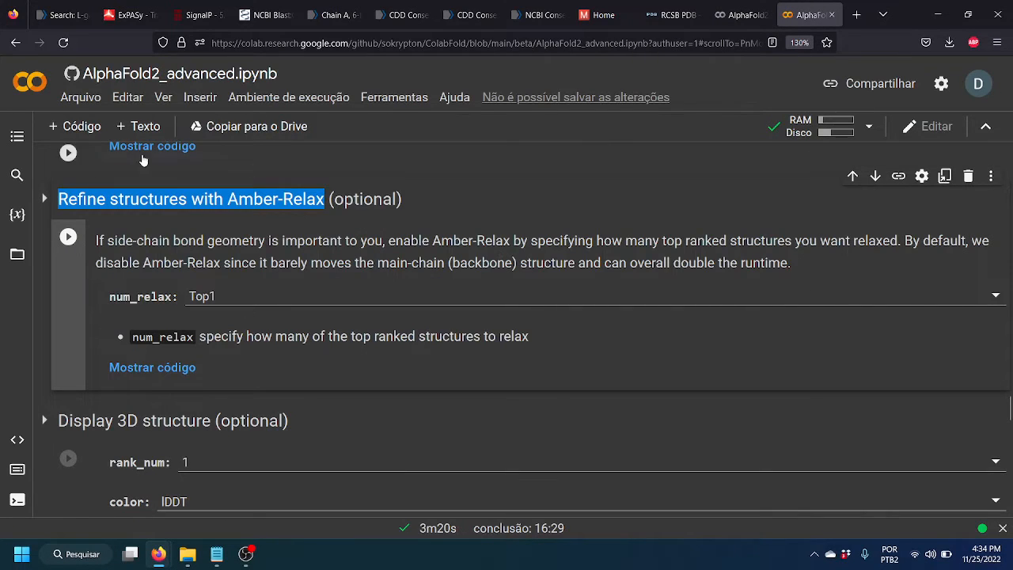
scroll(207, 380, down, 2)
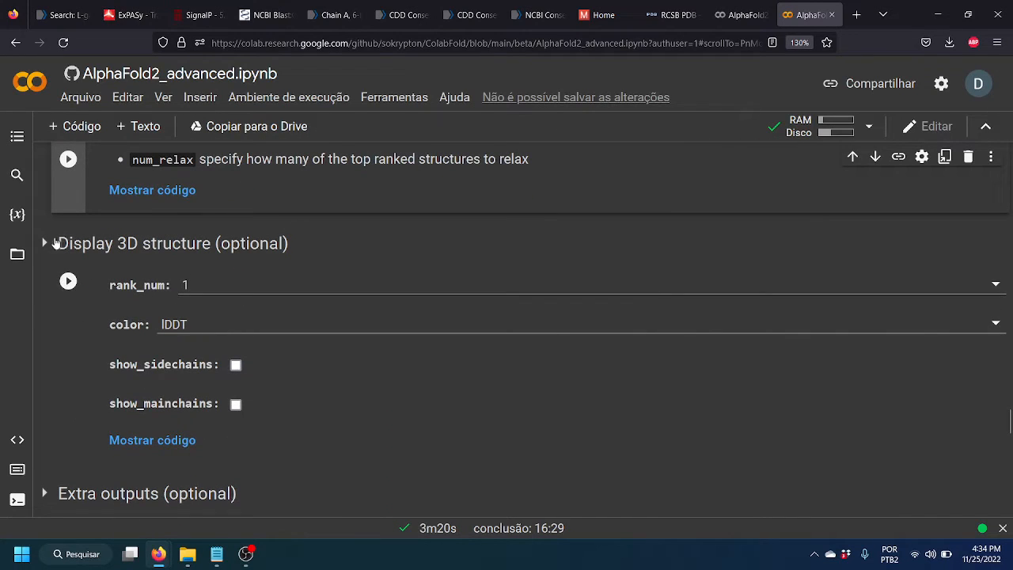
scroll(95, 323, down, 3)
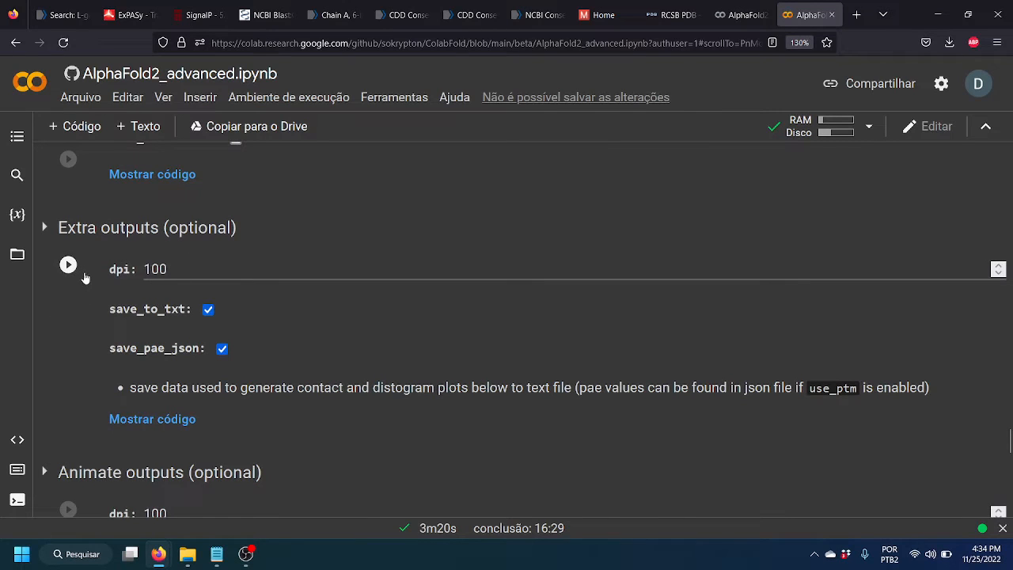
scroll(181, 378, down, 2)
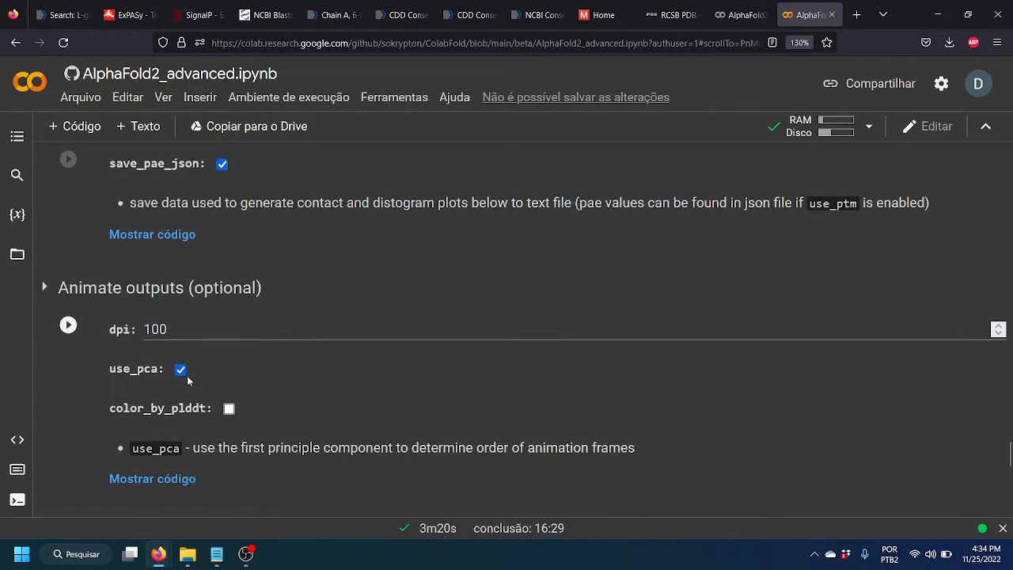
scroll(190, 366, down, 2)
scroll(189, 364, up, 1)
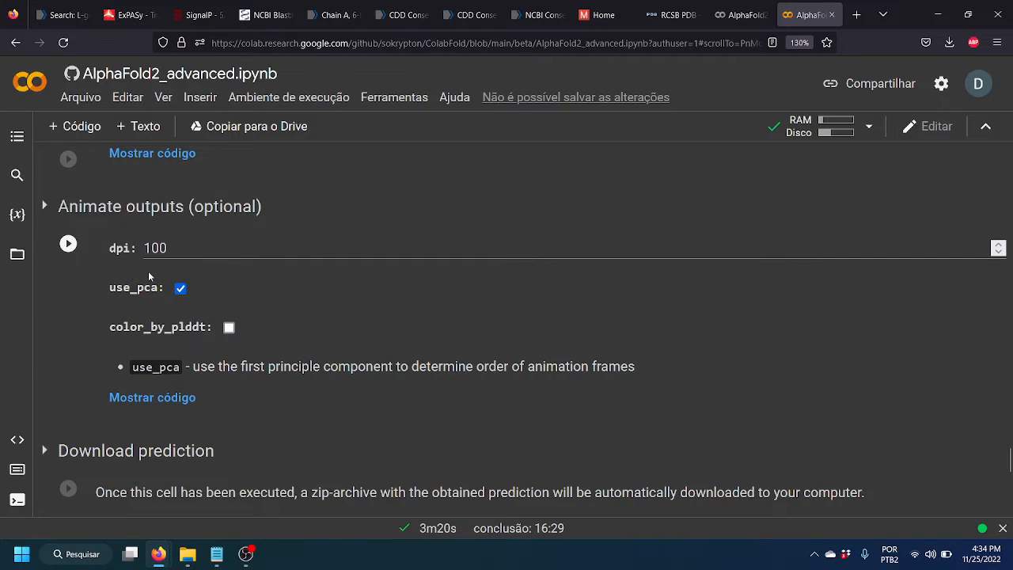
scroll(81, 342, down, 2)
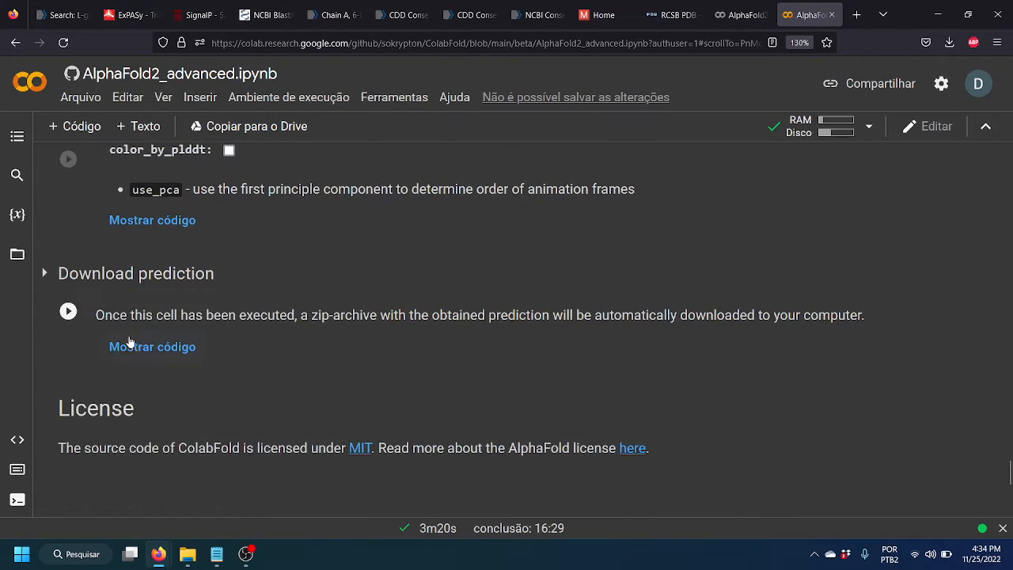
scroll(452, 360, up, 2)
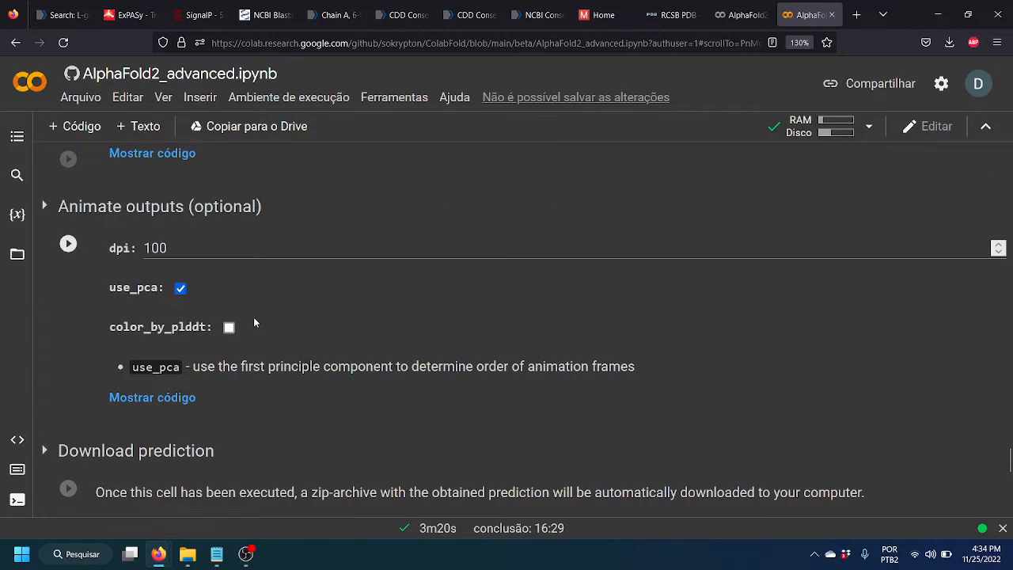
scroll(356, 374, up, 2)
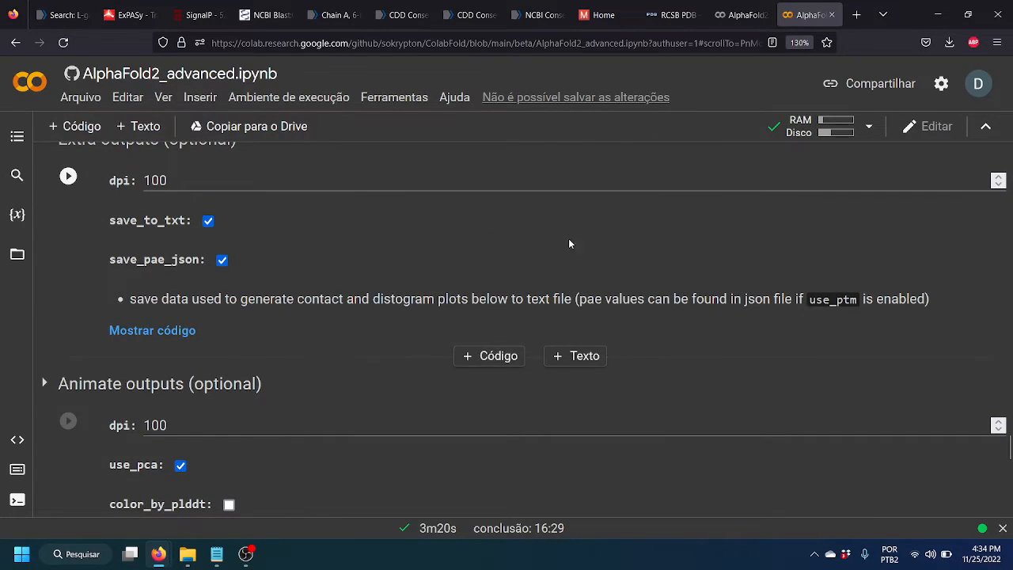
Review the advanced notebook's settings backwards from the 3D display section to the amino acid sequence, jobname and homooligomer fields
scroll(379, 417, up, 10)
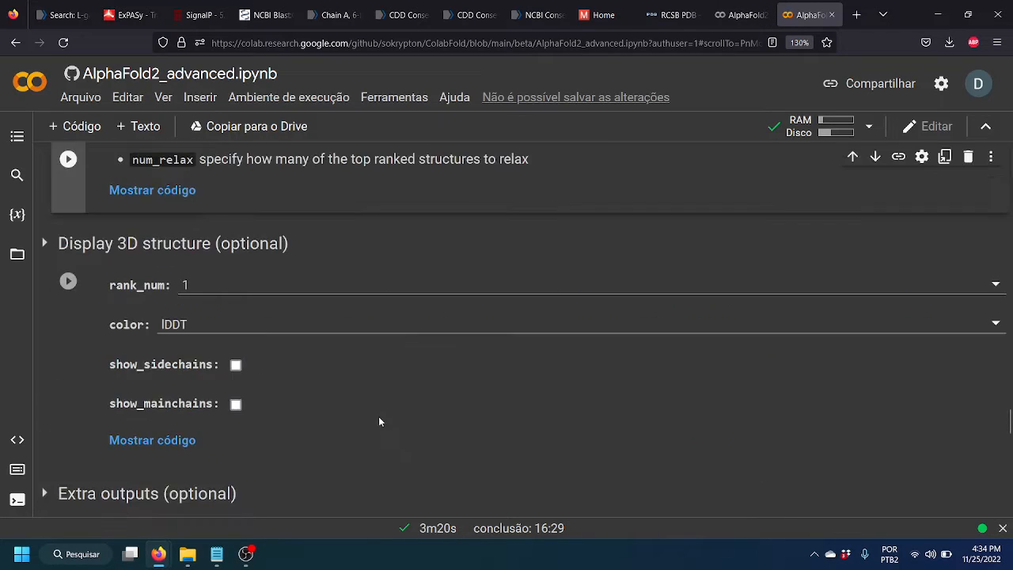
scroll(390, 423, up, 2)
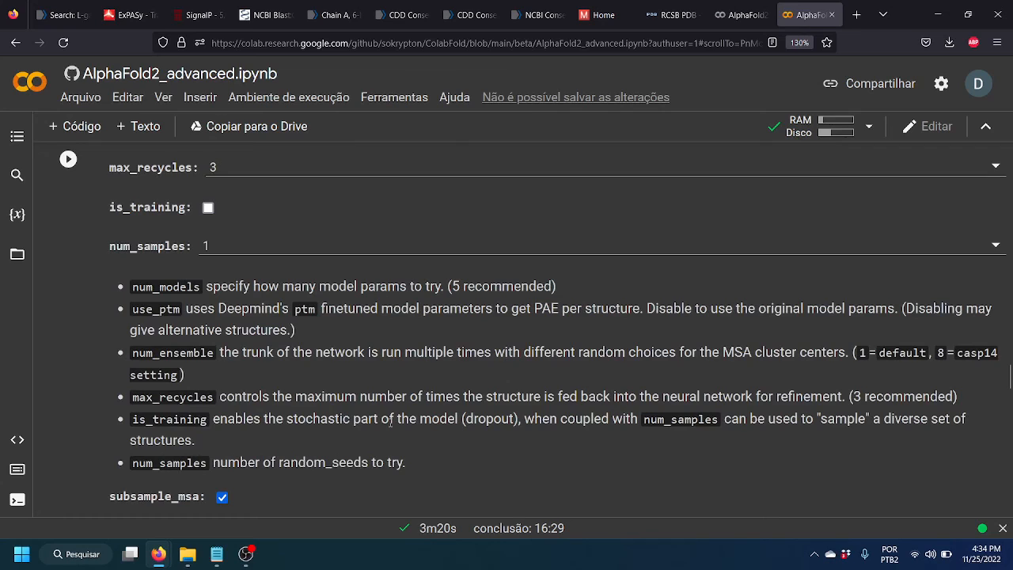
scroll(390, 422, up, 3)
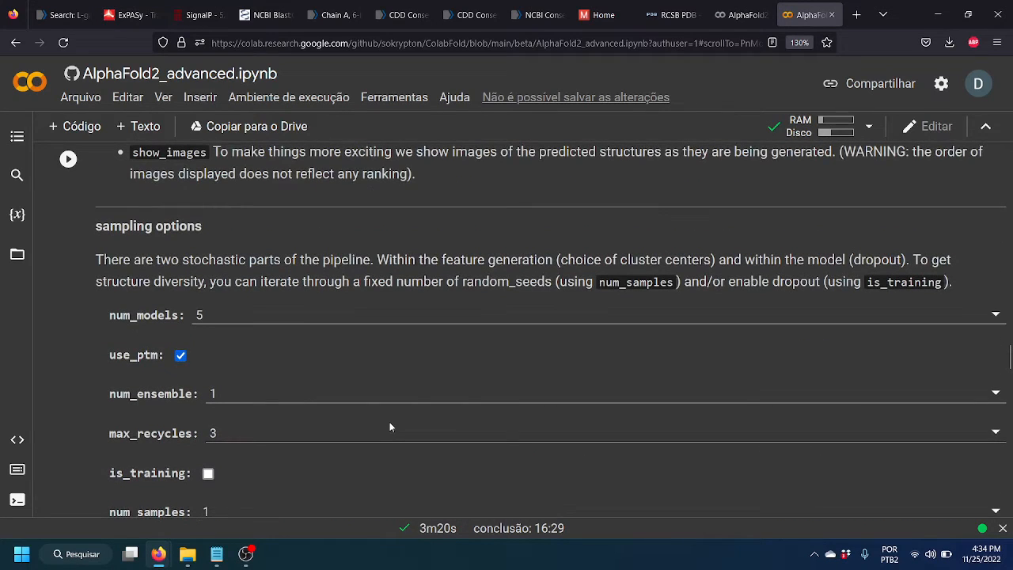
scroll(426, 409, up, 4)
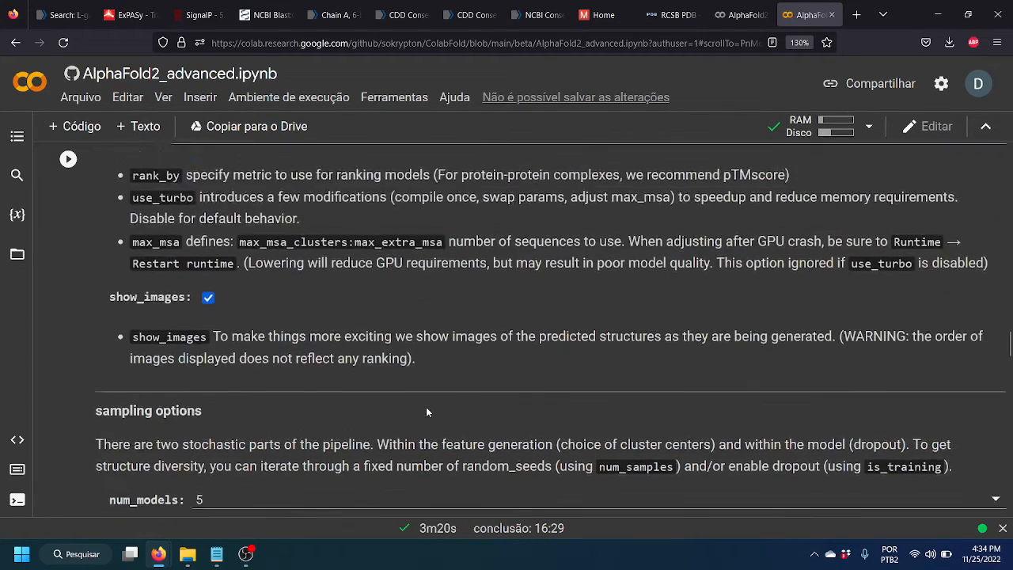
scroll(426, 409, up, 5)
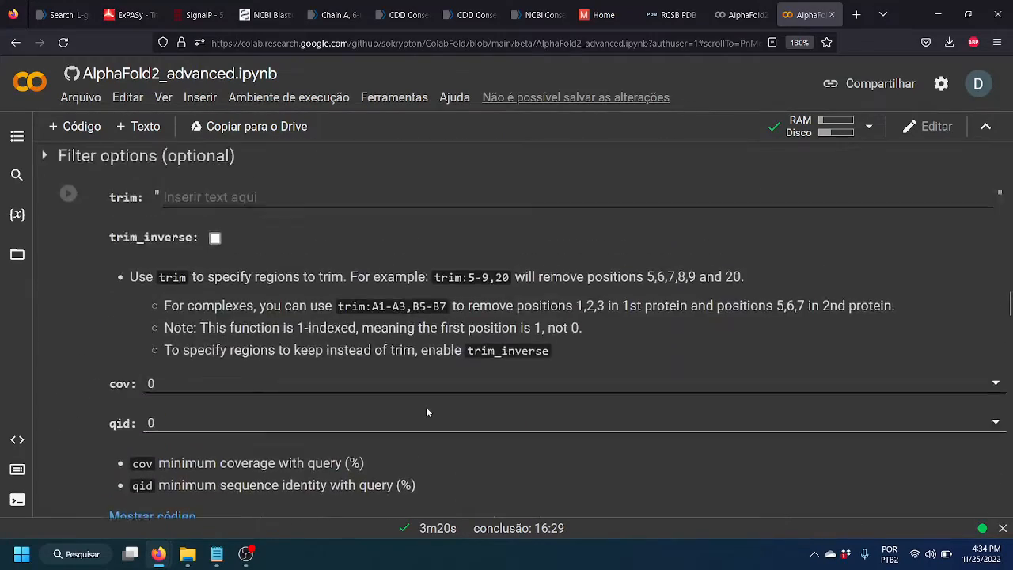
scroll(426, 409, up, 6)
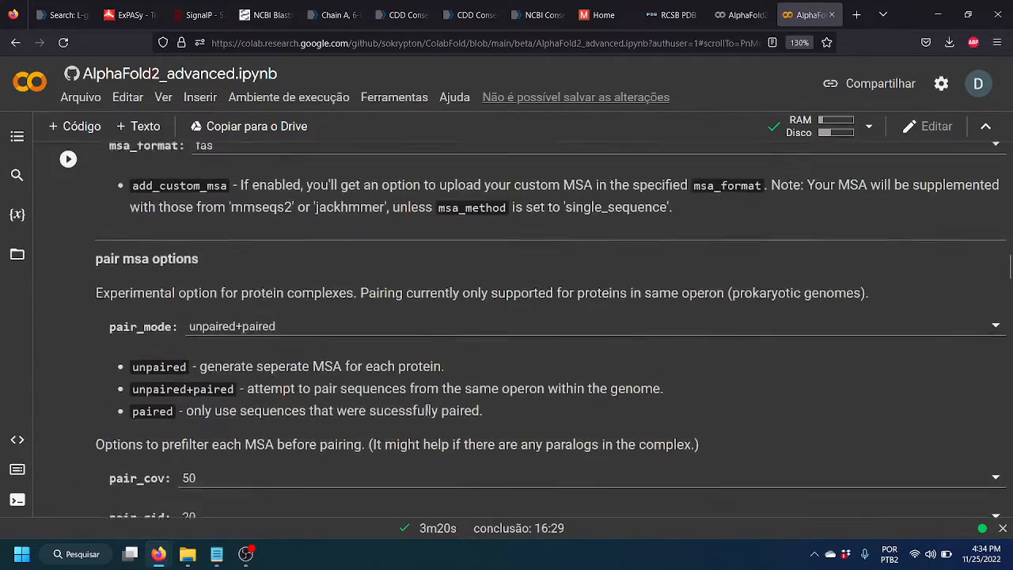
scroll(263, 317, up, 6)
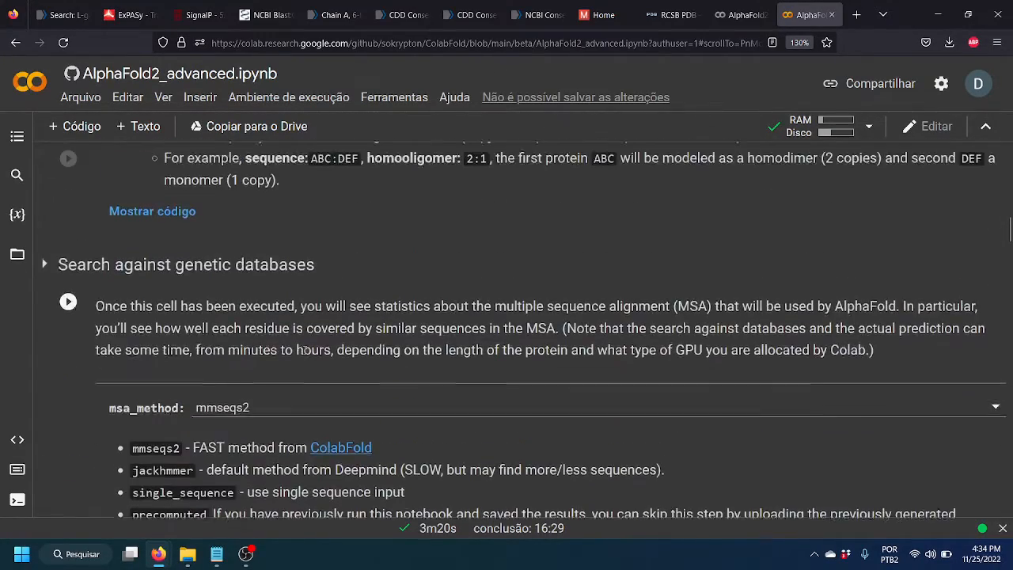
scroll(305, 354, up, 7)
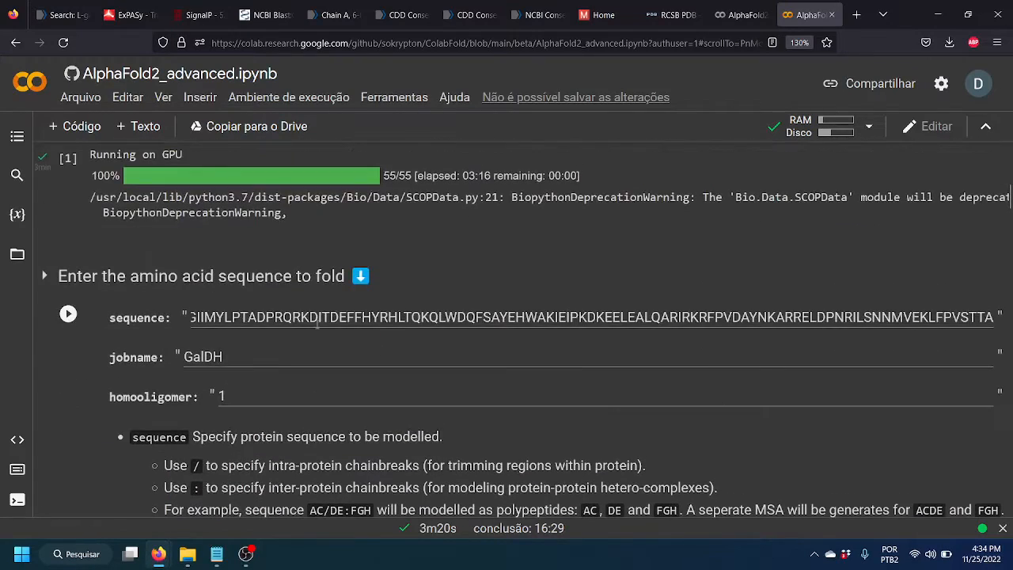
scroll(364, 344, down, 2)
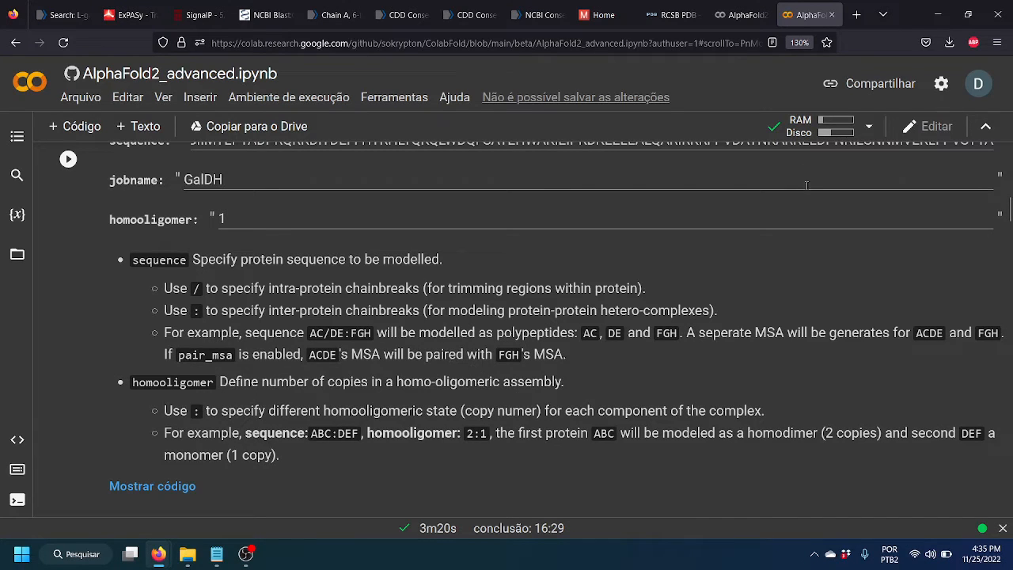
Check the running prediction in the AlphaFold2 notebook and return to the AlphaFold2_advanced notebook's sequence input section
click(740, 14)
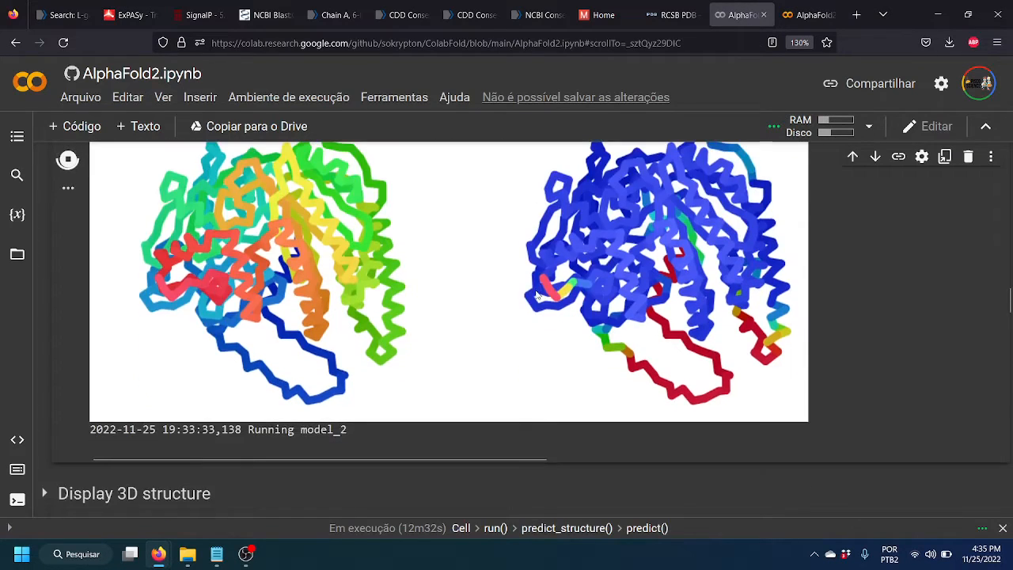
click(791, 15)
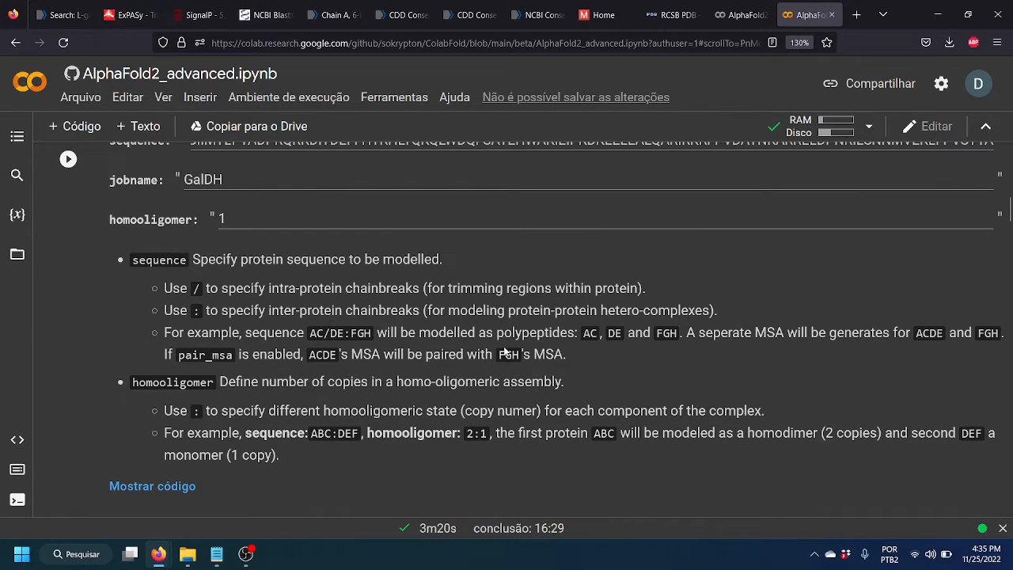
scroll(504, 352, up, 2)
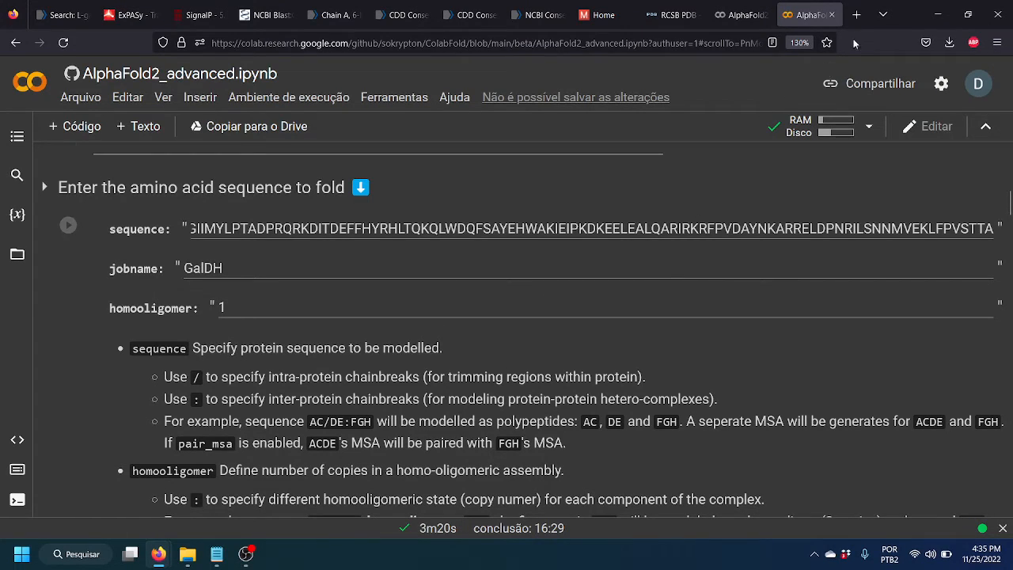
Open the ESMFold notebook in a new tab and follow its ESMFold API link in a separate tab
click(857, 14)
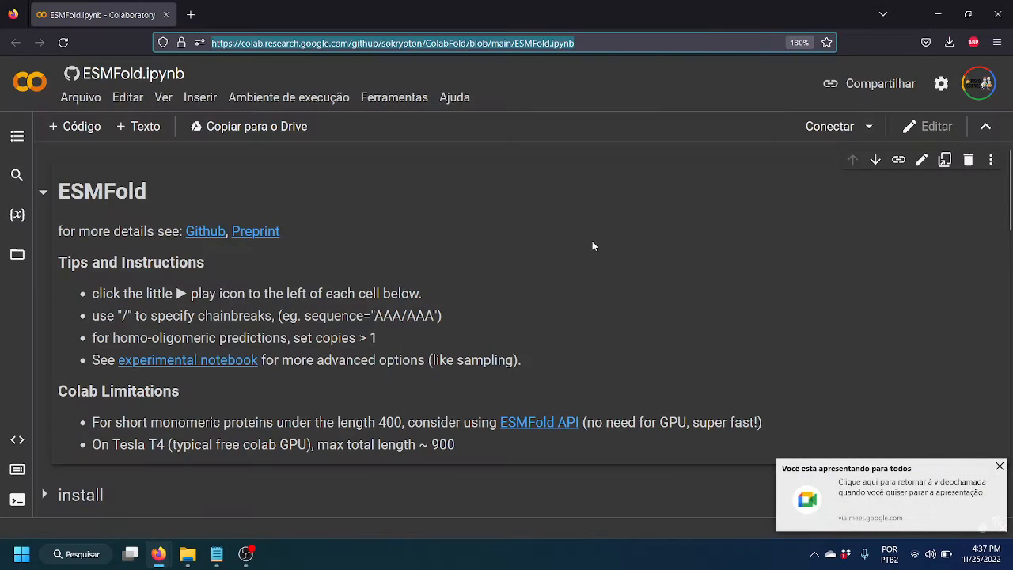
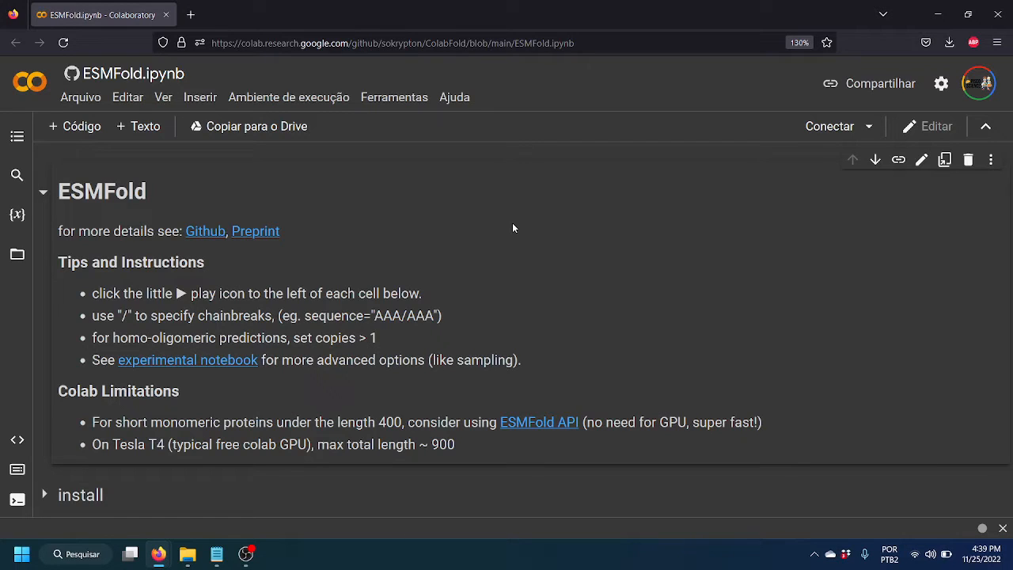
right_click(549, 427)
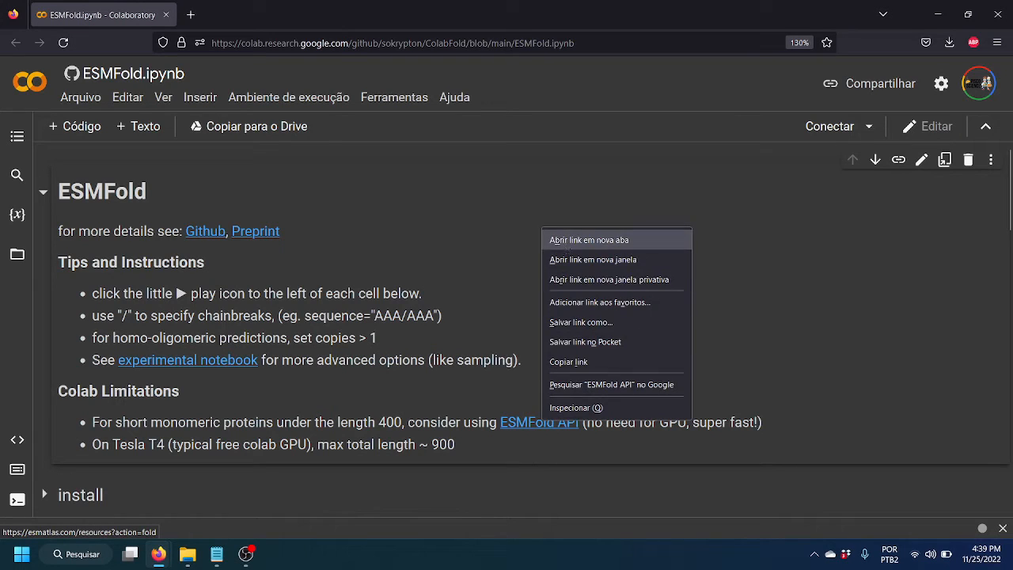
click(567, 240)
click(255, 19)
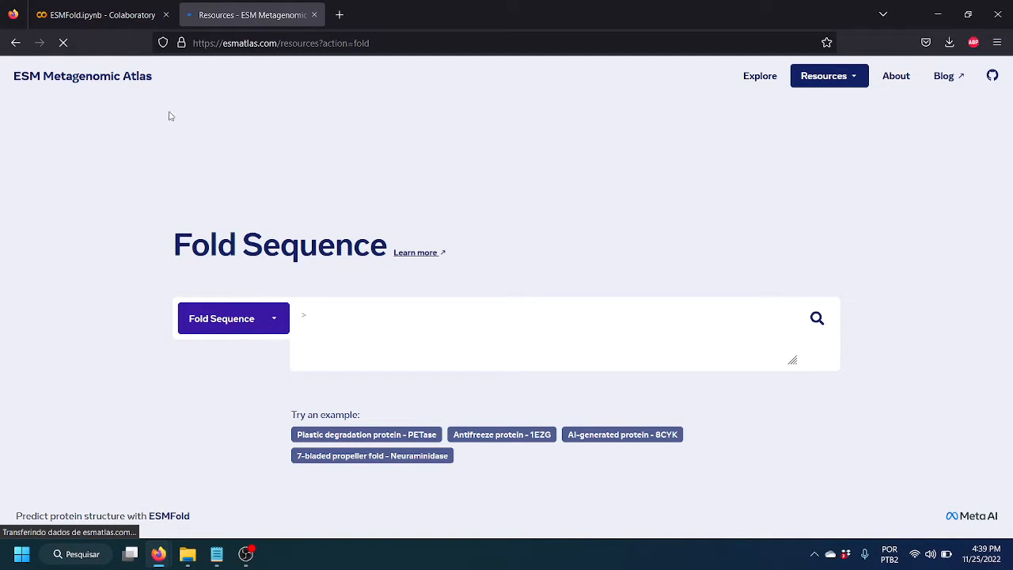
Explore the ESM Metagenomic Atlas protein map from the overview down to individual proteins and back out
click(763, 85)
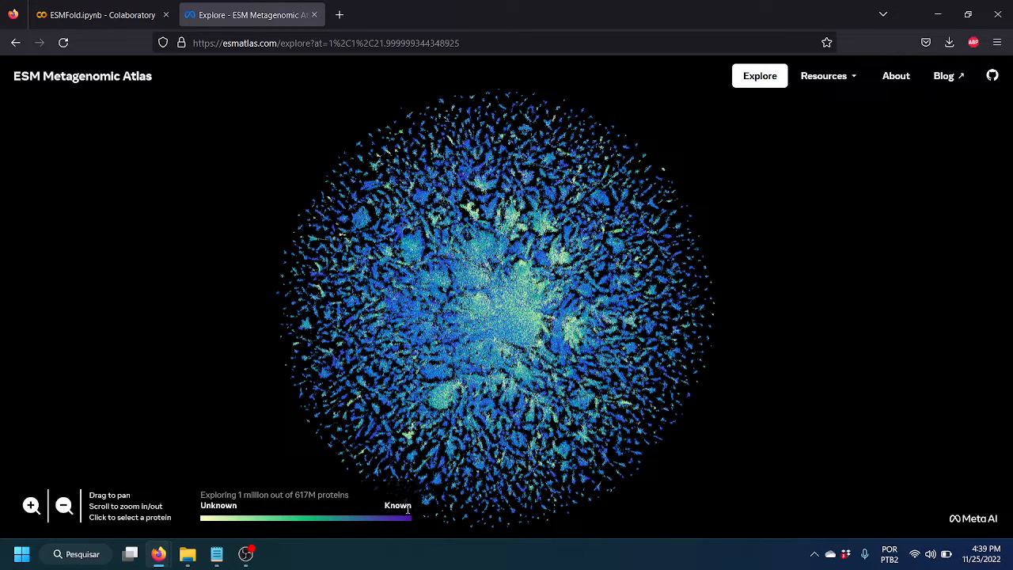
mouse_move(631, 247)
scroll(554, 372, up, 8)
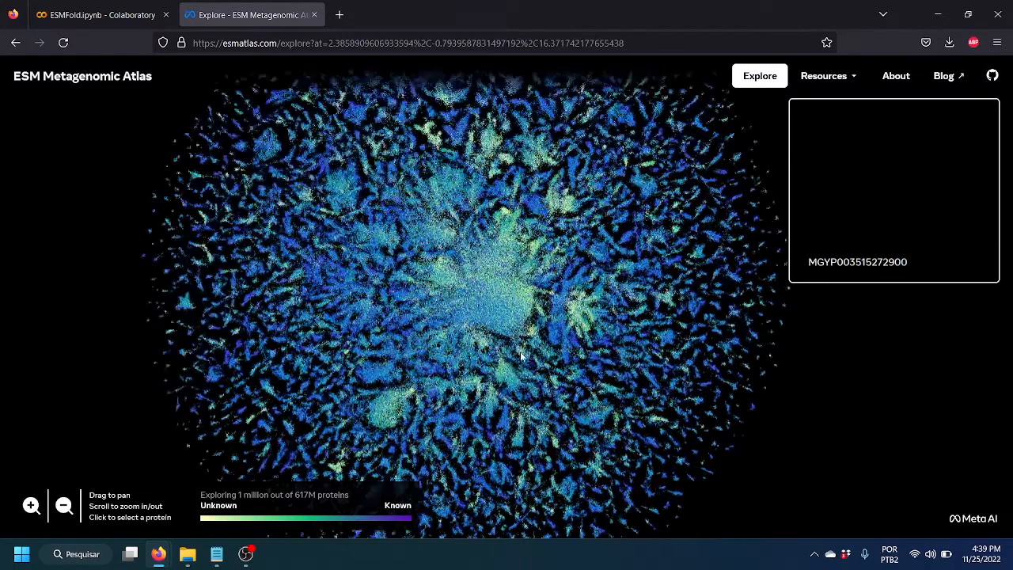
scroll(522, 358, up, 8)
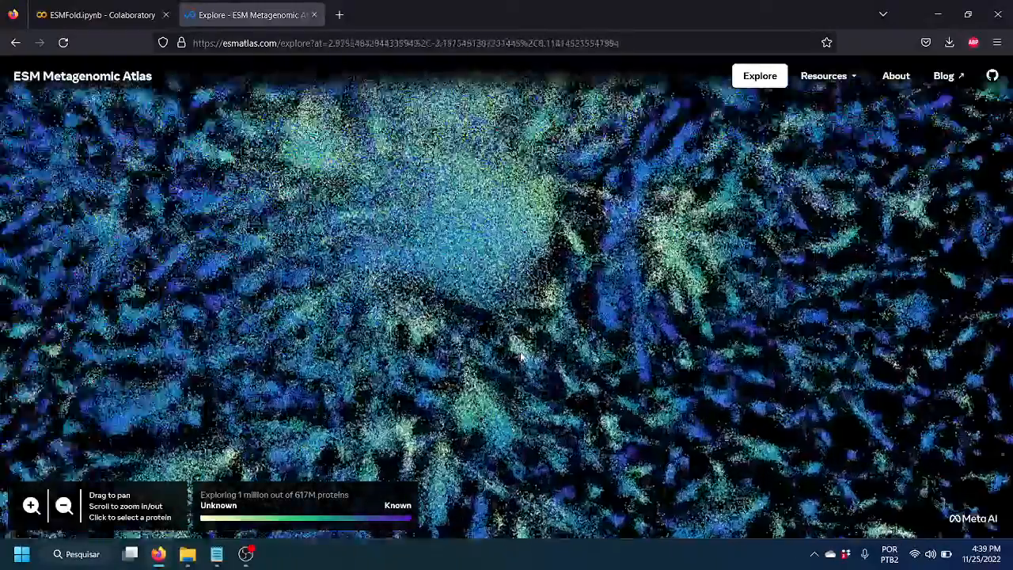
scroll(522, 358, up, 8)
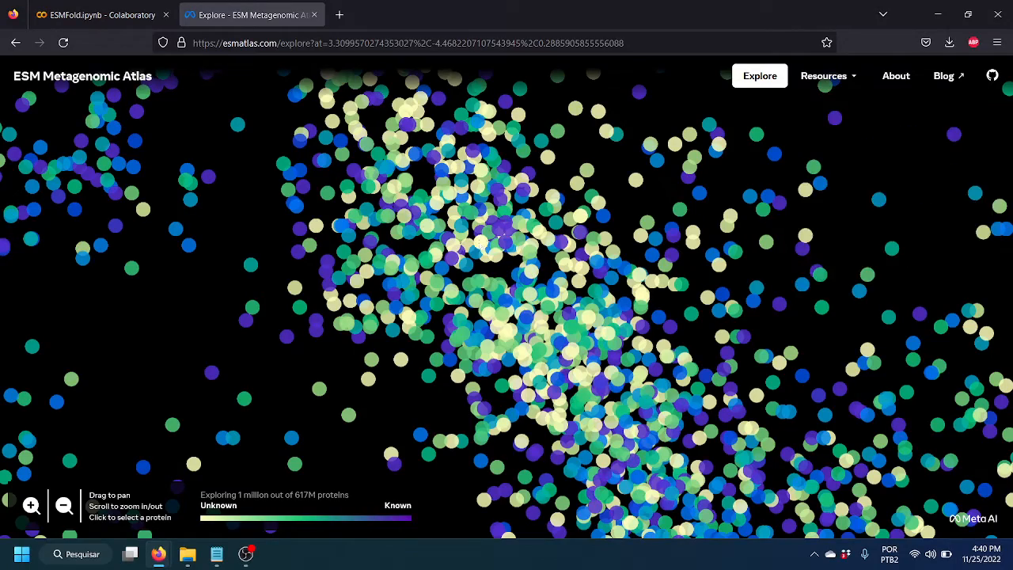
scroll(463, 312, down, 10)
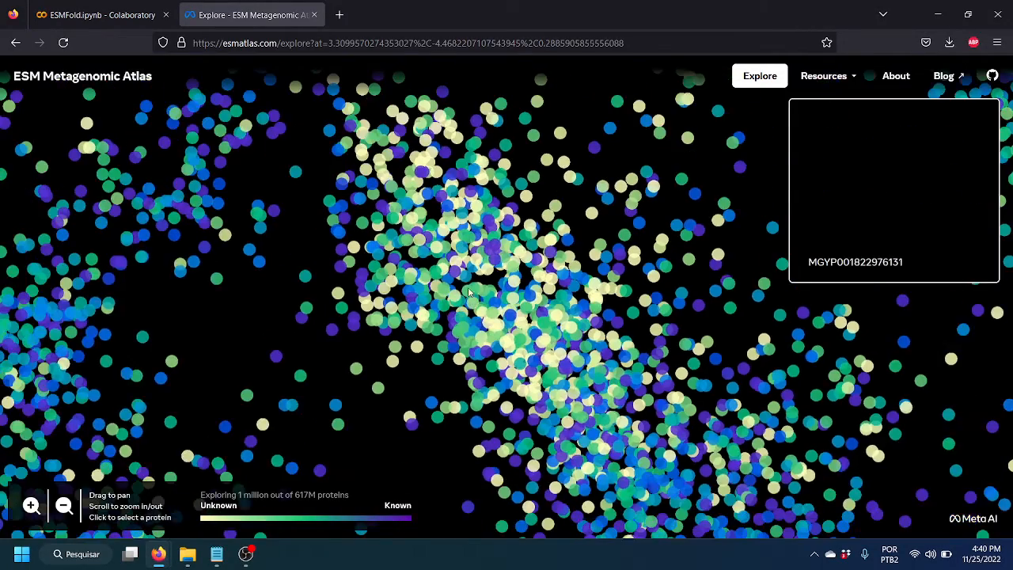
scroll(462, 286, down, 8)
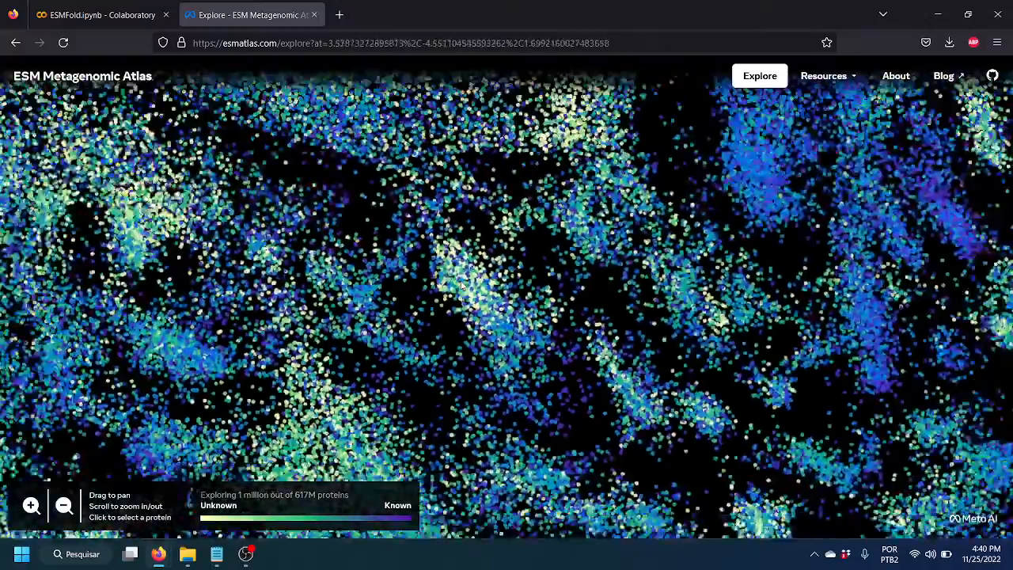
scroll(464, 297, down, 6)
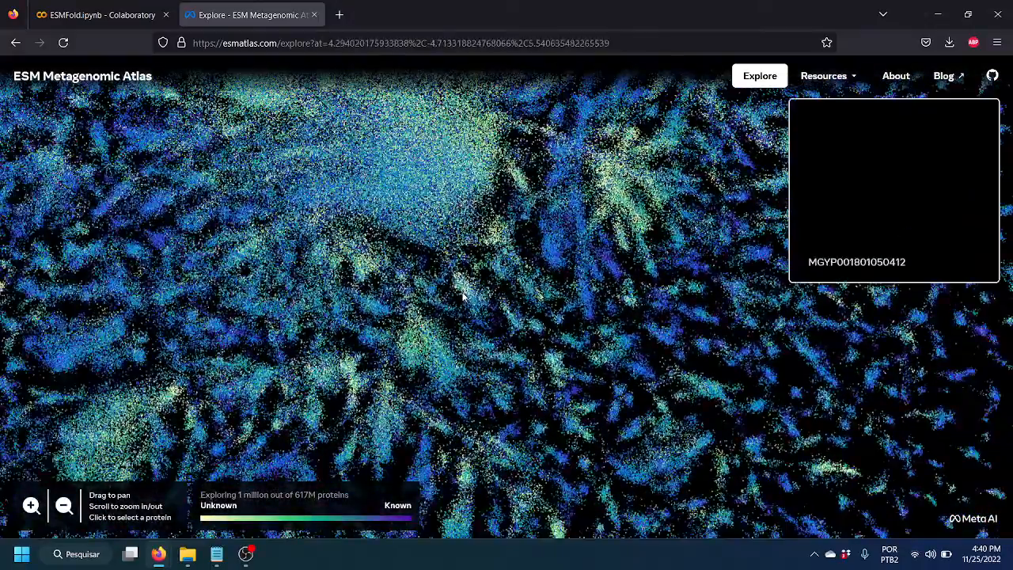
scroll(463, 298, down, 8)
scroll(463, 297, down, 3)
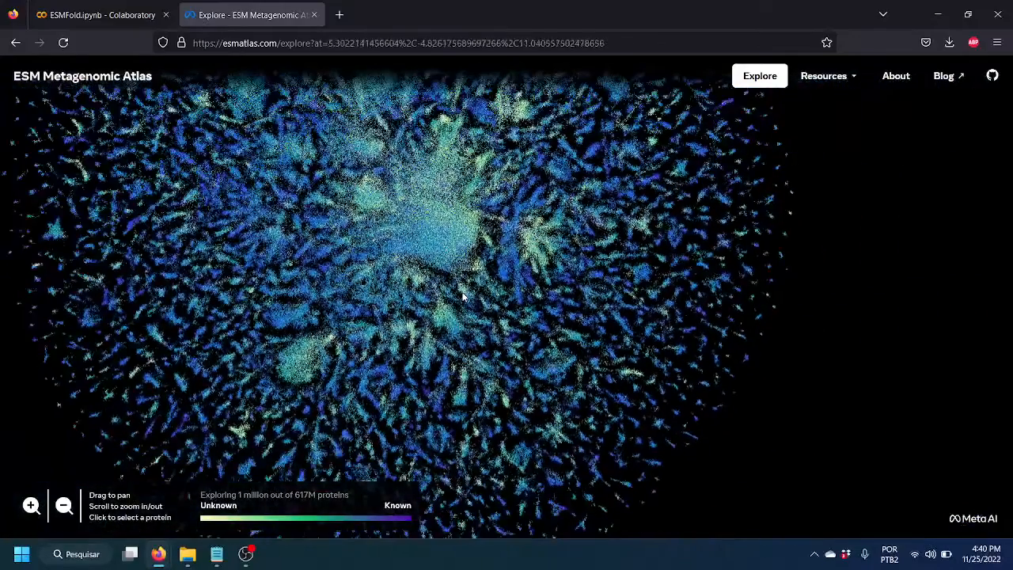
Check the running prediction in the AlphaFold2 notebook and return to the ESMFold notebook
click(130, 19)
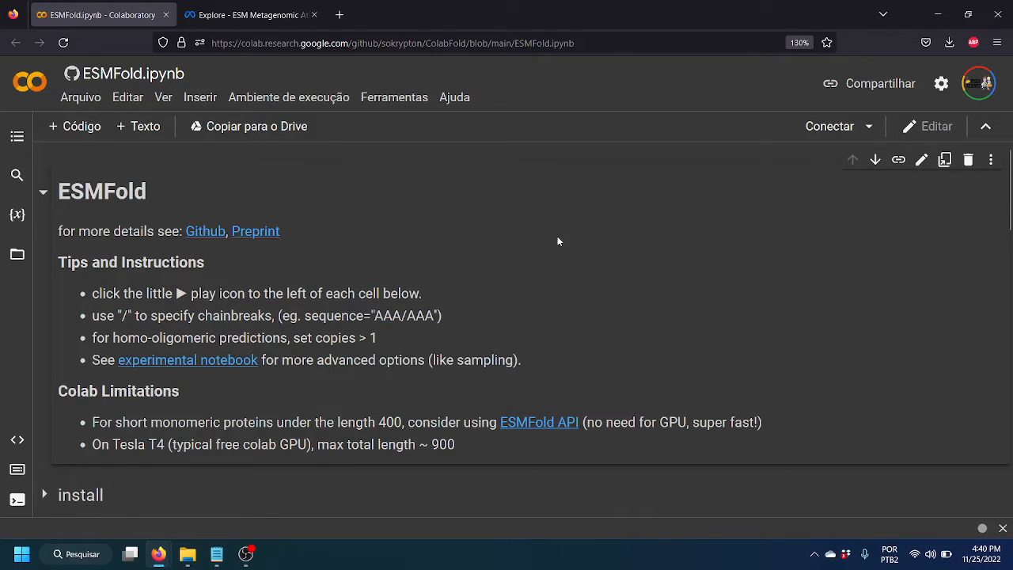
mouse_move(158, 554)
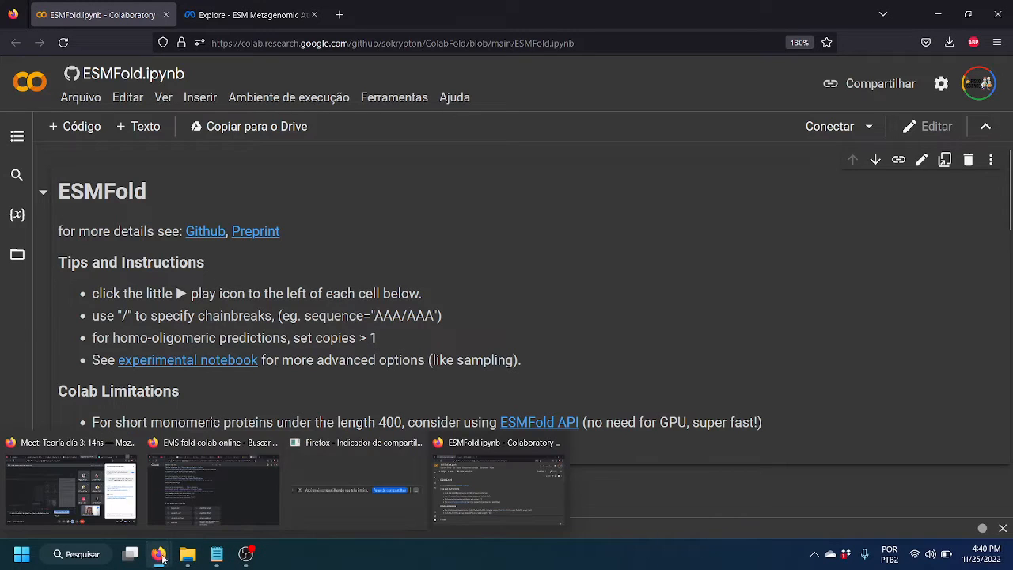
click(178, 478)
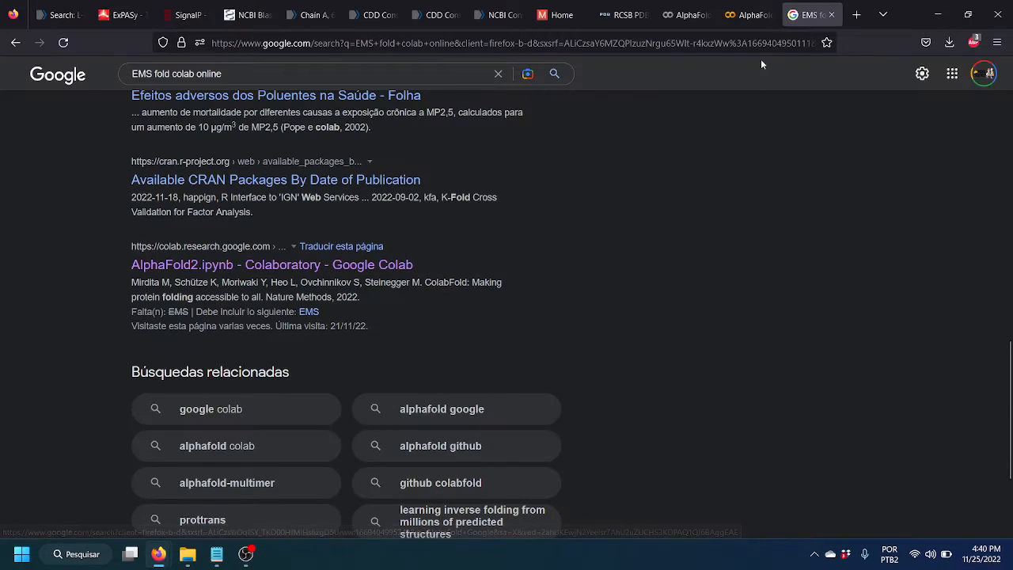
click(687, 15)
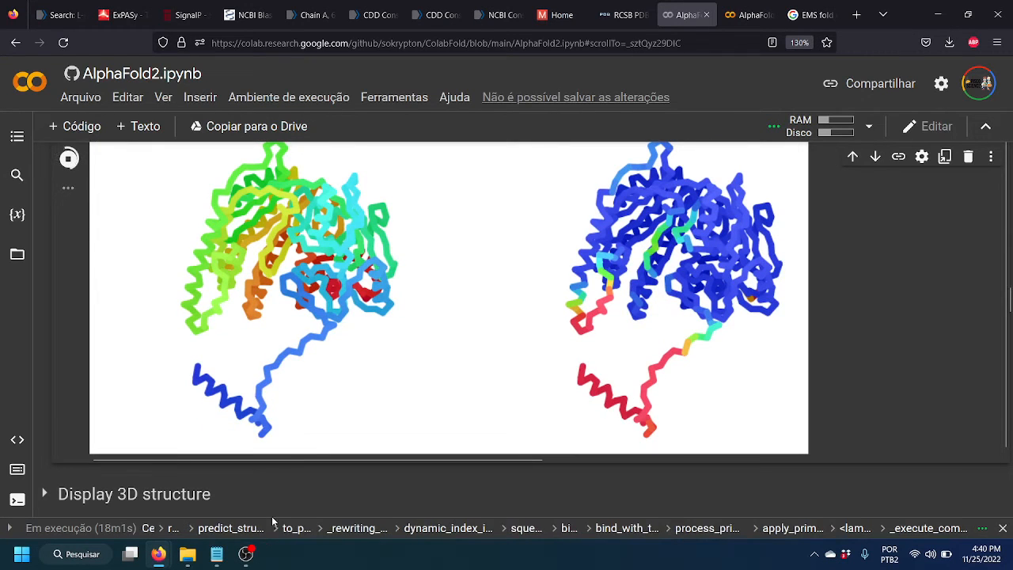
mouse_move(158, 554)
click(497, 475)
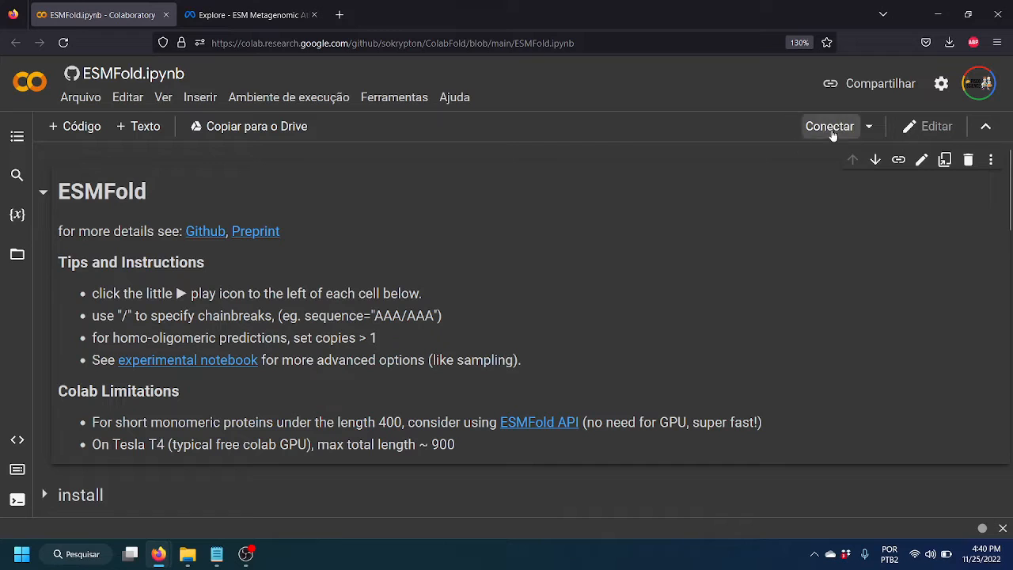
Review the ESMFold install cell and the run section's jobname, sequence and copies fields
scroll(332, 230, down, 2)
scroll(342, 257, down, 4)
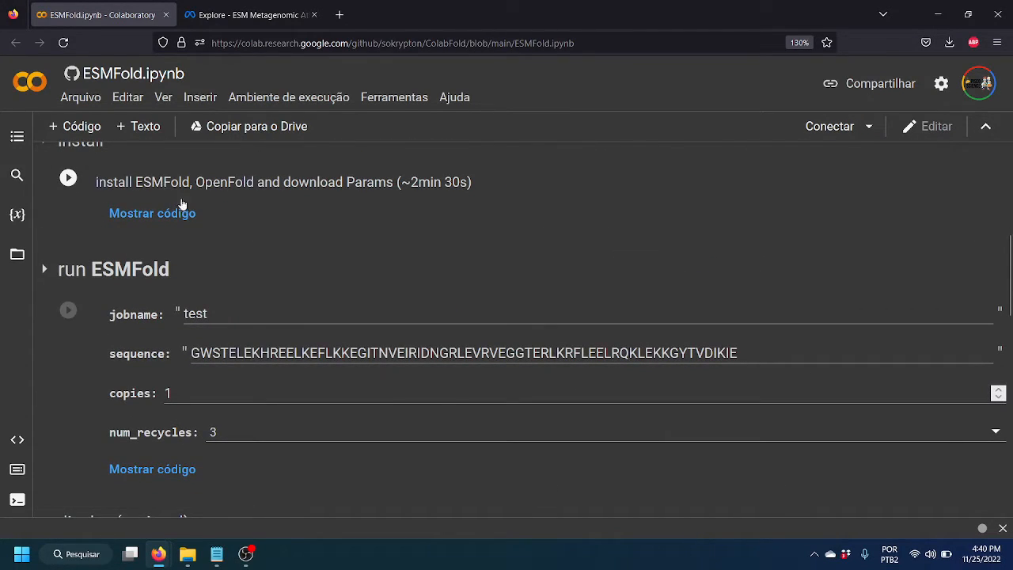
scroll(358, 233, down, 2)
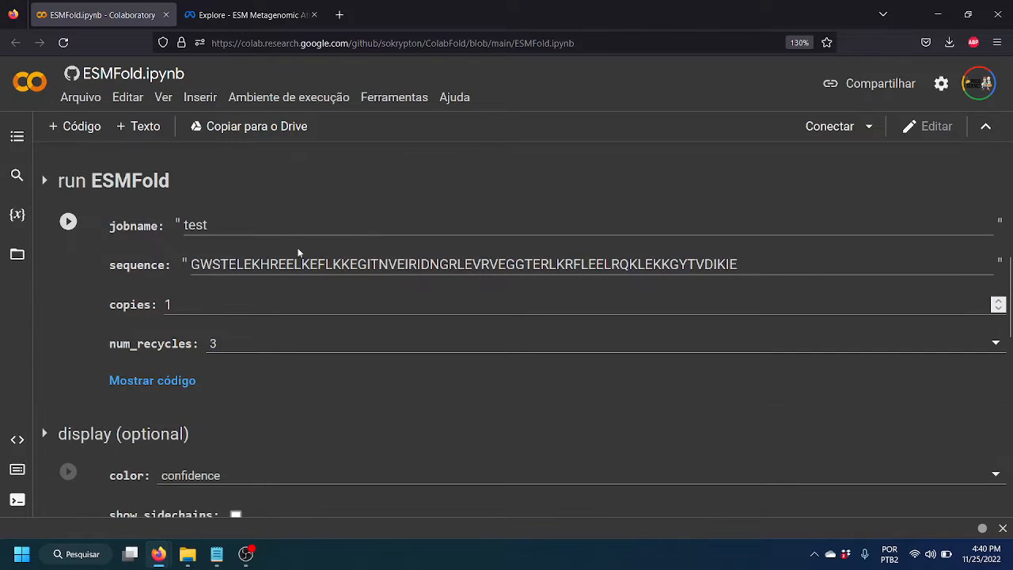
drag(209, 225, 173, 224)
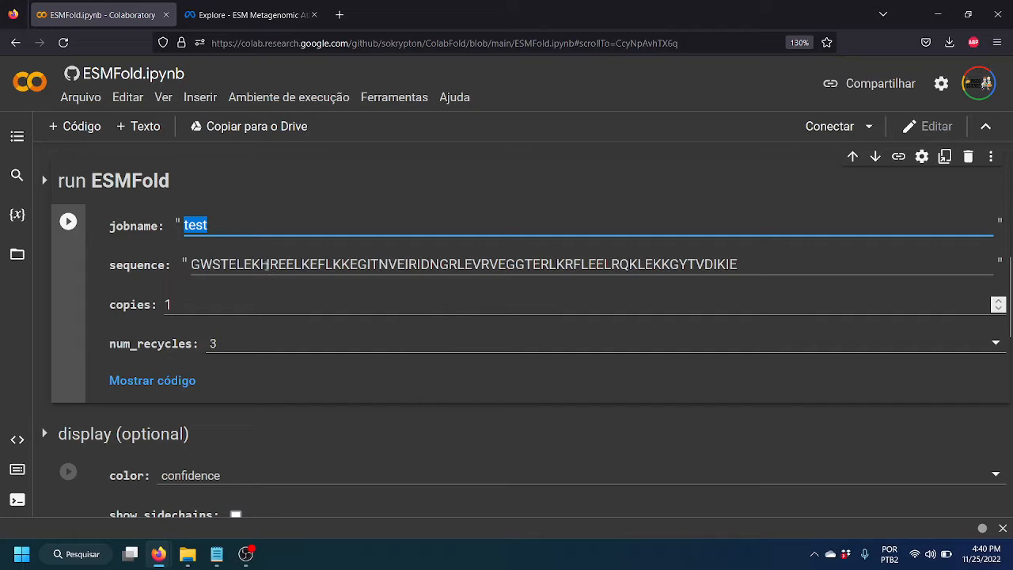
key(Tab)
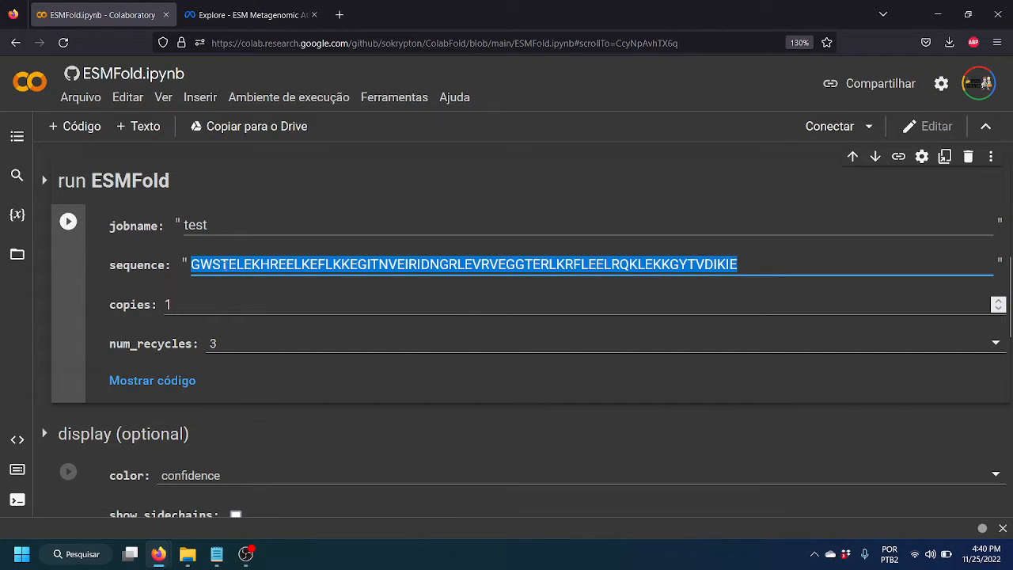
click(379, 302)
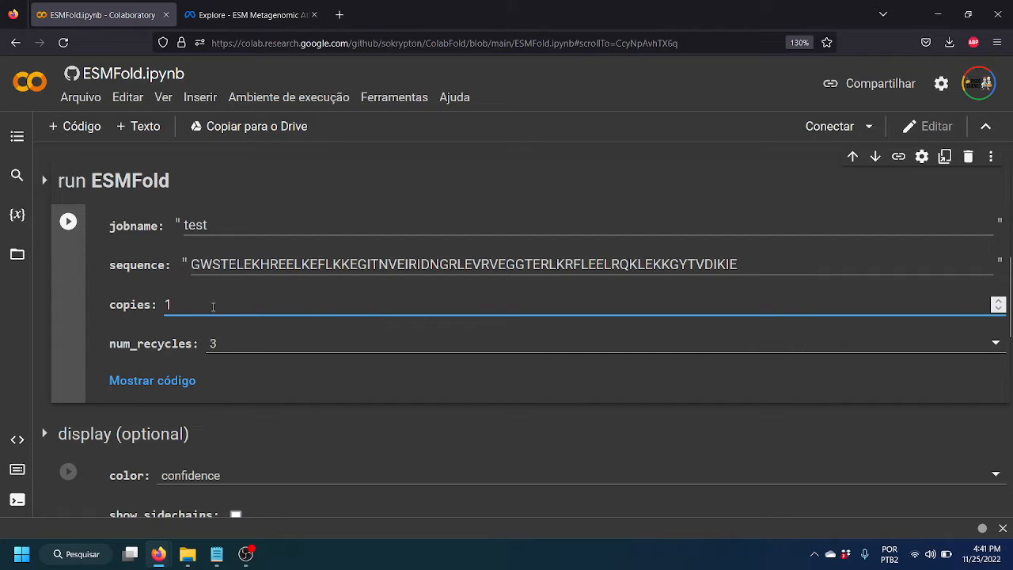
drag(194, 264, 455, 262)
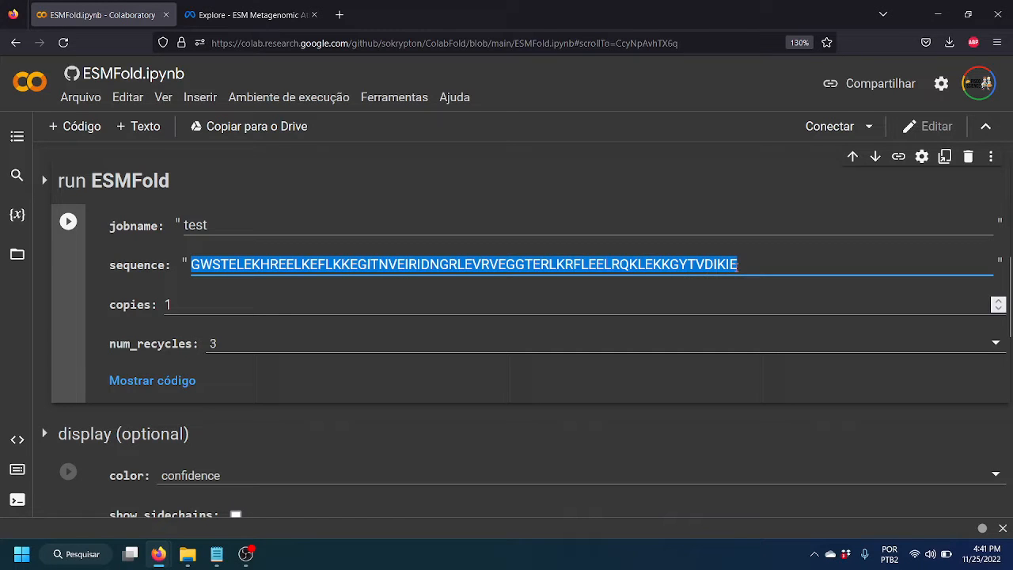
Examine the notebook's tips on specifying chainbreaks with "/", highlighting the AAA/AAA sequence example
scroll(646, 289, up, 3)
scroll(433, 377, up, 1)
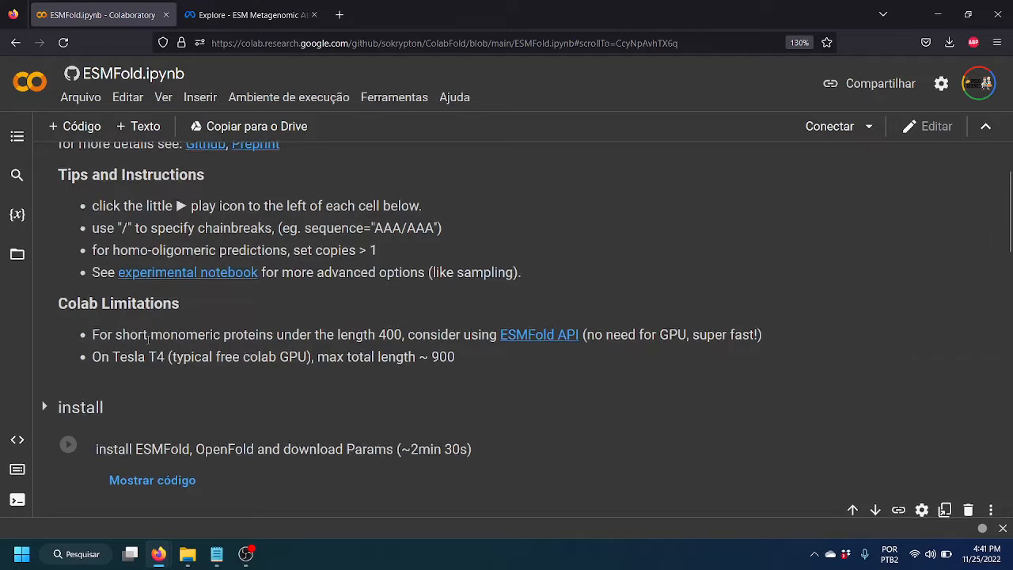
scroll(148, 340, up, 2)
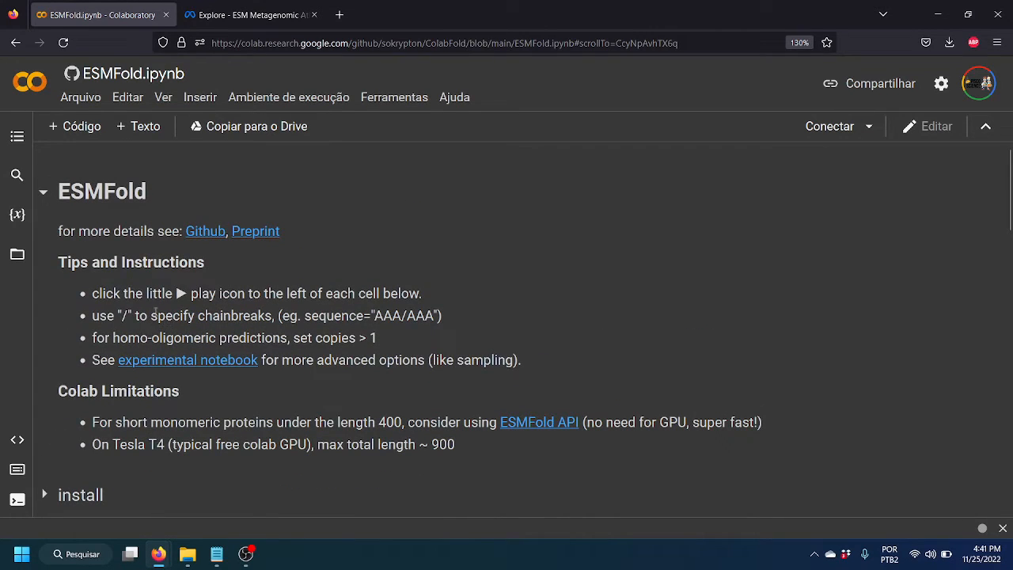
scroll(266, 323, down, 2)
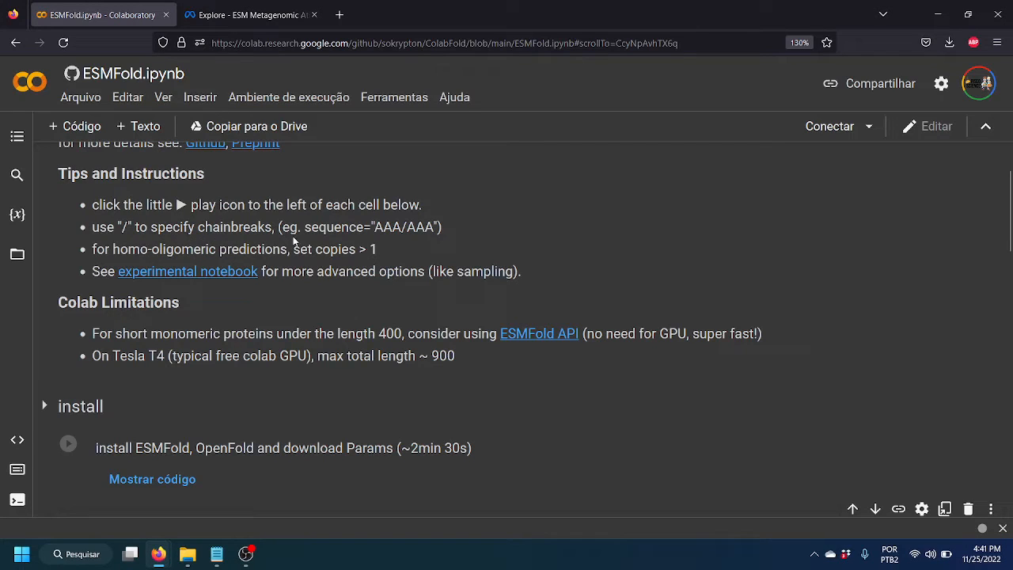
double_click(124, 226)
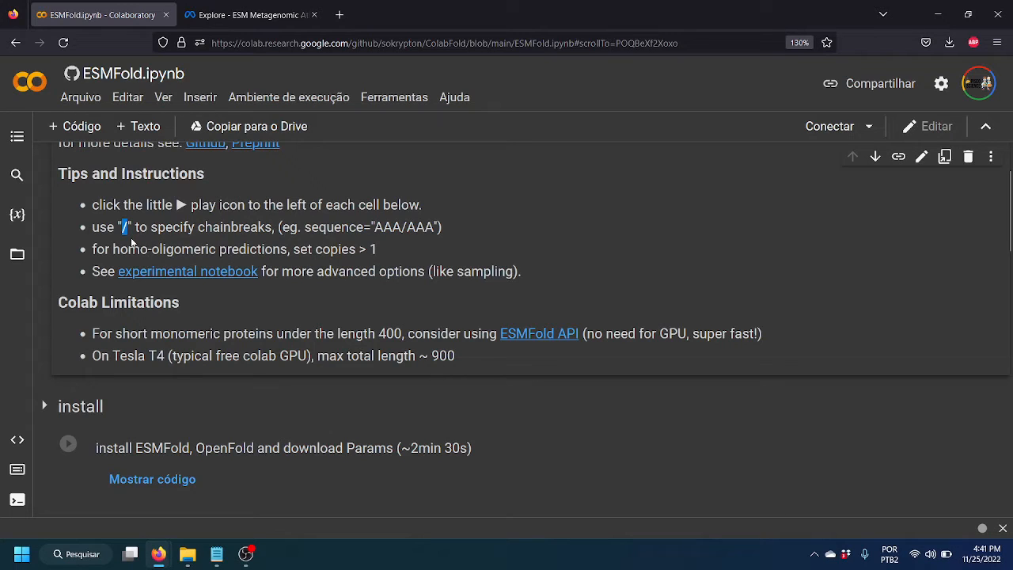
drag(379, 226, 435, 229)
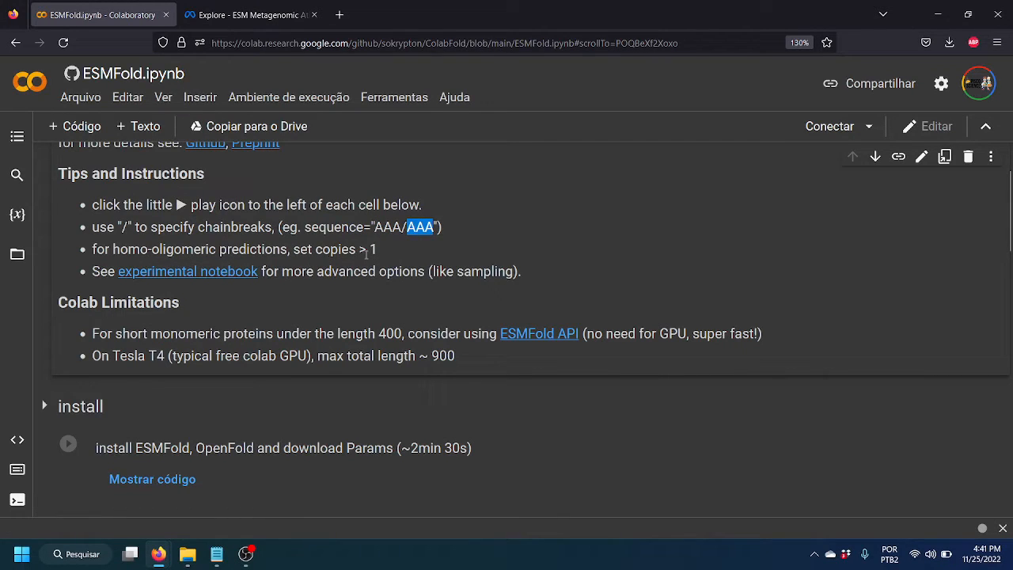
Add a "/" chainbreak at the end of the ESMFold sequence and remove it again
scroll(390, 283, down, 5)
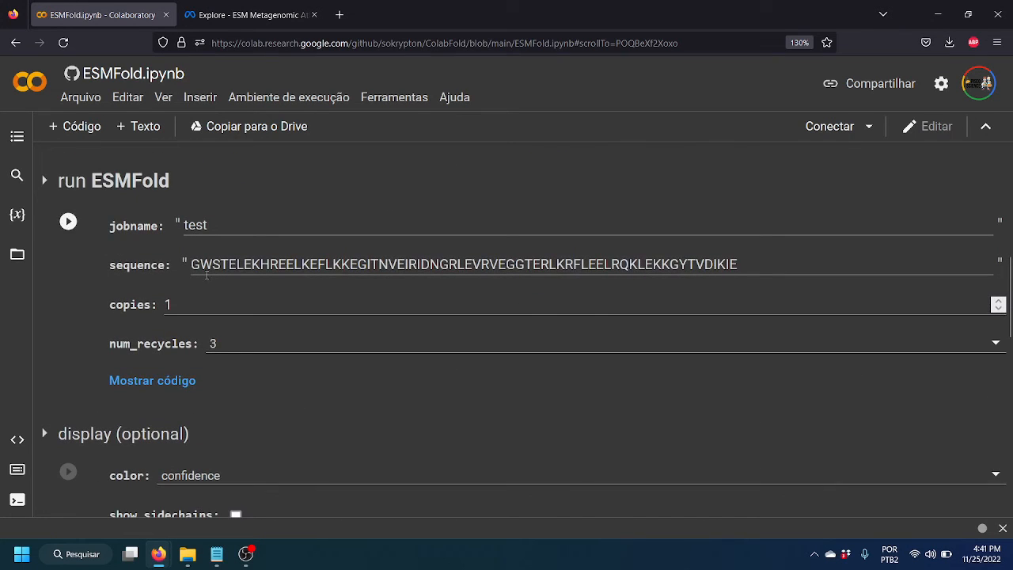
click(755, 265)
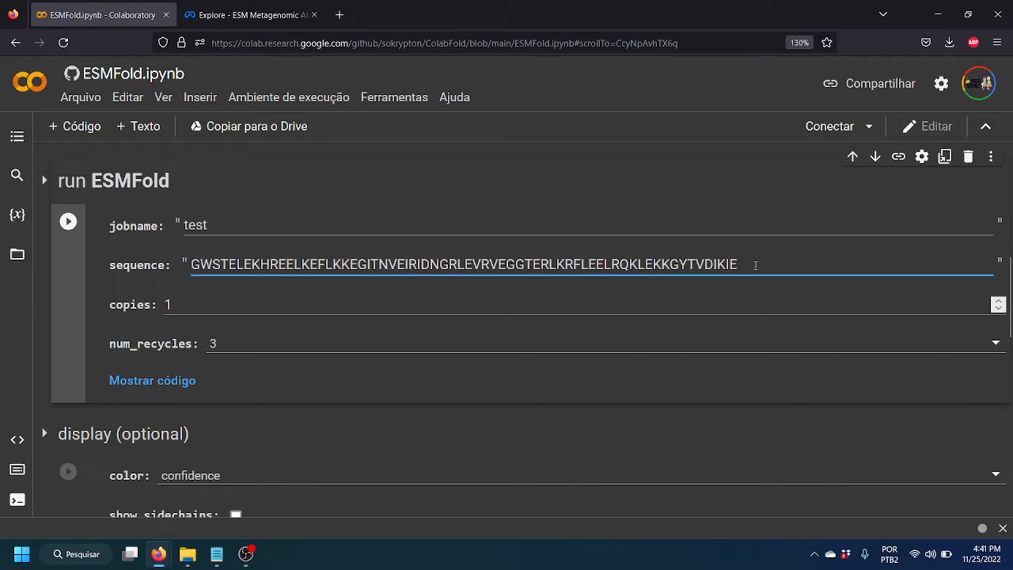
text(/)
key(BackSpace)
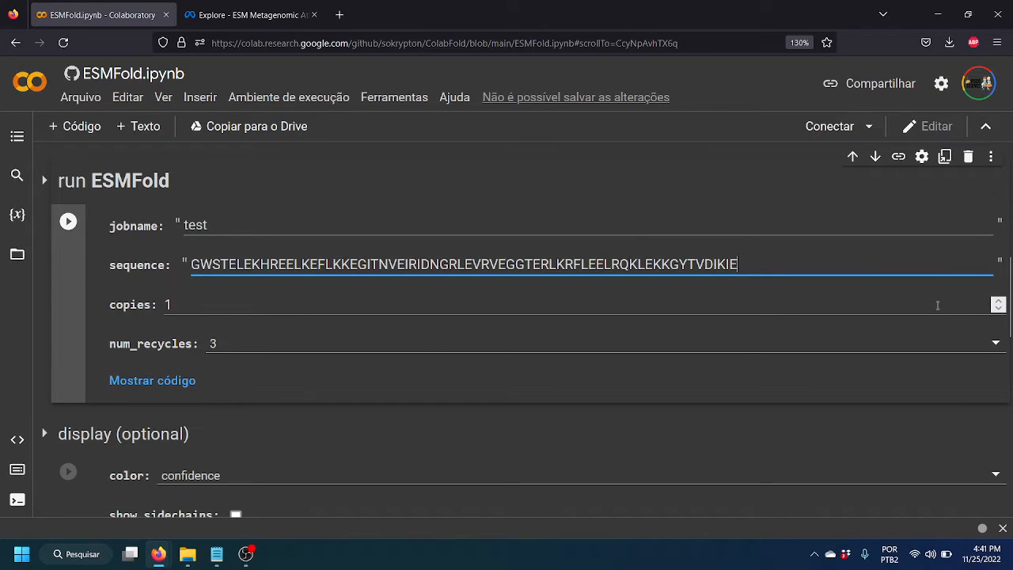
Try raising and lowering the number of copies in the run ESMFold section
click(998, 303)
click(998, 303)
click(1000, 310)
click(1000, 311)
click(1001, 311)
click(1001, 311)
click(998, 303)
click(998, 302)
click(998, 302)
click(998, 303)
Check the available num_recycles values in the run ESMFold section without changing the setting
click(227, 345)
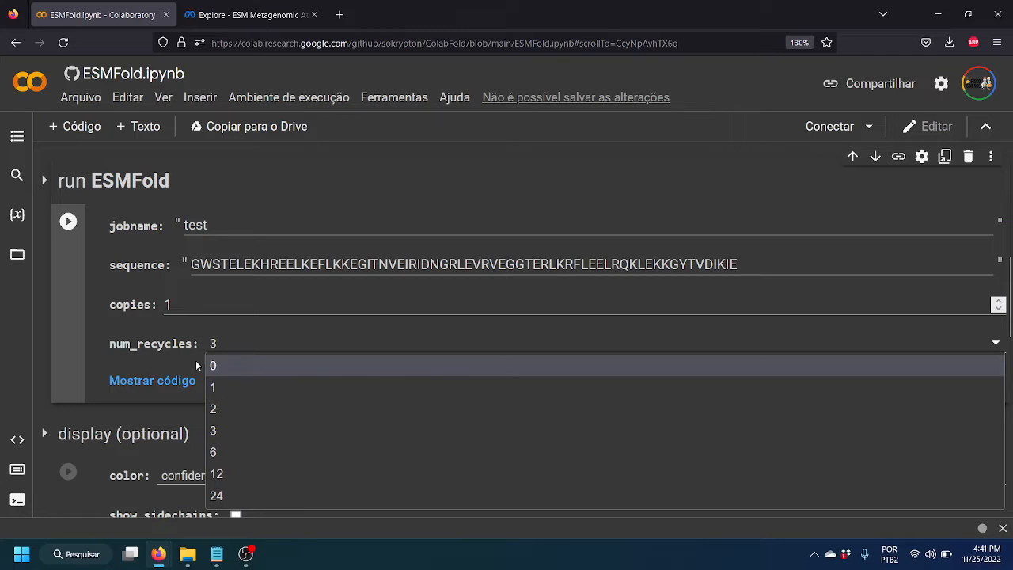
click(63, 309)
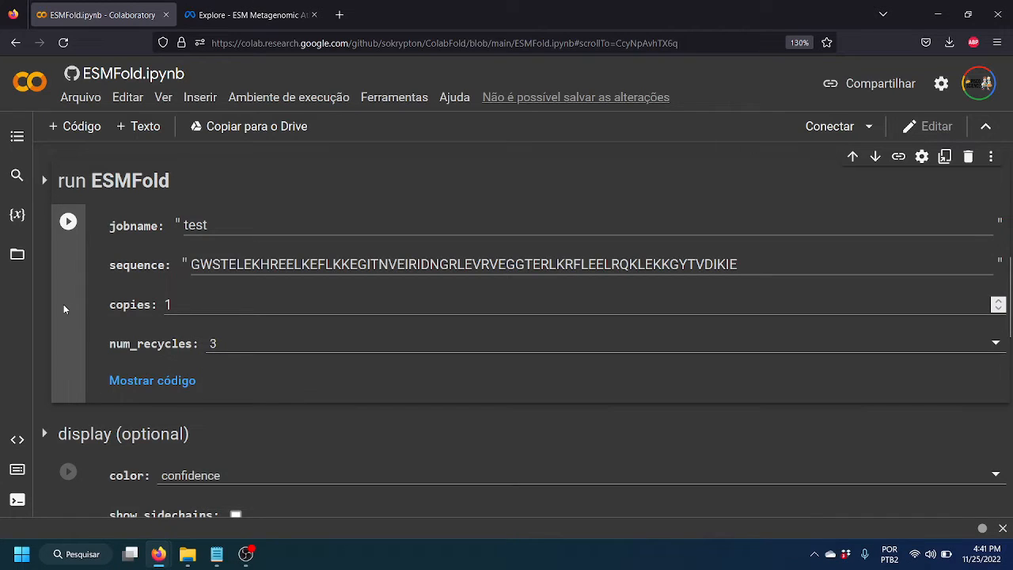
Set the display section's color option to rainbow and then to chain
scroll(212, 255, down, 3)
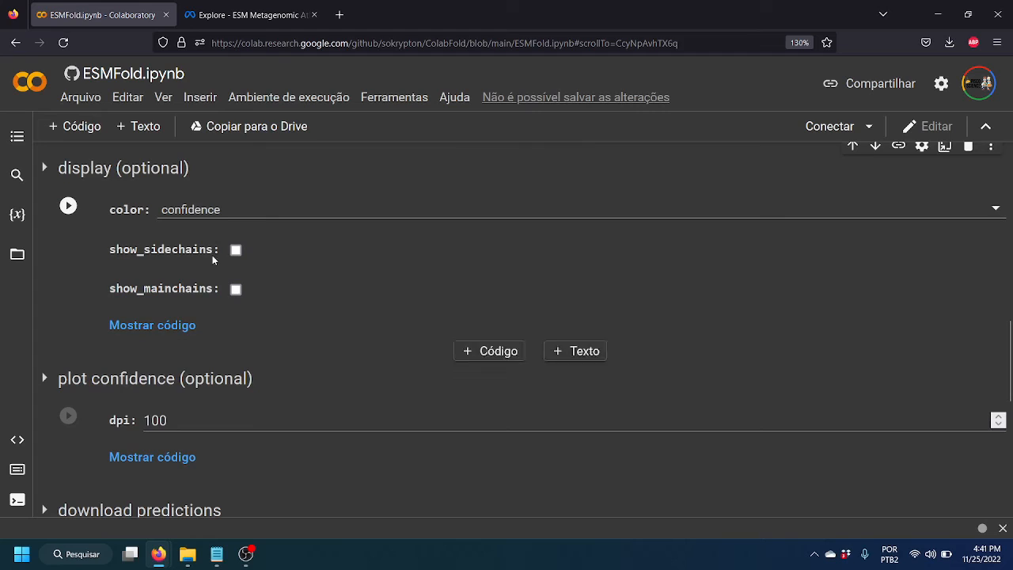
click(220, 211)
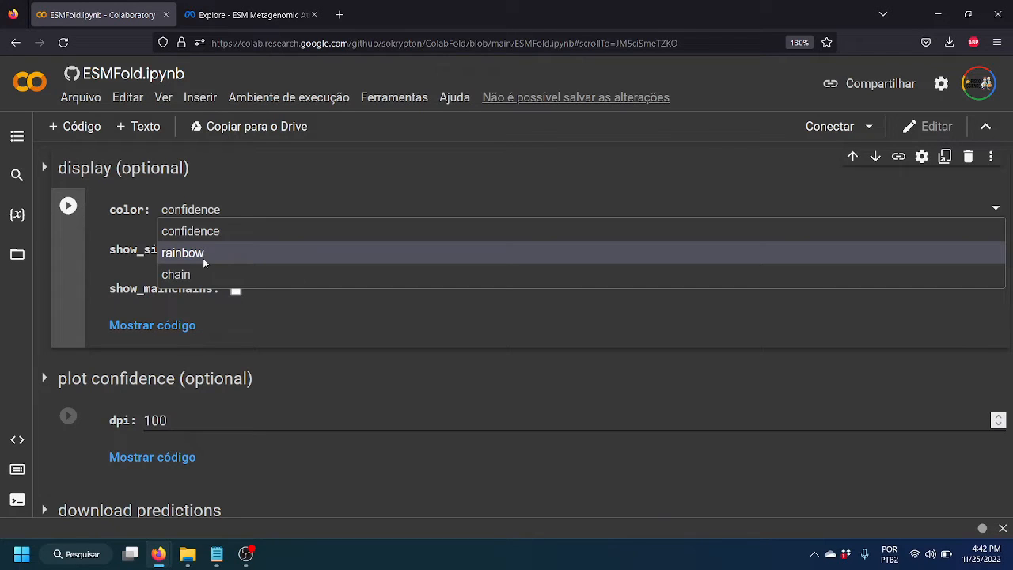
click(204, 262)
click(189, 217)
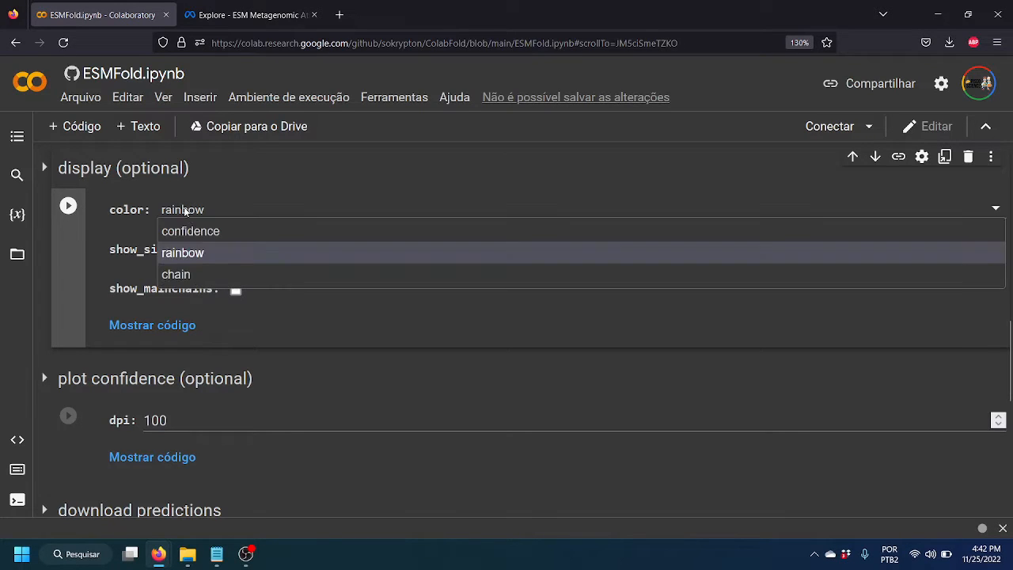
click(184, 274)
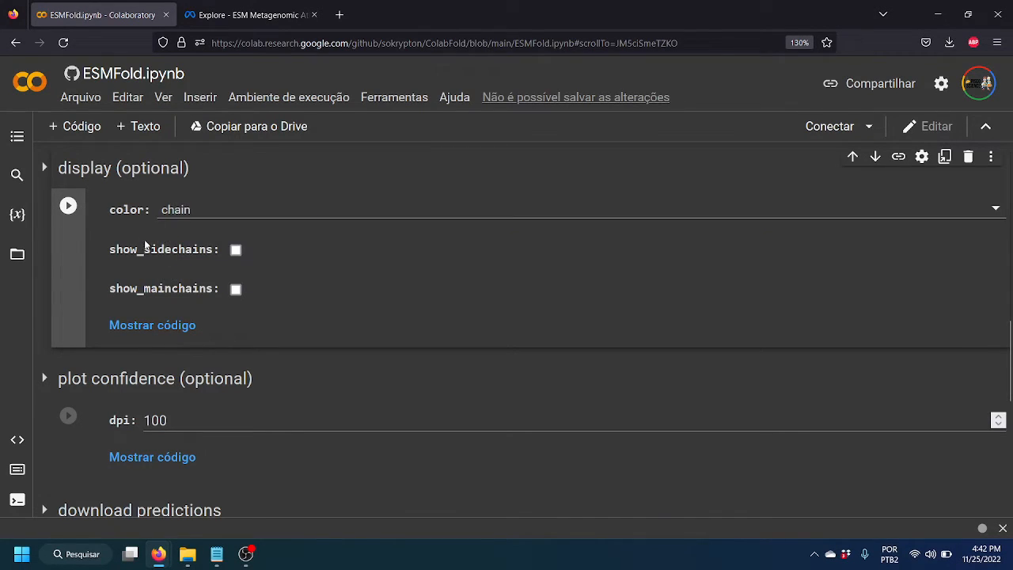
Try the show_sidechains and show_mainchains options in the display section, leaving both disabled
click(235, 251)
click(235, 250)
click(236, 289)
scroll(82, 202, up, 2)
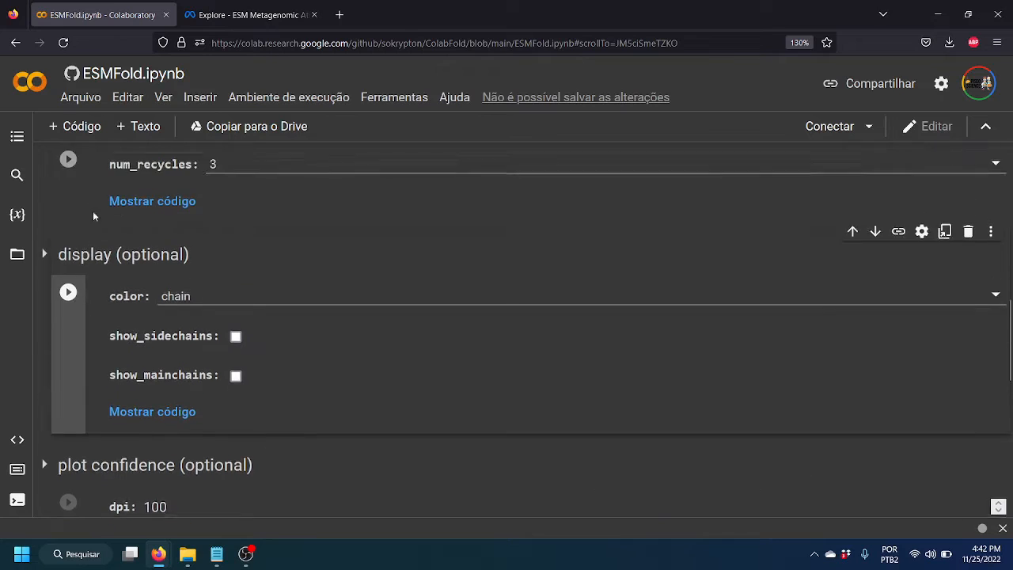
Set the dpi of the confidence plot to 300
scroll(128, 291, down, 4)
scroll(162, 258, down, 2)
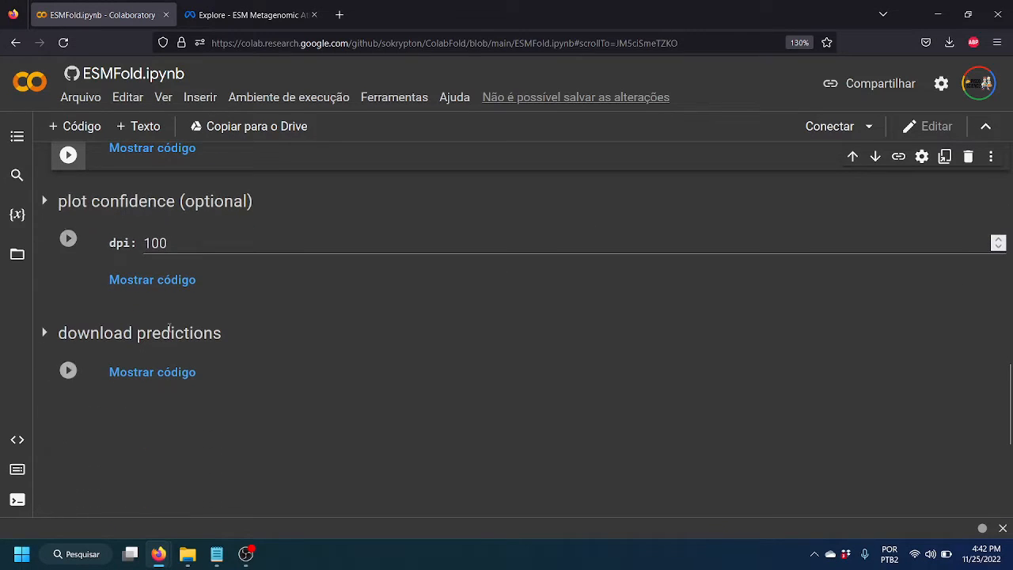
click(152, 245)
key(BackSpace)
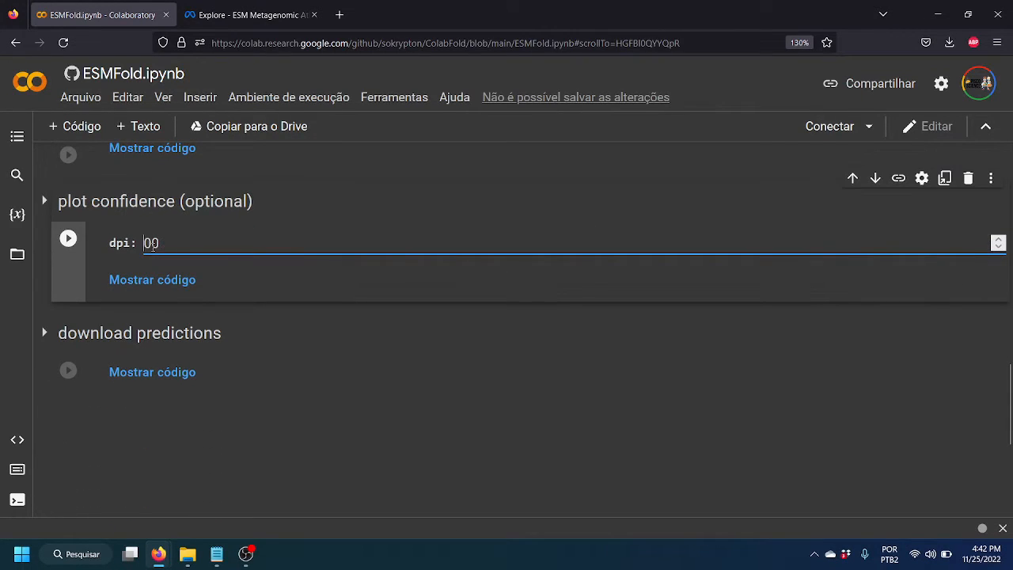
text(3)
scroll(255, 382, down, 2)
scroll(256, 385, up, 2)
scroll(100, 380, down, 2)
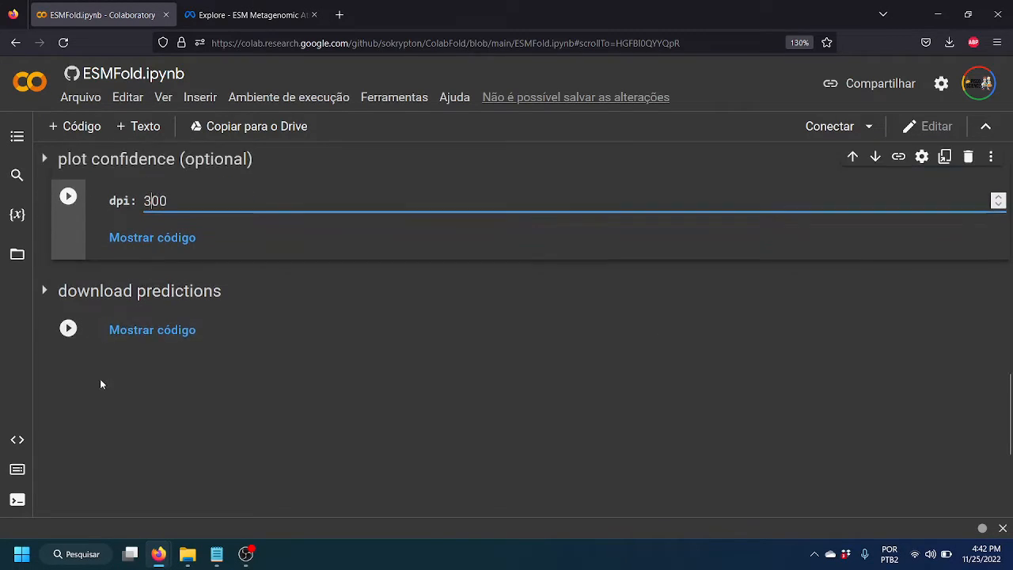
Review the ESMFold notebook's install, run, display and plot confidence sections, ending at the introduction
scroll(161, 318, up, 12)
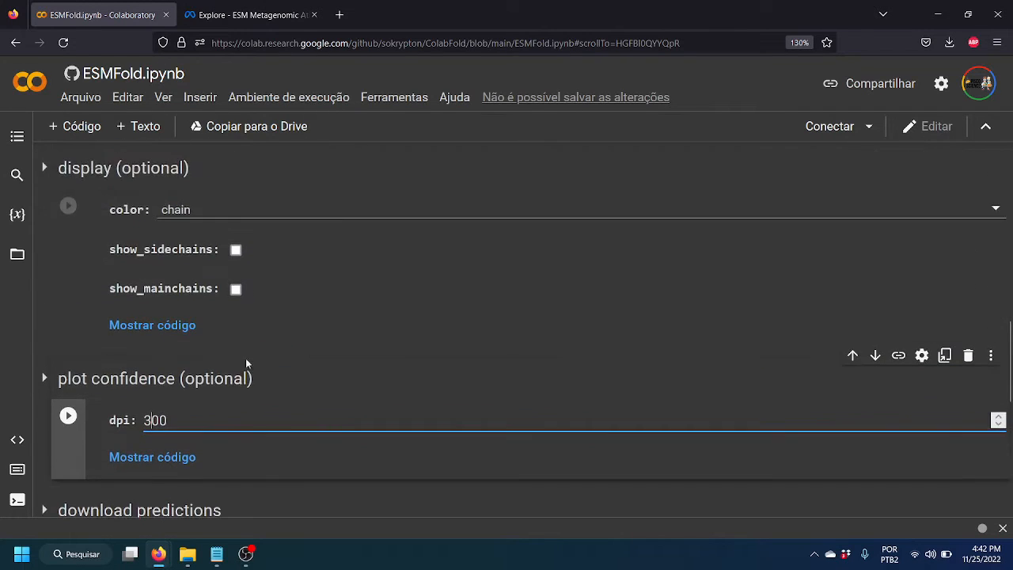
scroll(284, 392, up, 2)
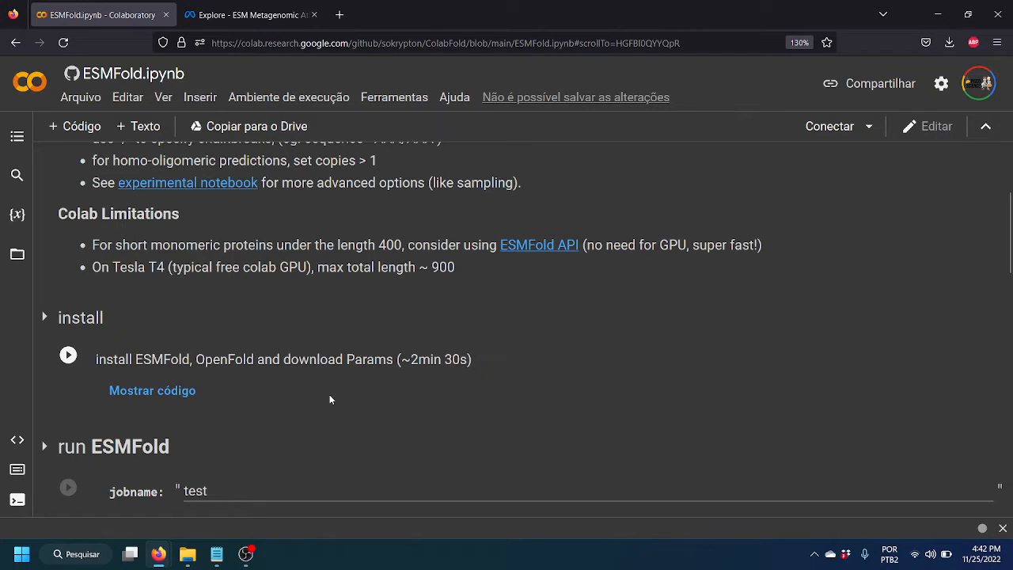
scroll(331, 400, down, 6)
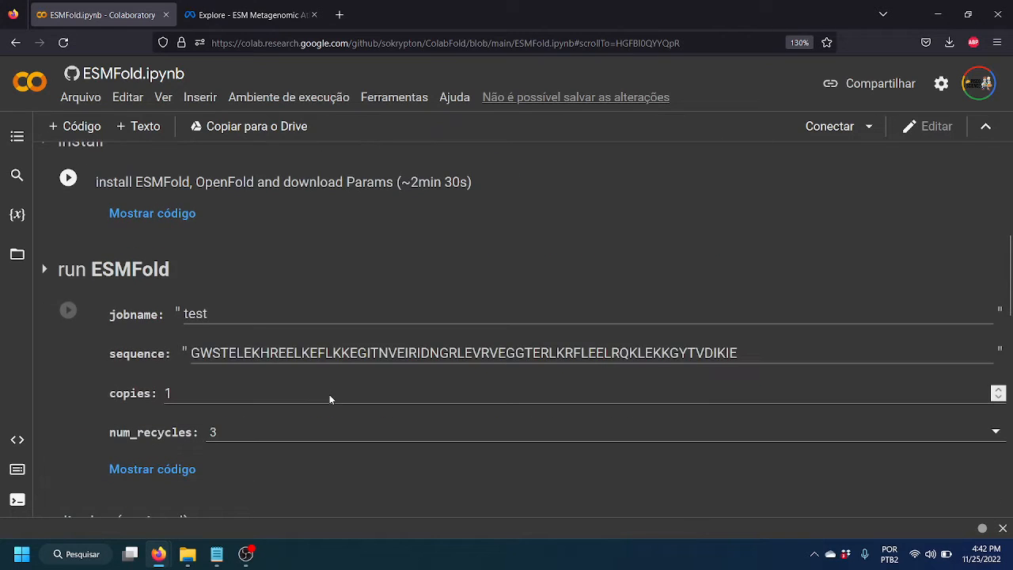
scroll(331, 400, down, 4)
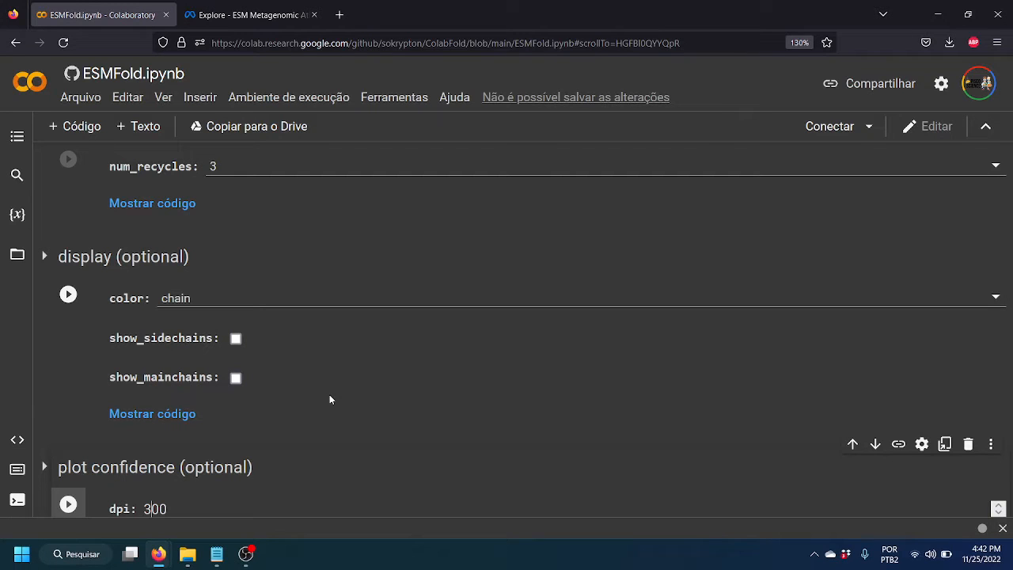
scroll(406, 411, up, 8)
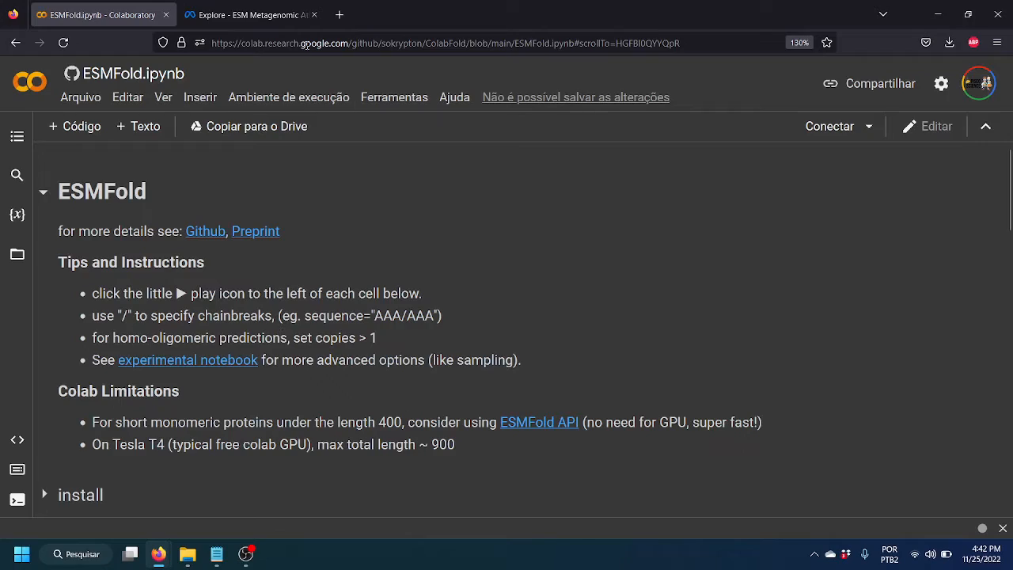
View the ESM Metagenomic Atlas map, and put the ESMFold notebook in its own restored browser window
click(254, 15)
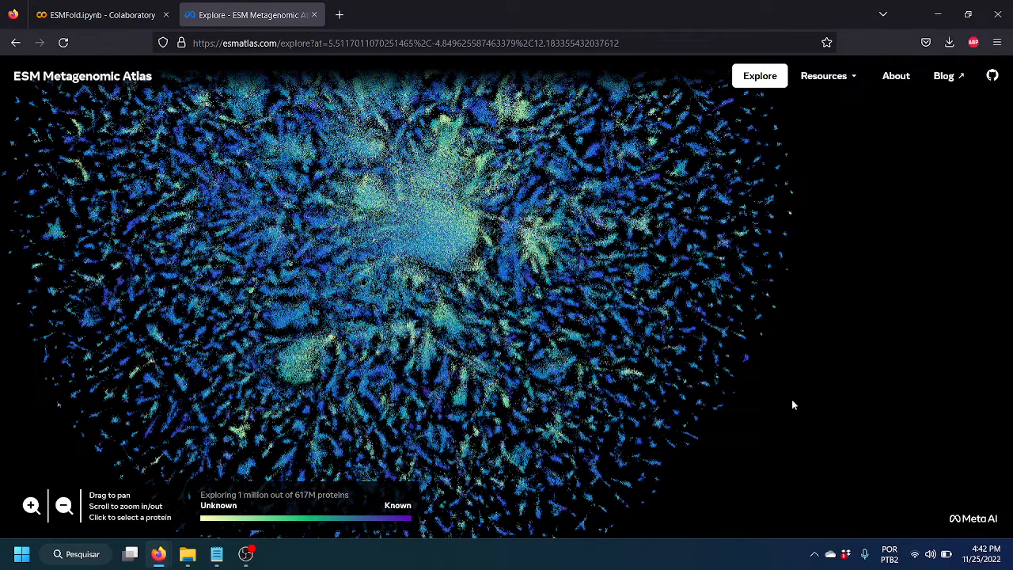
click(93, 15)
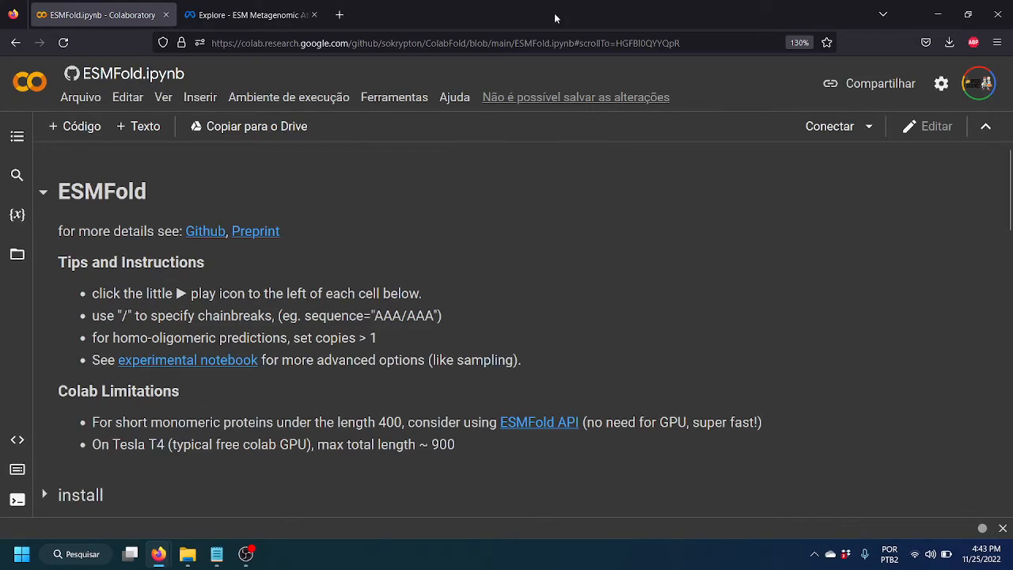
mouse_move(556, 18)
mouse_down()
mouse_move(252, 93)
mouse_move(313, 166)
mouse_move(712, 24)
mouse_move(605, 150)
mouse_move(572, 165)
mouse_up()
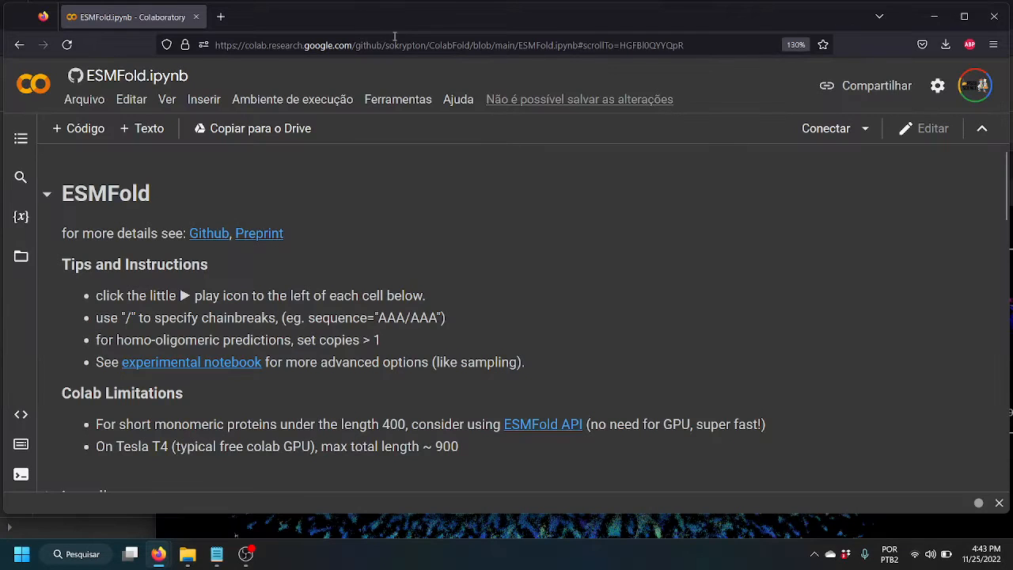
Close the ESM Metagenomic Atlas window and merge the separate ESMFold notebook window into the main browser window beside the AlphaFold2 notebook
drag(395, 36, 684, 196)
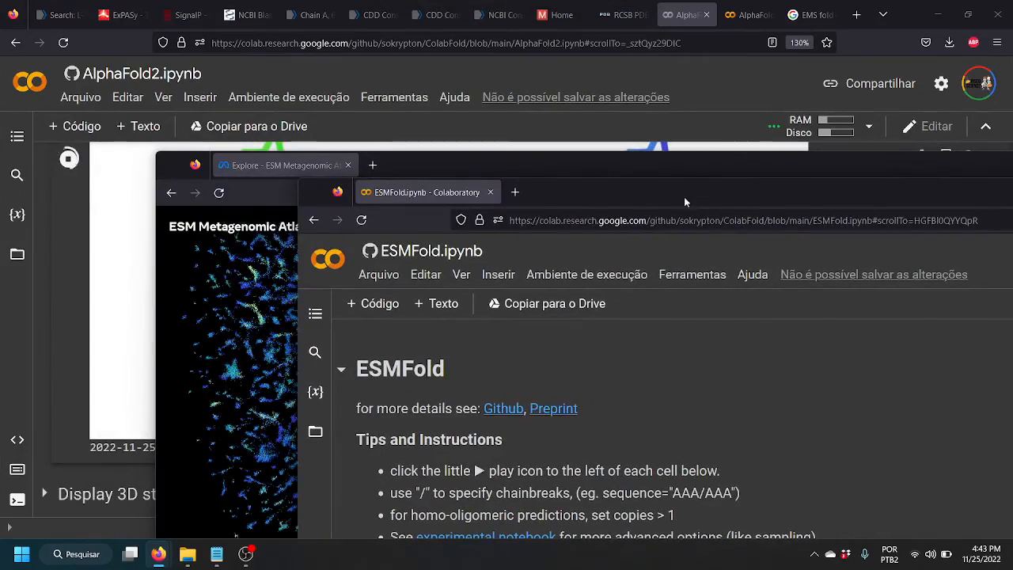
click(405, 169)
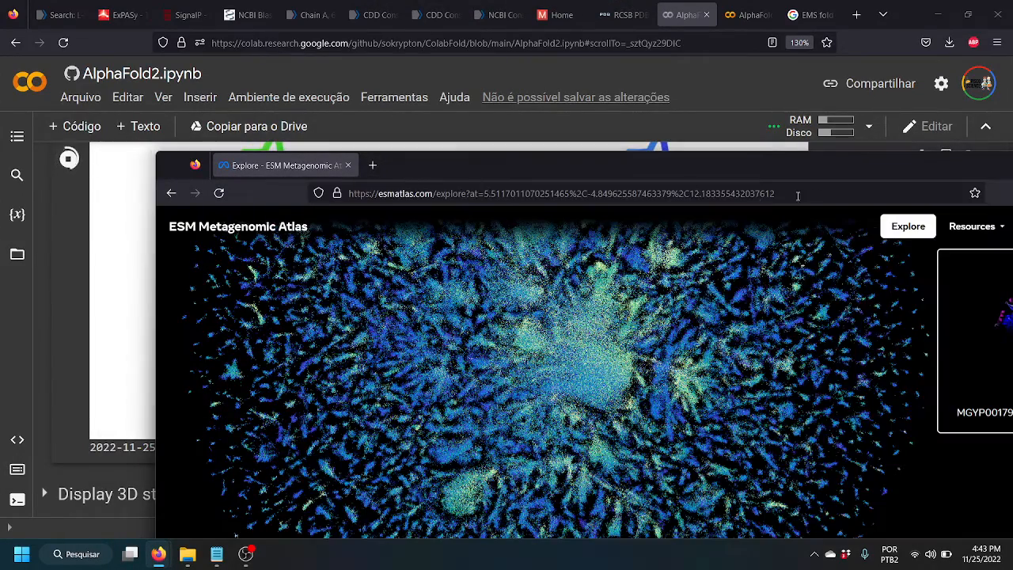
drag(825, 171, 574, 170)
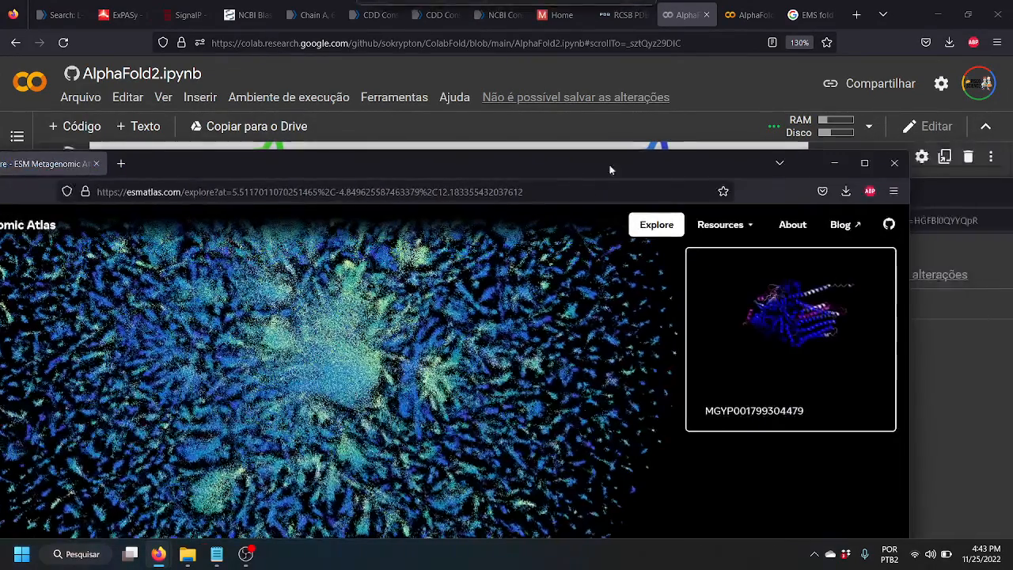
click(895, 161)
drag(448, 197, 725, 32)
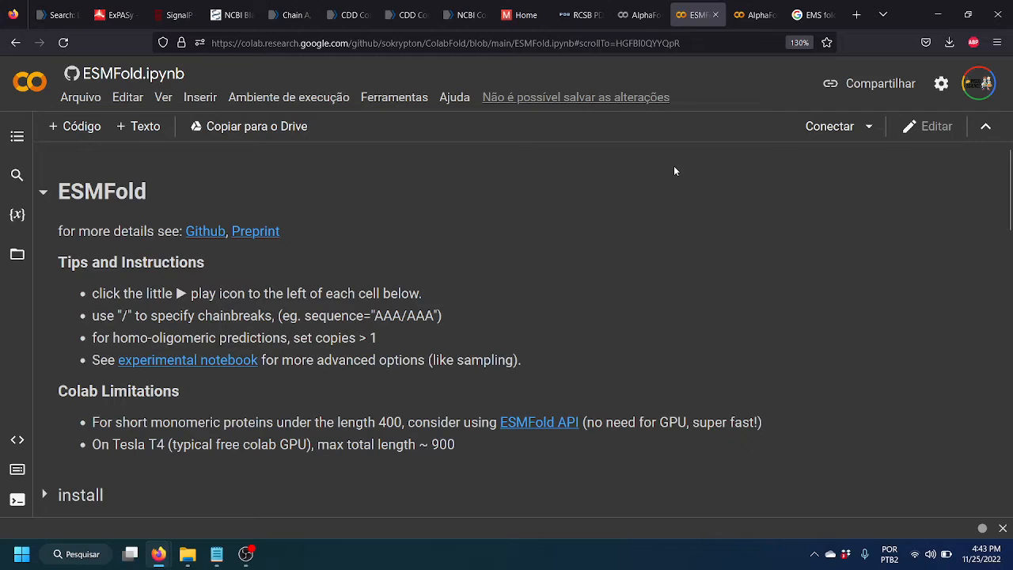
Examine the model_1 and model_2 structure plots and scores in the running AlphaFold2 notebook, down to the Display 3D structure settings
click(637, 14)
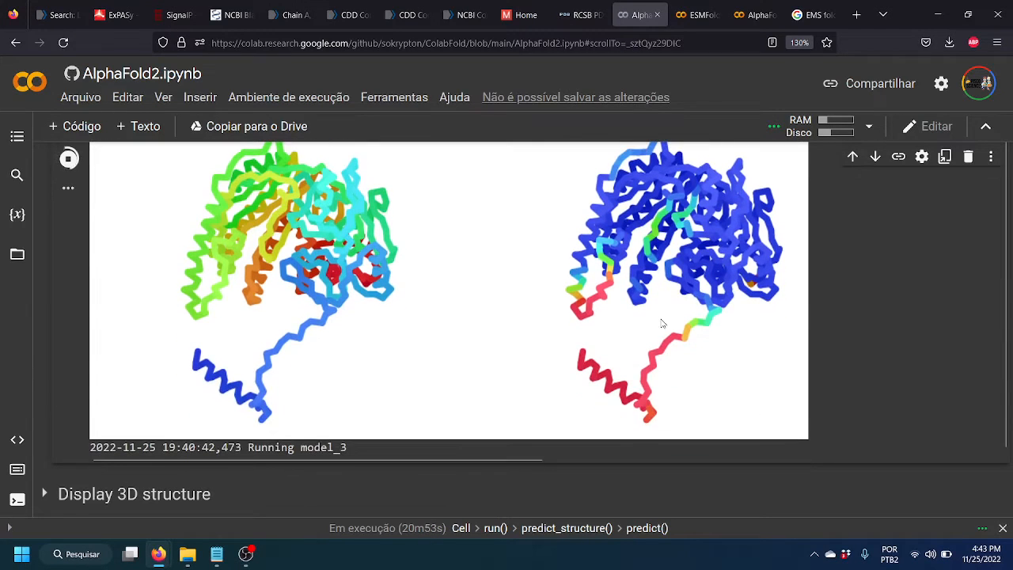
scroll(663, 323, up, 2)
scroll(662, 324, down, 2)
scroll(662, 324, up, 4)
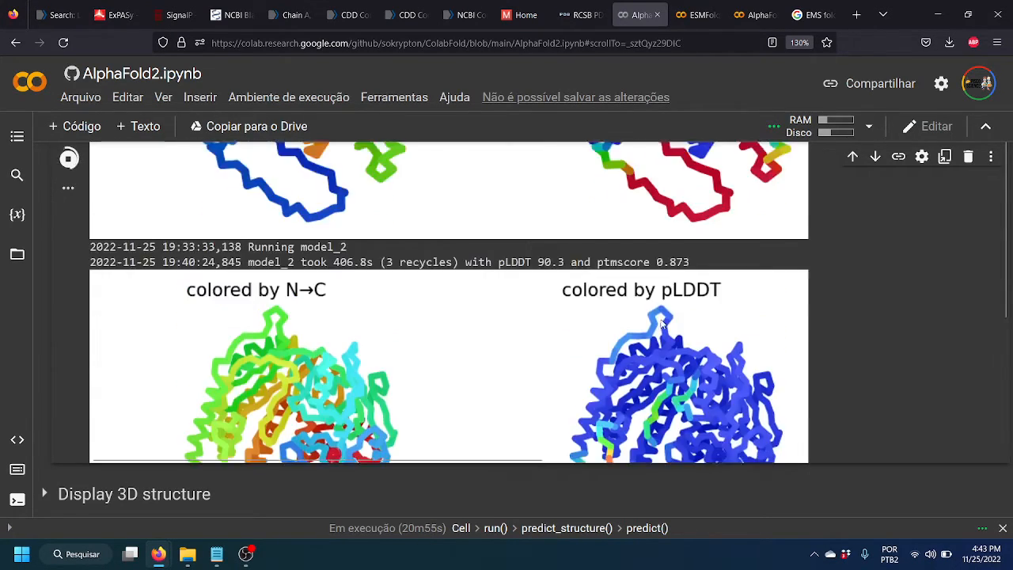
scroll(843, 303, up, 3)
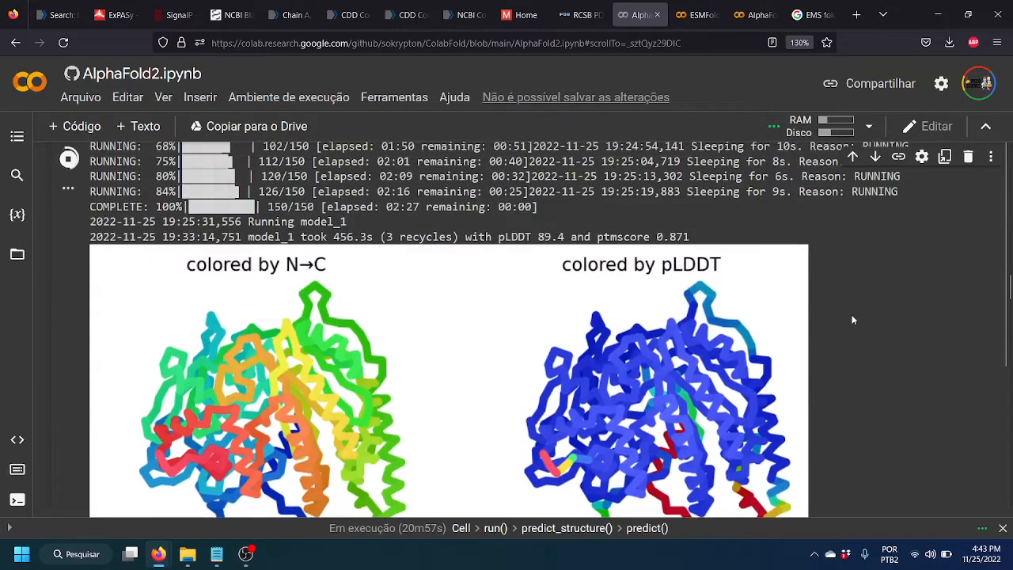
scroll(853, 319, down, 3)
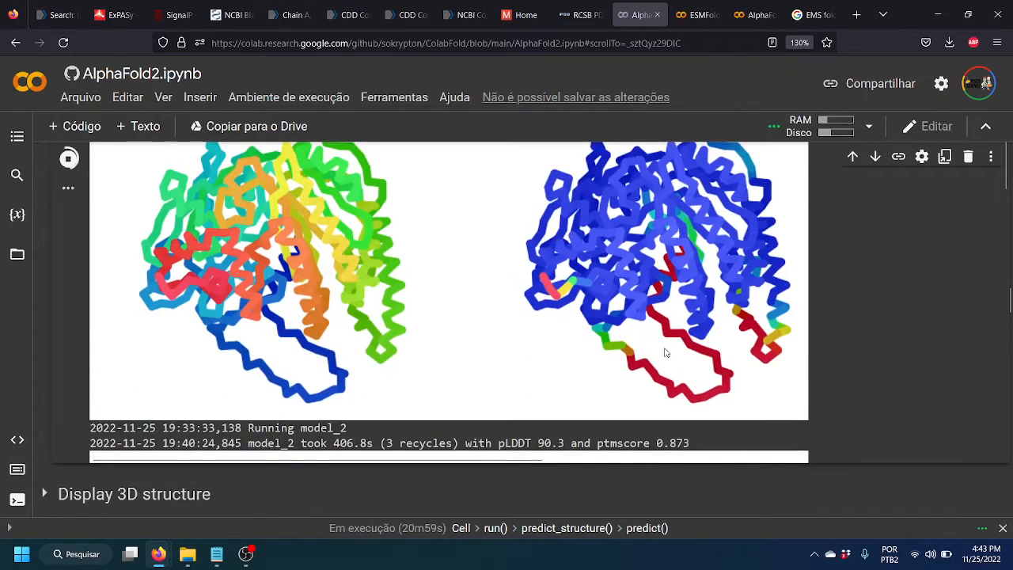
scroll(839, 348, down, 2)
scroll(839, 348, down, 3)
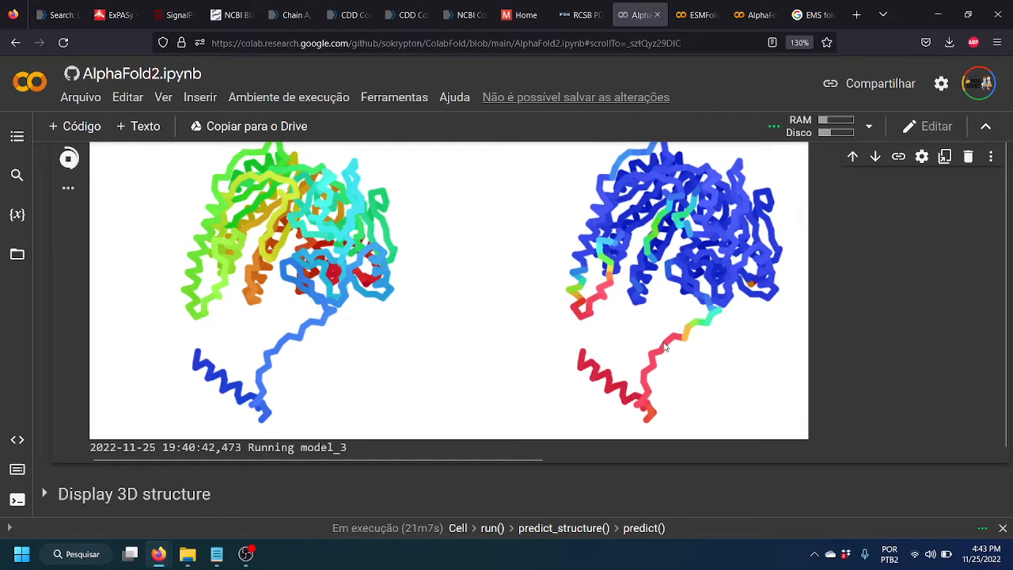
scroll(505, 301, down, 3)
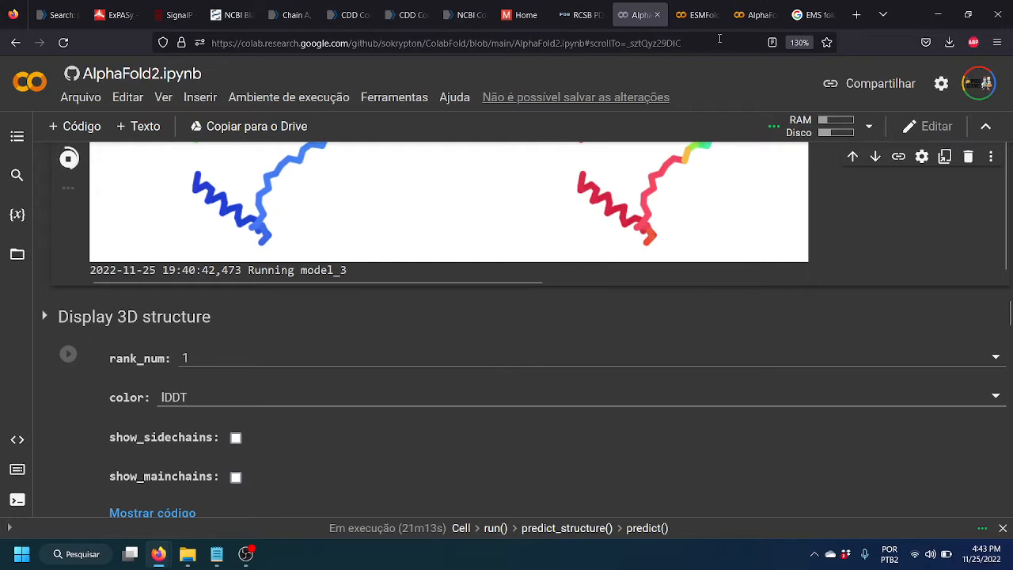
Place the ESMFold notebook tab after the AlphaFold2_advanced one and close the "EMS fold colab online" Google search tab
drag(703, 12, 755, 12)
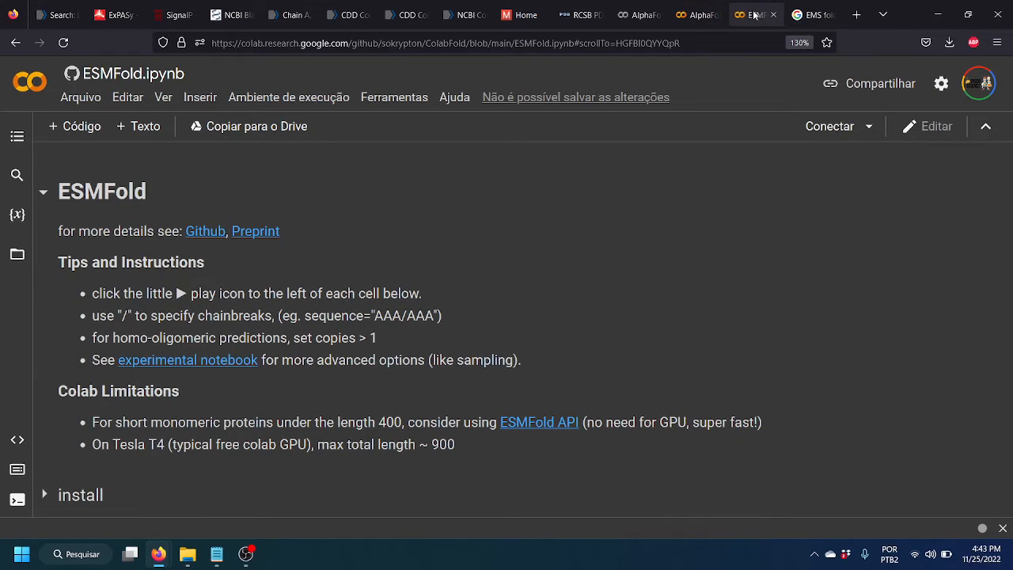
click(658, 11)
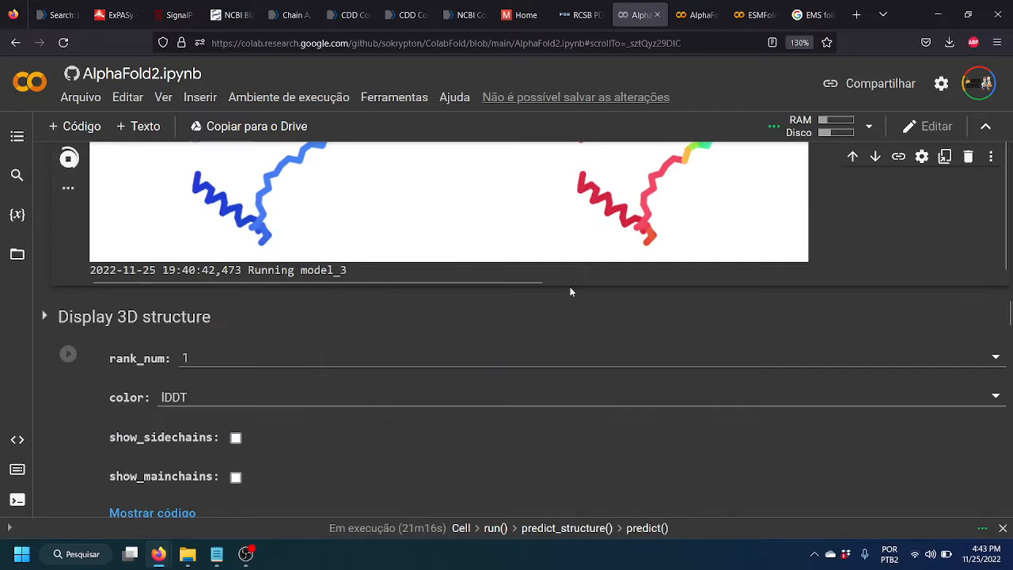
scroll(570, 290, up, 3)
scroll(578, 301, up, 3)
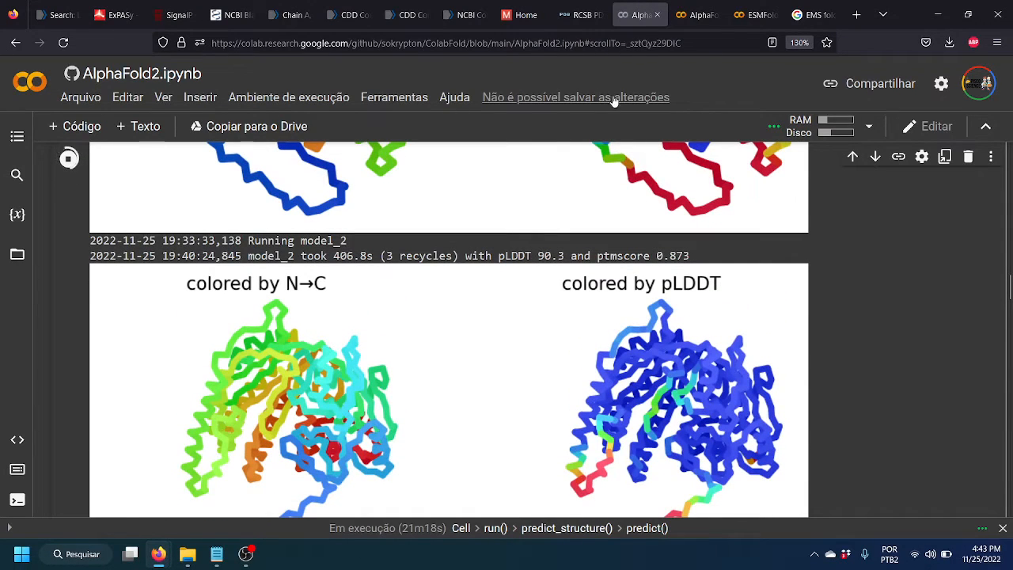
click(697, 24)
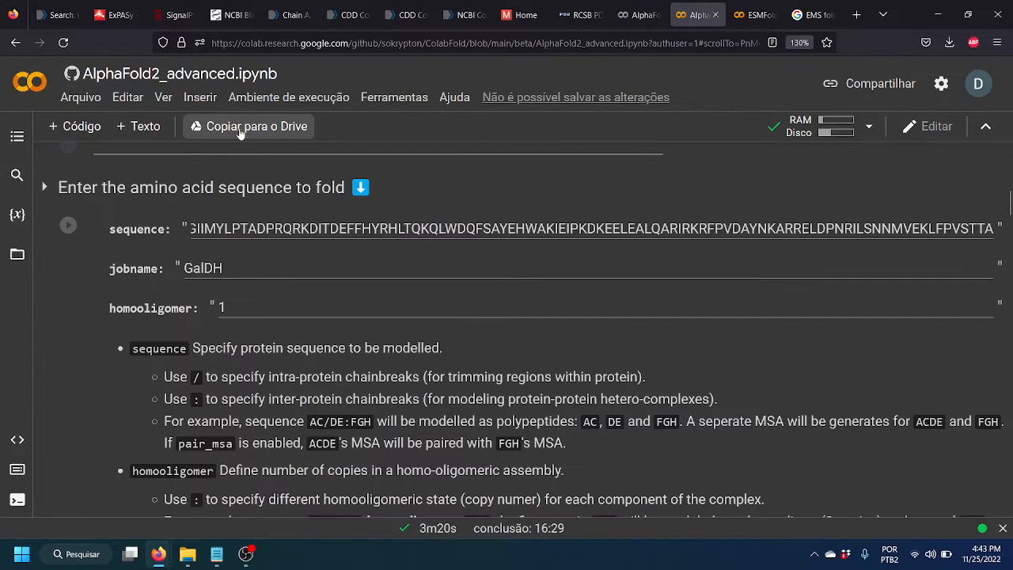
click(756, 14)
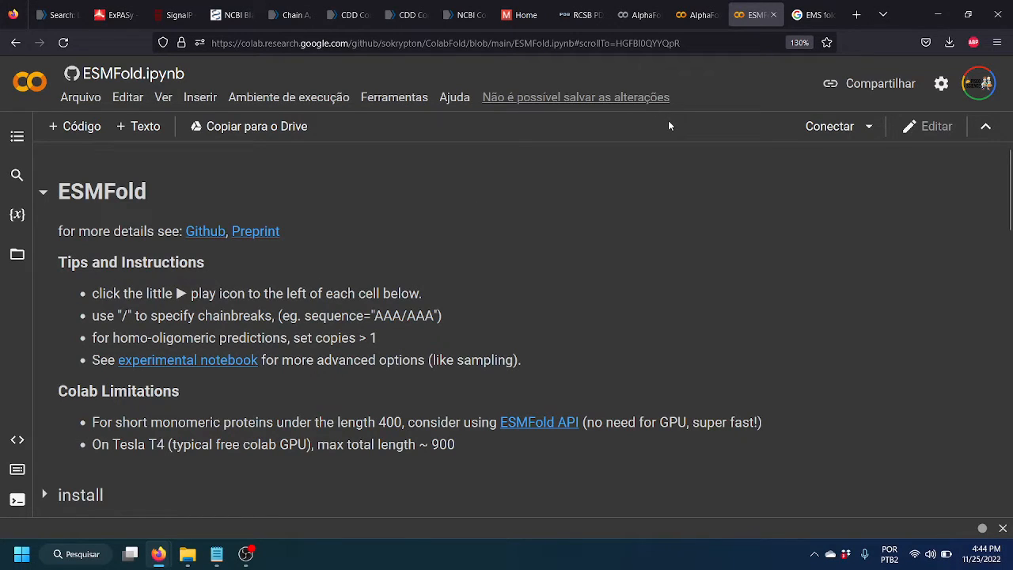
click(814, 15)
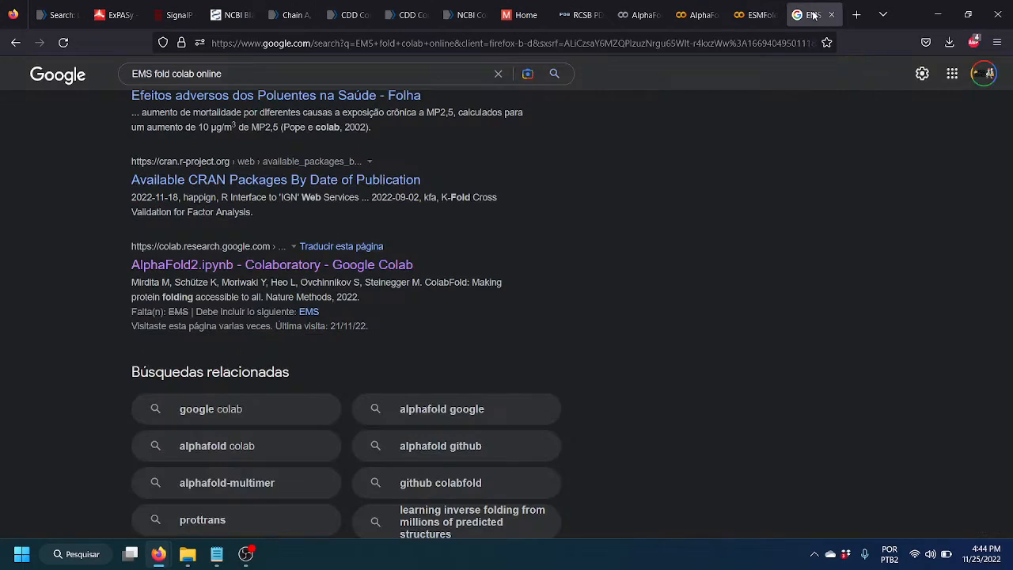
click(832, 15)
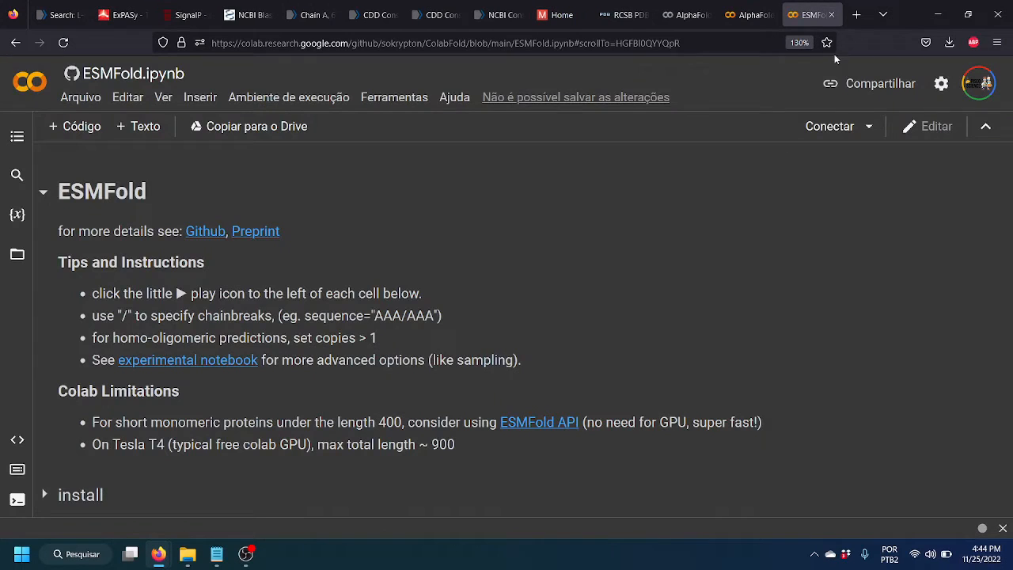
Return to the running AlphaFold2 notebook, dismiss the Meet presentation notification and review the model_2 plots
click(679, 16)
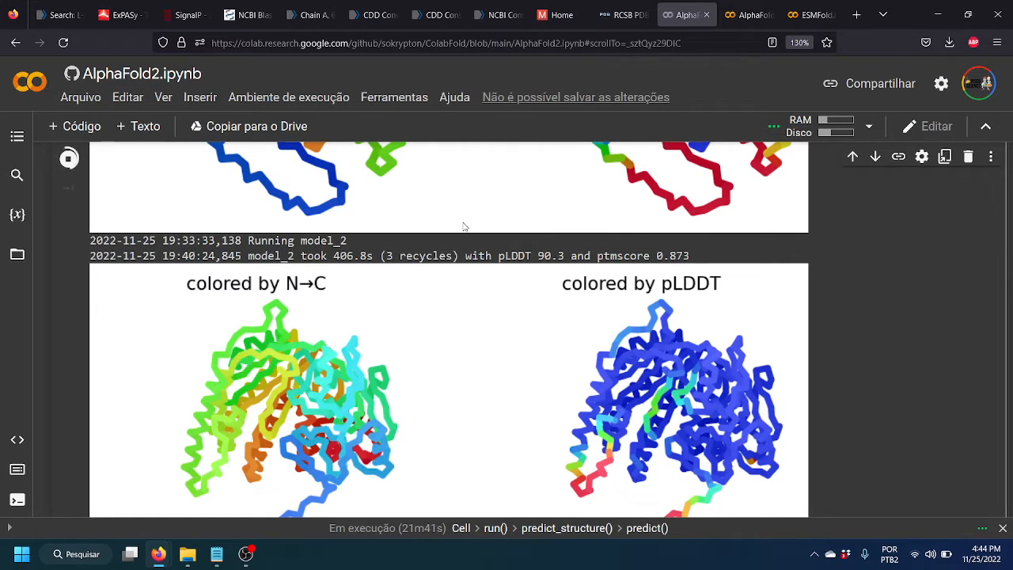
mouse_move(163, 552)
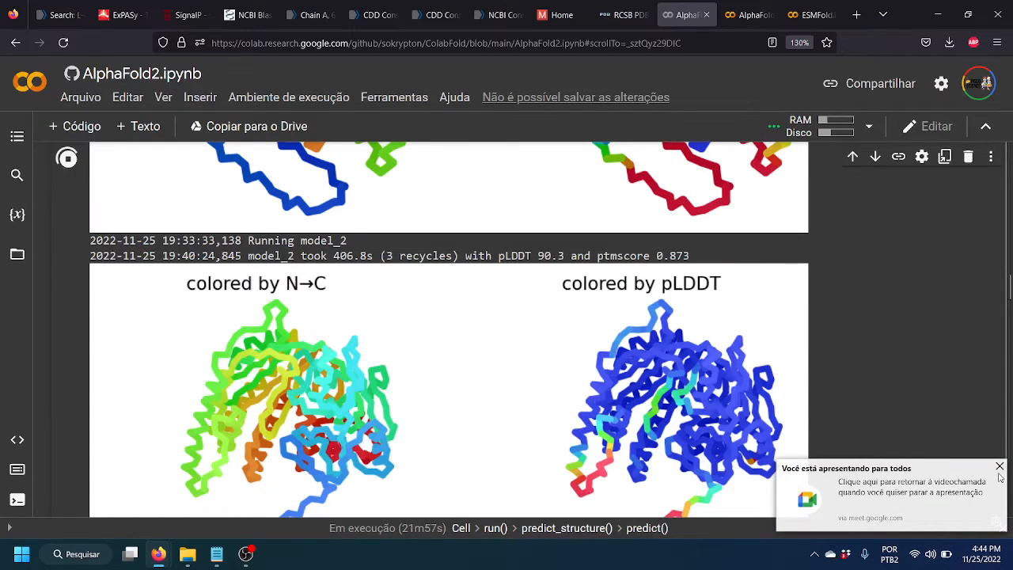
click(999, 467)
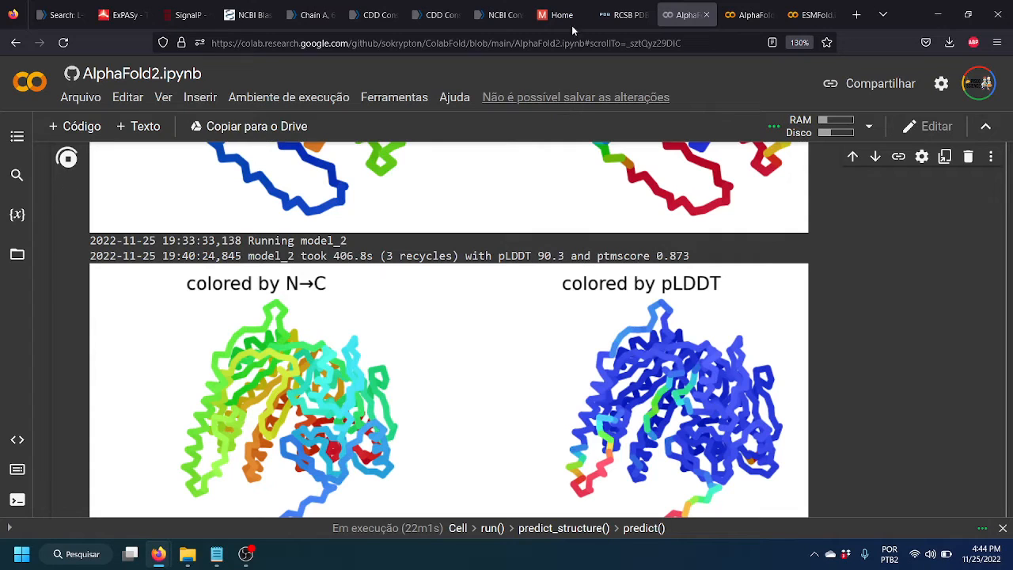
scroll(597, 325, down, 1)
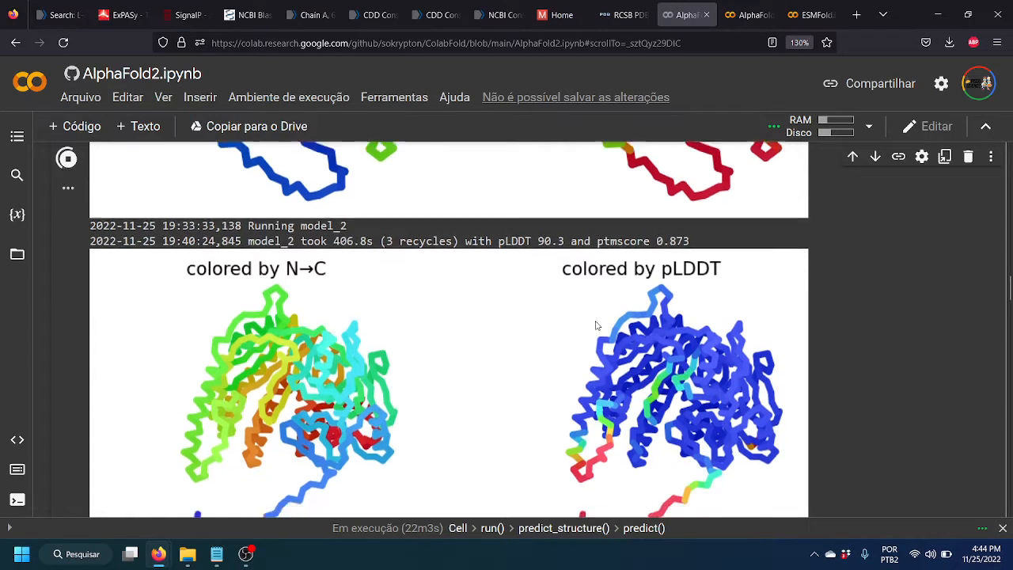
scroll(597, 325, down, 3)
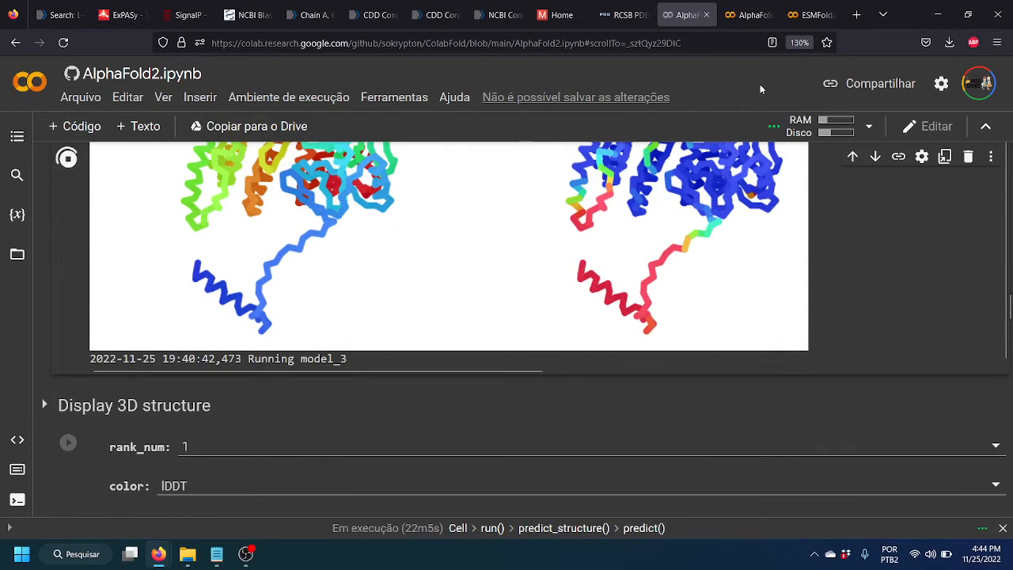
Search Google for "cosmic prediction server" in a new tab
click(857, 14)
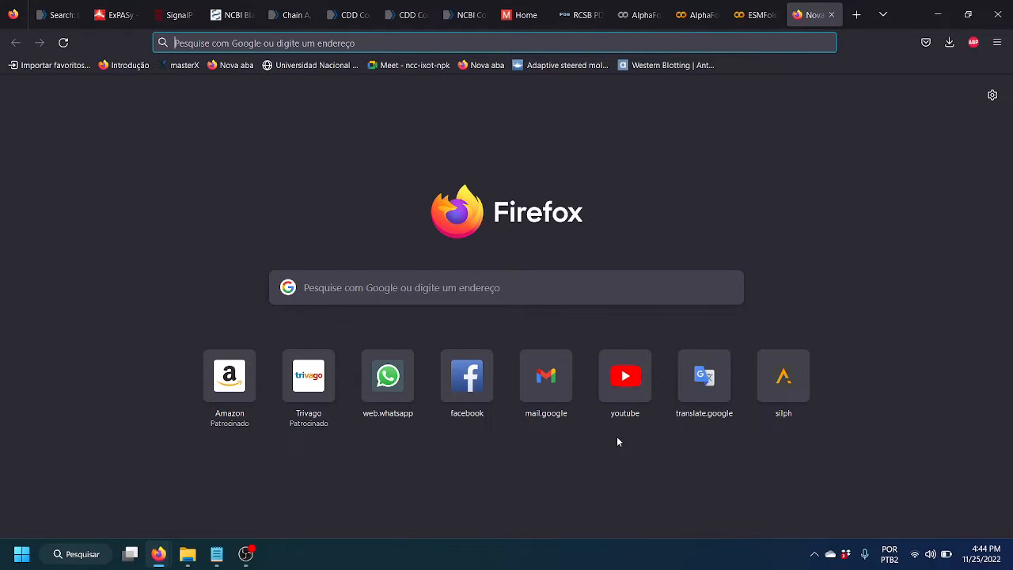
text(cosmid)
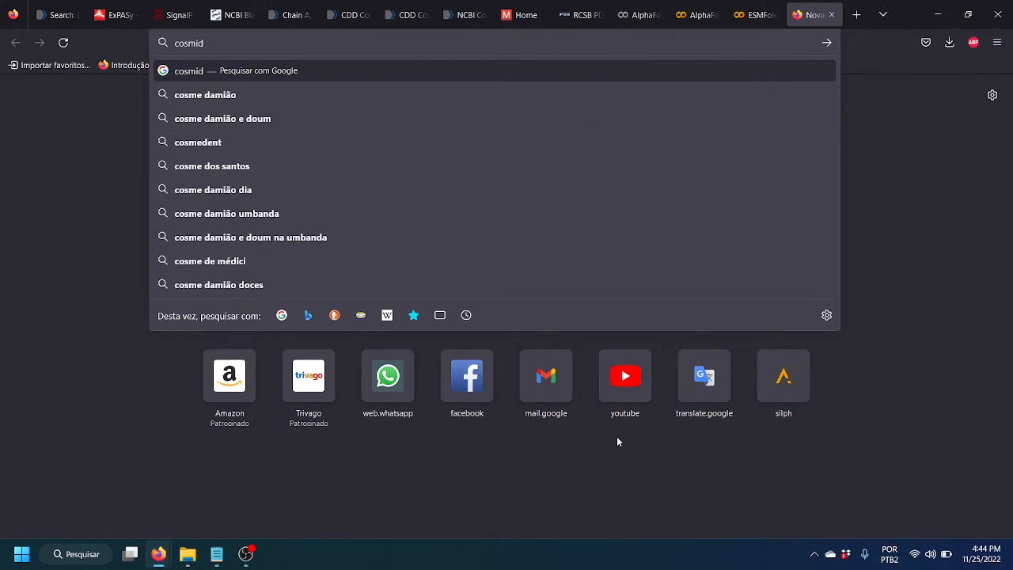
key(BackSpace)
text(c)
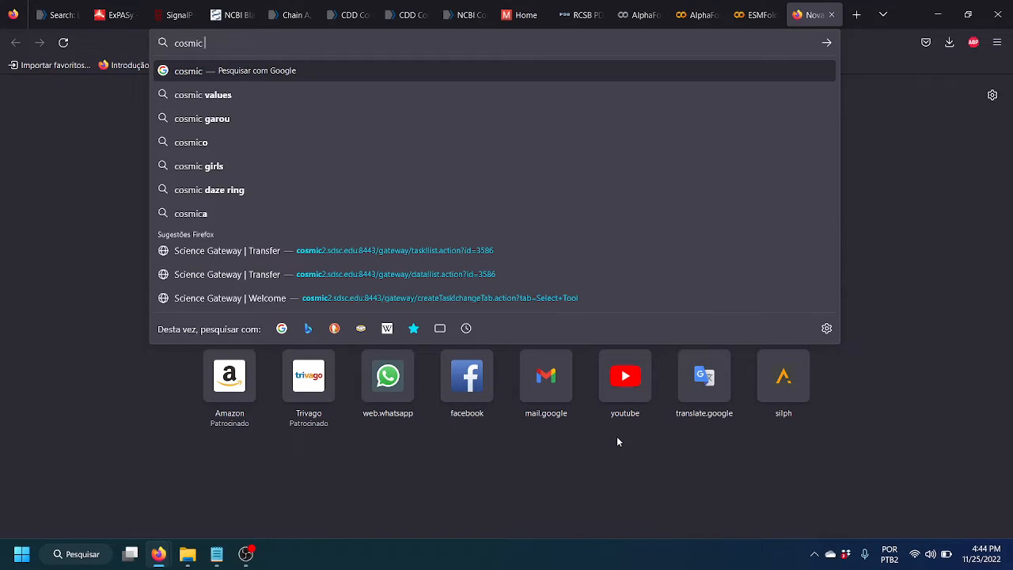
text( prediction)
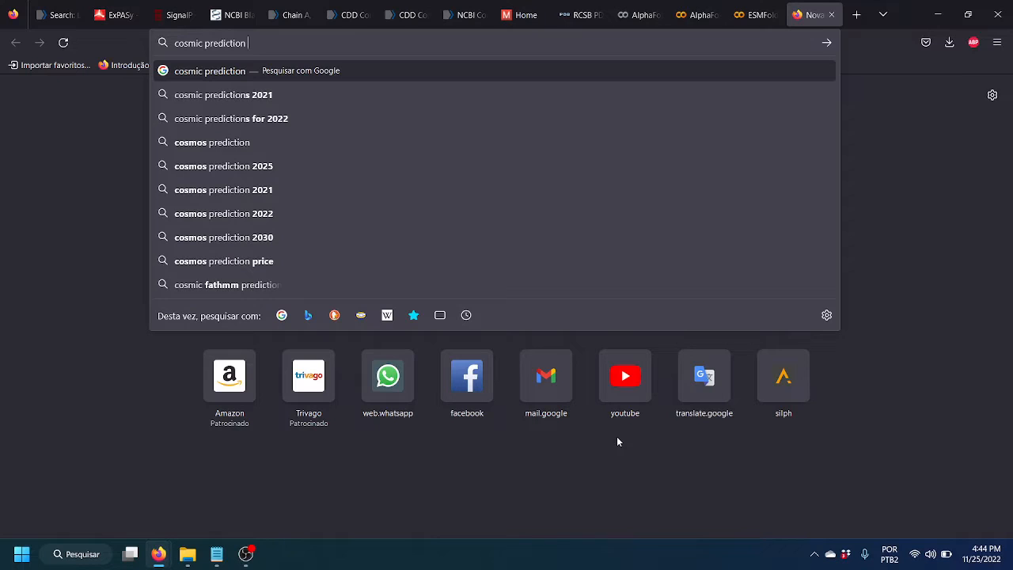
text( server)
key(Return)
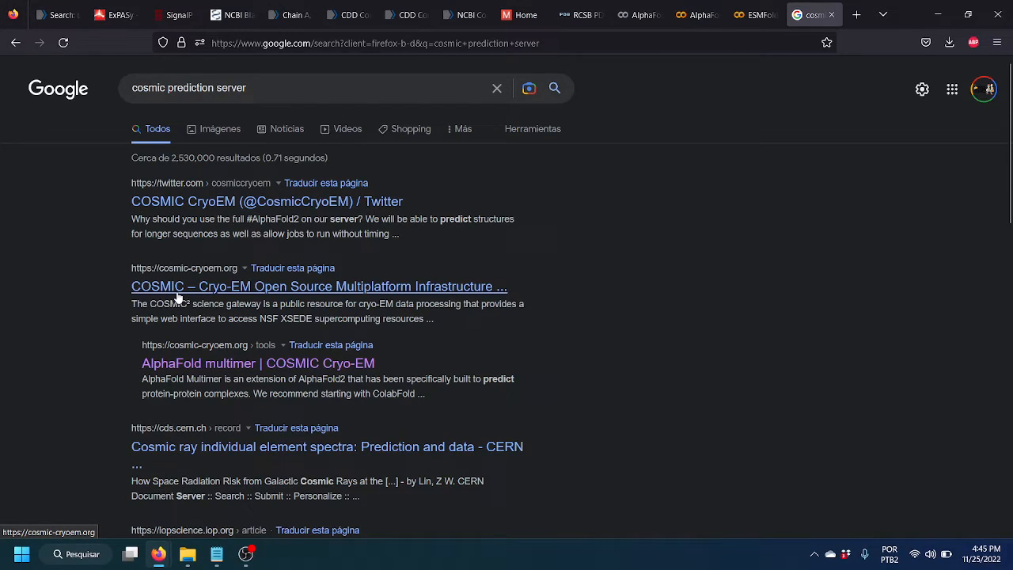
Open the COSMIC Cryo-EM site from the results, look over its home page and follow its link to the COSMIC2 science gateway
click(178, 295)
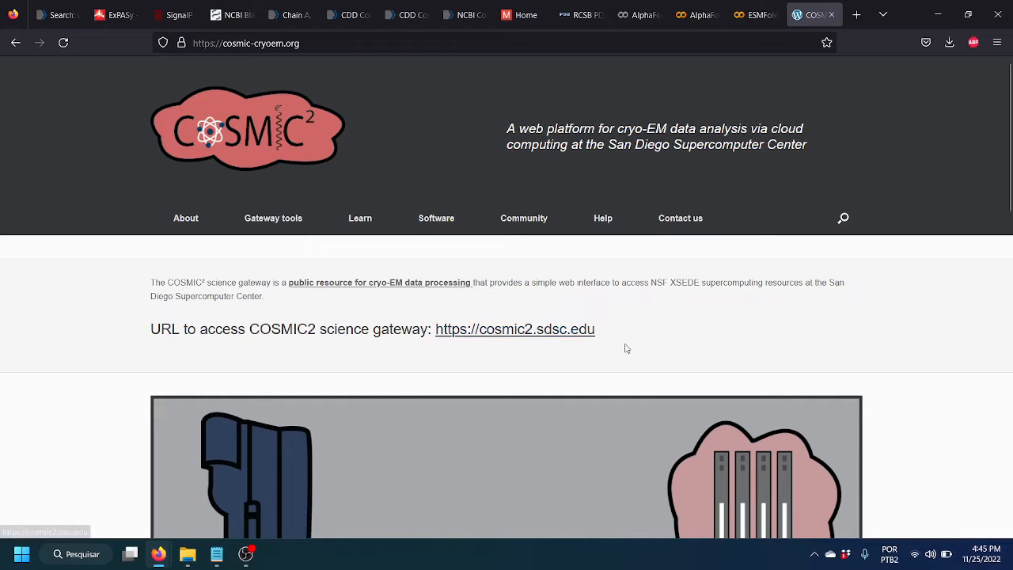
scroll(625, 345, down, 2)
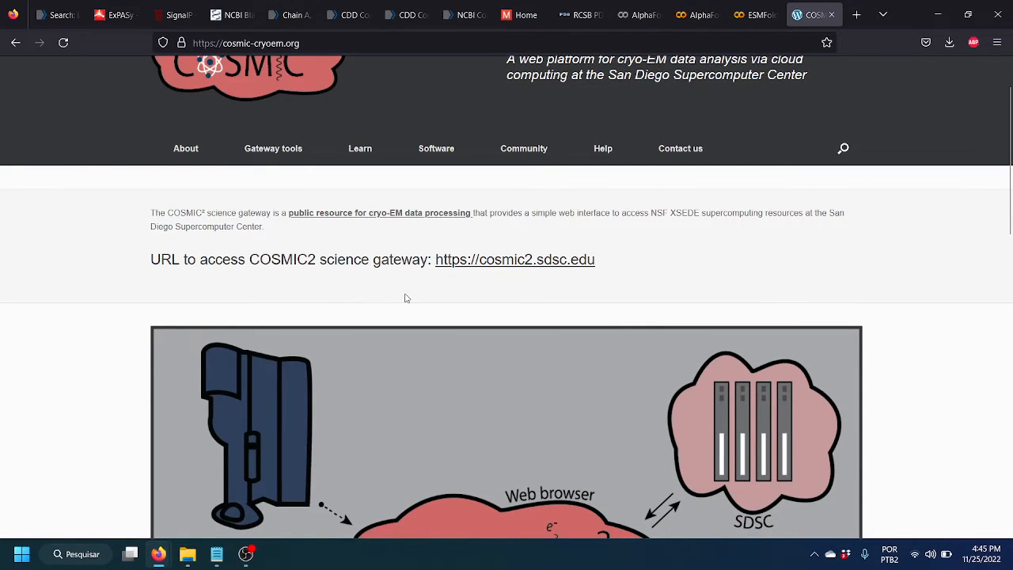
scroll(405, 297, up, 2)
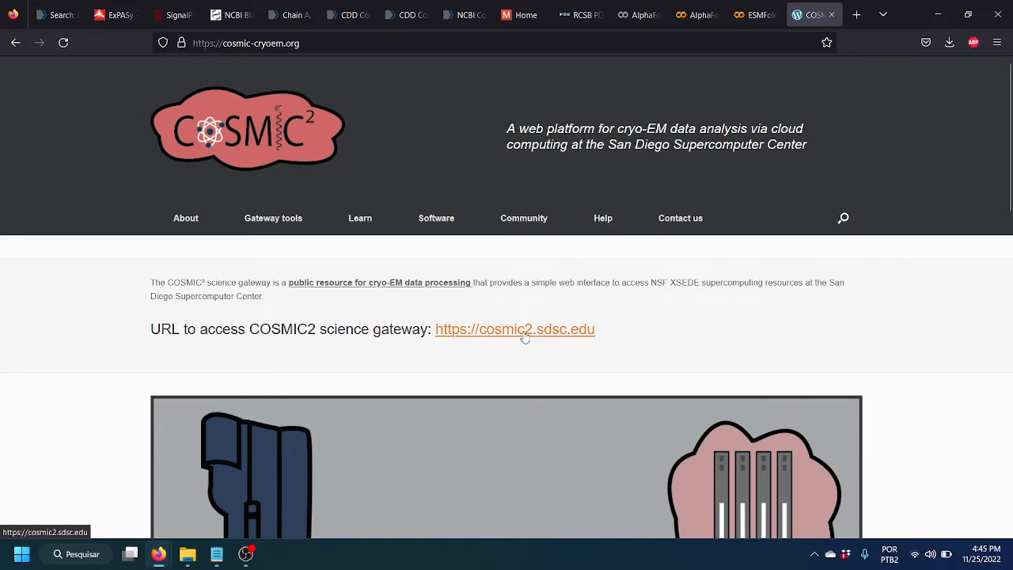
scroll(525, 338, down, 8)
scroll(524, 336, up, 4)
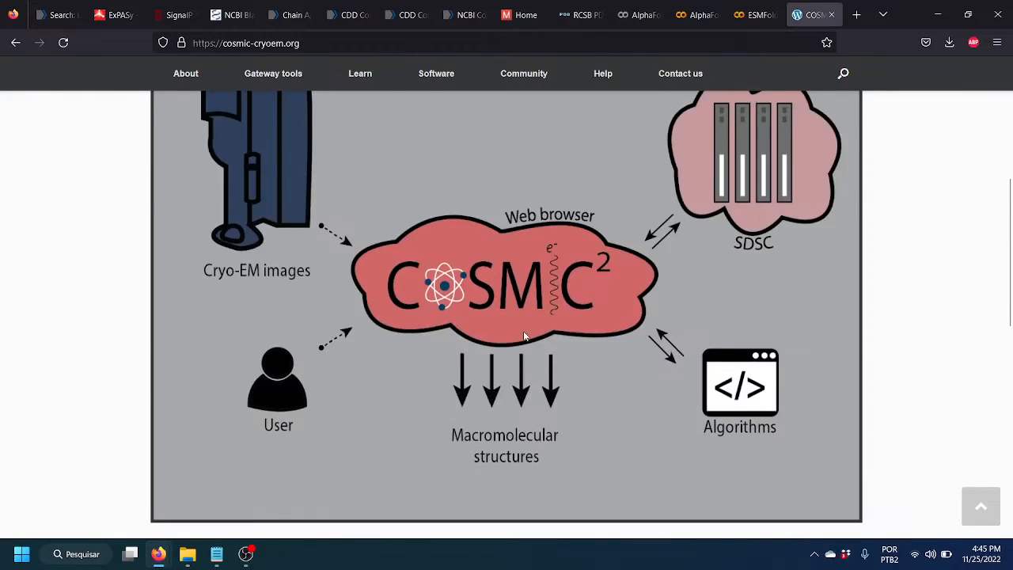
scroll(524, 336, up, 4)
click(533, 332)
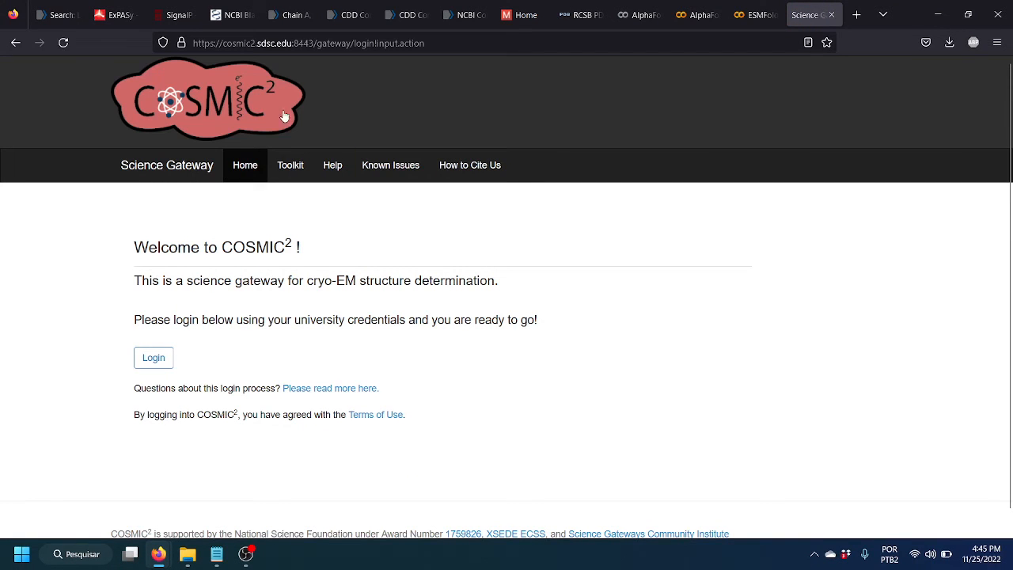
Copy the COSMIC2 gateway login page address and send it to all participants in the Google Meet call chat
click(431, 40)
key(ctrl+c)
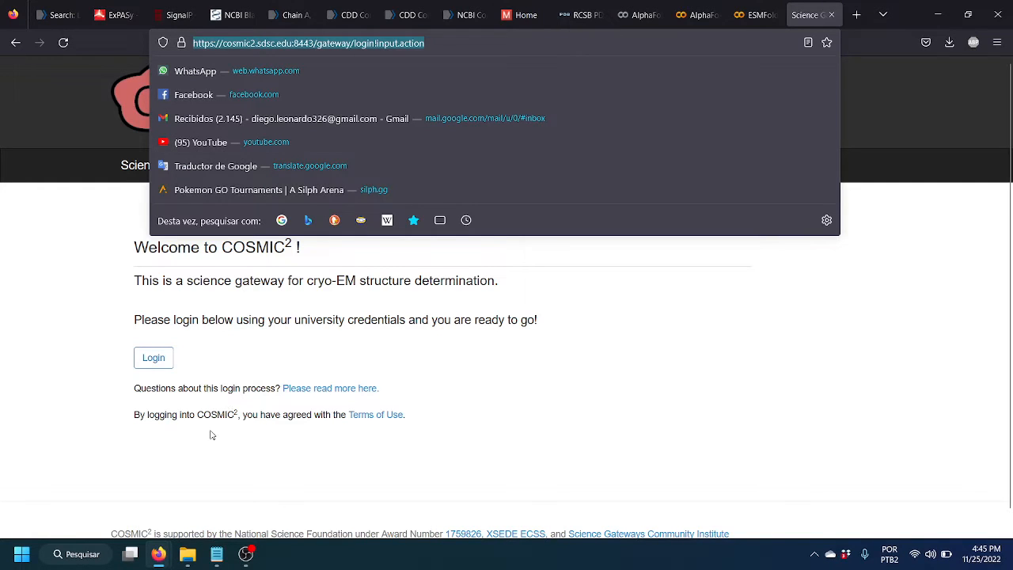
mouse_move(176, 558)
click(79, 502)
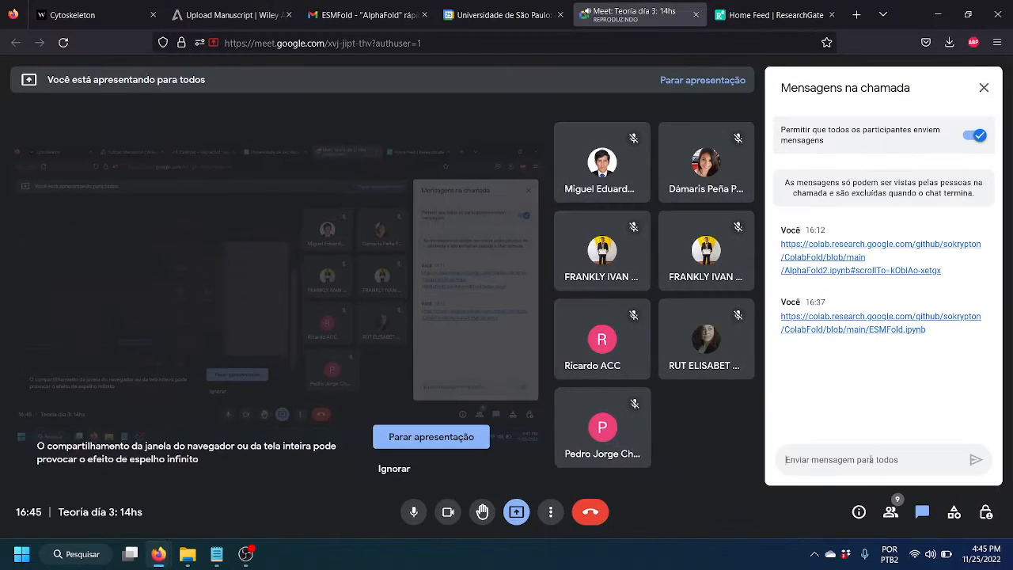
click(846, 458)
key(ctrl+v)
key(Return)
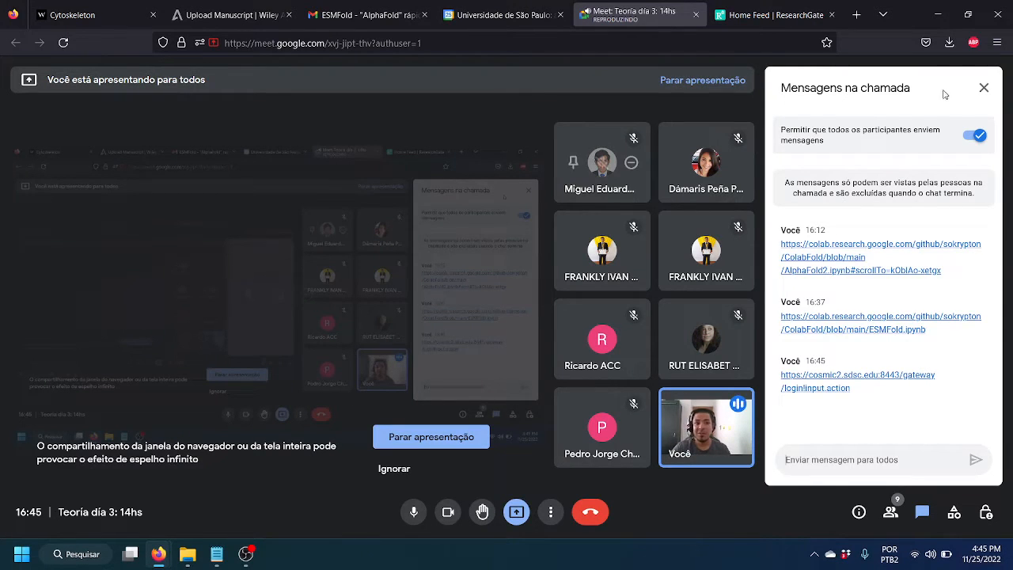
Return to the COSMIC2 gateway login page and dismiss the Meet presentation notification
click(938, 14)
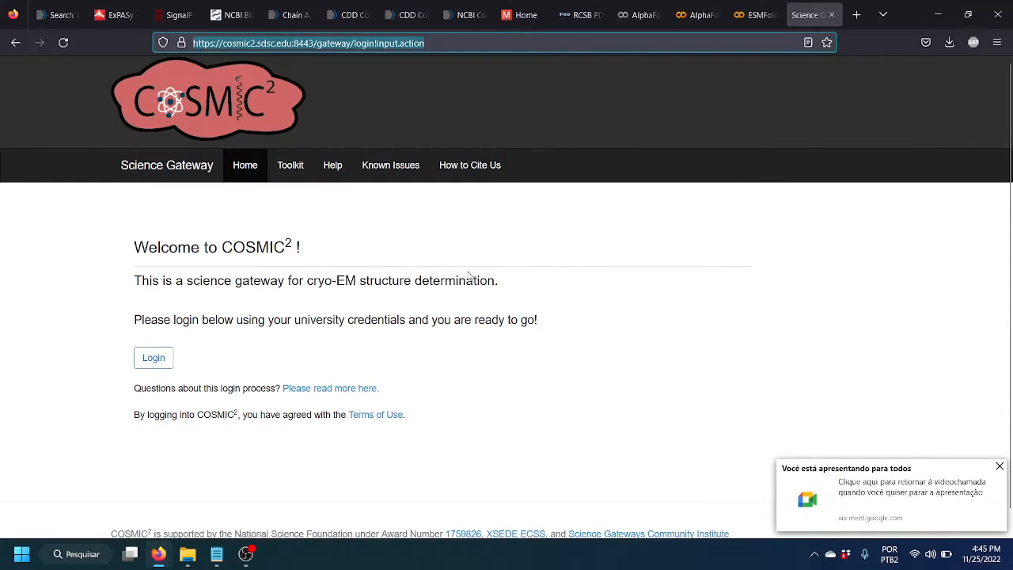
click(999, 467)
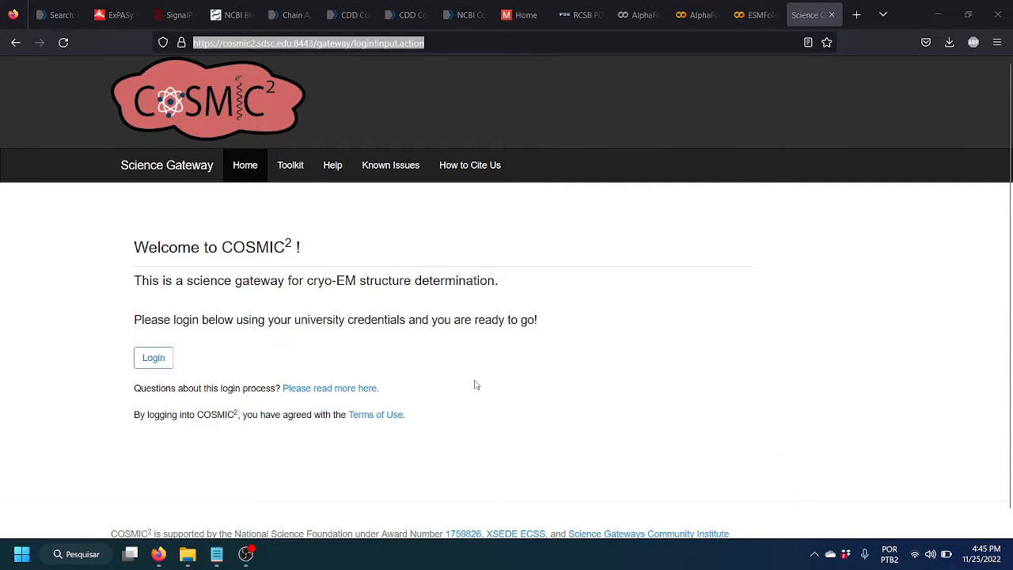
click(533, 239)
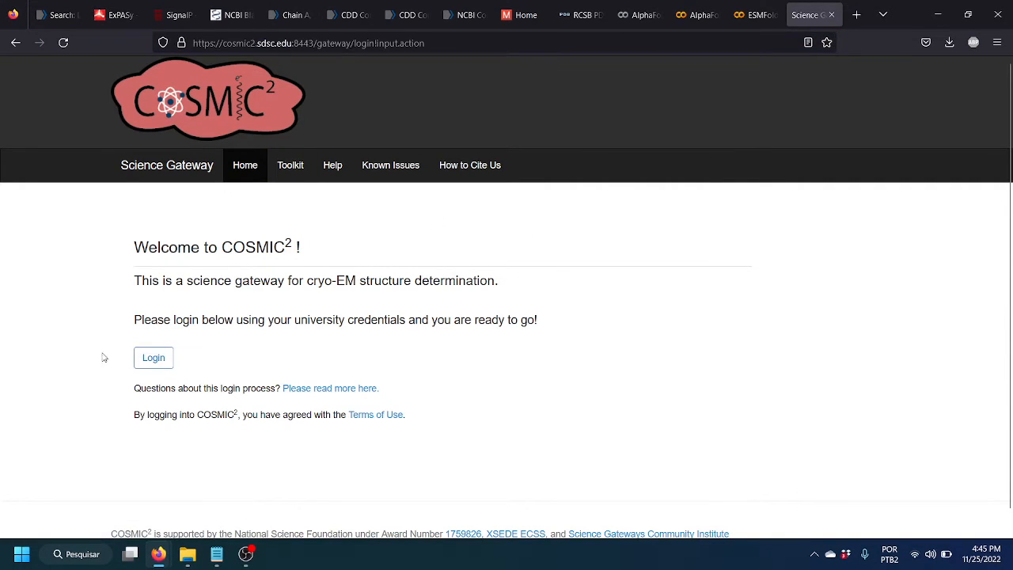
Start the COSMIC2 login through Globus and look through the list of organizations accepted for an organizational login
click(157, 357)
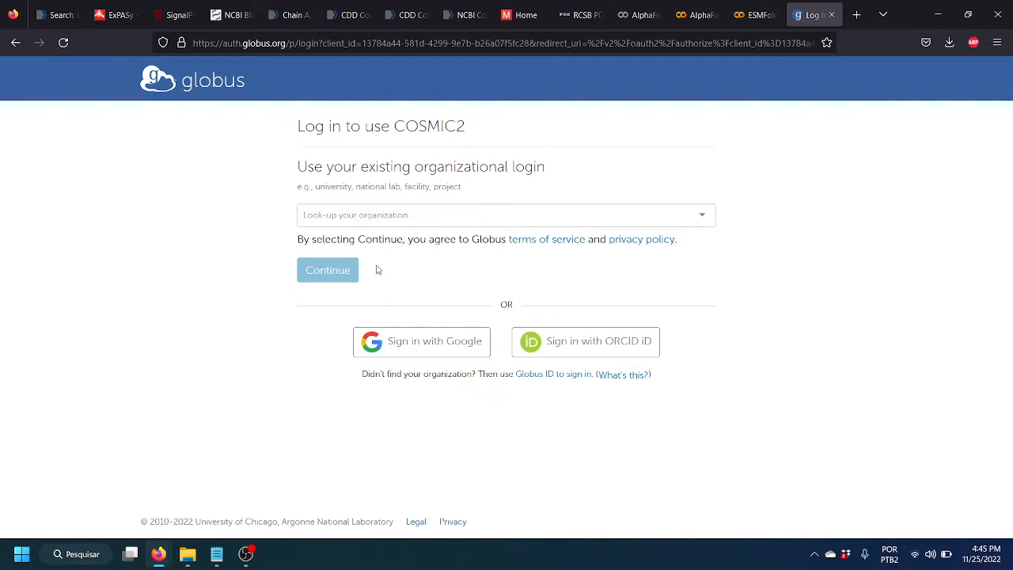
click(15, 42)
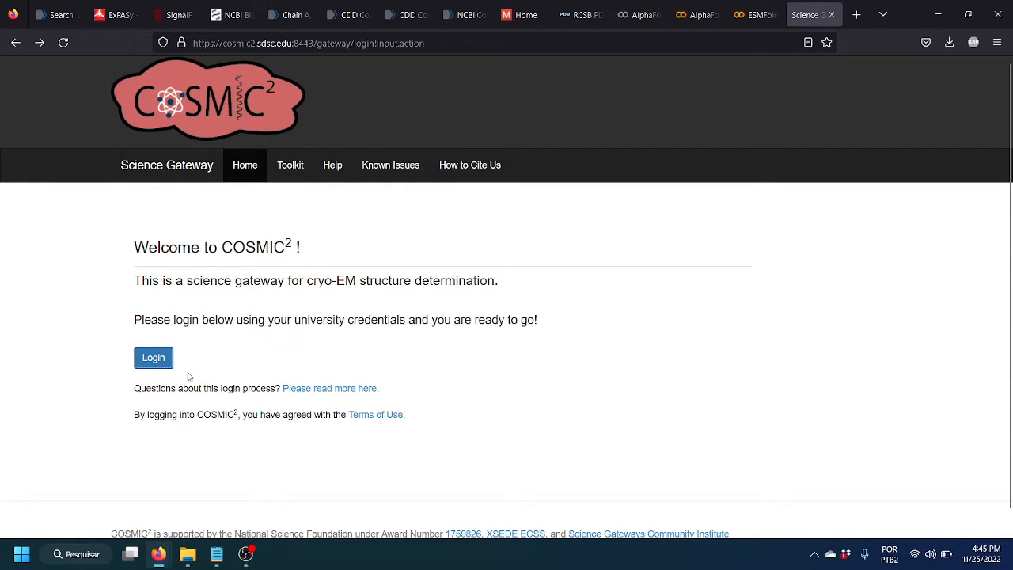
click(165, 367)
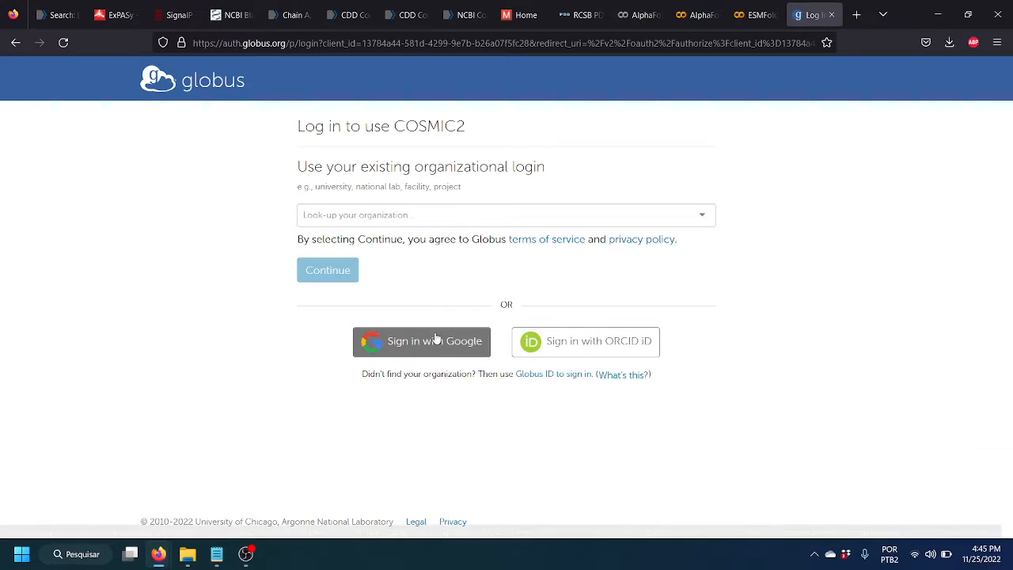
click(370, 221)
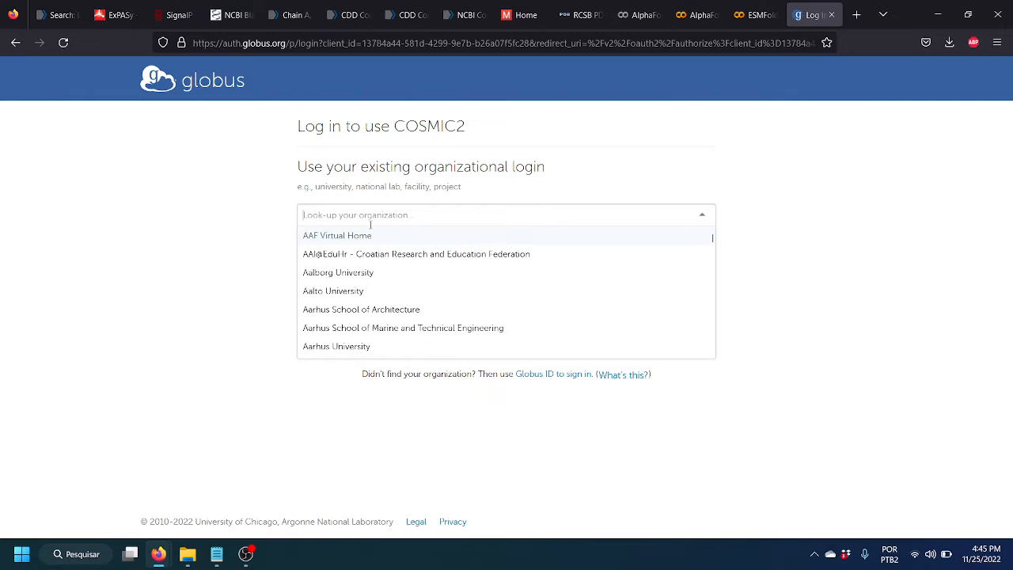
scroll(377, 252, down, 10)
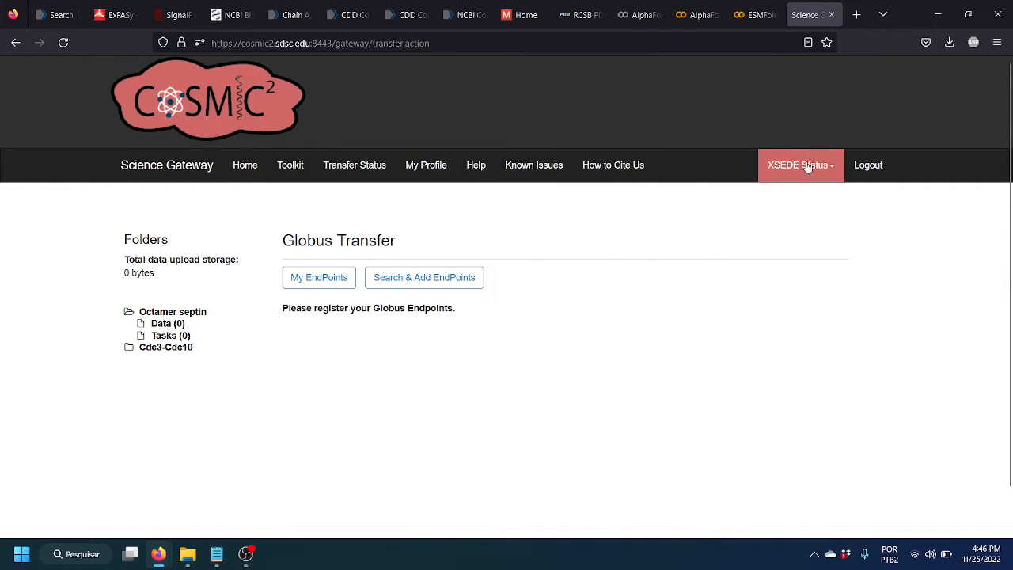
Check the XSEDE Status options and go to the Science Gateway home page
click(833, 167)
click(834, 170)
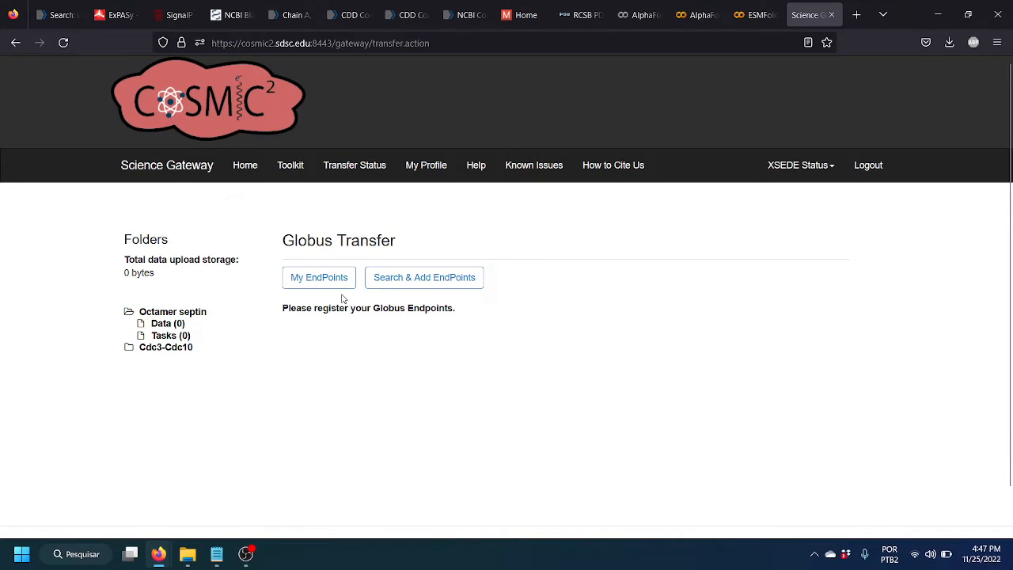
click(261, 181)
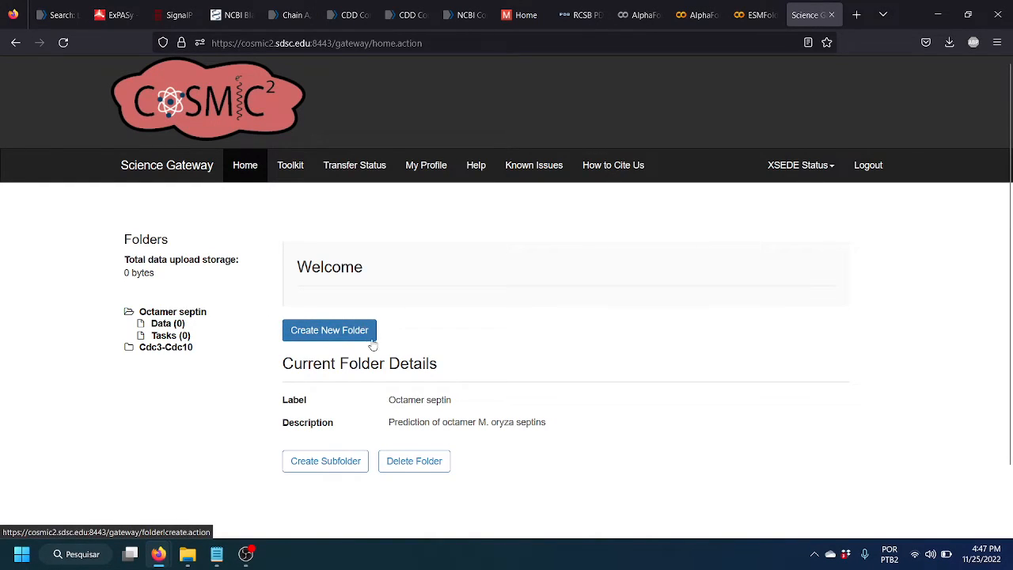
Switch to Seqs.txt in Notepad and copy the whole GalDH protein entry, including its >GalDH header line
mouse_move(220, 554)
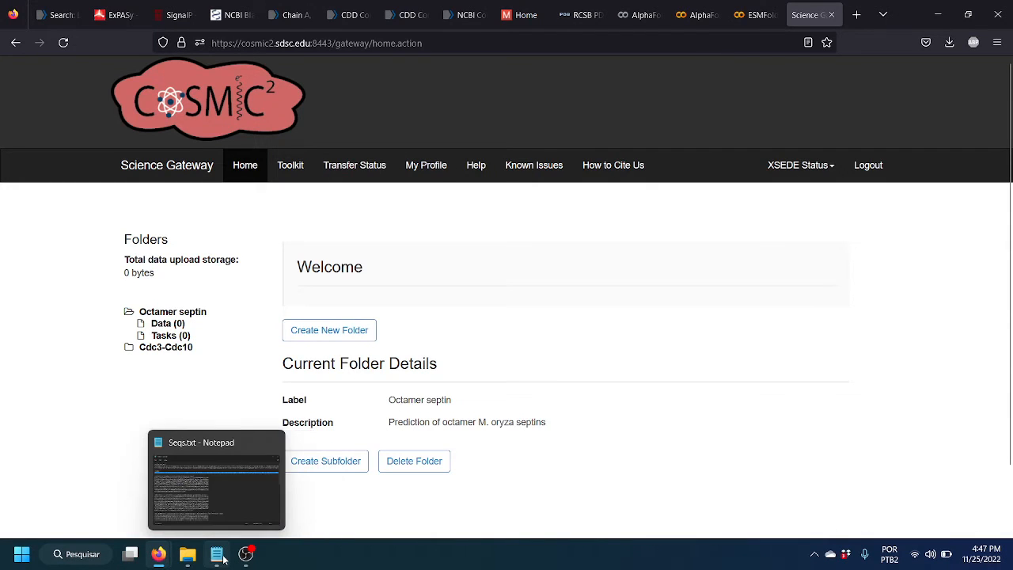
click(227, 496)
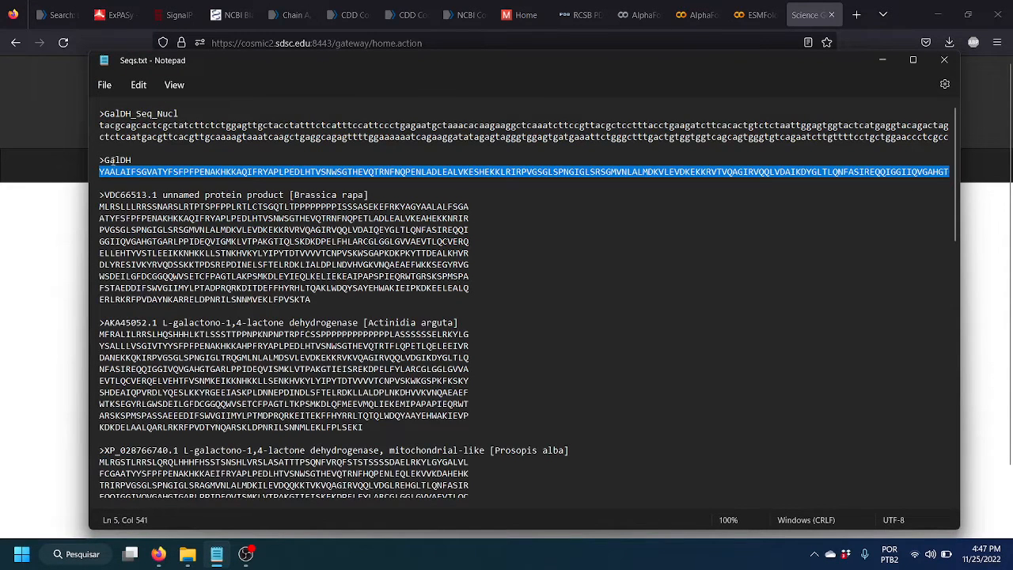
drag(100, 160, 123, 172)
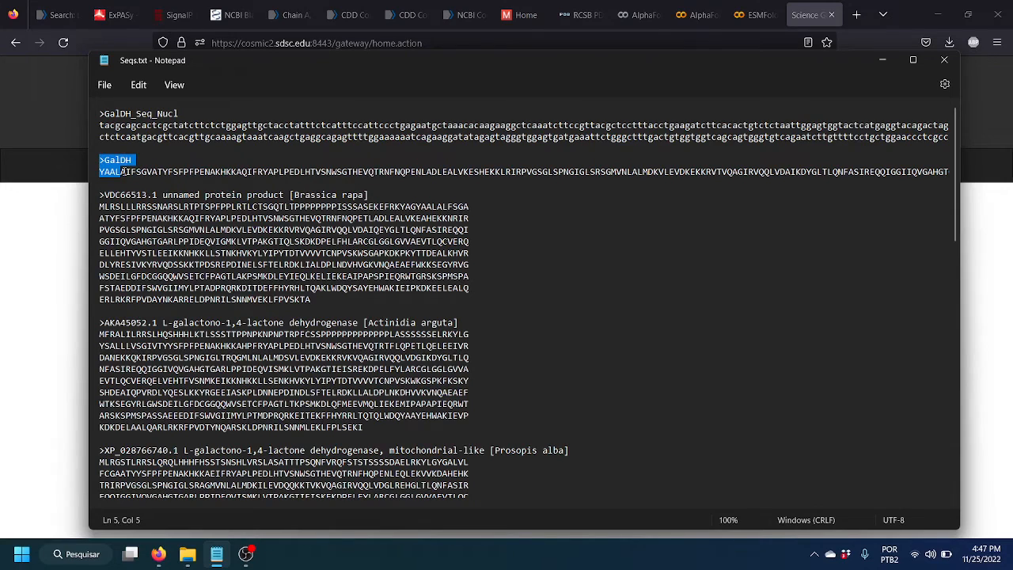
key(shift+End)
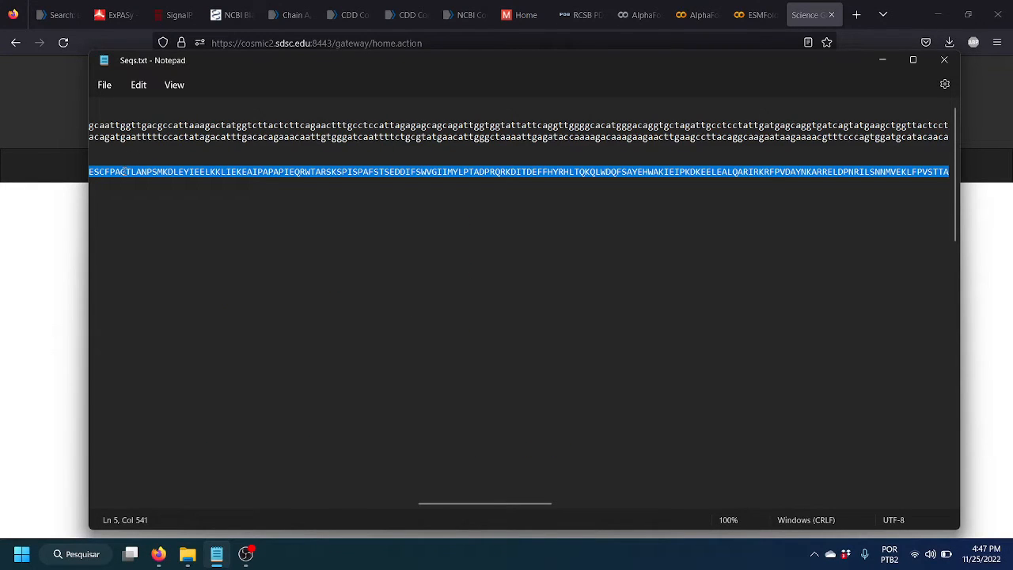
key(alt+f)
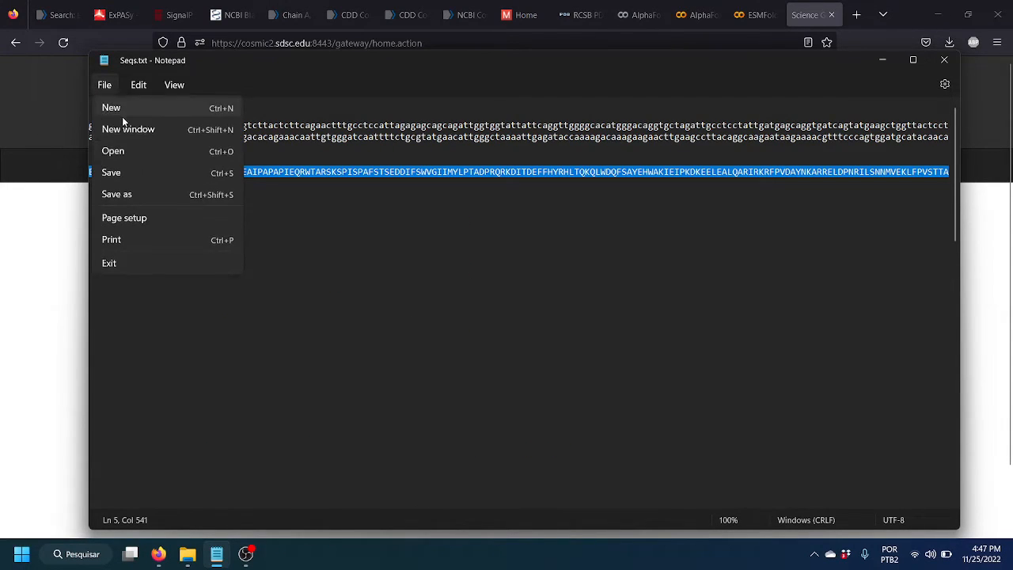
click(198, 199)
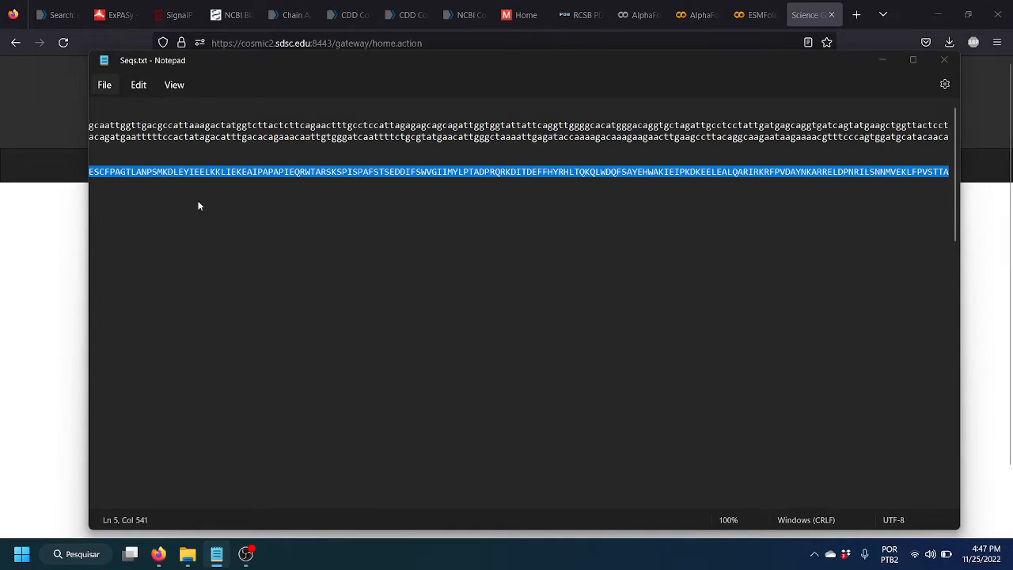
click(581, 60)
Create a new blank Notepad document and paste the GalDH header and protein sequence into it
click(105, 85)
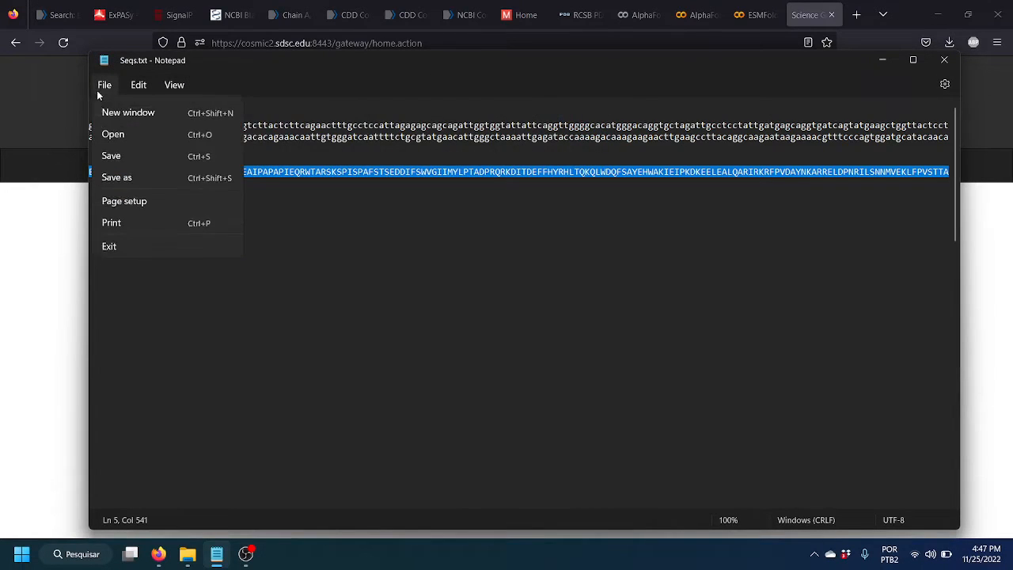
click(106, 106)
key(ctrl+v)
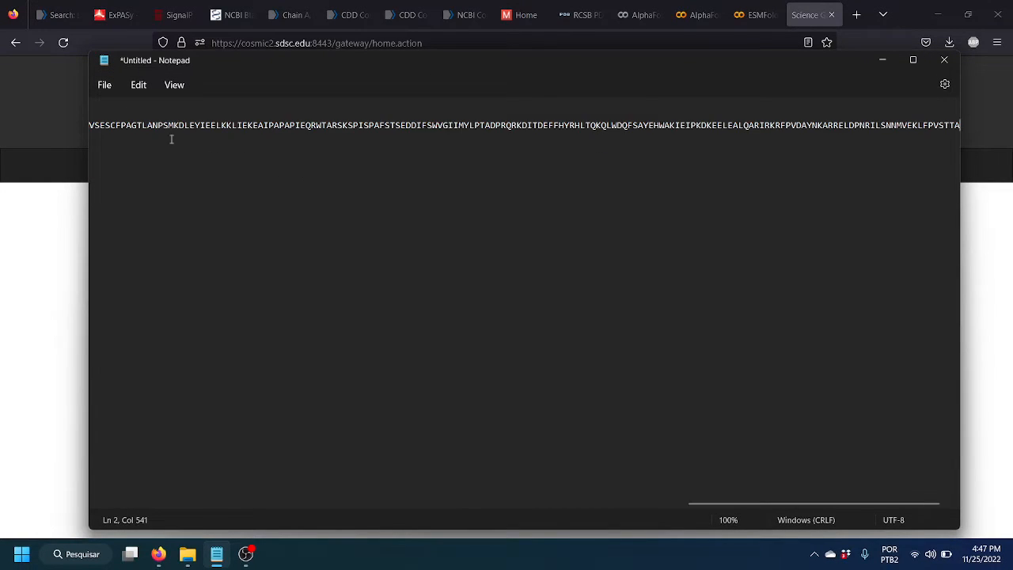
Save the document on the Desktop as galDH.fasta with the file type All files, and close Notepad
click(115, 84)
click(135, 194)
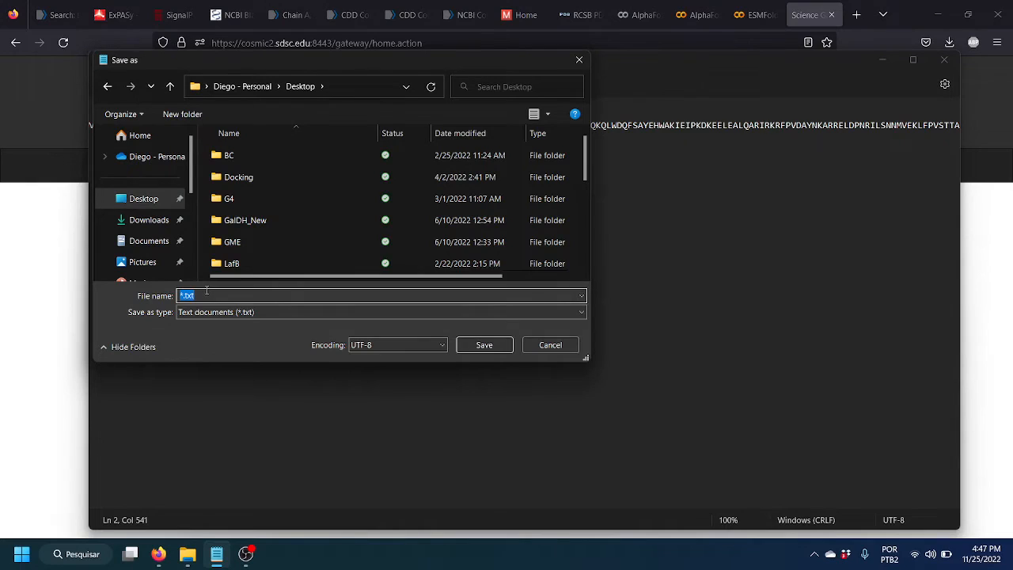
text(galDH)
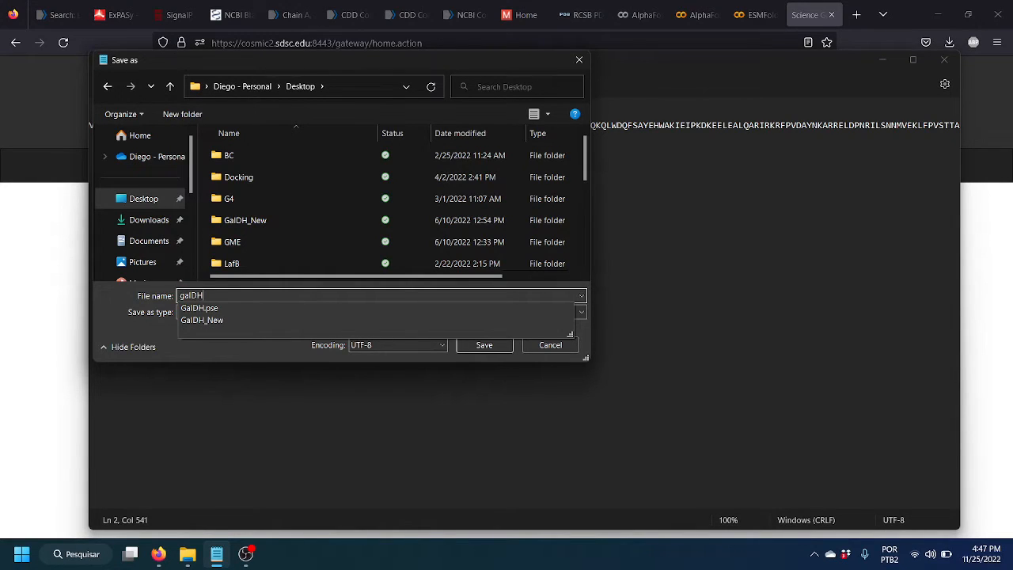
text(.fasta)
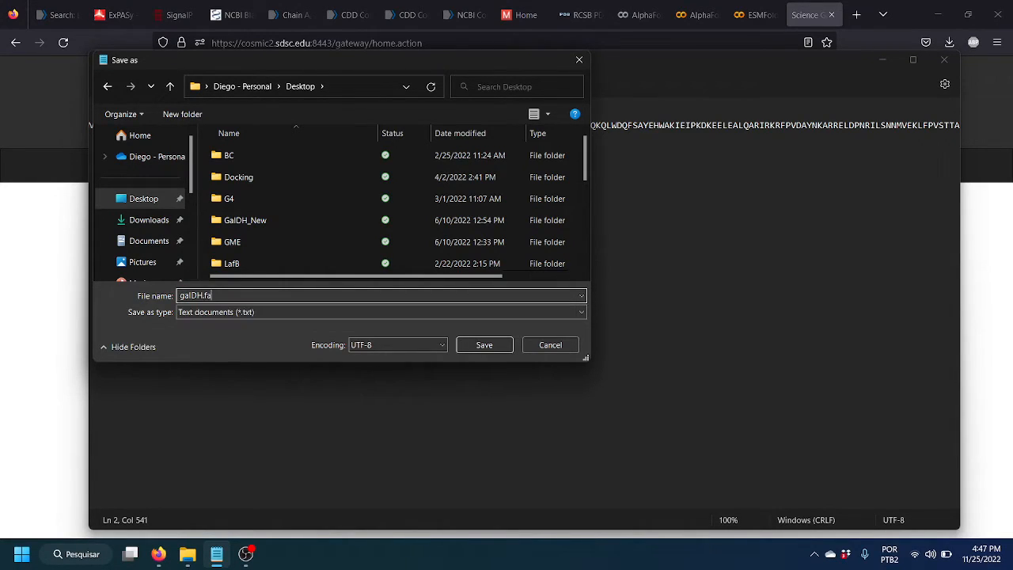
click(198, 313)
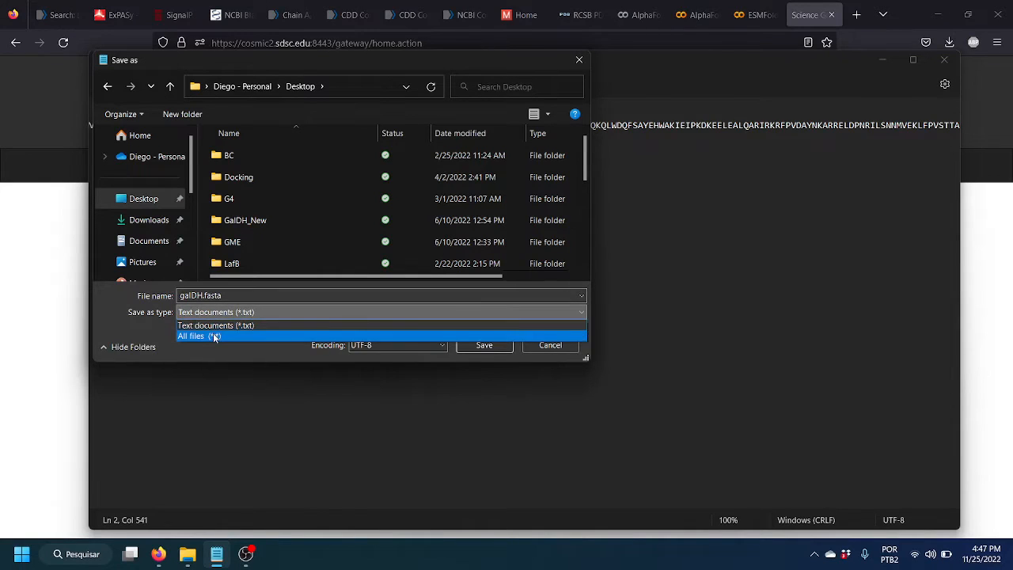
click(210, 334)
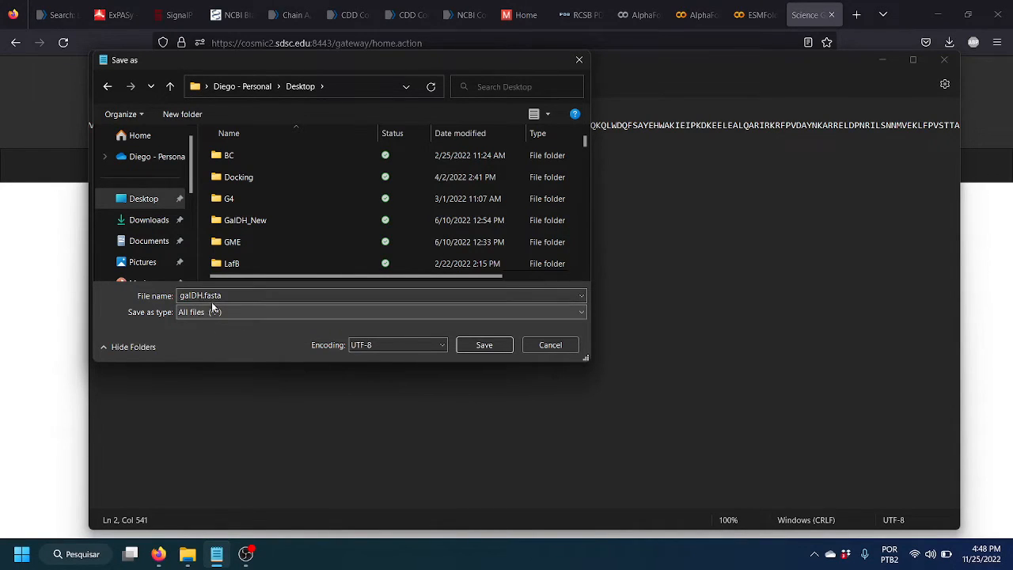
click(483, 346)
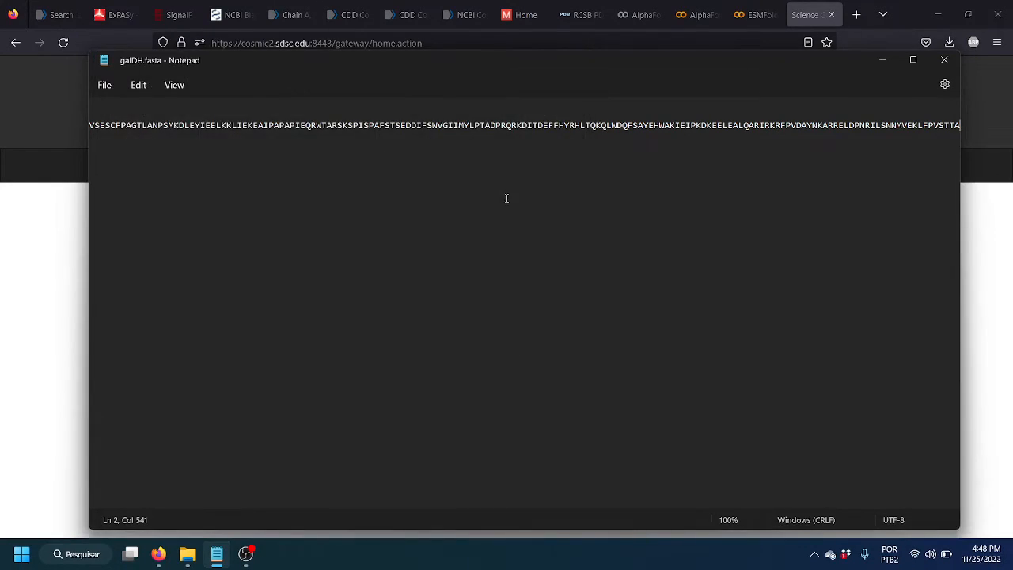
click(944, 60)
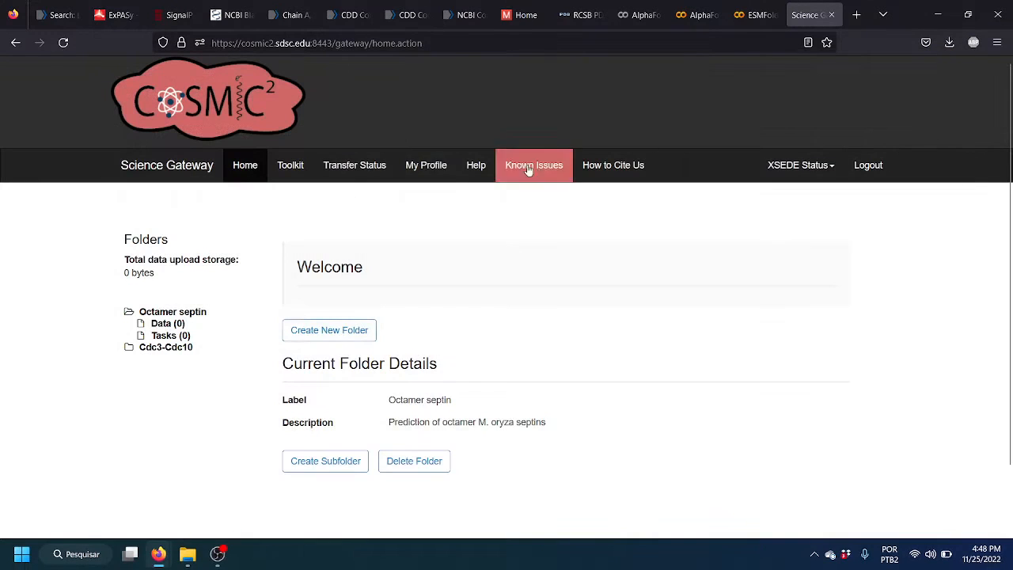
Create a new gateway folder labelled GalDH with the description "test"
scroll(222, 334, down, 2)
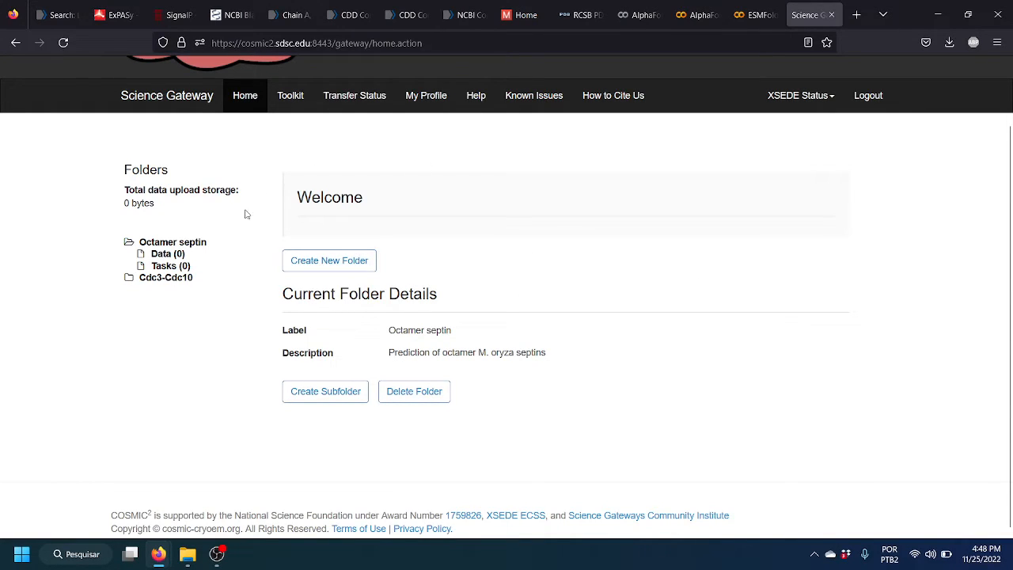
click(333, 270)
click(328, 261)
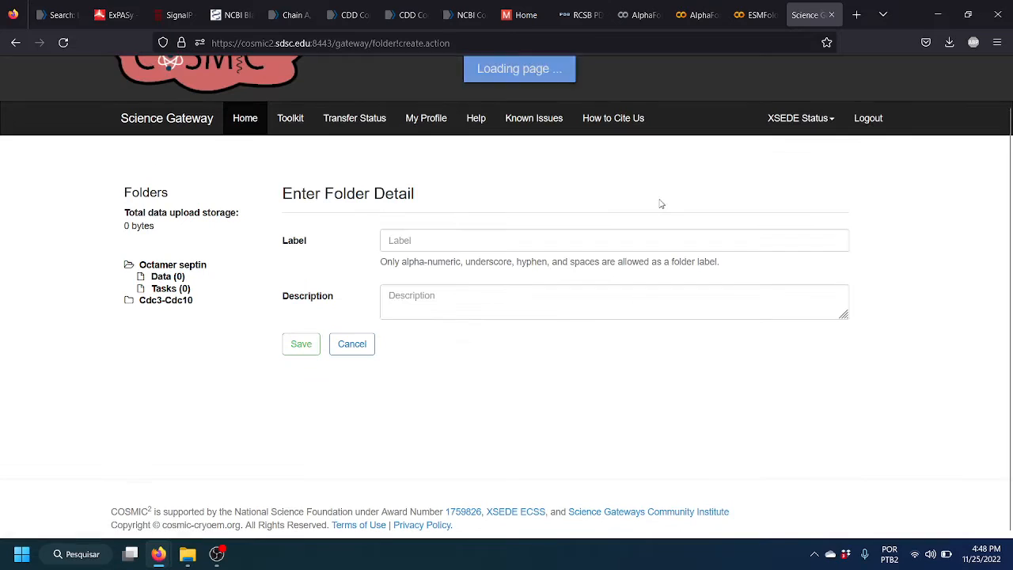
click(456, 240)
text(GalDH)
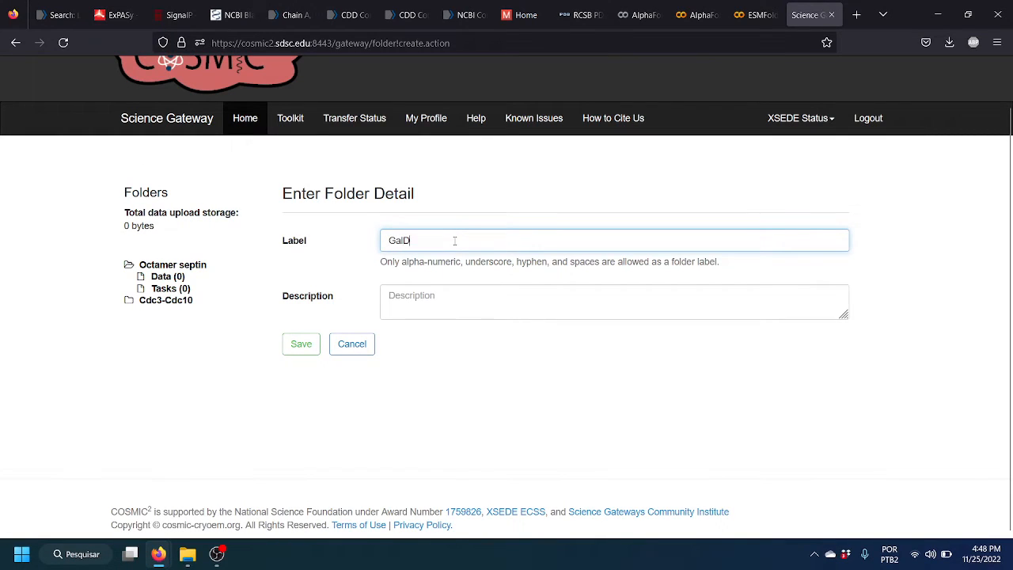
click(435, 293)
text(test)
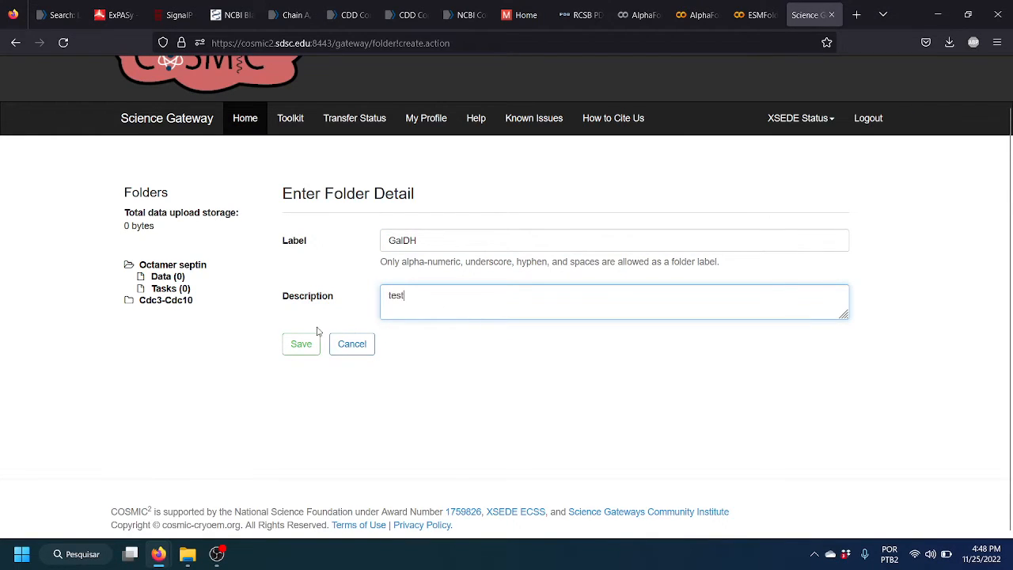
click(301, 345)
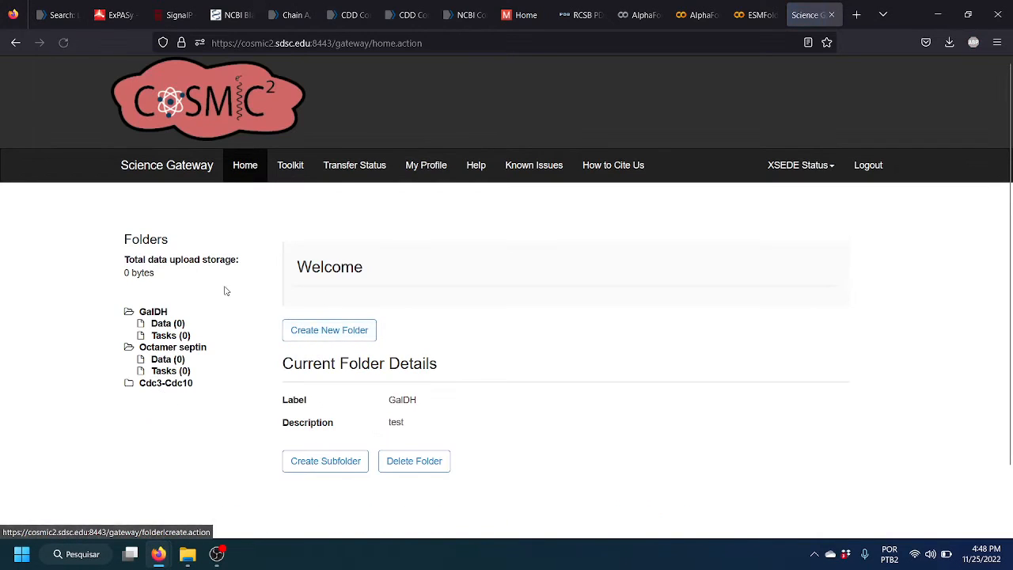
Open the GalDH folder's data section and bring up the form for uploading data via browser
click(155, 313)
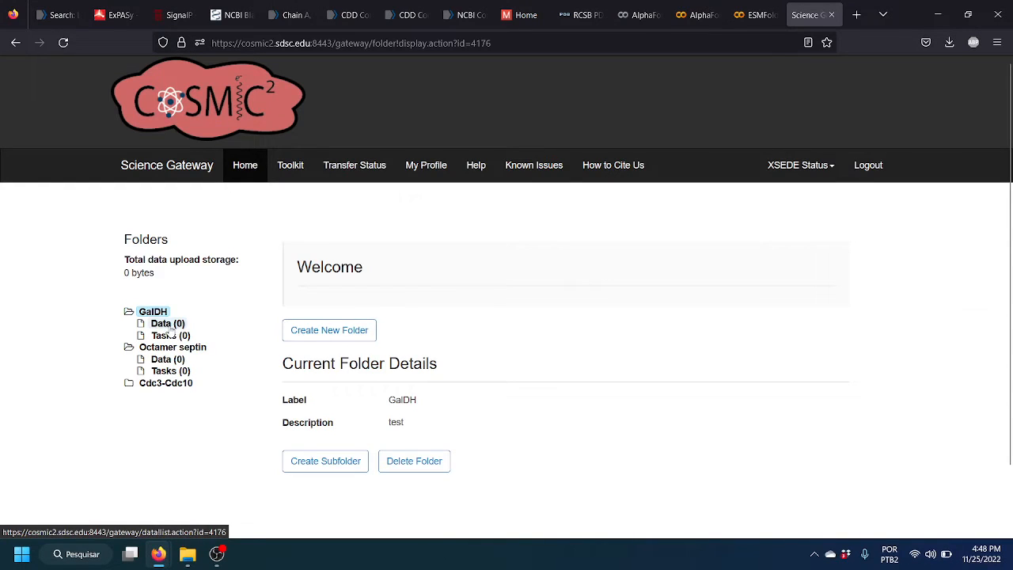
click(168, 324)
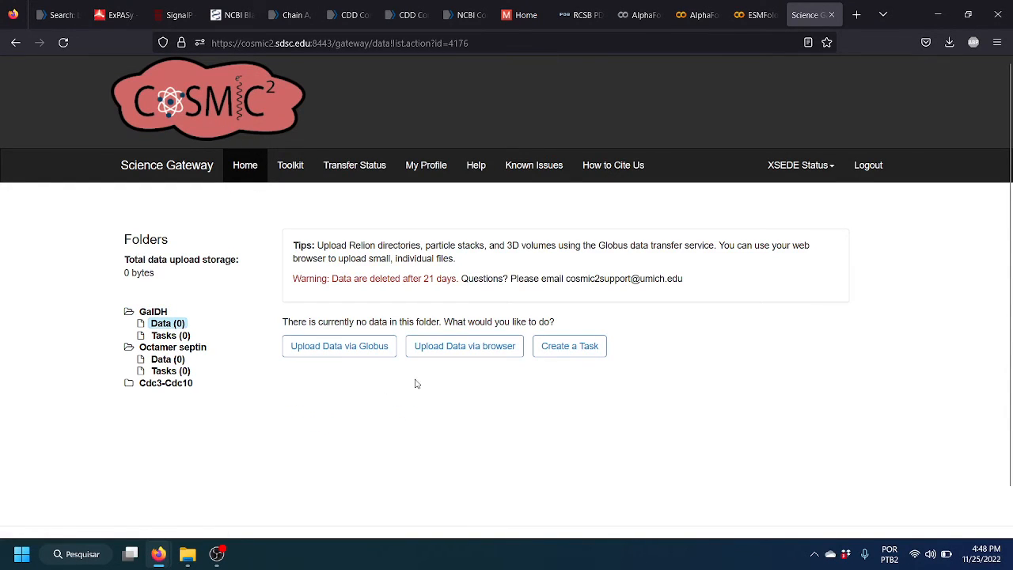
click(503, 357)
click(460, 349)
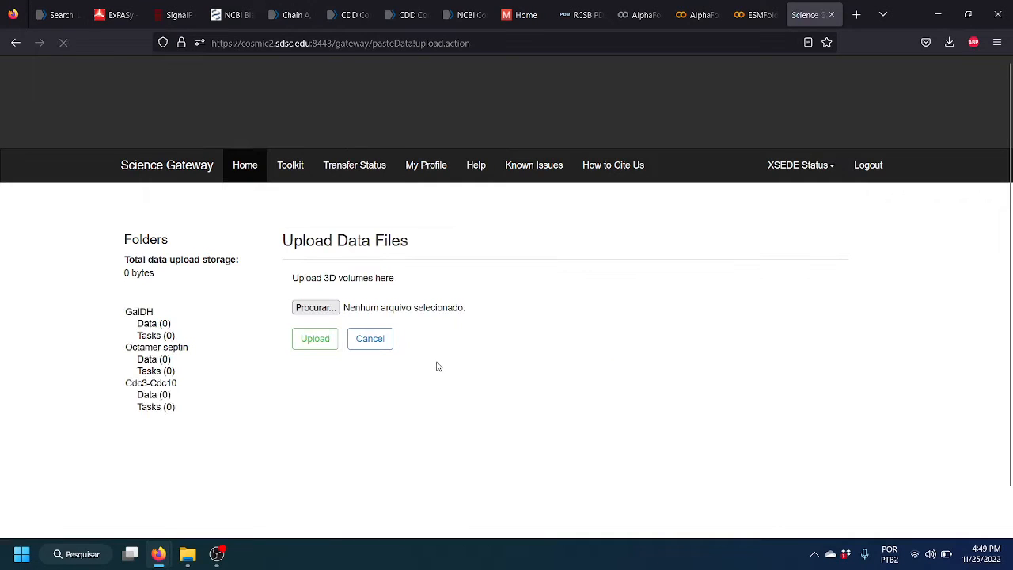
Upload galDH.fasta from the Desktop to the GalDH folder's data section, sorting the files by date to find it
click(319, 313)
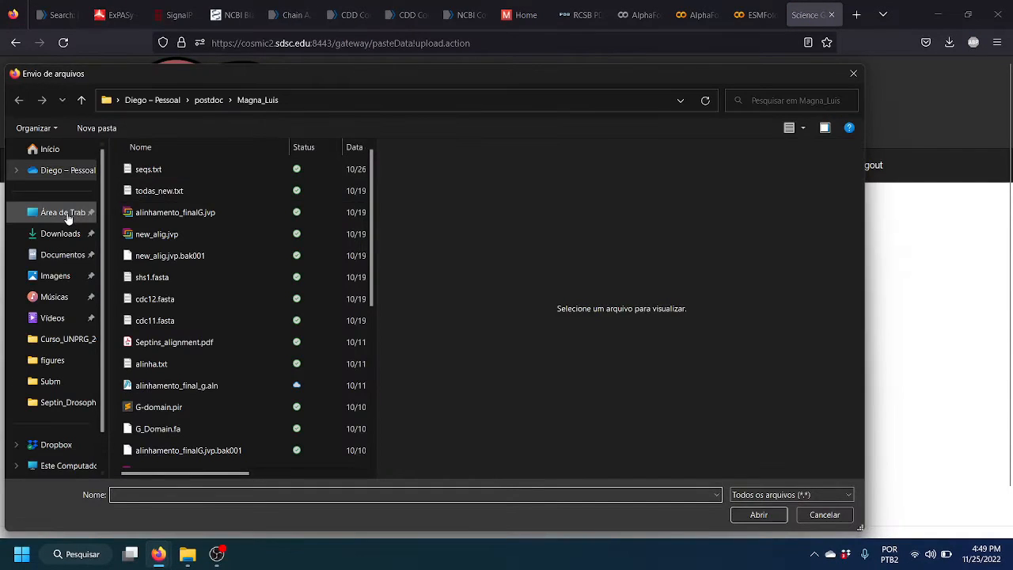
click(63, 216)
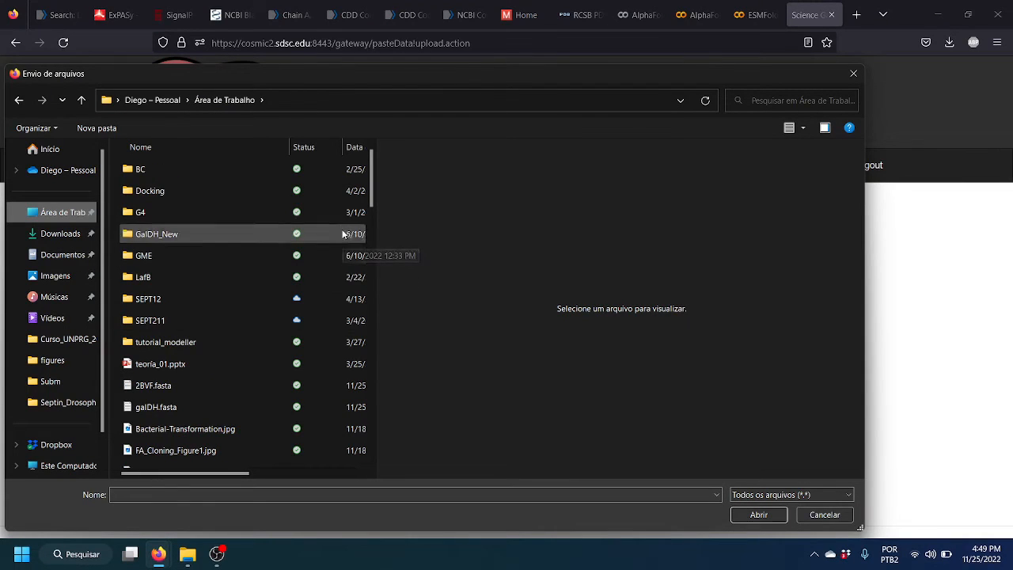
click(751, 495)
click(760, 510)
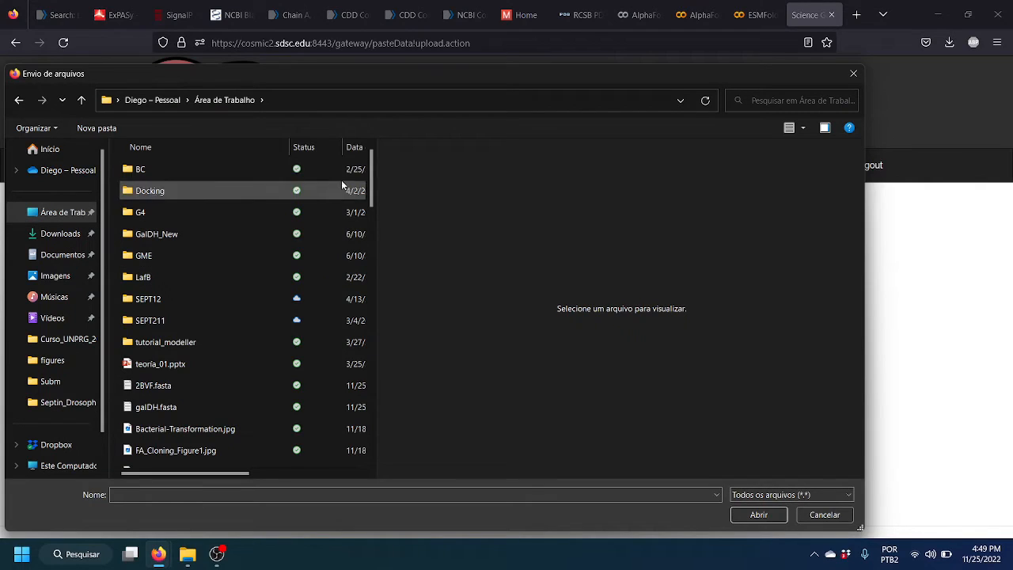
click(354, 147)
click(158, 171)
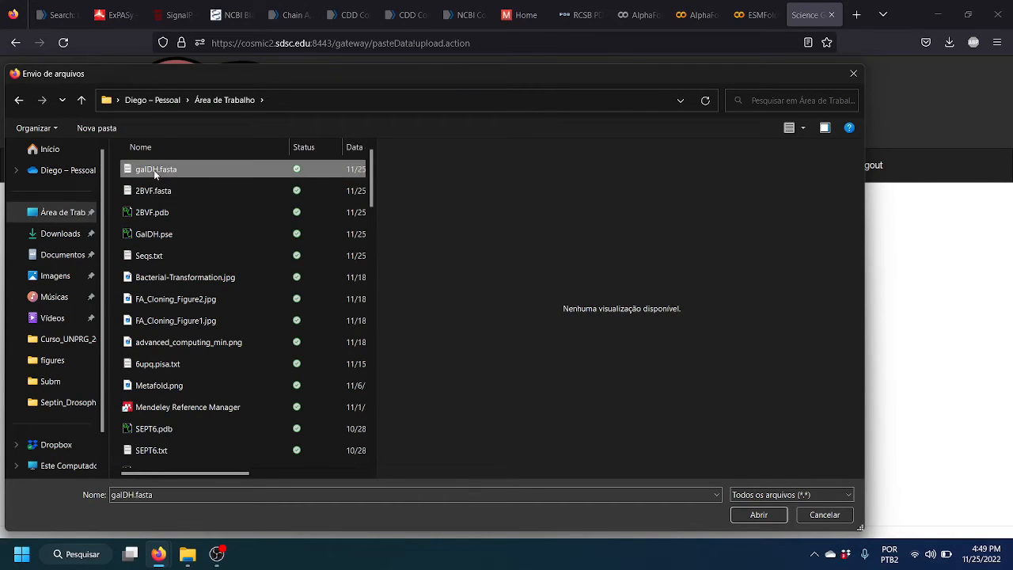
click(756, 516)
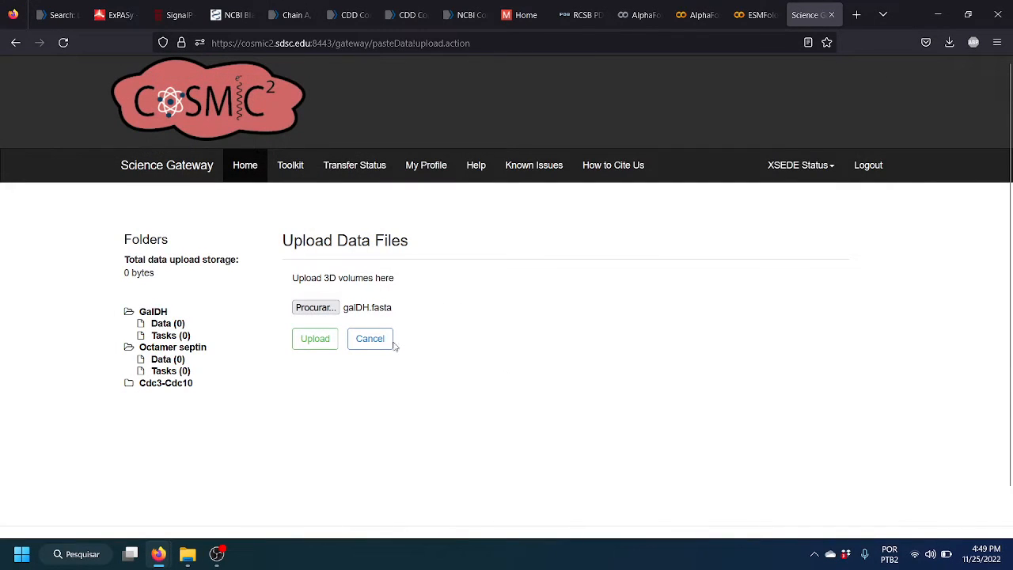
click(313, 349)
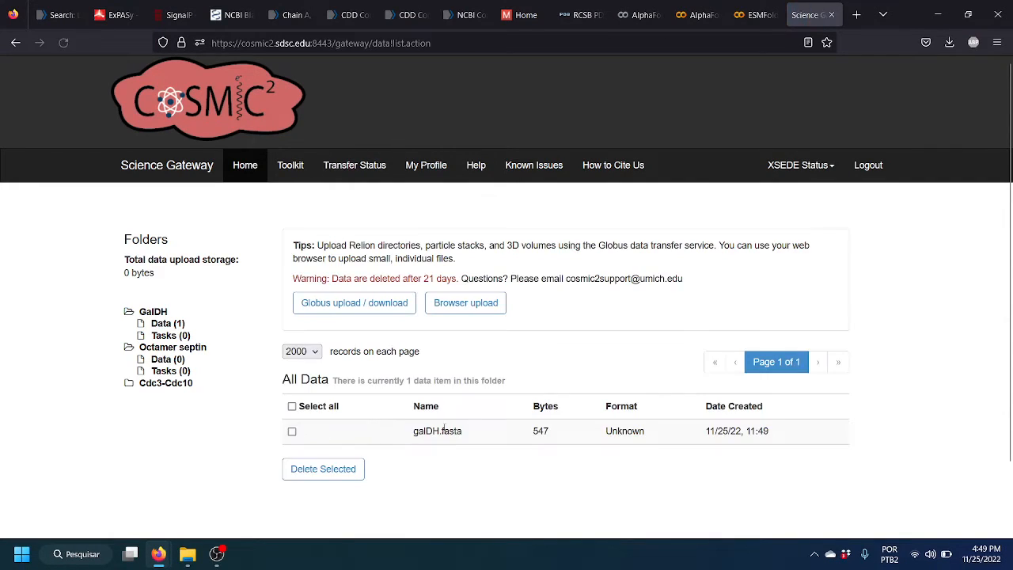
key(ctrl+plus)
key(ctrl+plus)
scroll(380, 356, down, 2)
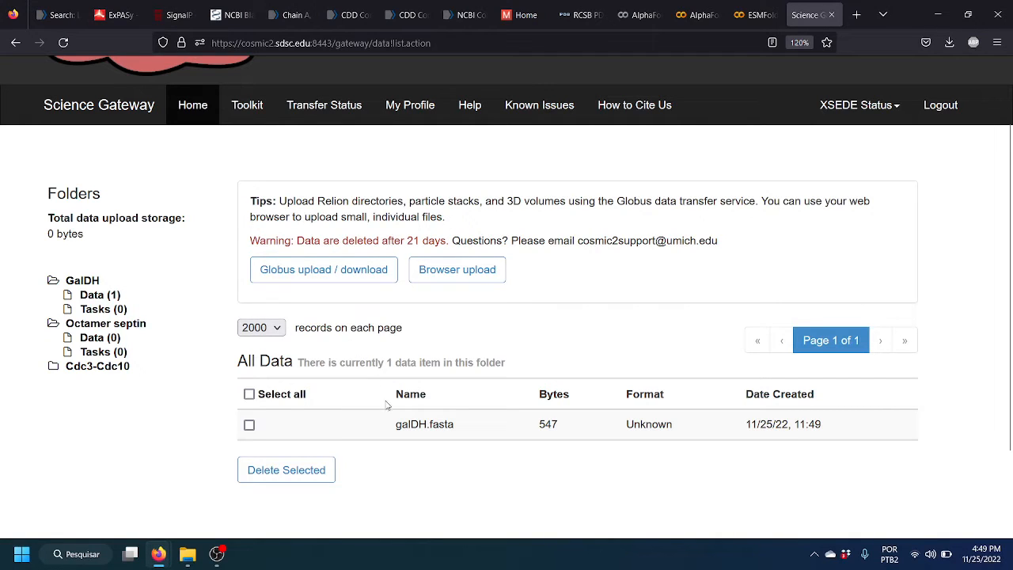
click(449, 427)
click(100, 312)
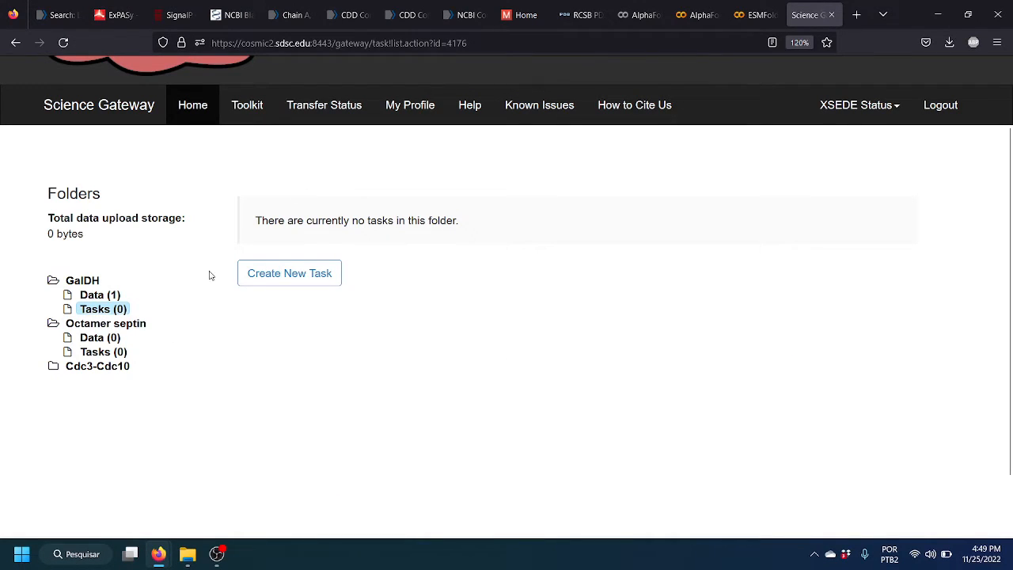
click(305, 279)
scroll(313, 338, down, 1)
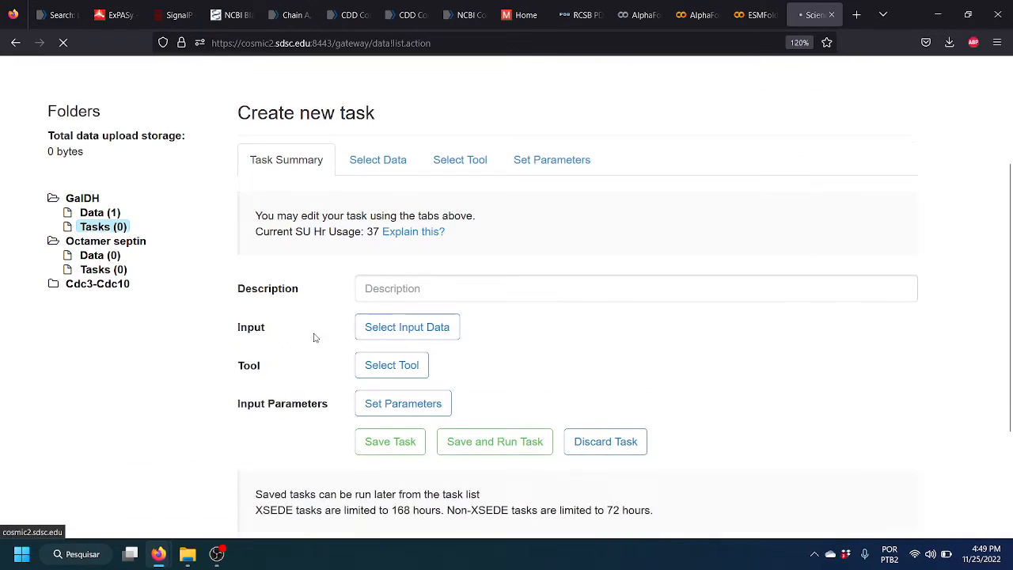
scroll(210, 378, down, 1)
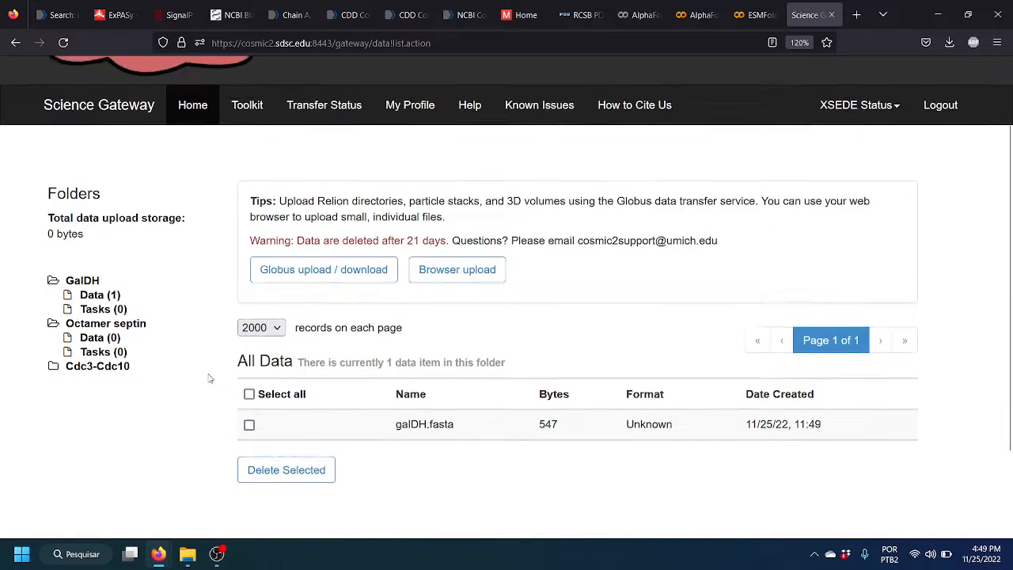
Try to select galDH.fasta in the GalDH folder's data list as the data for a task
scroll(209, 379, down, 1)
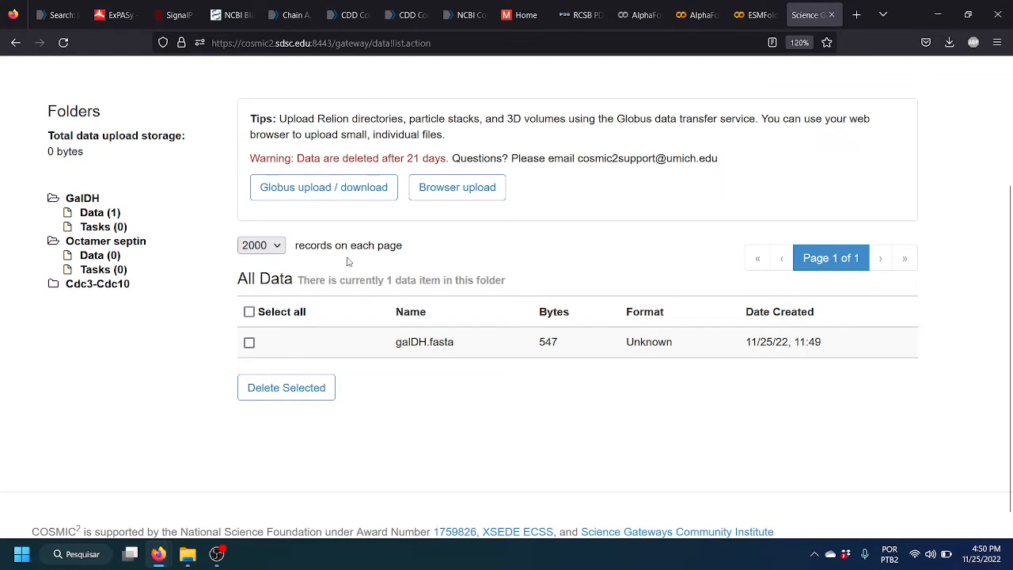
scroll(354, 293, down, 1)
click(249, 317)
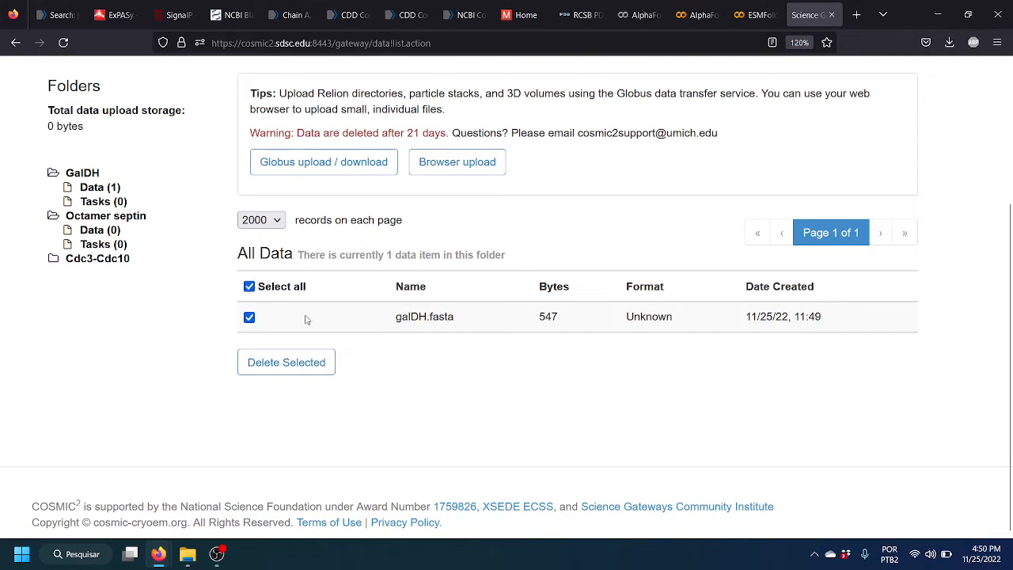
scroll(301, 319, up, 2)
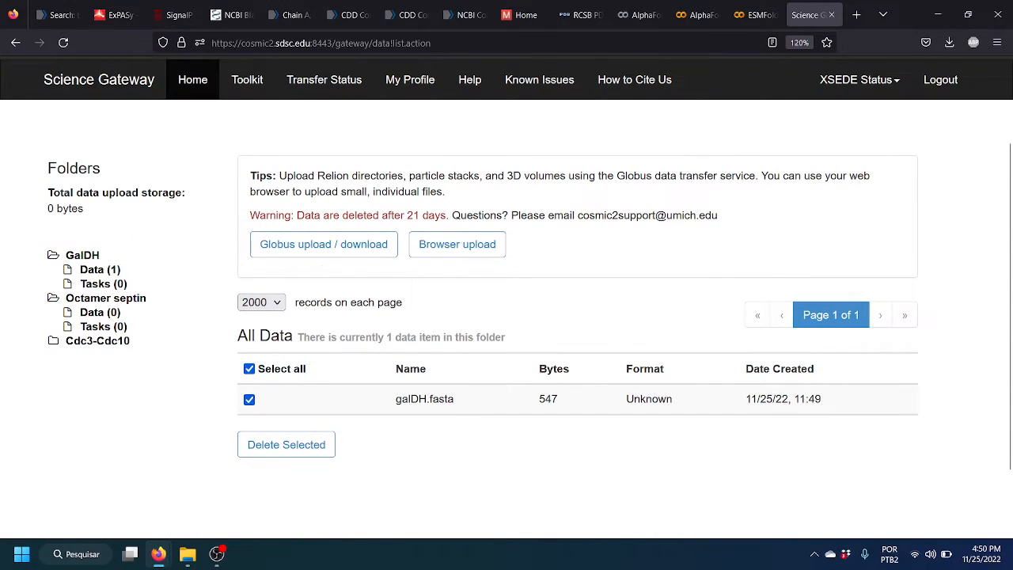
click(118, 284)
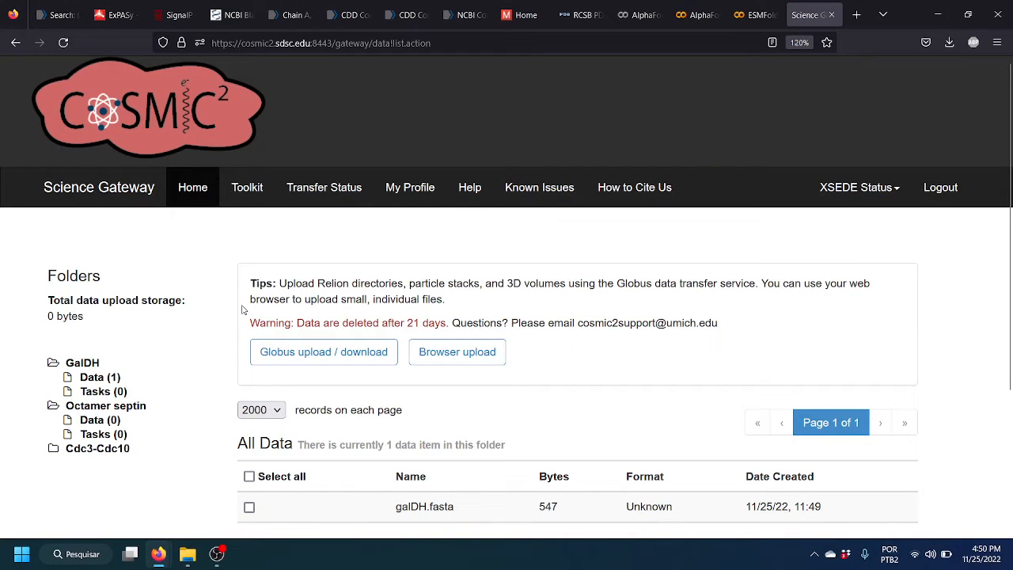
scroll(243, 310, down, 2)
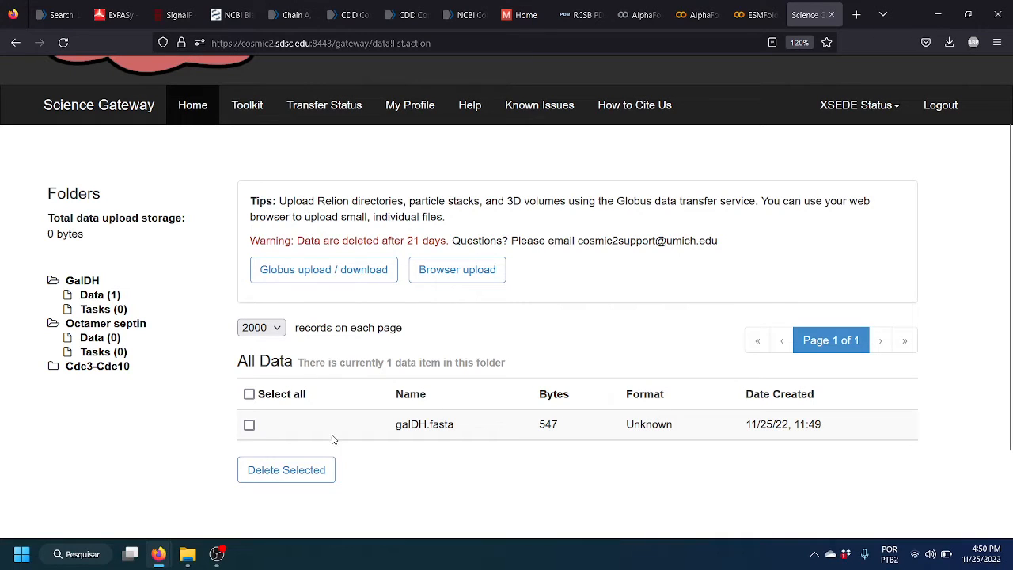
click(249, 426)
scroll(470, 450, down, 2)
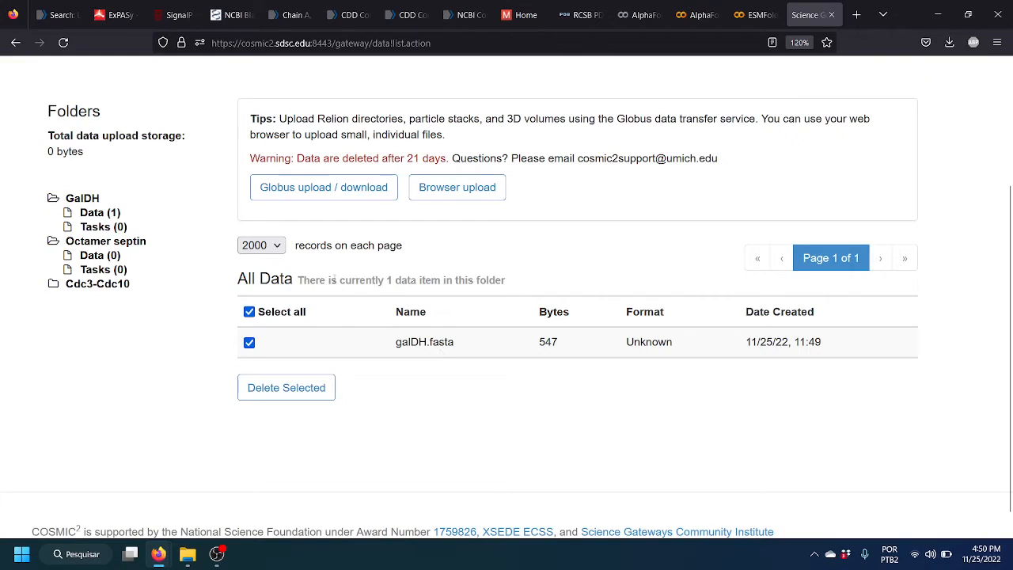
scroll(448, 372, up, 2)
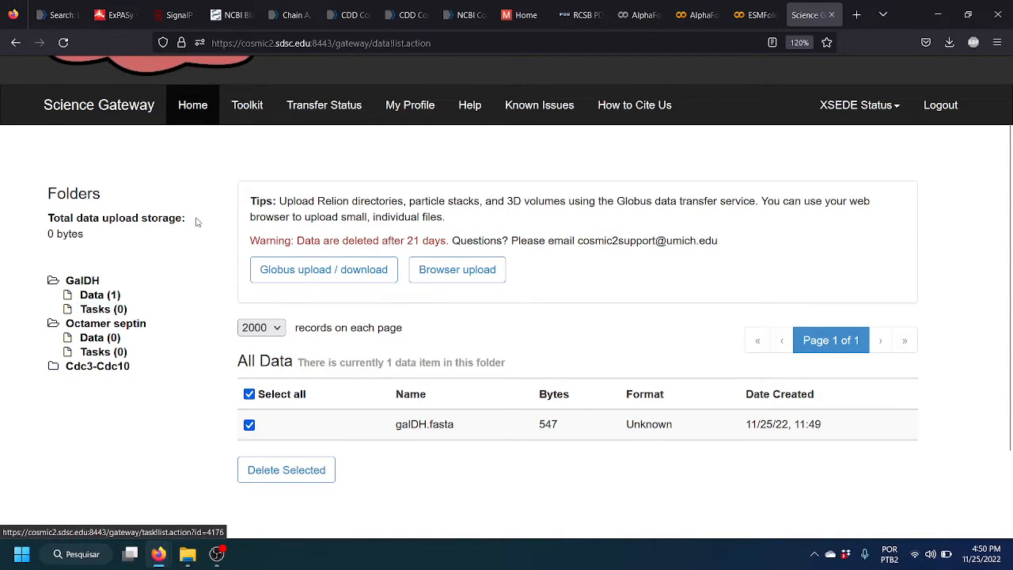
Review the protein structure prediction tools offered in the gateway's toolkit
click(246, 113)
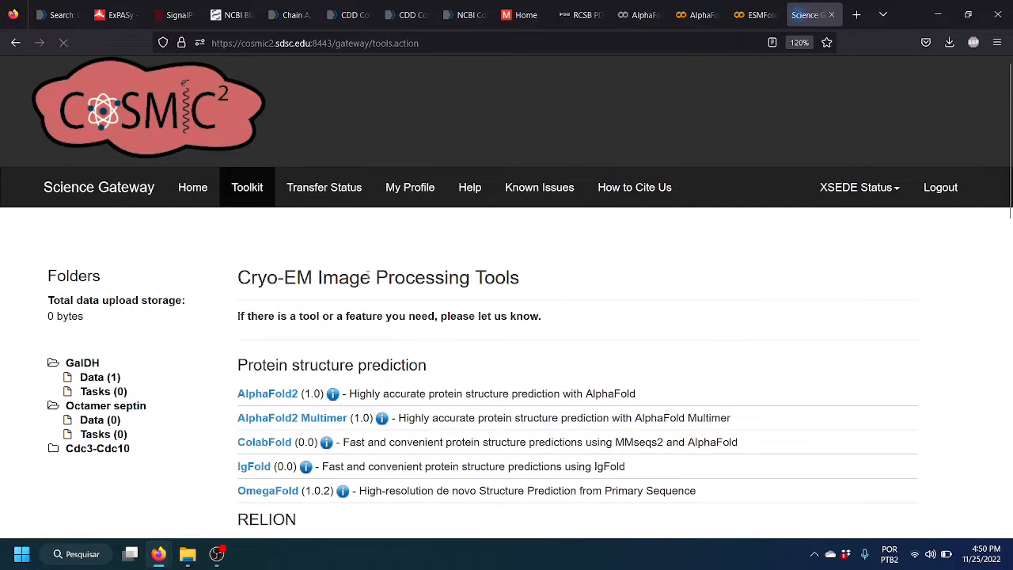
scroll(368, 307, down, 2)
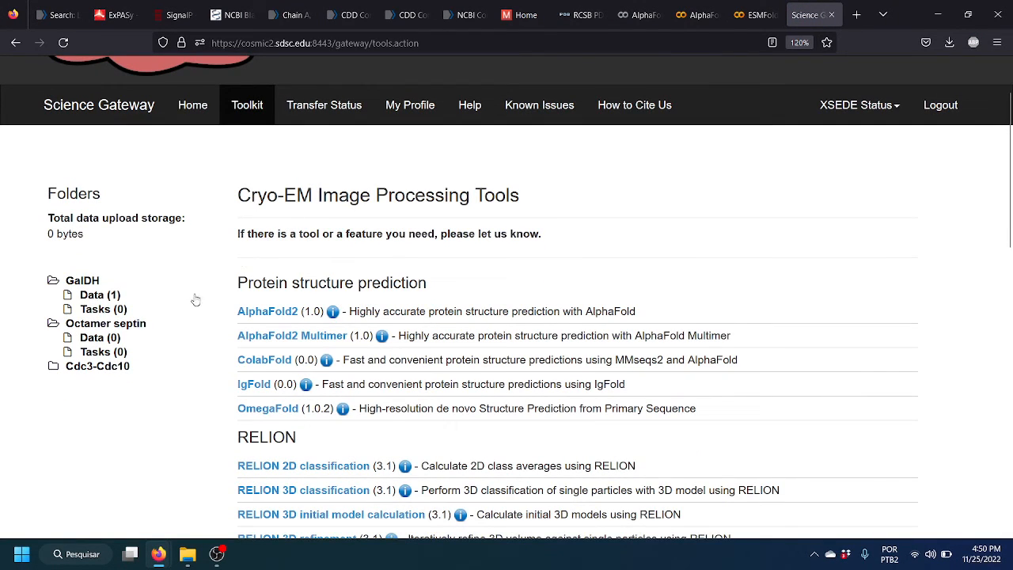
scroll(181, 335, down, 2)
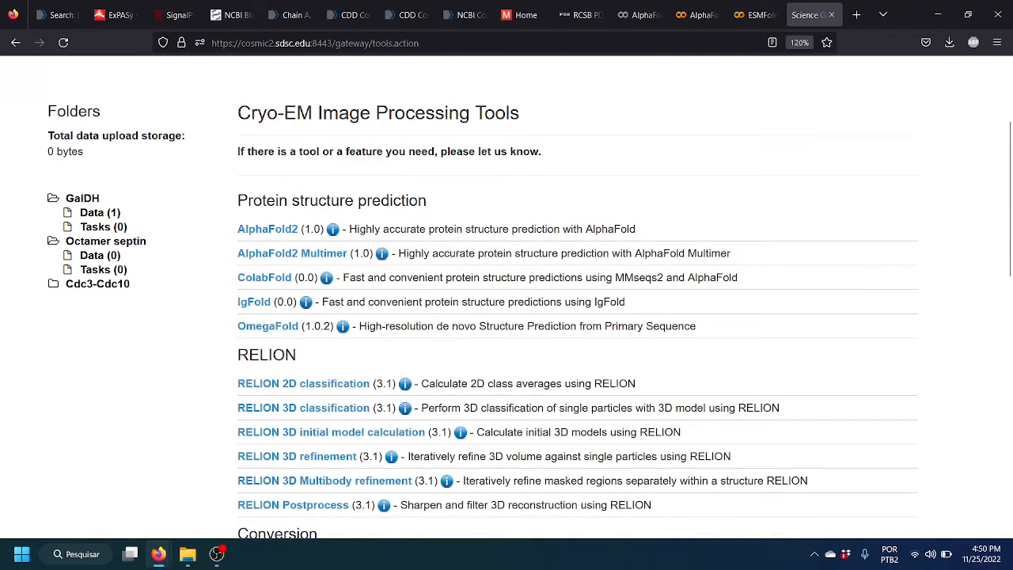
Create a new task in the GalDH folder with the description "GaldH_prediction"
click(109, 228)
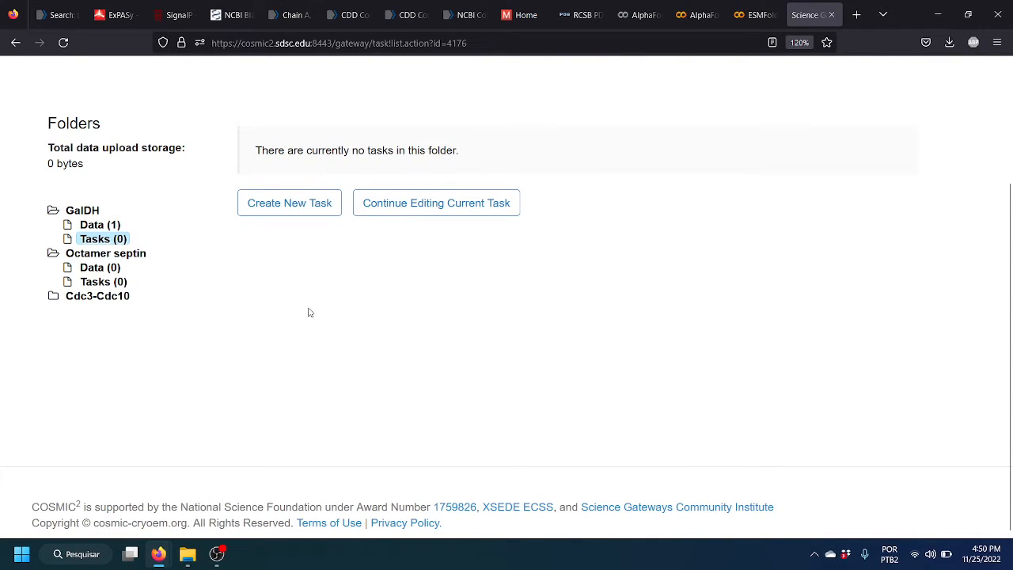
scroll(301, 316, up, 2)
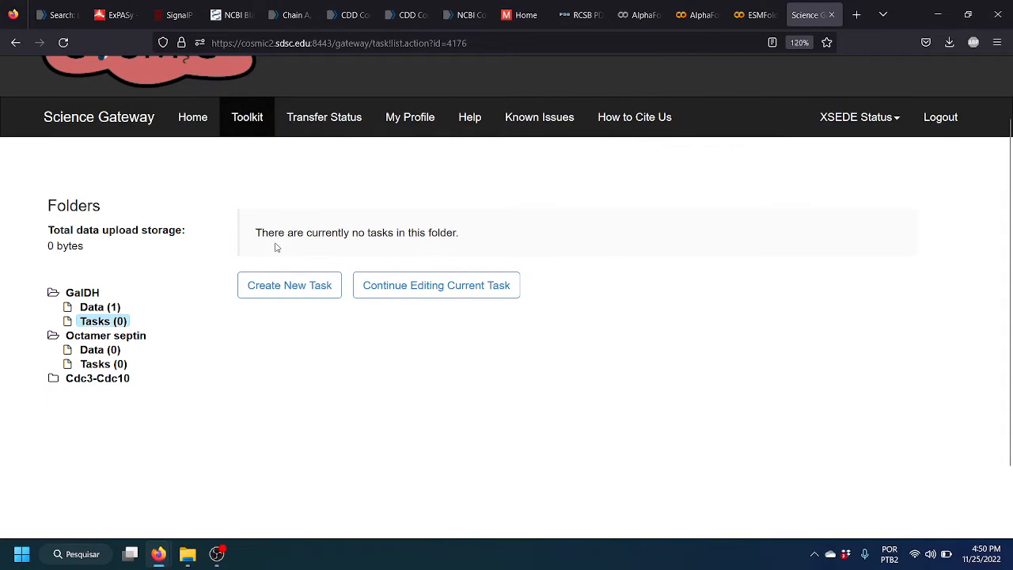
click(301, 285)
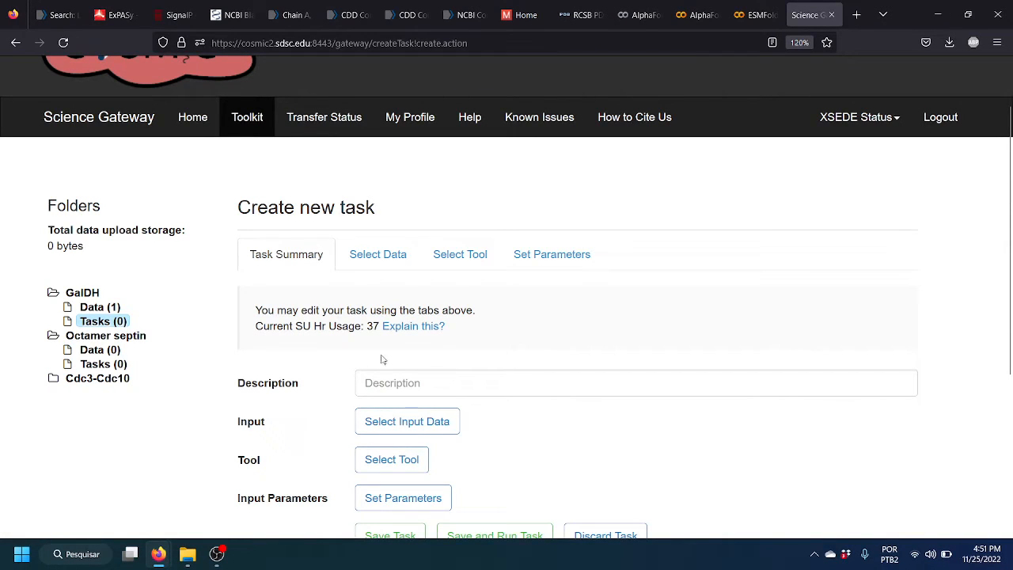
scroll(640, 343, down, 2)
click(470, 303)
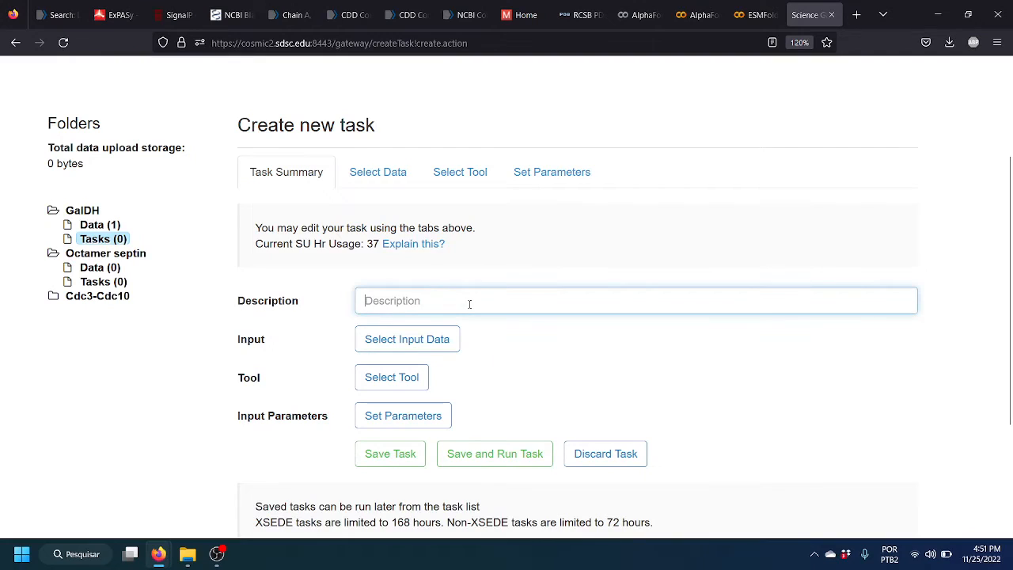
text(Gald)
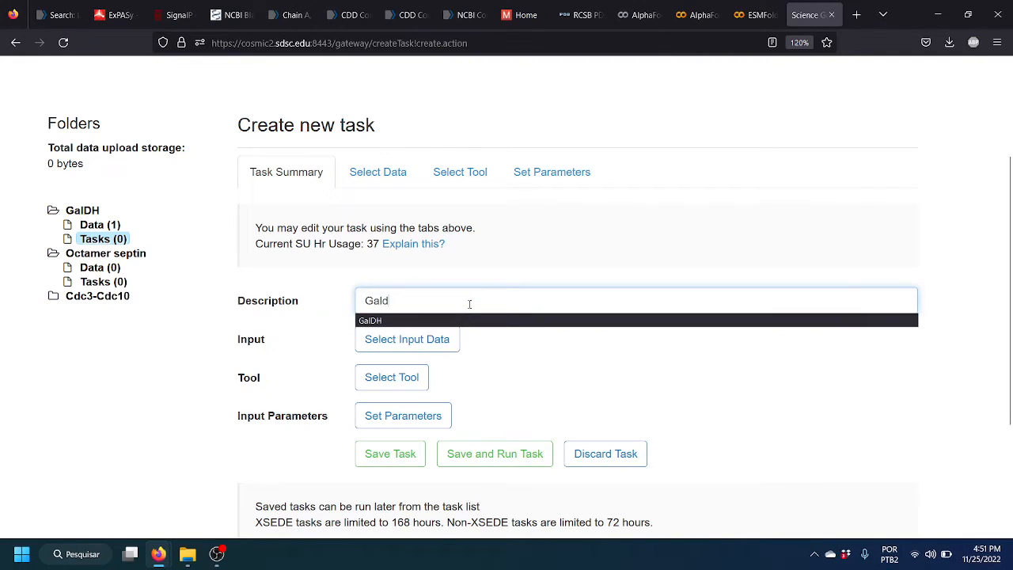
text(H_prediction)
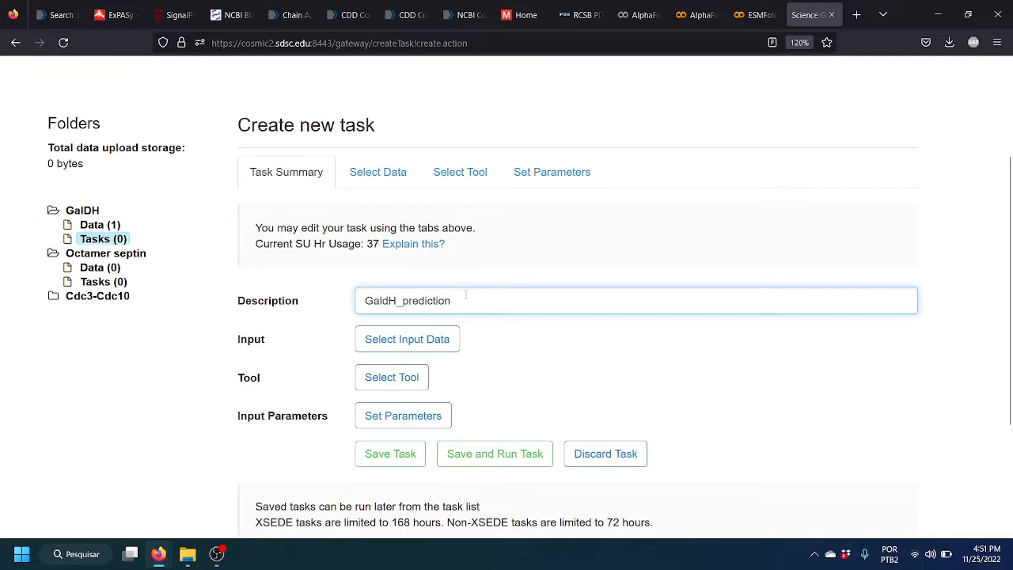
Set galDH.fasta as the input data of the new task
click(426, 342)
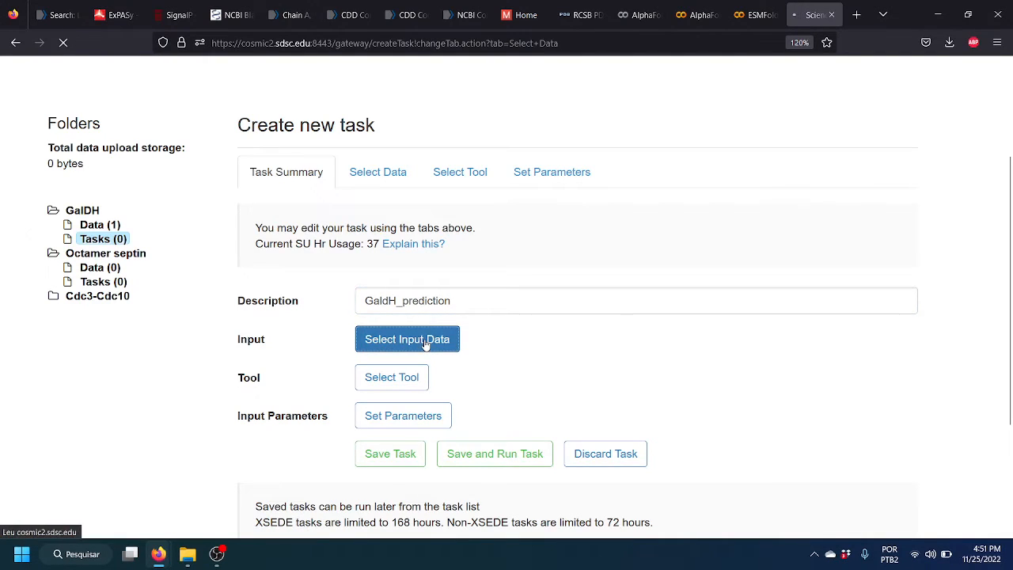
scroll(340, 372, down, 1)
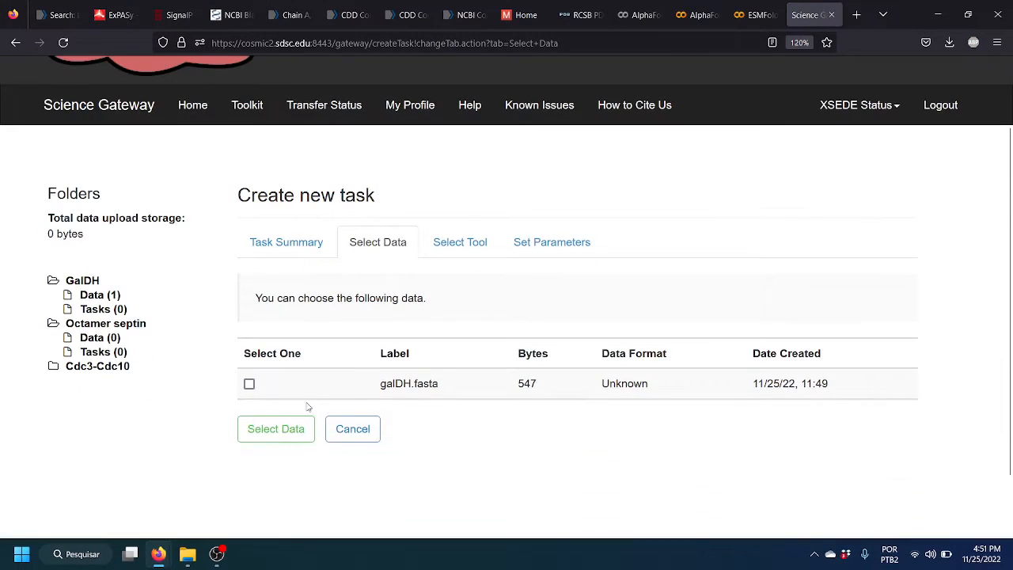
click(268, 428)
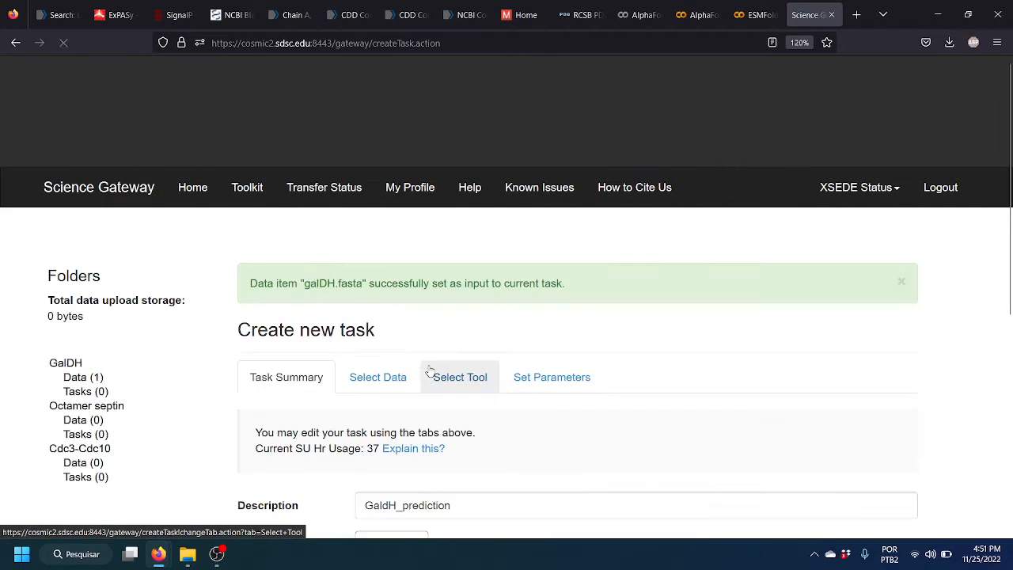
Review the available tools for the GaldH_prediction task and choose AlphaFold2 as its prediction tool
scroll(427, 368, down, 3)
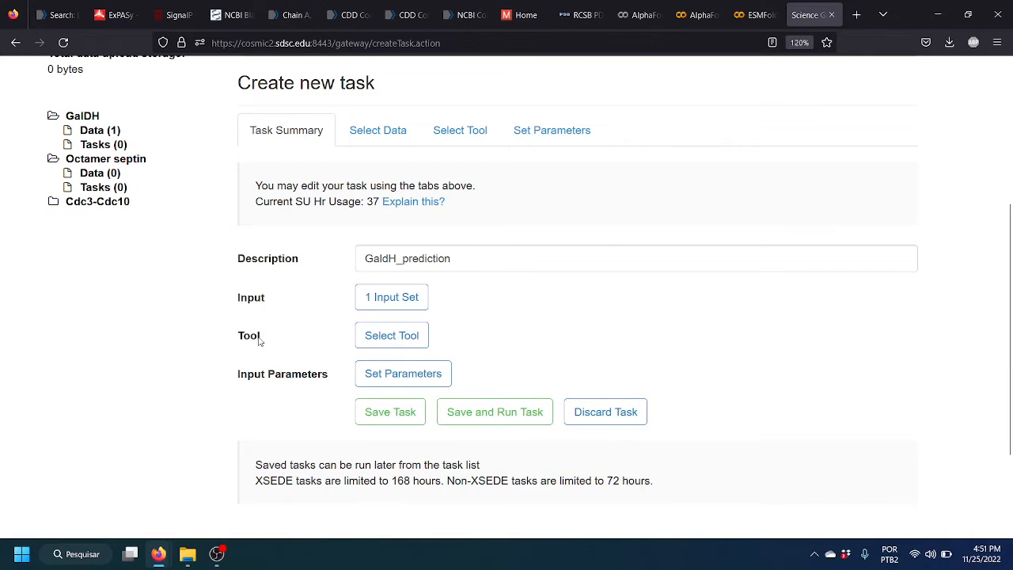
click(390, 341)
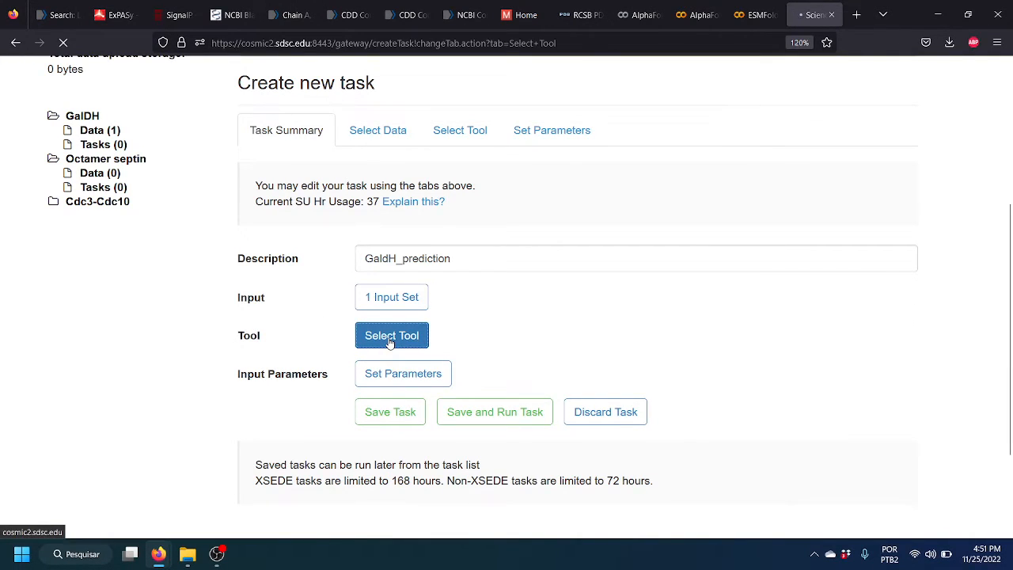
scroll(390, 340, down, 2)
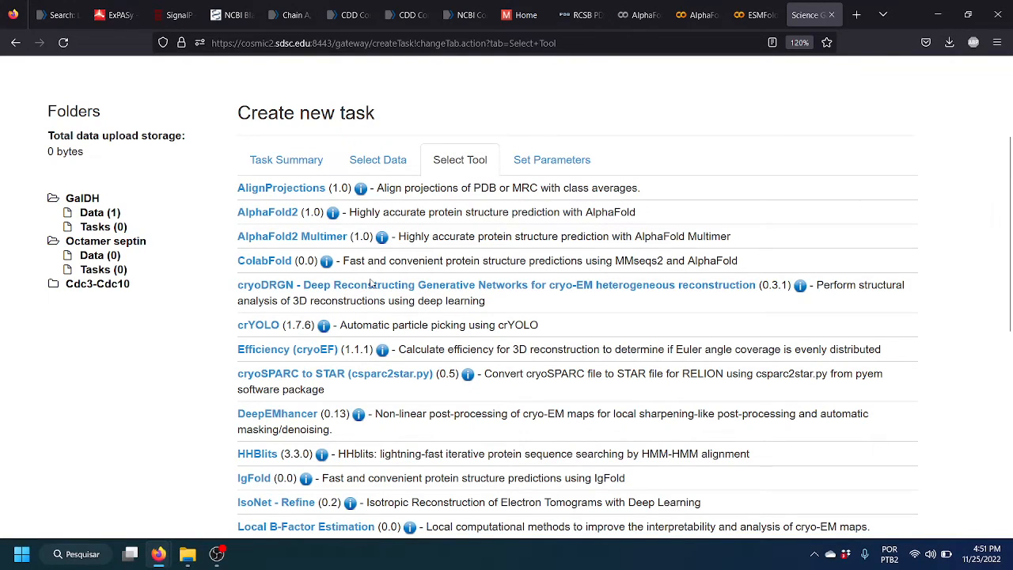
scroll(332, 394, down, 2)
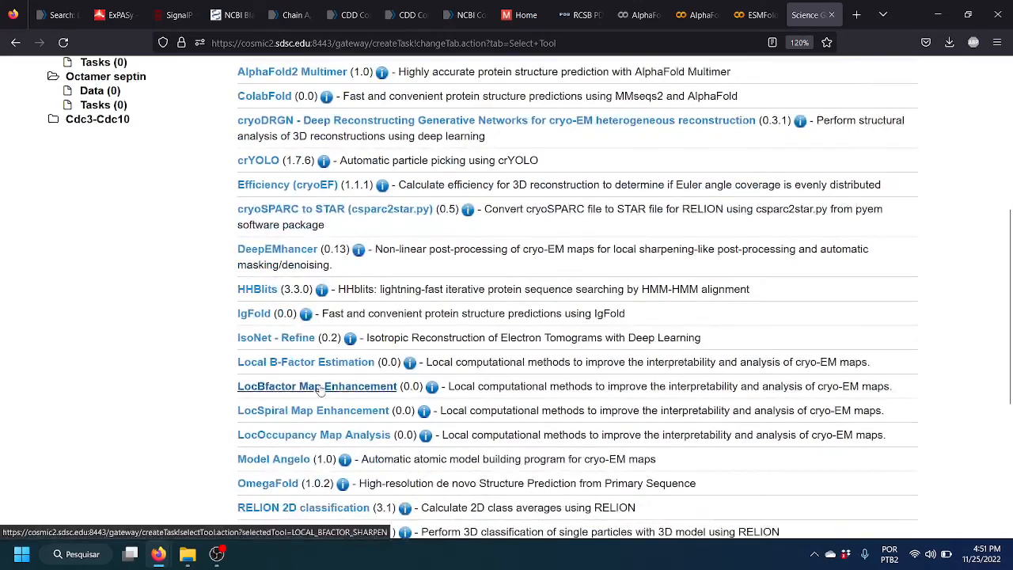
scroll(410, 311, down, 1)
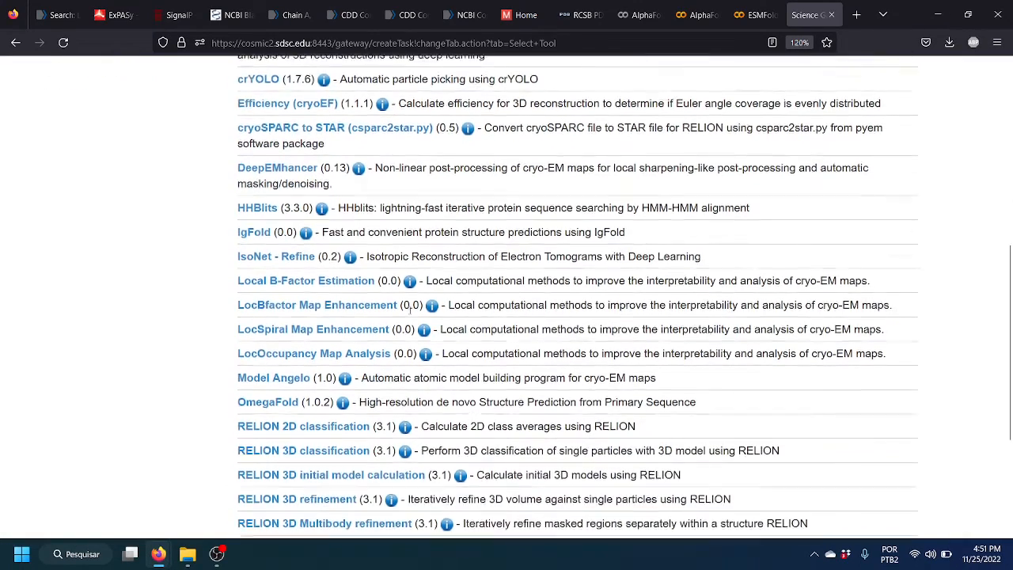
scroll(450, 271, down, 1)
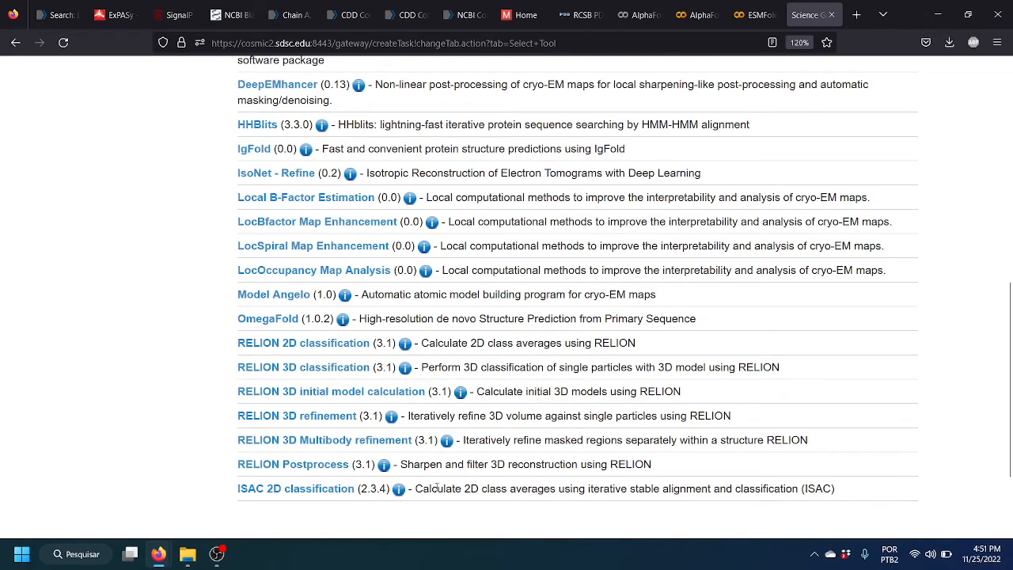
scroll(382, 400, up, 2)
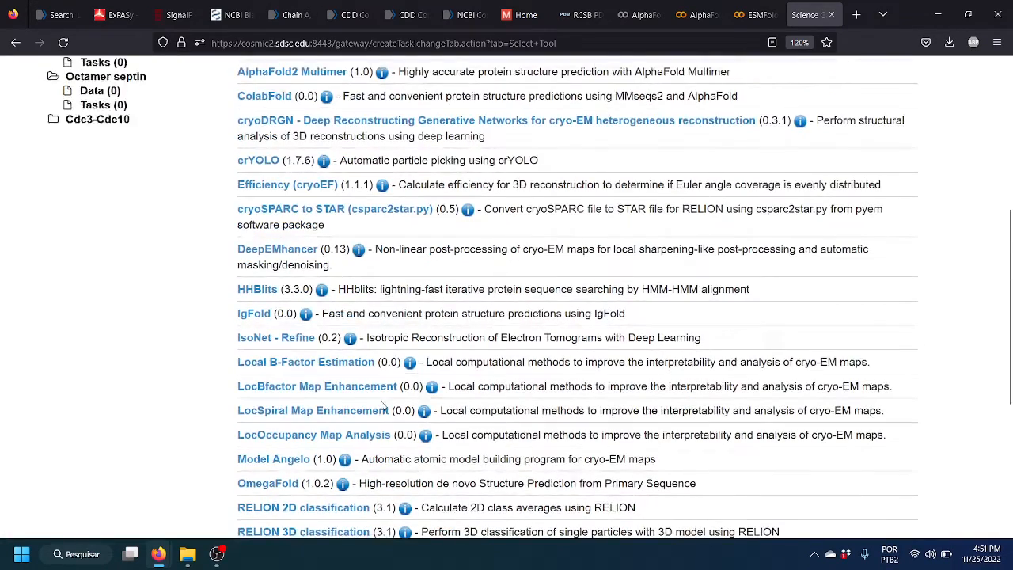
scroll(382, 405, up, 1)
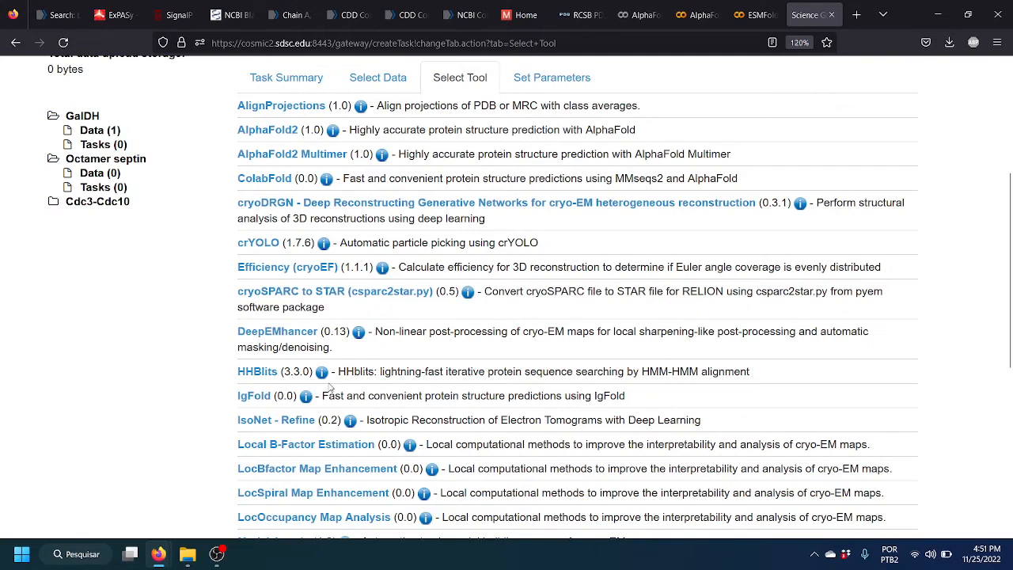
scroll(331, 387, up, 1)
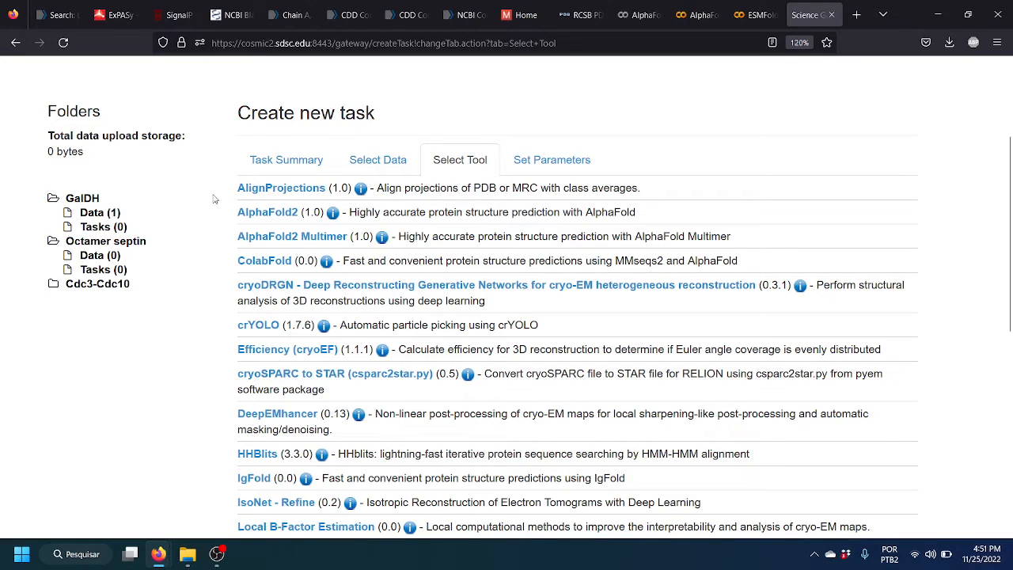
click(257, 221)
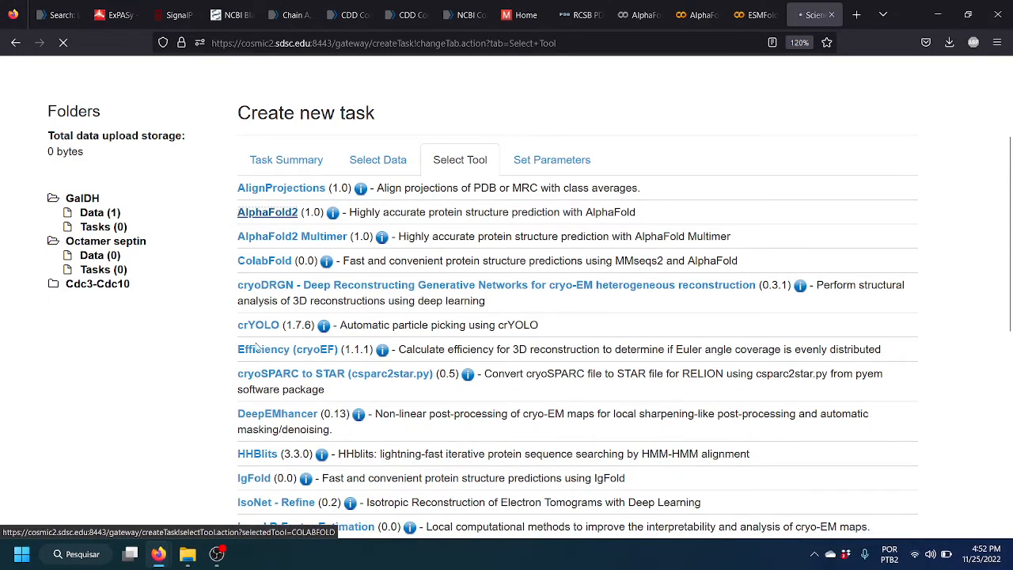
Turn off skipping of relaxed model calculation in the AlphaFold2 parameters and save the parameters
scroll(285, 420, down, 5)
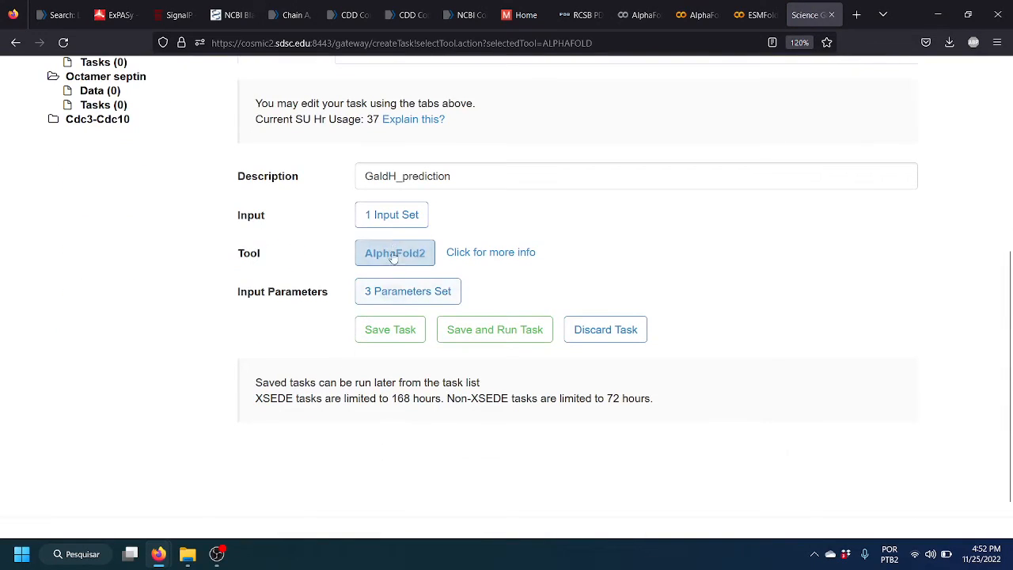
click(366, 221)
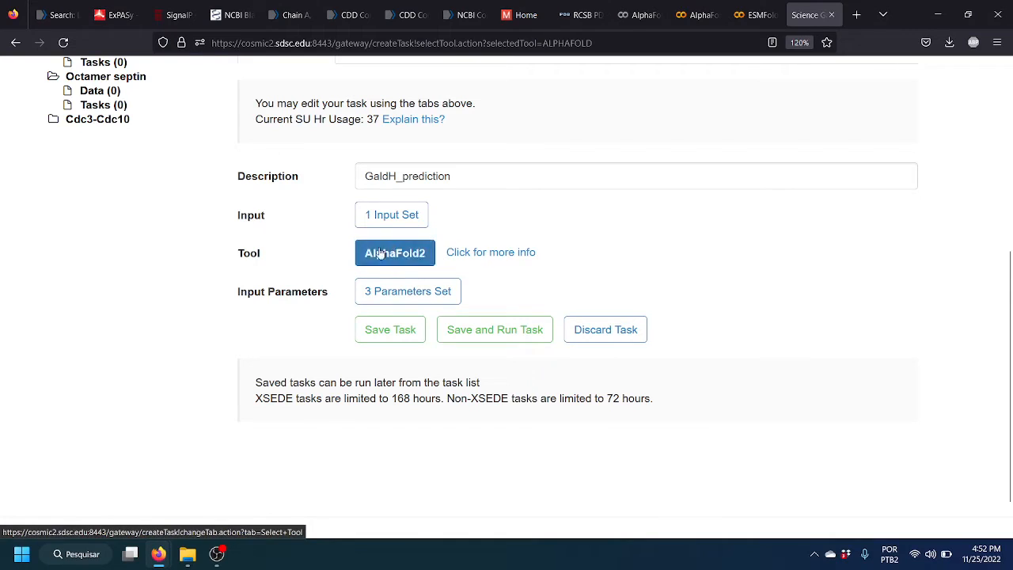
click(424, 293)
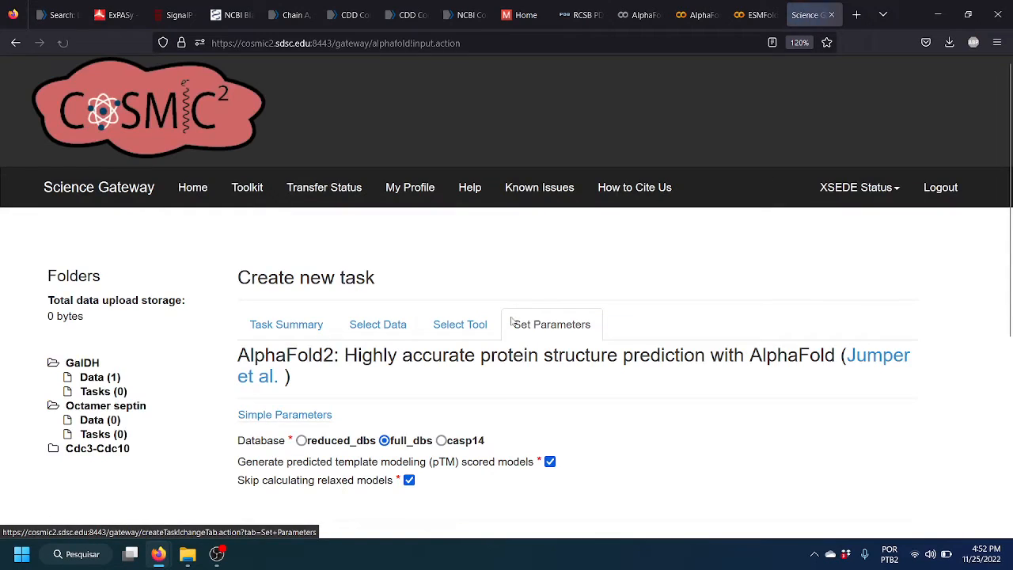
scroll(454, 378, down, 2)
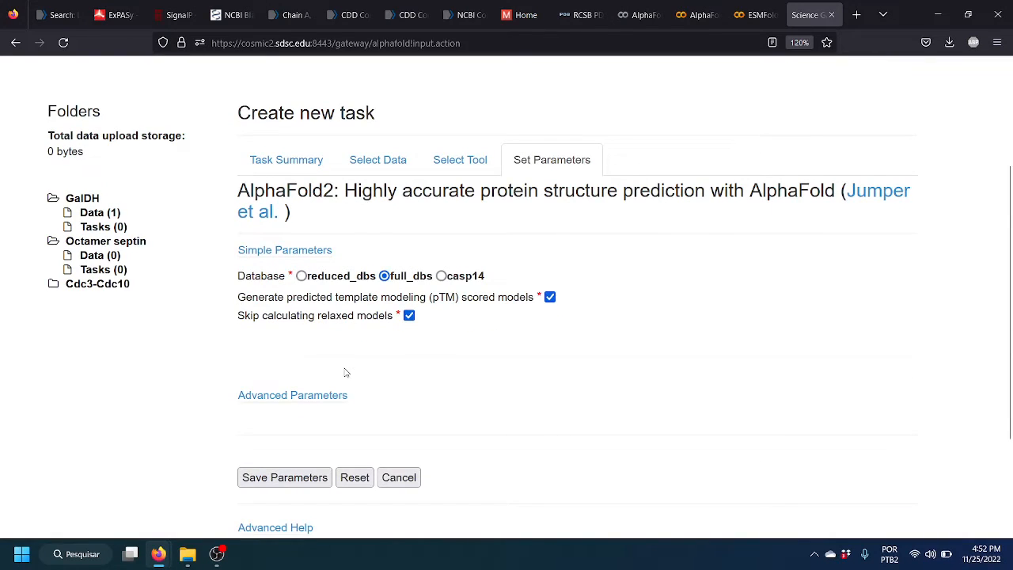
scroll(346, 372, down, 1)
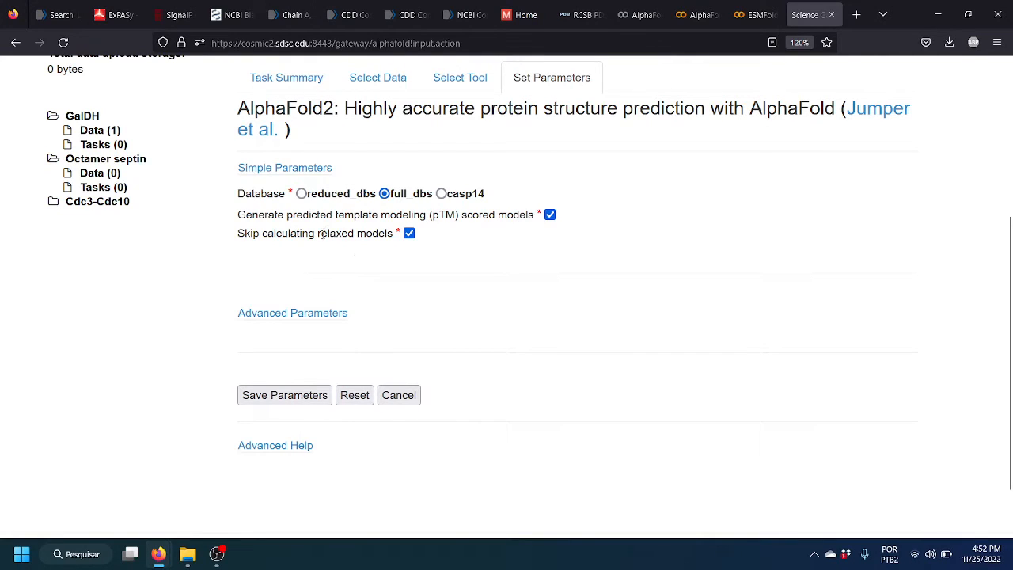
drag(317, 232, 355, 235)
click(408, 233)
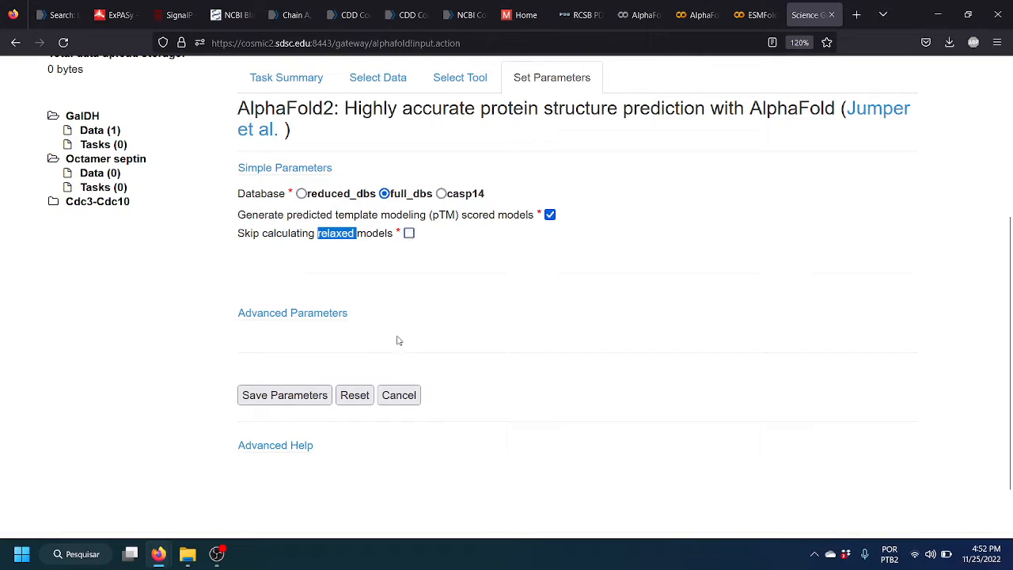
click(368, 249)
scroll(408, 325, down, 2)
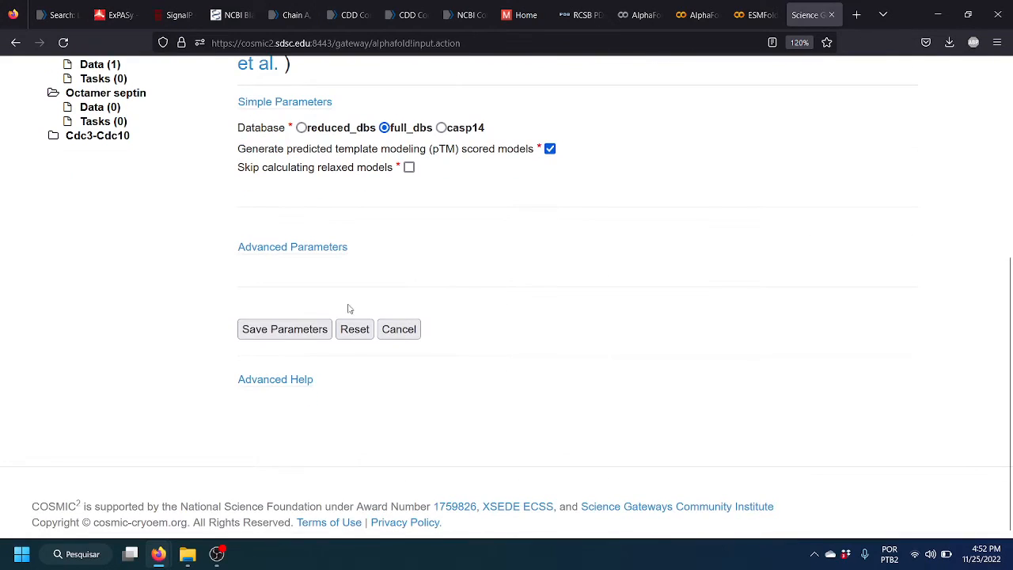
click(303, 331)
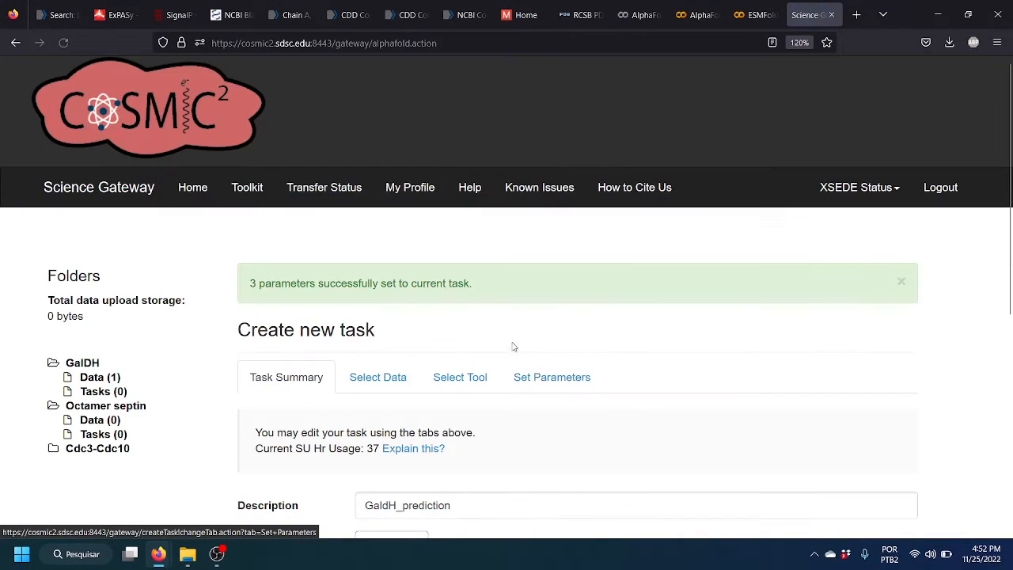
Save and run the GaldH_prediction task, accepting the job submission notice
scroll(513, 347, down, 5)
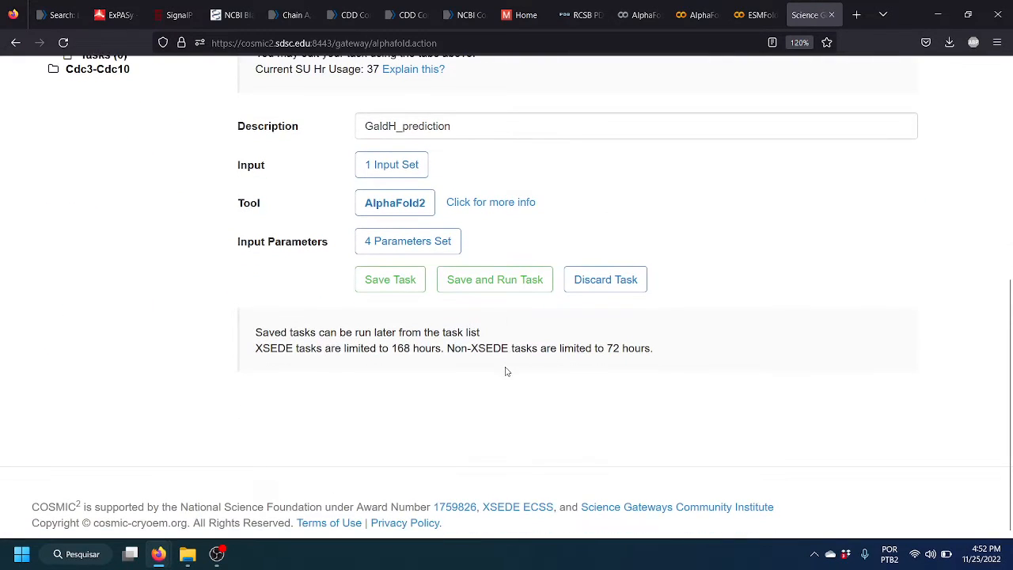
click(502, 292)
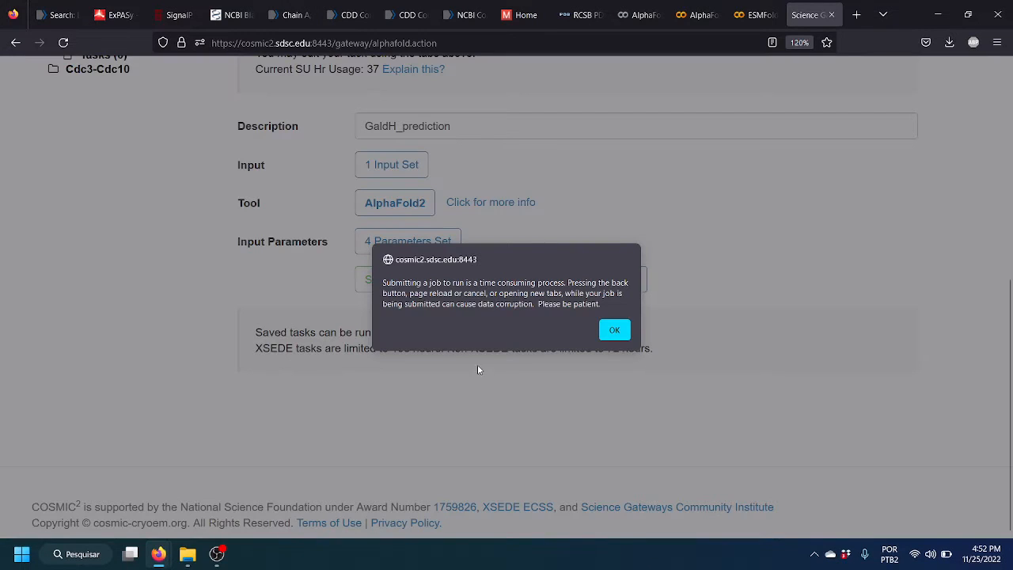
click(615, 331)
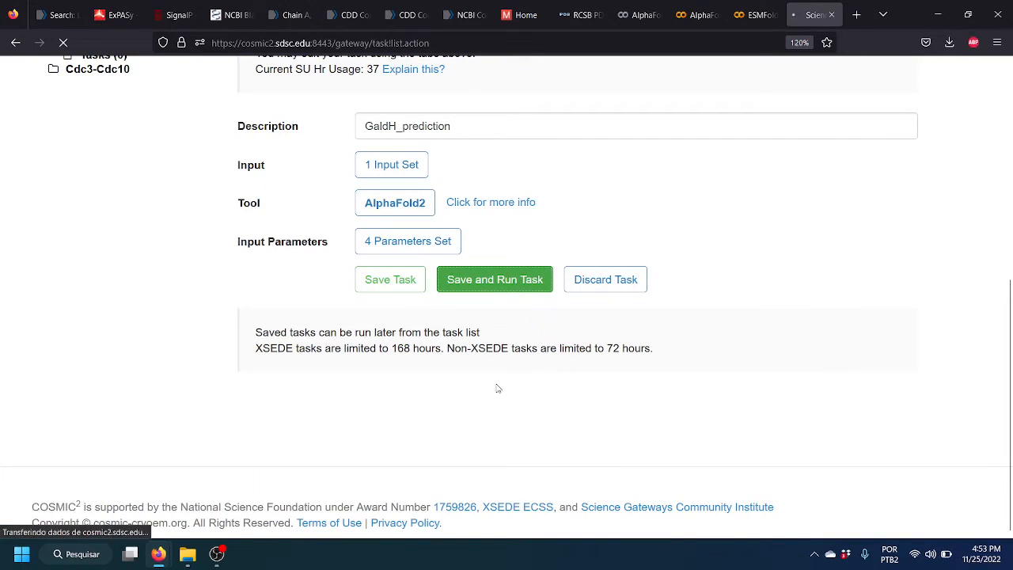
Check the status and task messages of GaldH_prediction, and return to the task list
scroll(554, 333, down, 3)
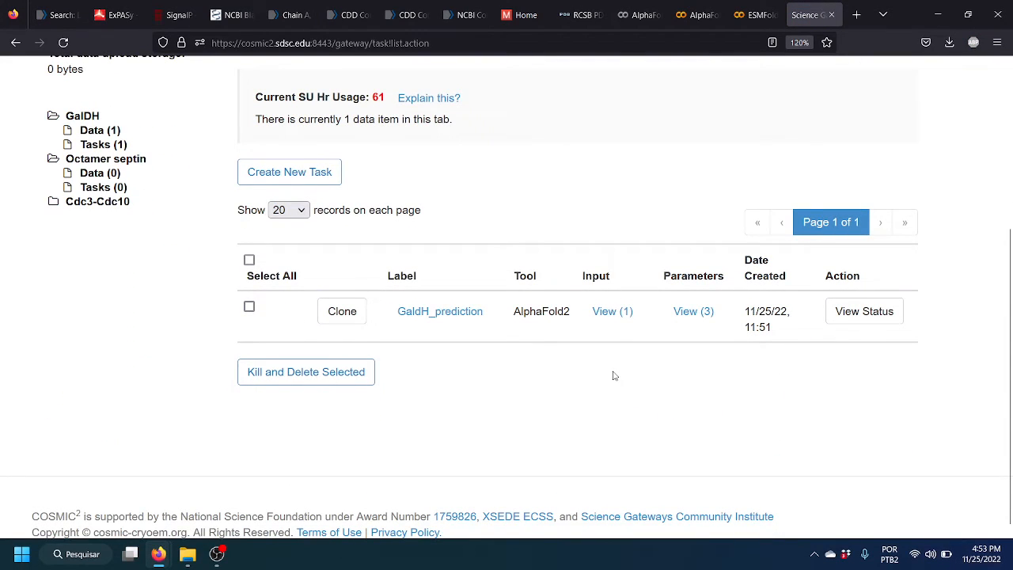
click(852, 322)
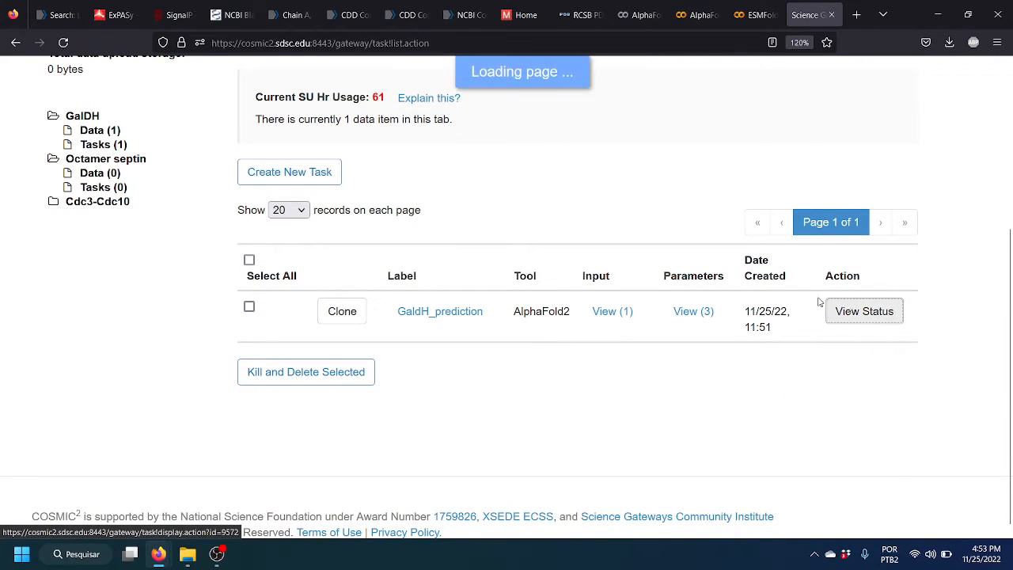
scroll(522, 382, down, 2)
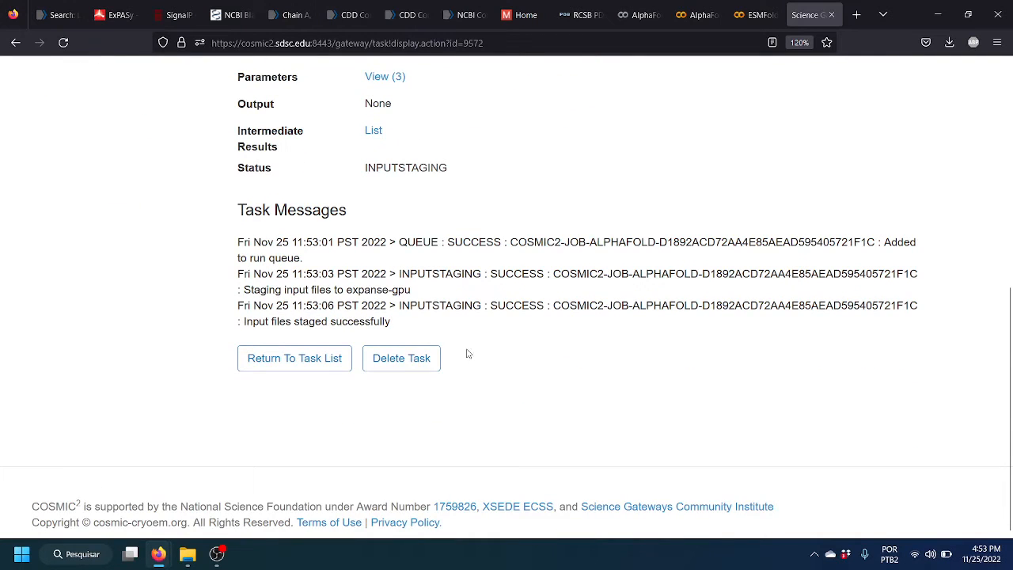
scroll(511, 369, up, 3)
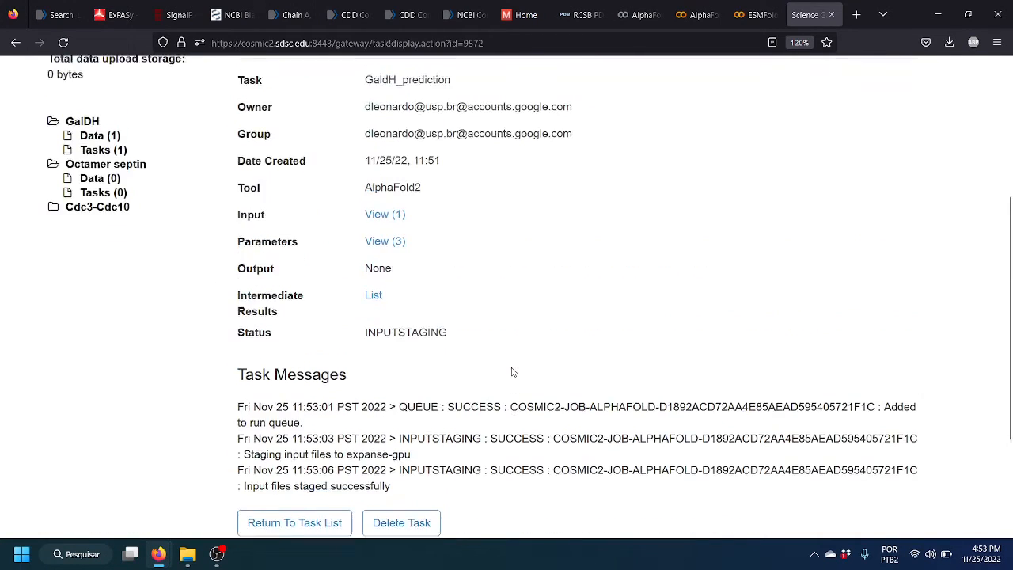
click(15, 43)
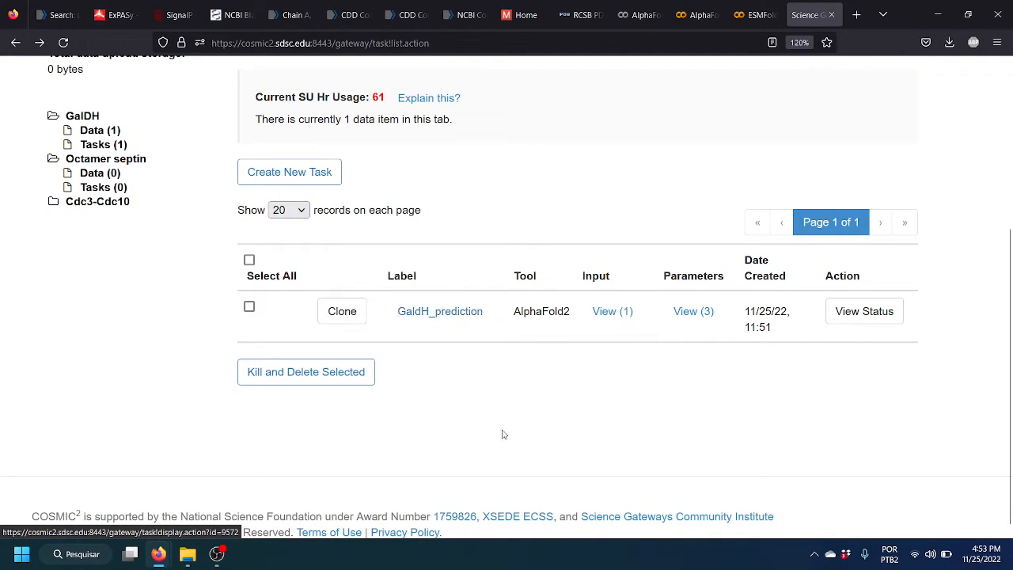
scroll(528, 468, up, 3)
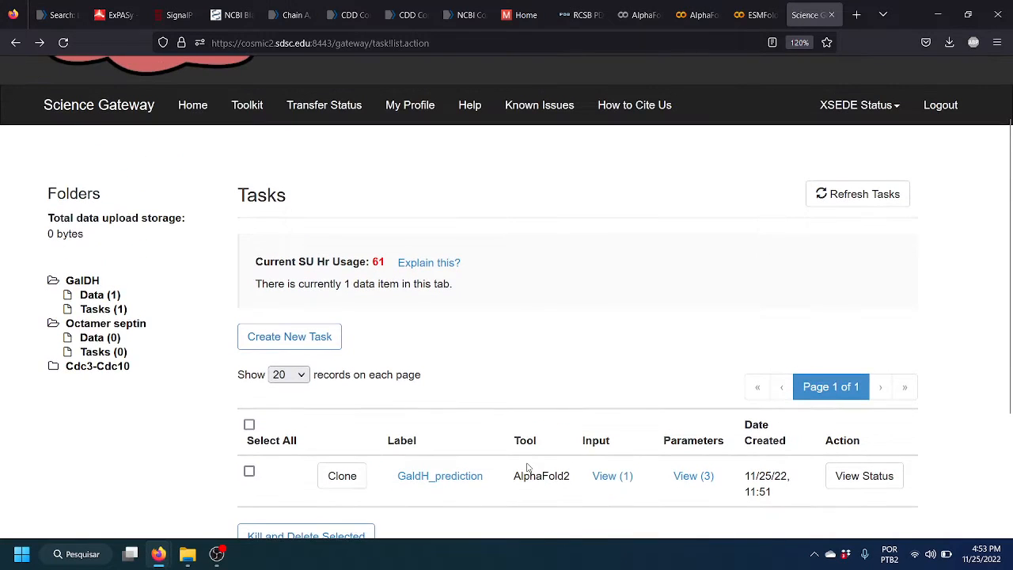
scroll(475, 385, down, 1)
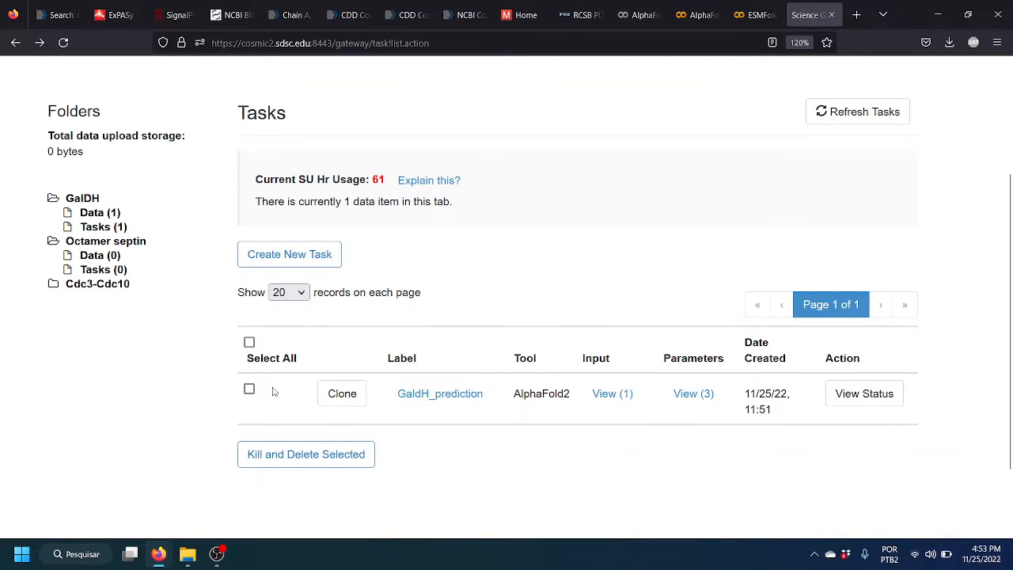
Open Seqs.txt in Notepad and highlight the protein sequences from Brassica rapa through Malus baccata, then minimize the file
click(218, 493)
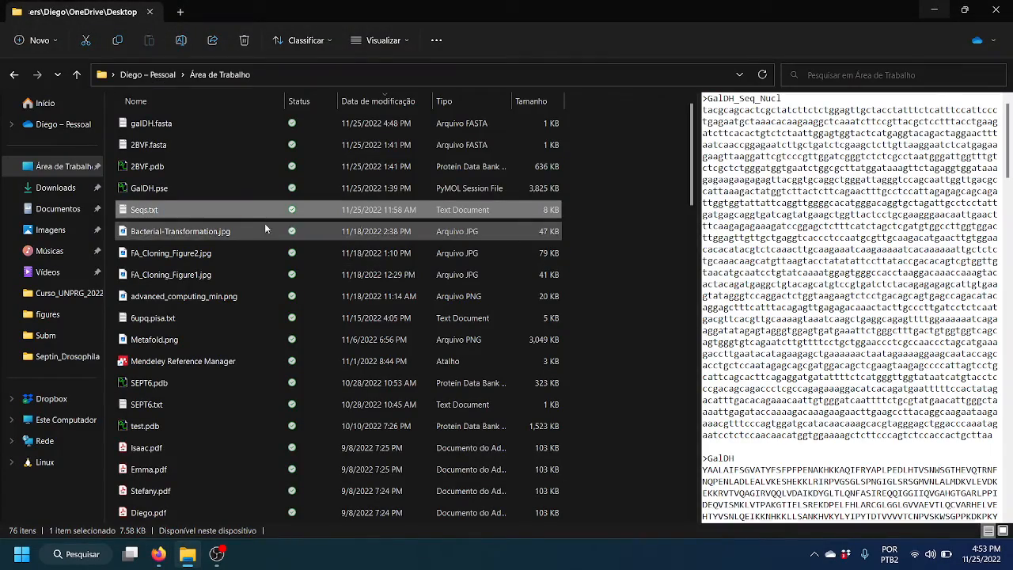
scroll(348, 238, down, 2)
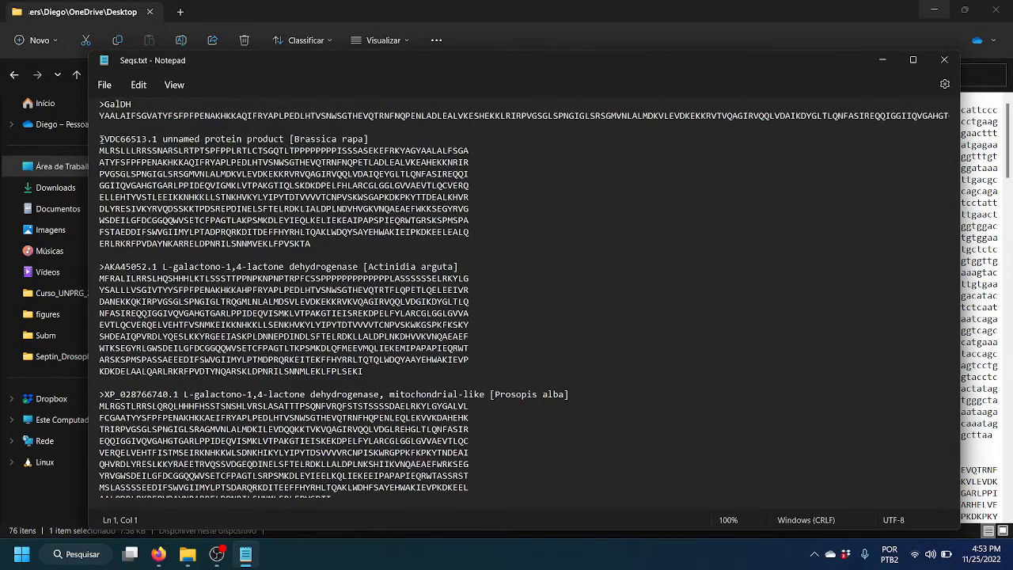
drag(100, 140, 311, 450)
scroll(201, 253, down, 6)
scroll(262, 391, down, 3)
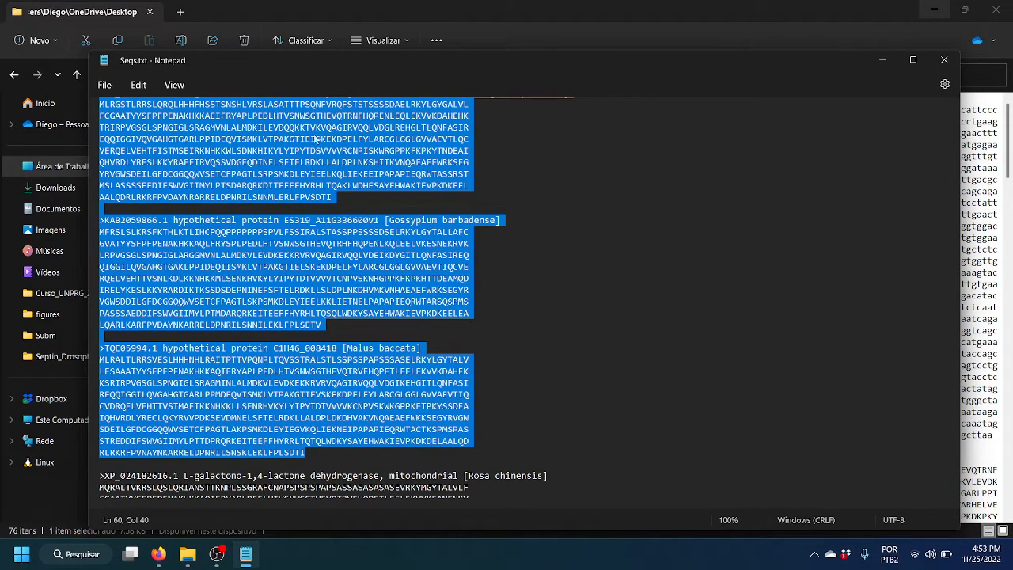
click(884, 61)
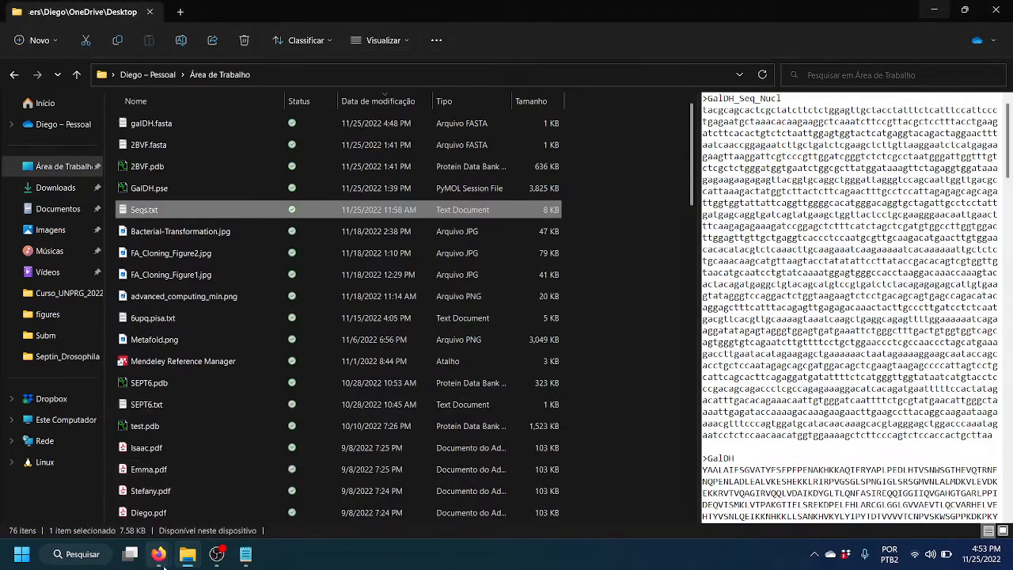
Switch to the AlphaFold2.ipynb notebook in Firefox and check the progress of the running structure prediction
mouse_move(158, 554)
click(188, 513)
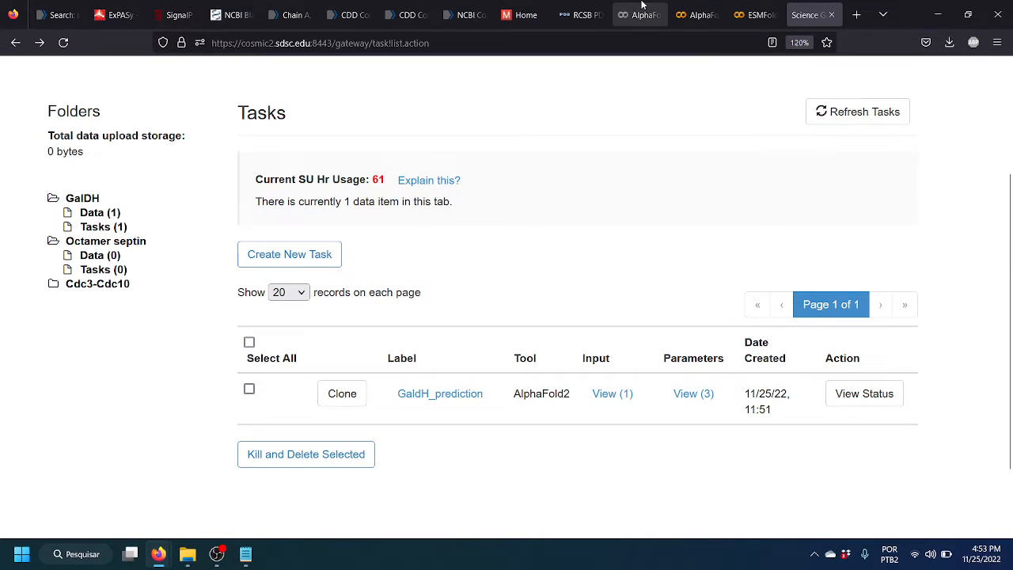
click(640, 15)
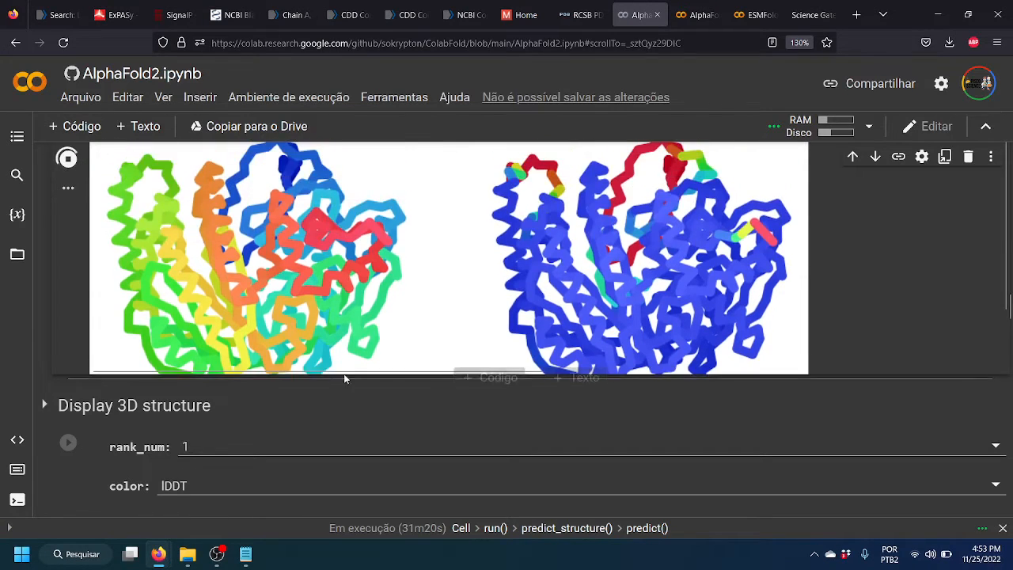
scroll(361, 351, down, 3)
scroll(495, 380, up, 3)
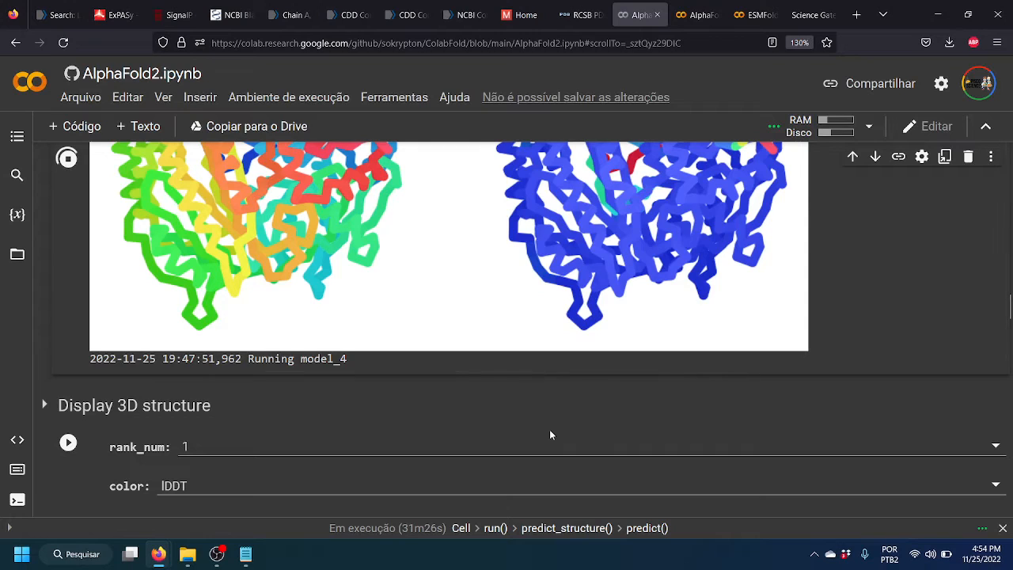
Switch to the Google Meet call, turn on the microphone and camera, and return to the AlphaFold2 notebook
scroll(555, 431, up, 2)
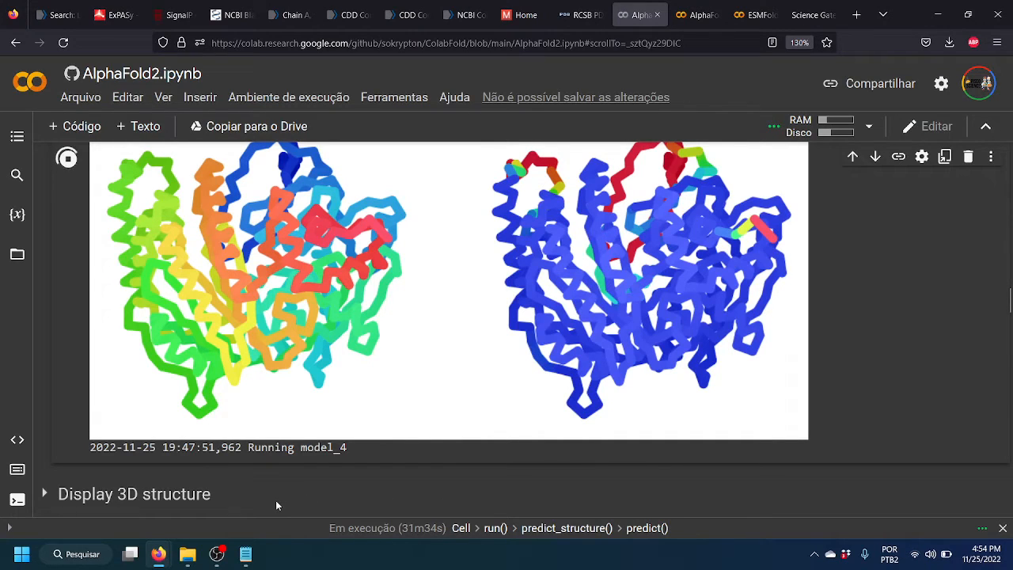
mouse_move(158, 554)
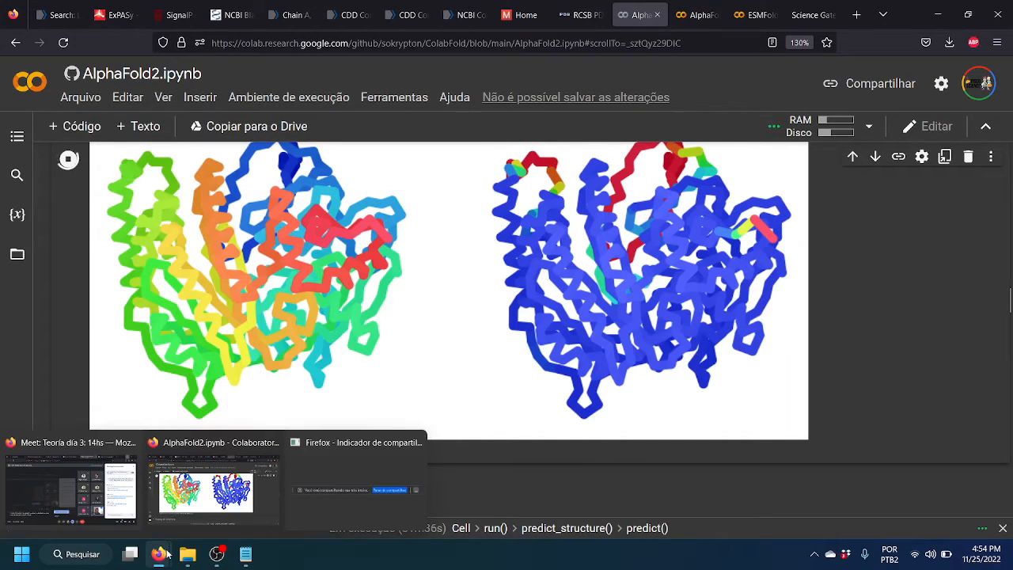
click(112, 502)
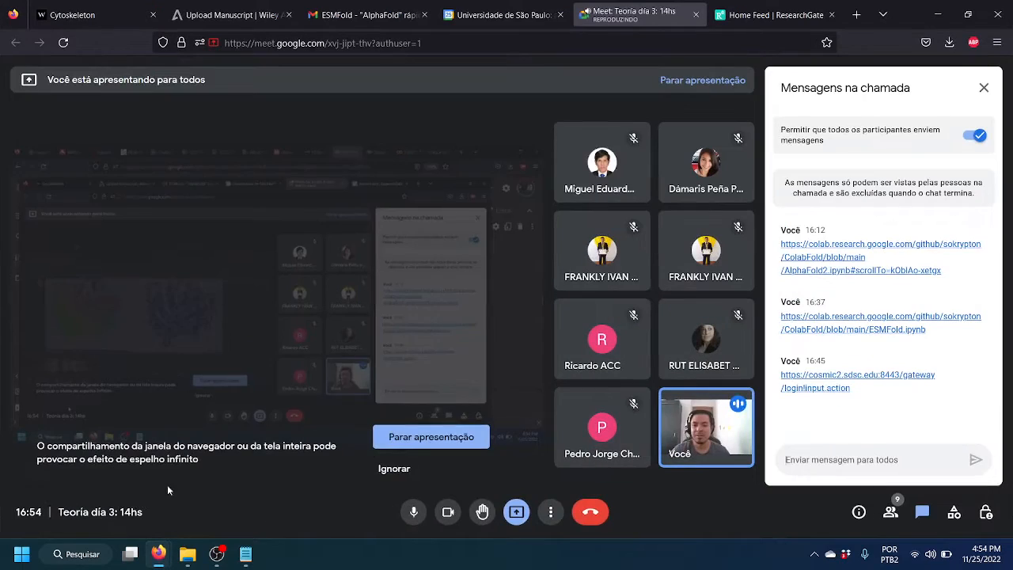
click(429, 437)
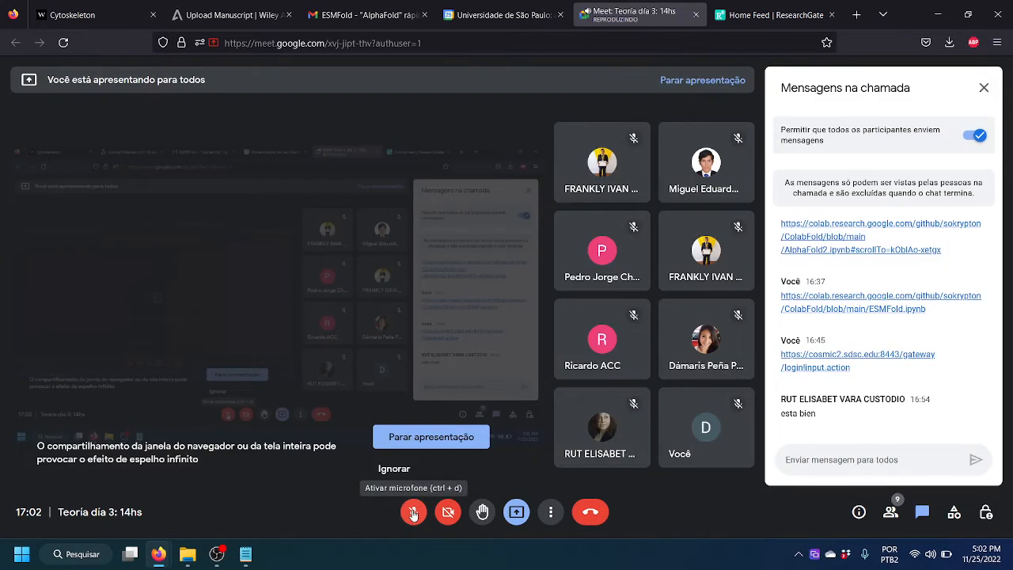
click(423, 510)
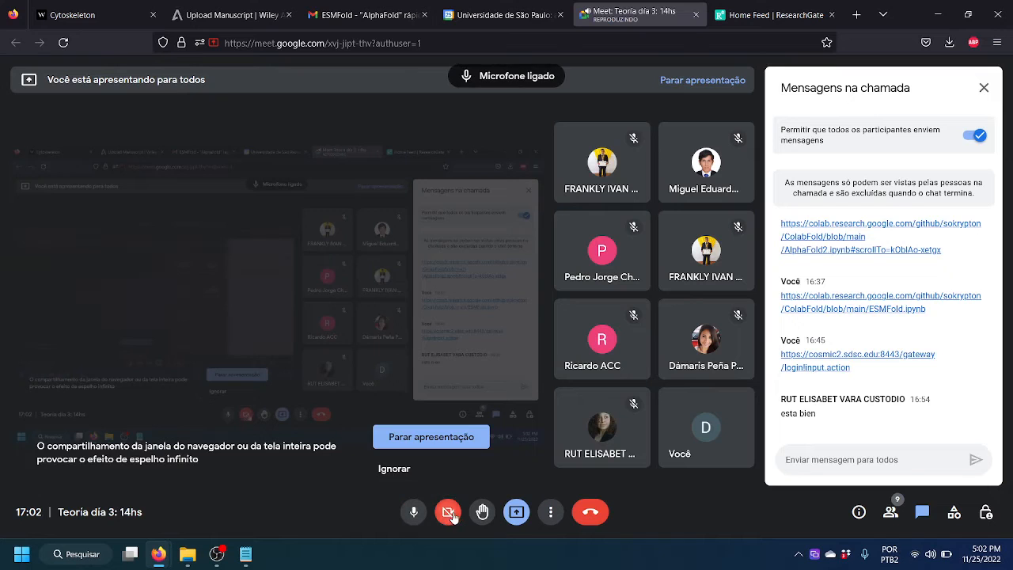
click(449, 513)
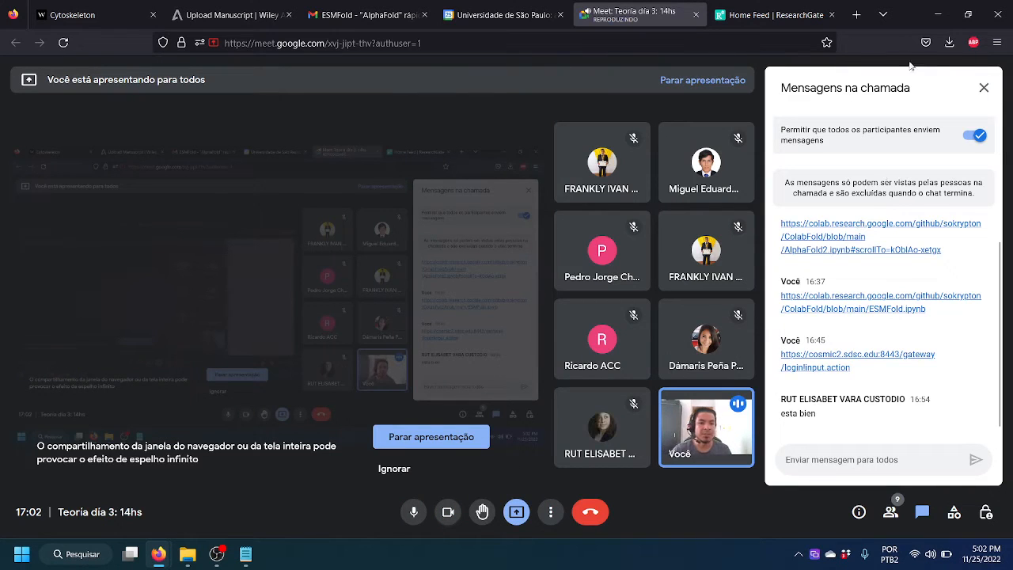
click(938, 14)
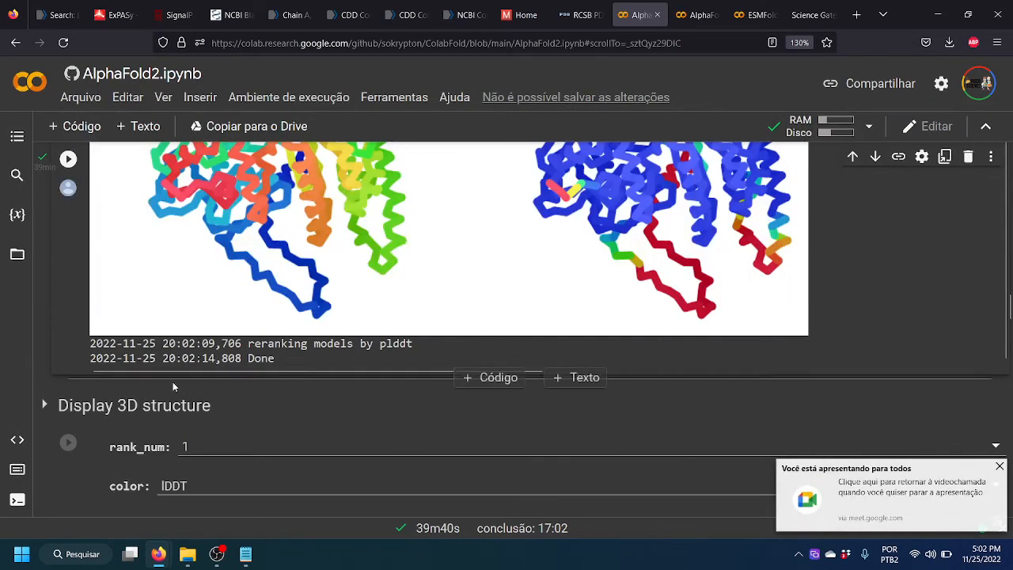
Dismiss the presentation notification and review the structure images and scores for model_5 and model_4
scroll(357, 312, up, 3)
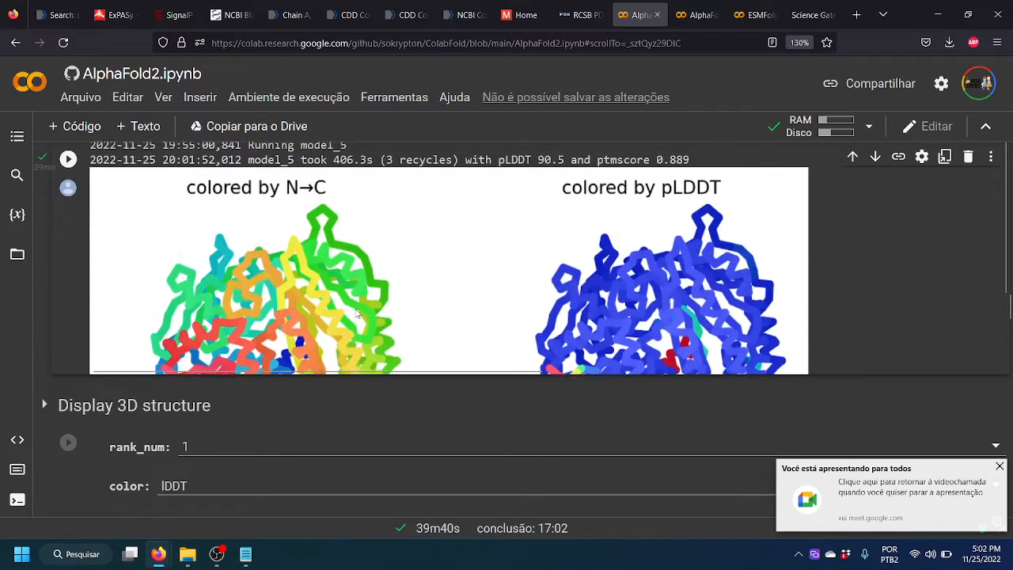
scroll(357, 312, up, 2)
click(999, 467)
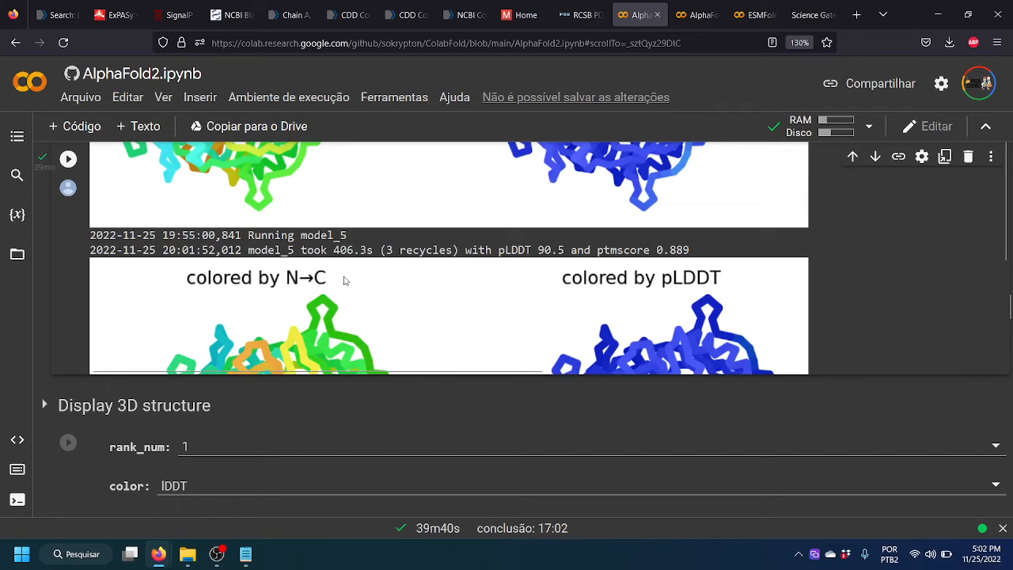
scroll(345, 287, up, 2)
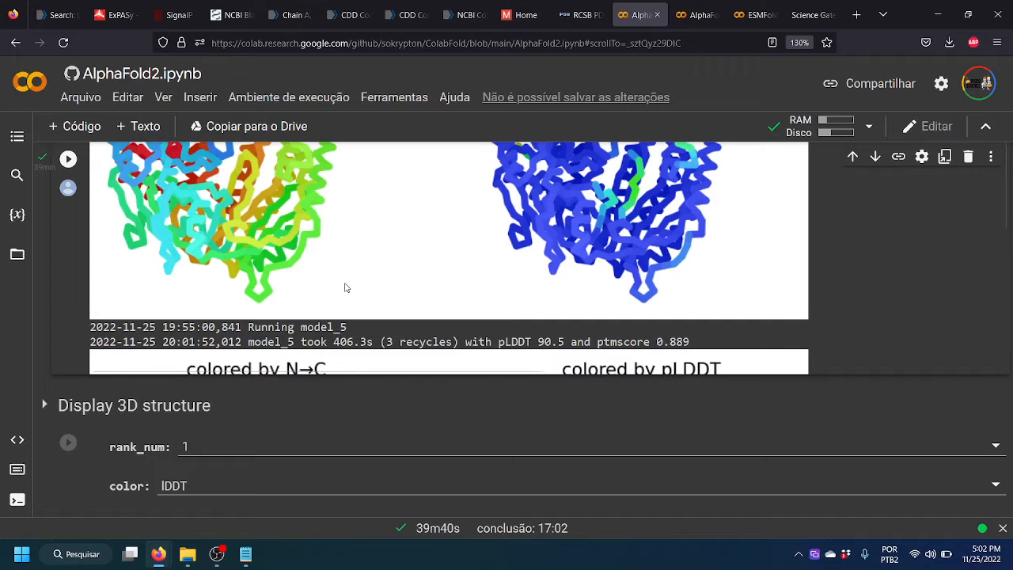
scroll(159, 289, up, 2)
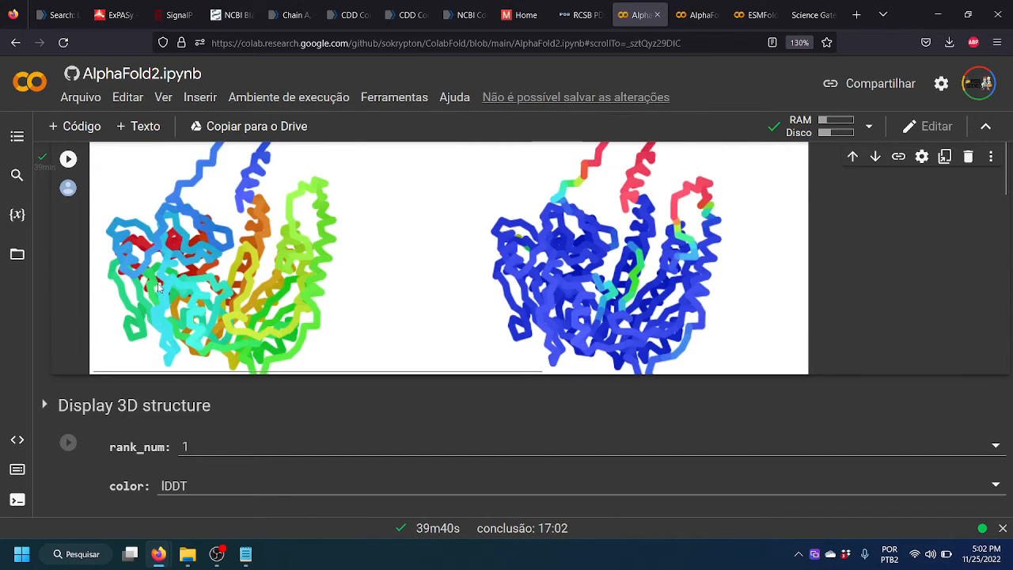
scroll(411, 281, up, 4)
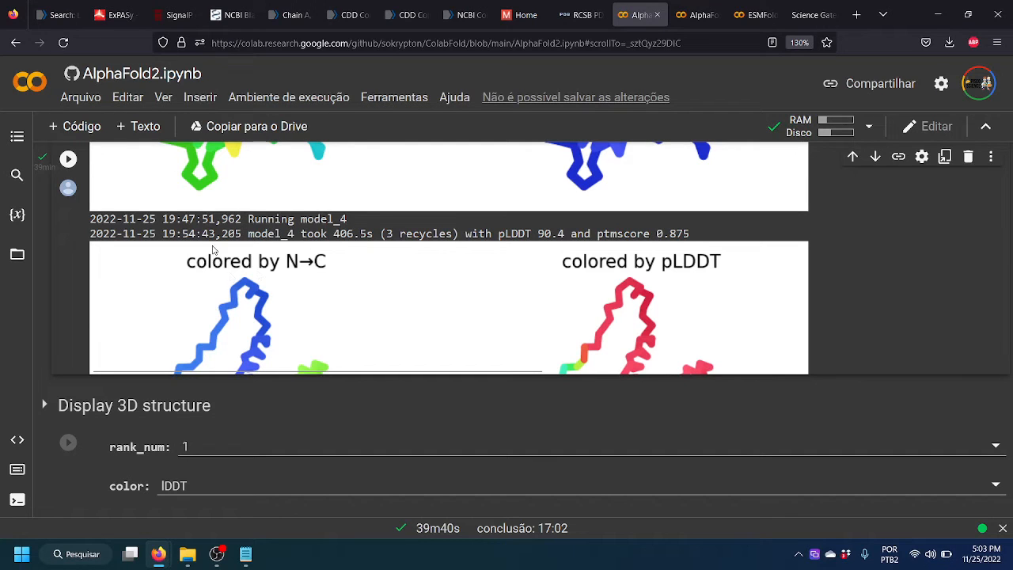
scroll(263, 261, up, 2)
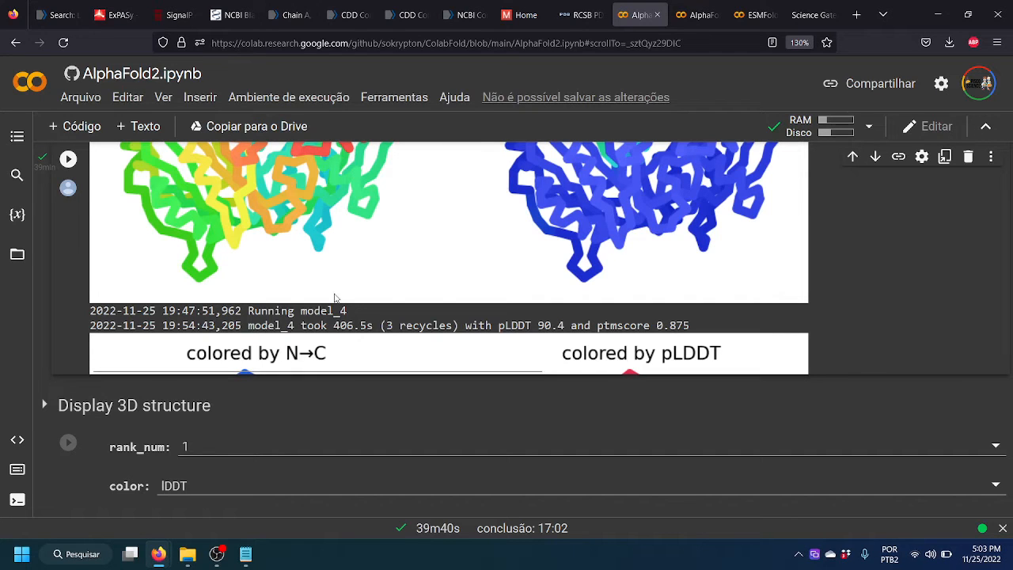
Run the Display 3D structure cell with rank_num 1 and lDDT coloring, and bring the rendered protein into view
scroll(342, 308, down, 10)
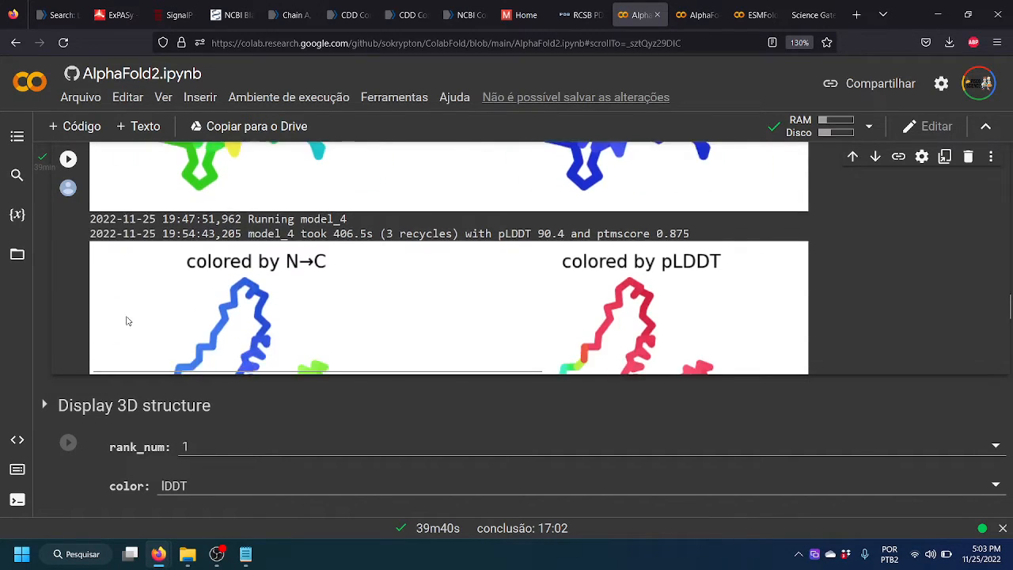
scroll(142, 409, down, 5)
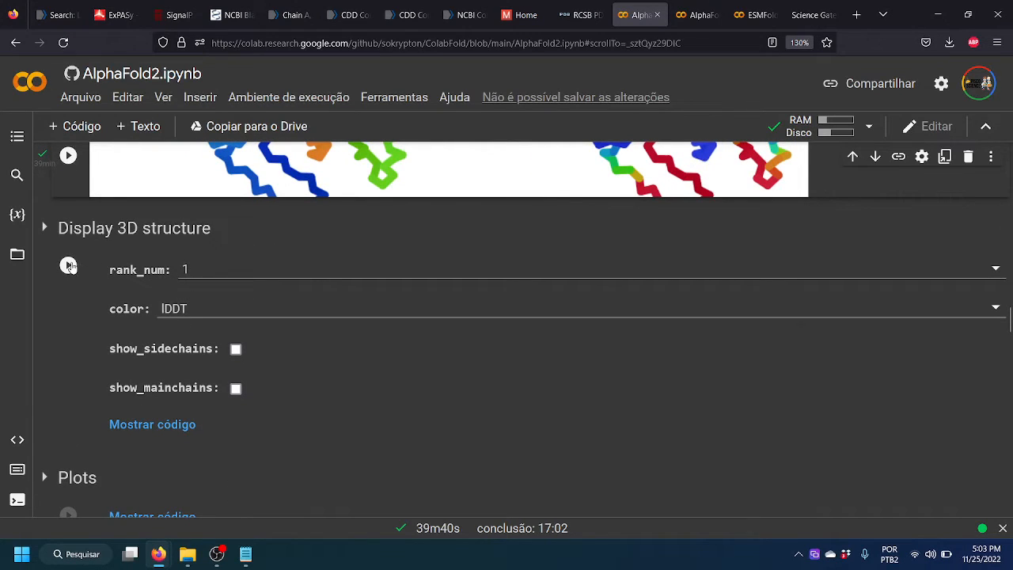
click(68, 266)
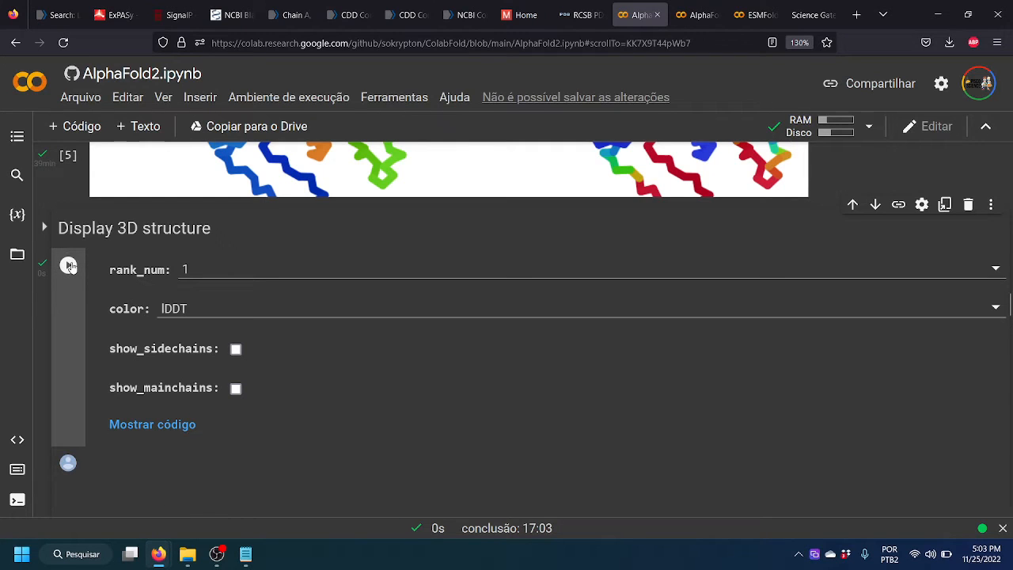
scroll(147, 284, down, 4)
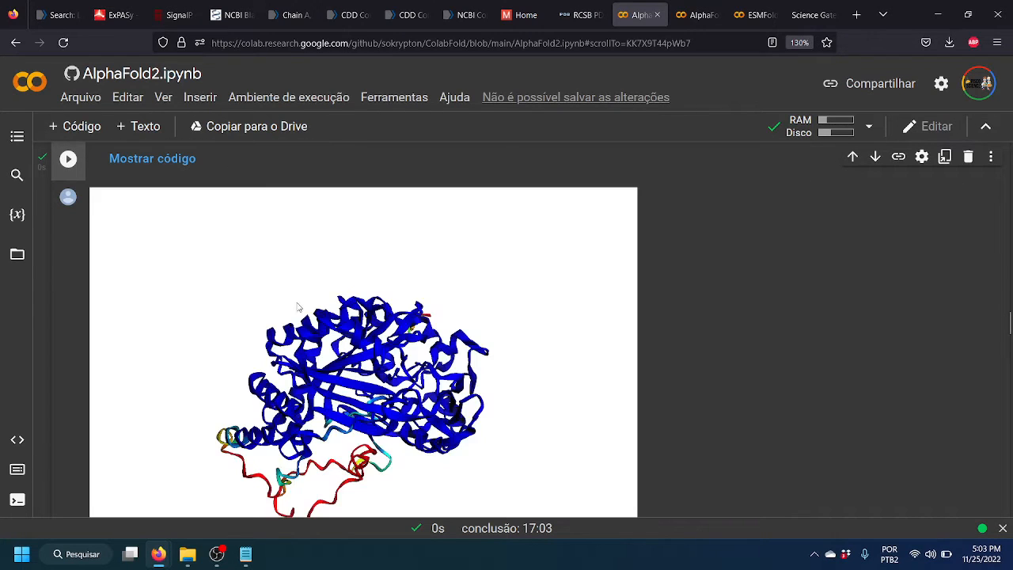
scroll(715, 330, down, 1)
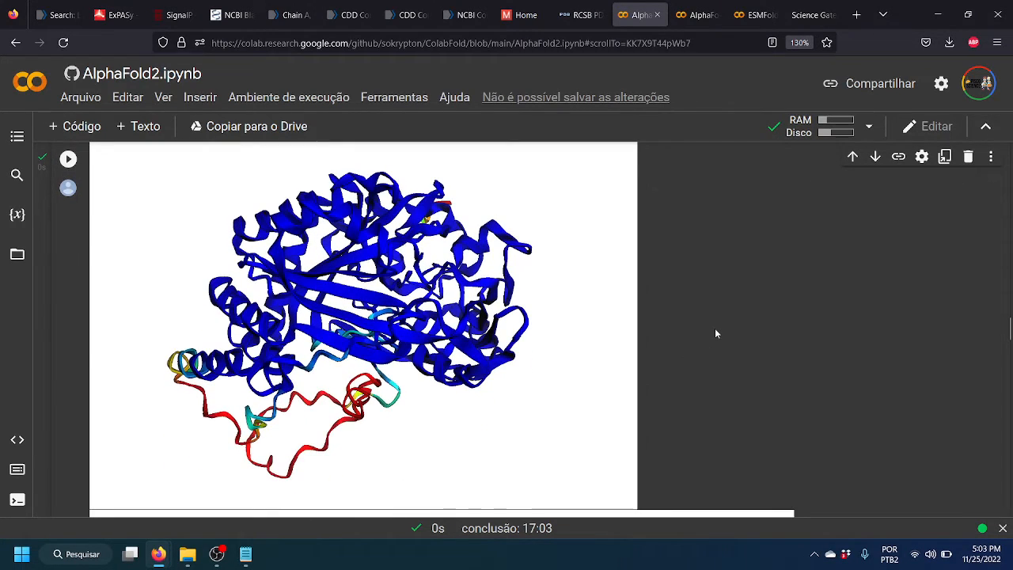
Rotate the rank 1 protein model to examine its low-confidence loops and compare its colors with the plDDT legend
drag(366, 313, 363, 414)
drag(383, 297, 450, 278)
drag(212, 318, 370, 321)
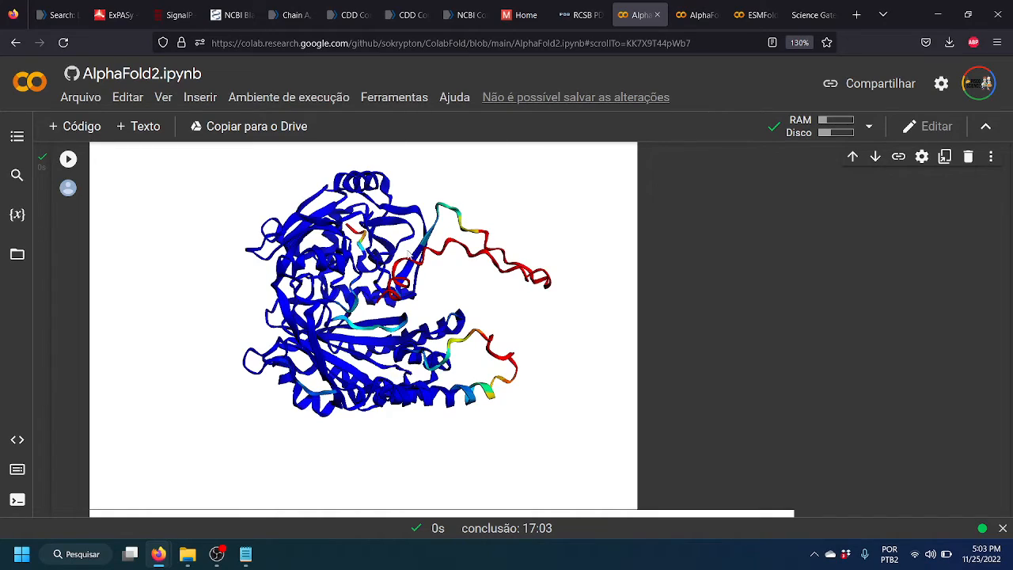
drag(379, 303, 308, 325)
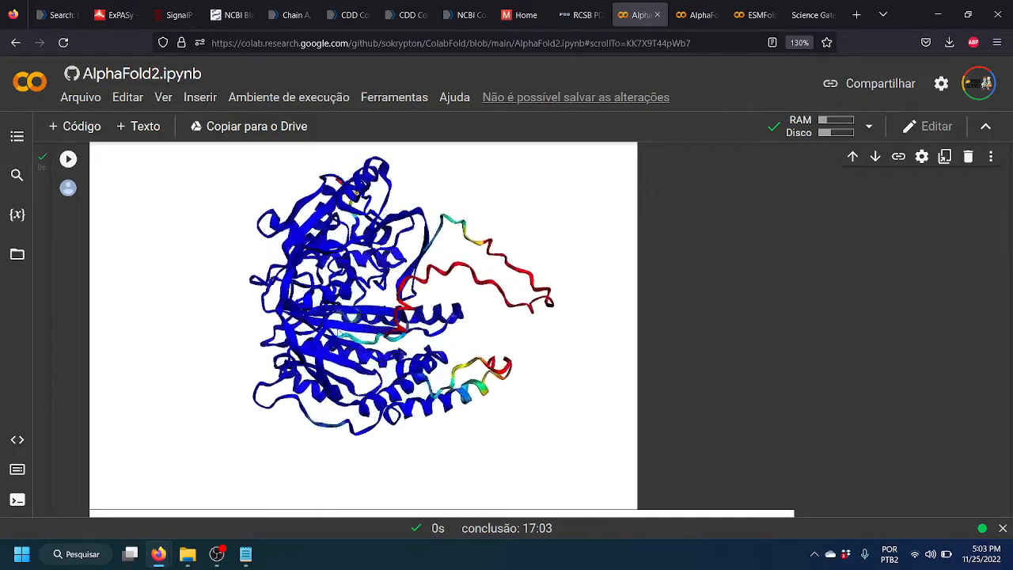
scroll(691, 319, down, 5)
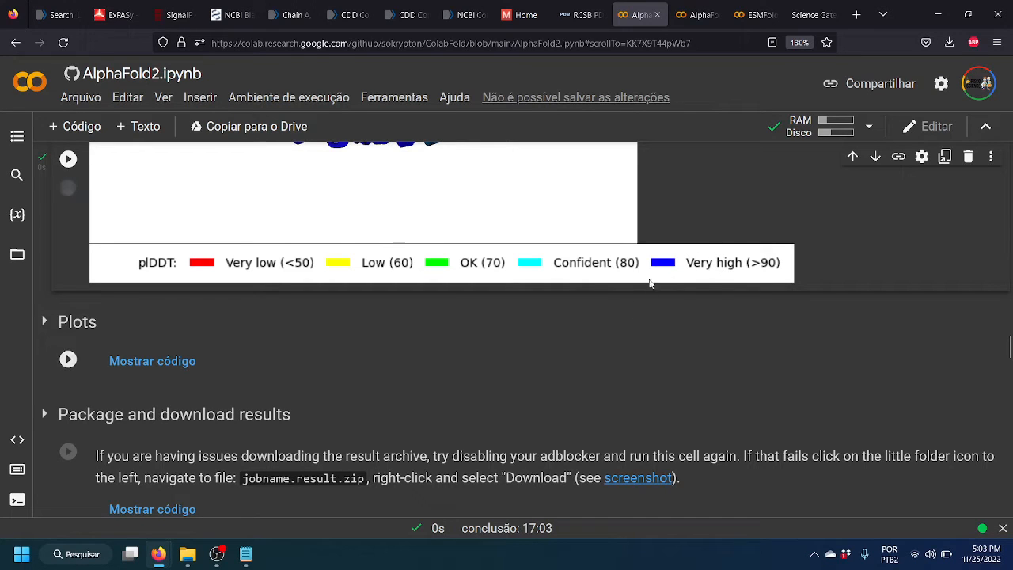
scroll(258, 354, up, 2)
scroll(257, 354, up, 2)
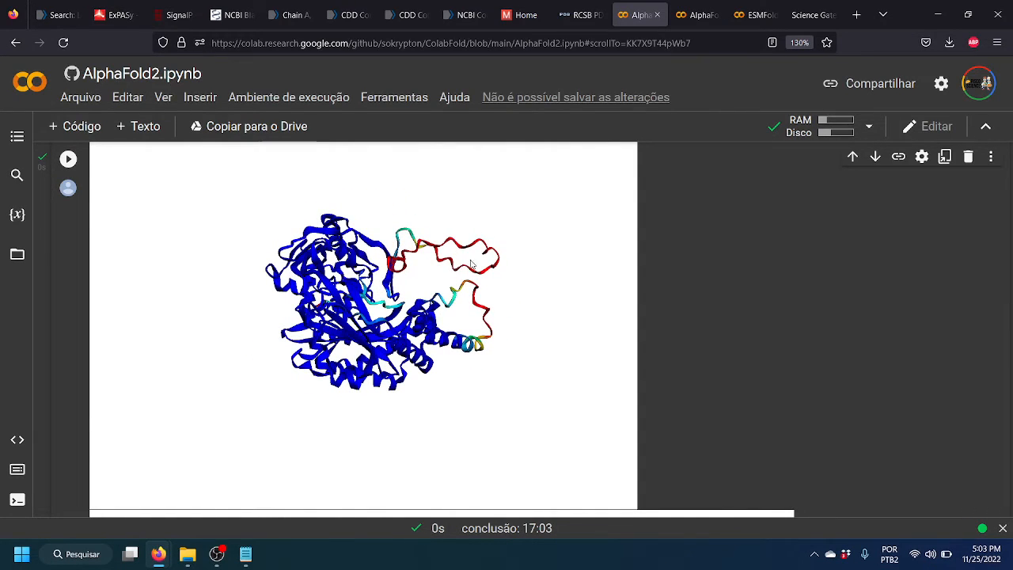
drag(376, 285, 406, 390)
drag(400, 441, 279, 326)
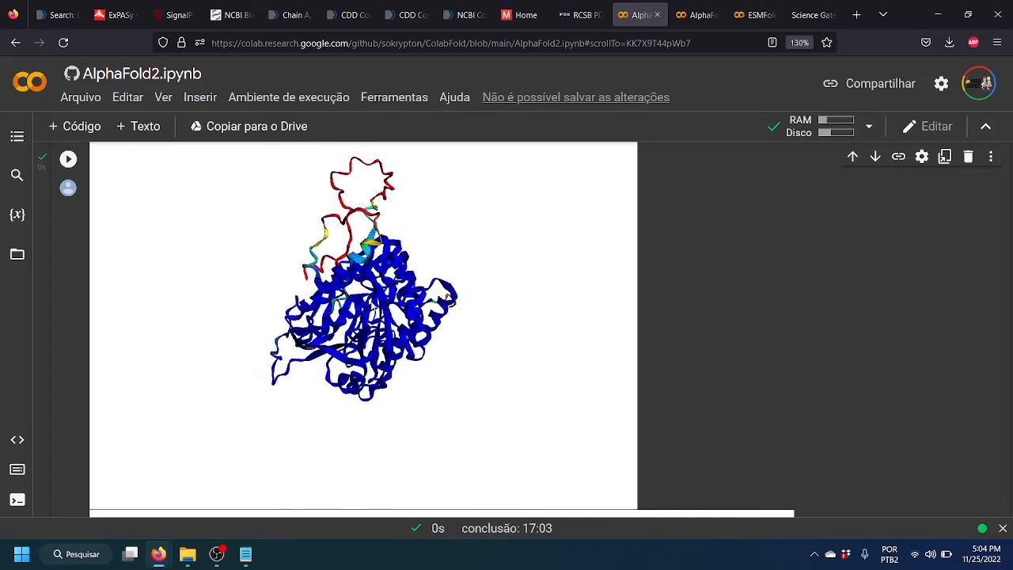
drag(348, 238, 715, 320)
Run the Plots cell and compare the sequence coverage and predicted lDDT plots with the 3D structure
scroll(715, 320, down, 5)
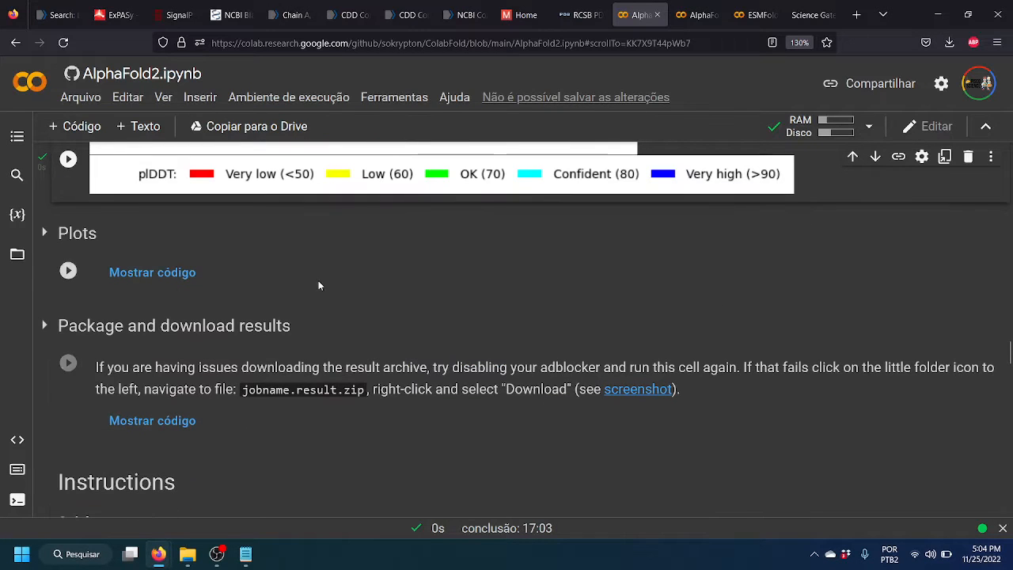
click(68, 272)
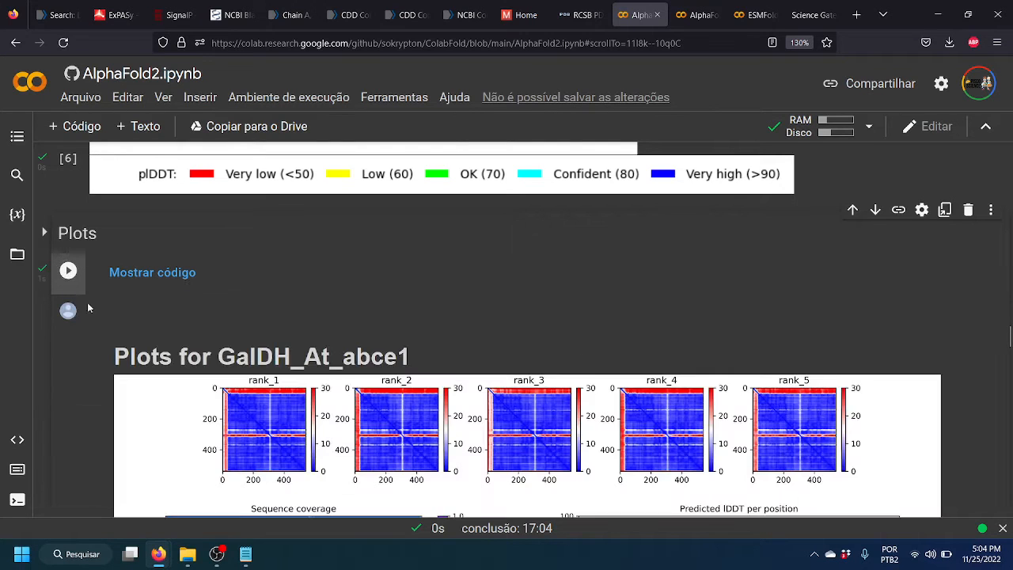
scroll(457, 316, down, 2)
scroll(458, 315, down, 3)
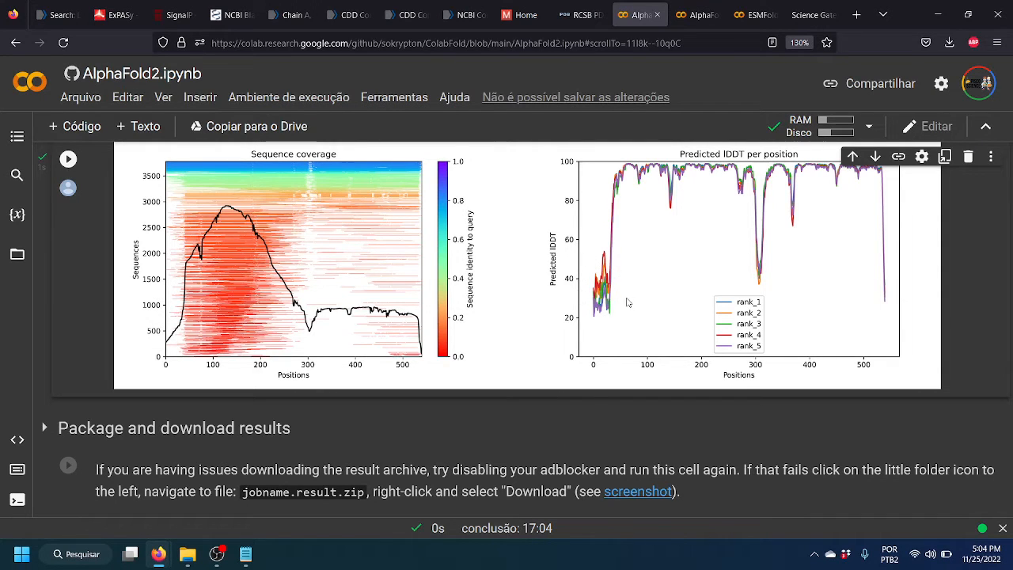
scroll(457, 339, up, 10)
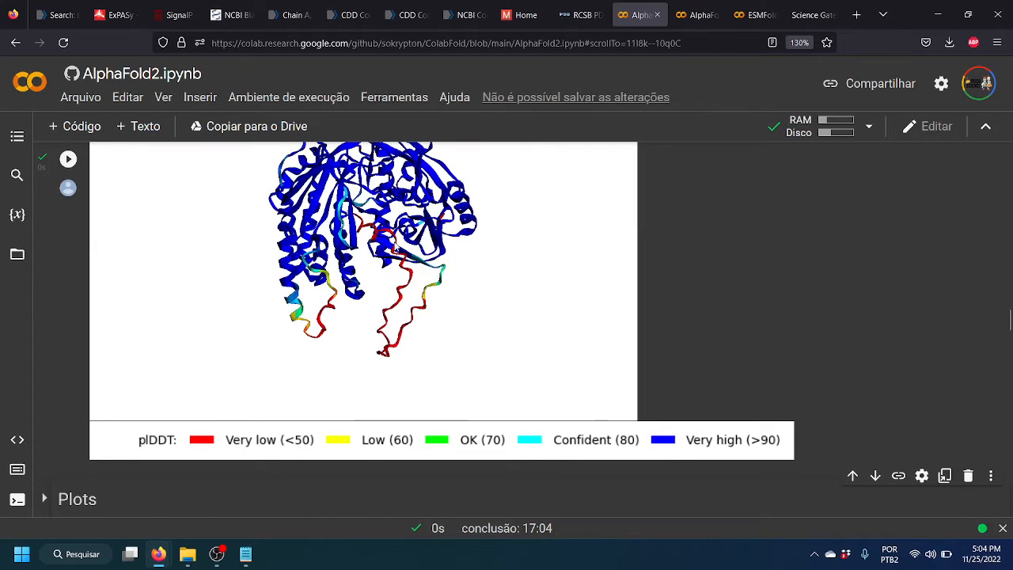
scroll(595, 333, down, 10)
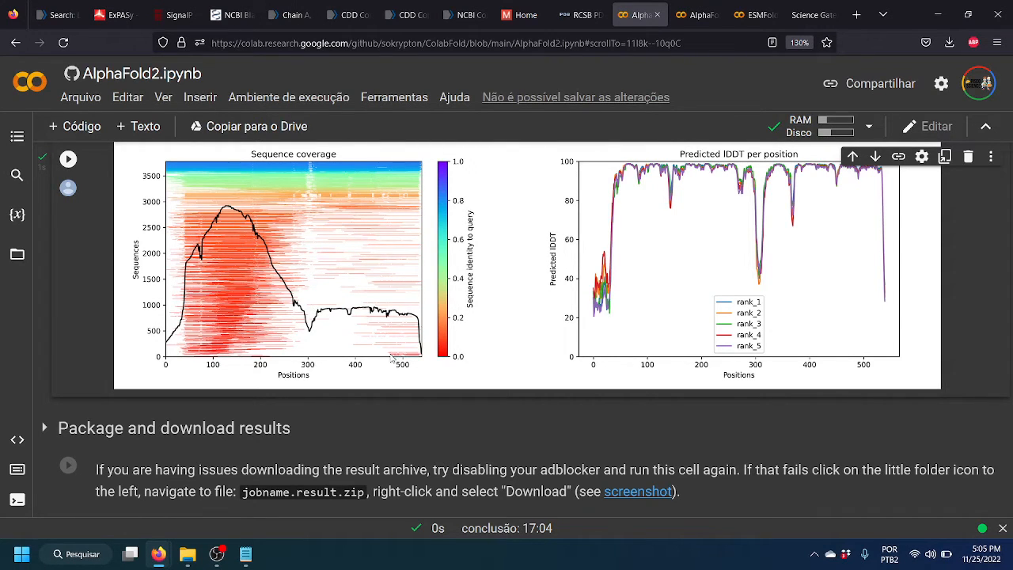
Run the Package and download results cell to download the GalDH_At_abce1 result archive
scroll(393, 356, down, 3)
click(69, 288)
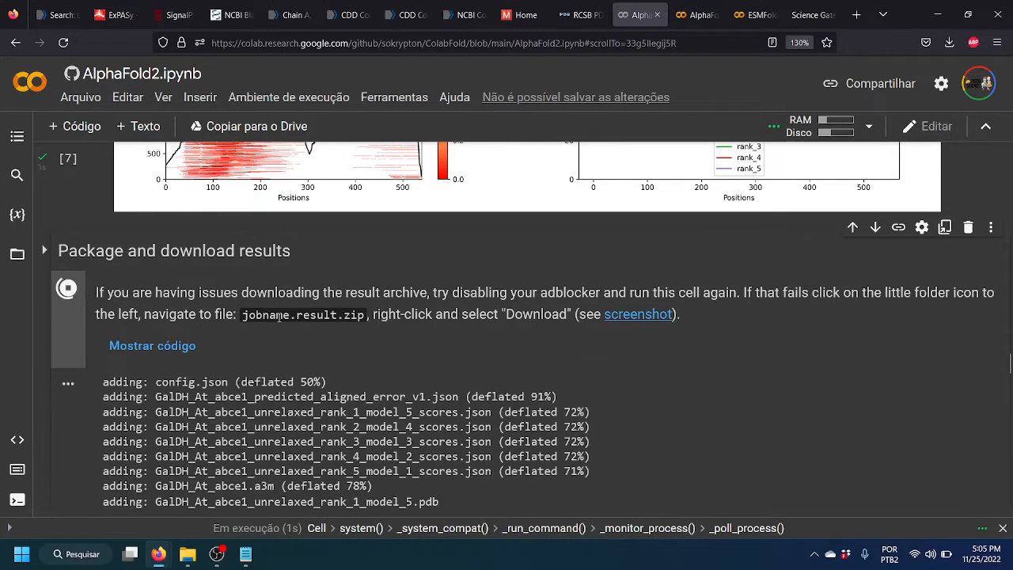
scroll(279, 315, down, 3)
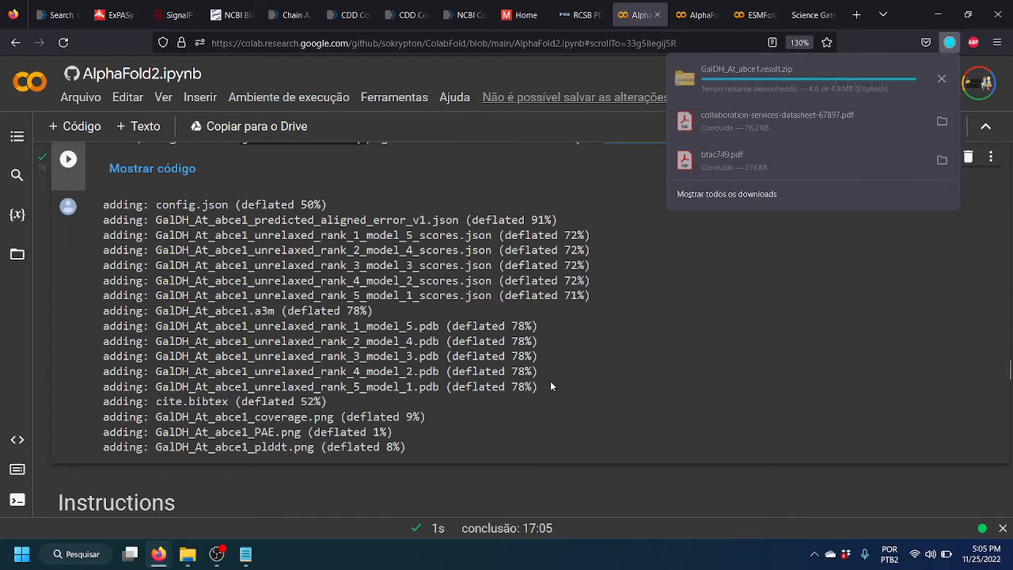
Open GalDH_At_abce1.result.zip in File Explorer with full file names shown and select GalDH_At_abce1_unrelaxed_rank_1_model_5.pdb
click(754, 73)
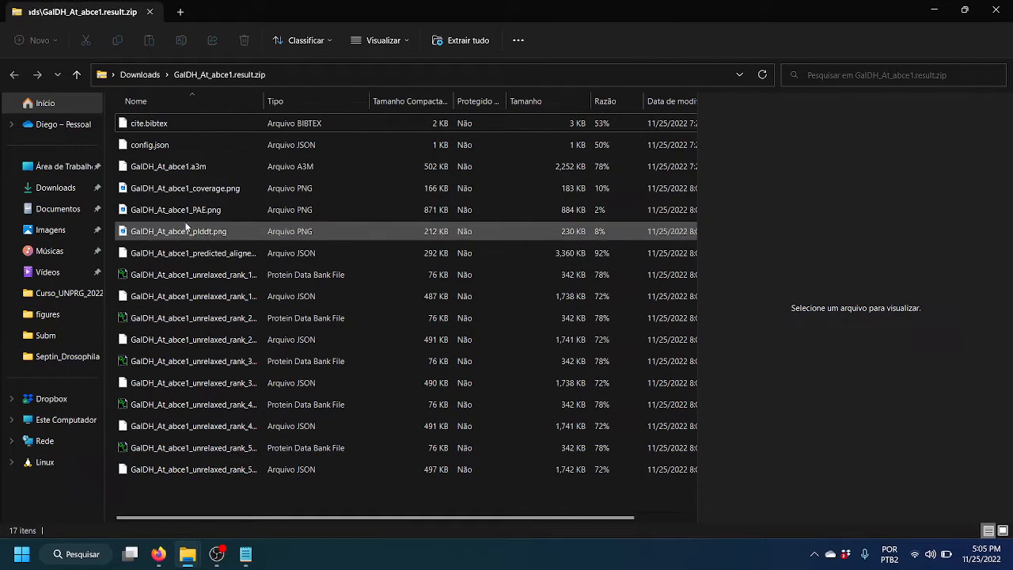
drag(263, 101, 447, 103)
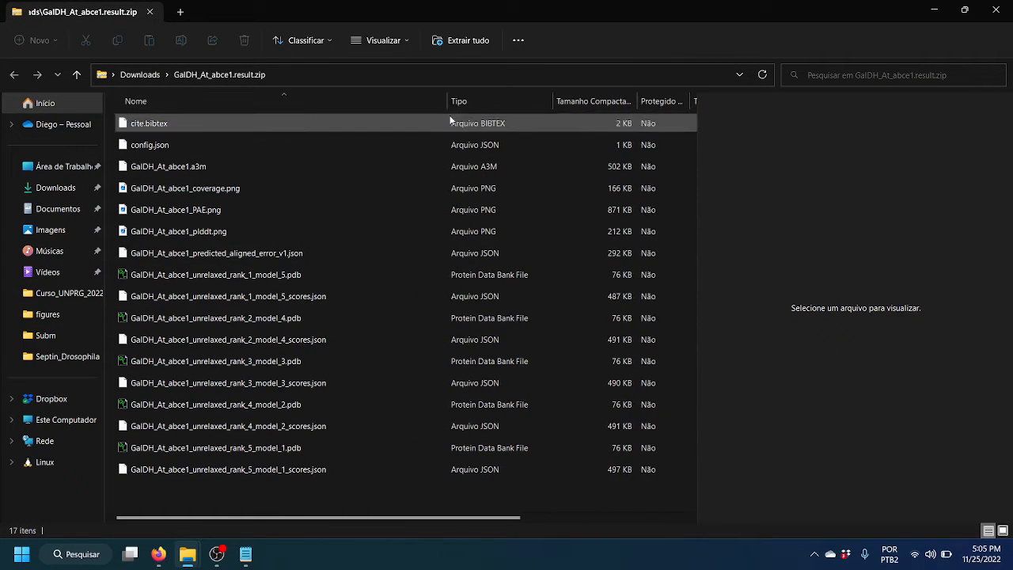
click(236, 277)
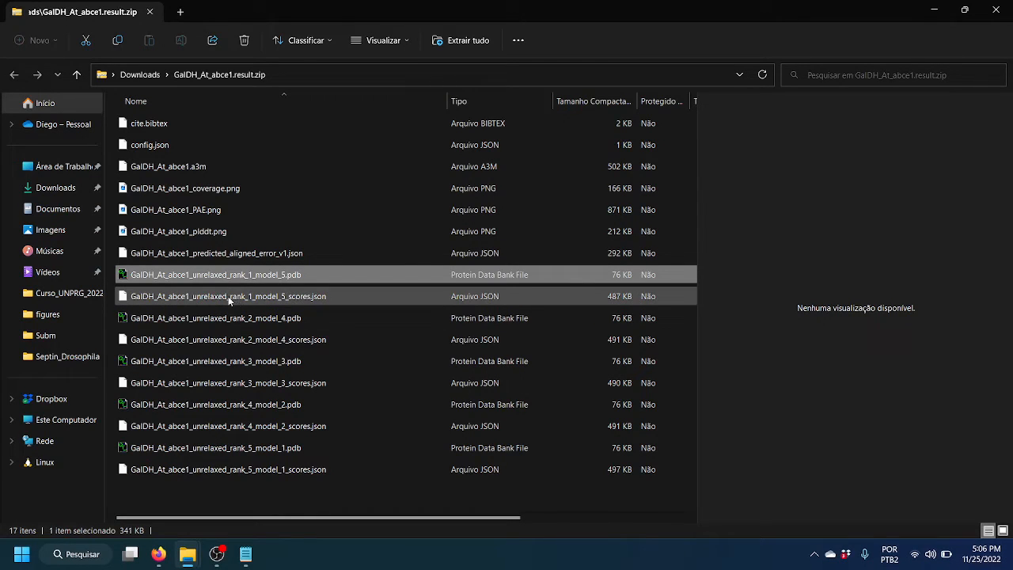
click(229, 296)
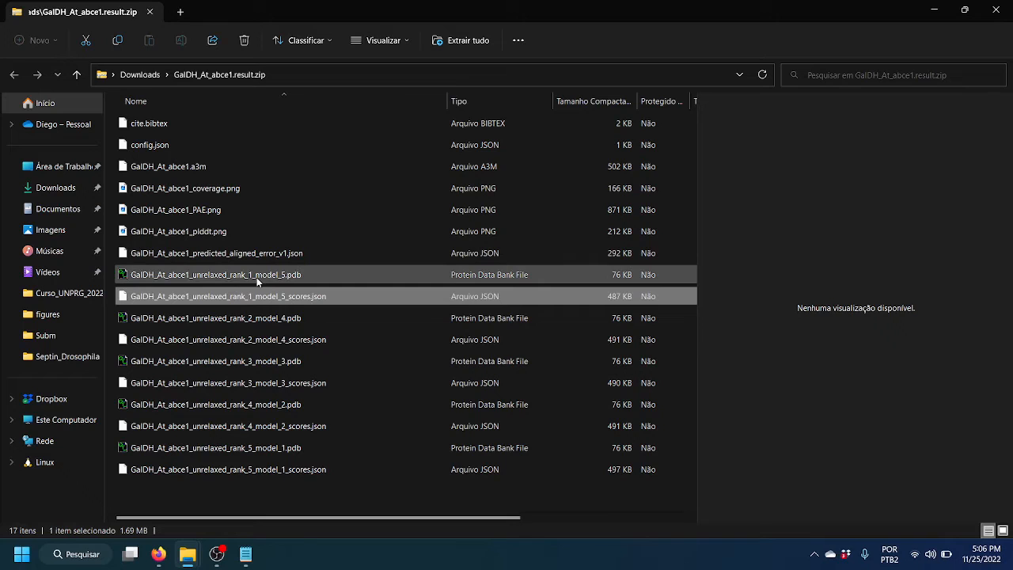
click(257, 280)
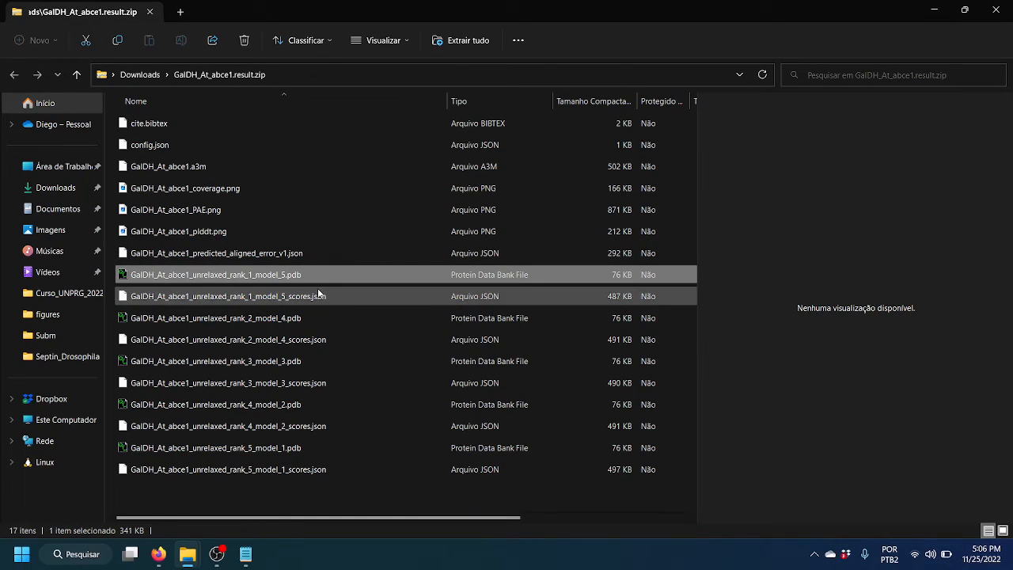
Open GalDH_At_abce1_unrelaxed_rank_1_model_5.pdb in PyMOL and rotate the model in a maximized window
double_click(500, 283)
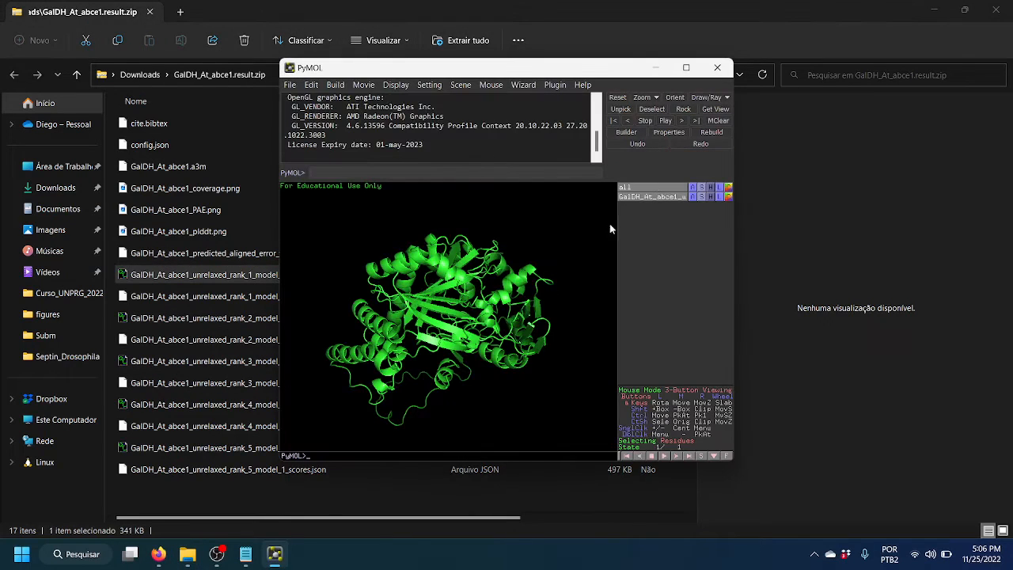
drag(429, 302, 495, 247)
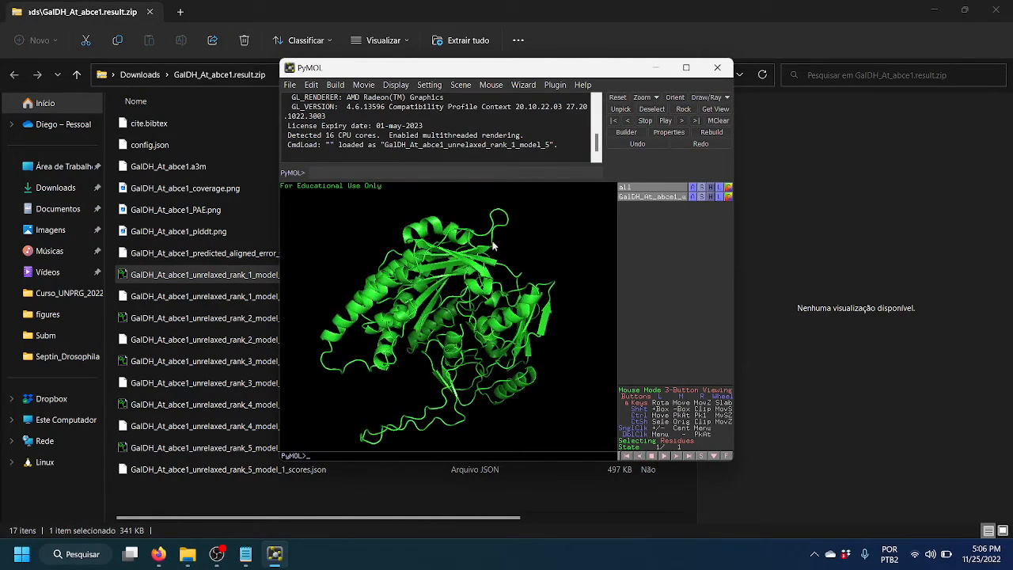
click(684, 70)
drag(439, 327, 463, 376)
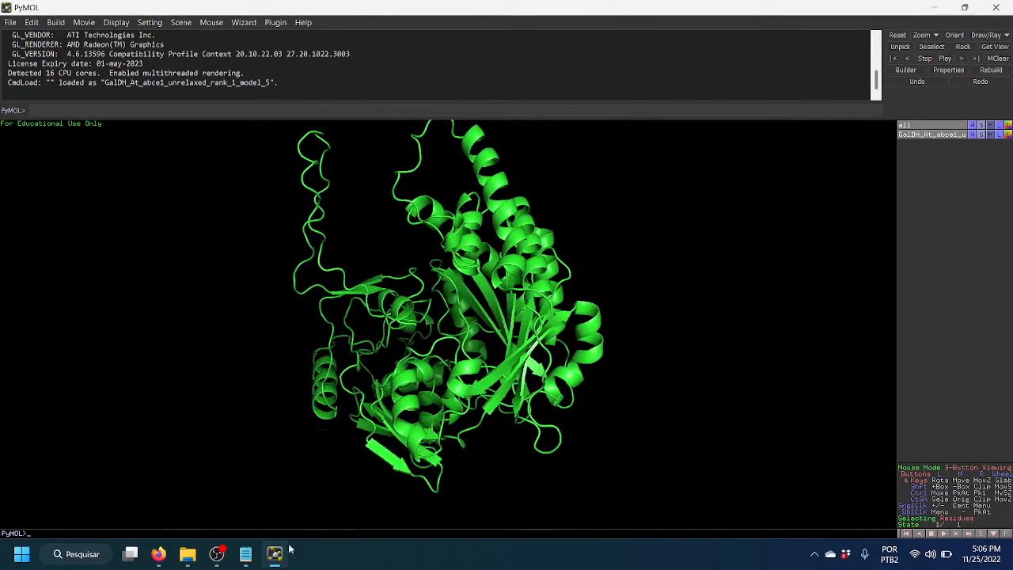
Switch to the NCBI BLAST results in Firefox and look up the PDB accession of the Myrciaria dubia homolog
mouse_move(158, 564)
click(214, 476)
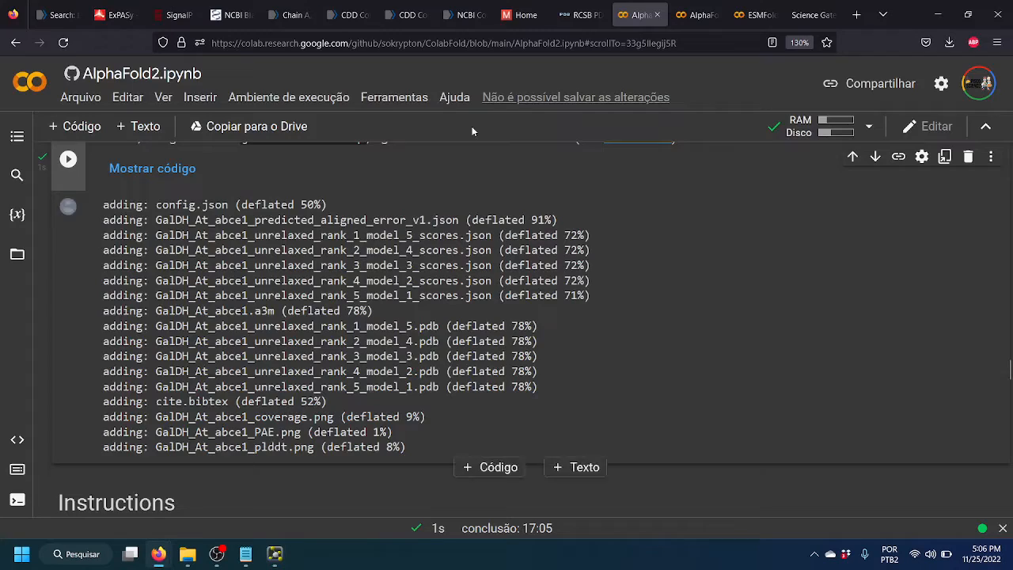
click(232, 14)
scroll(563, 231, up, 2)
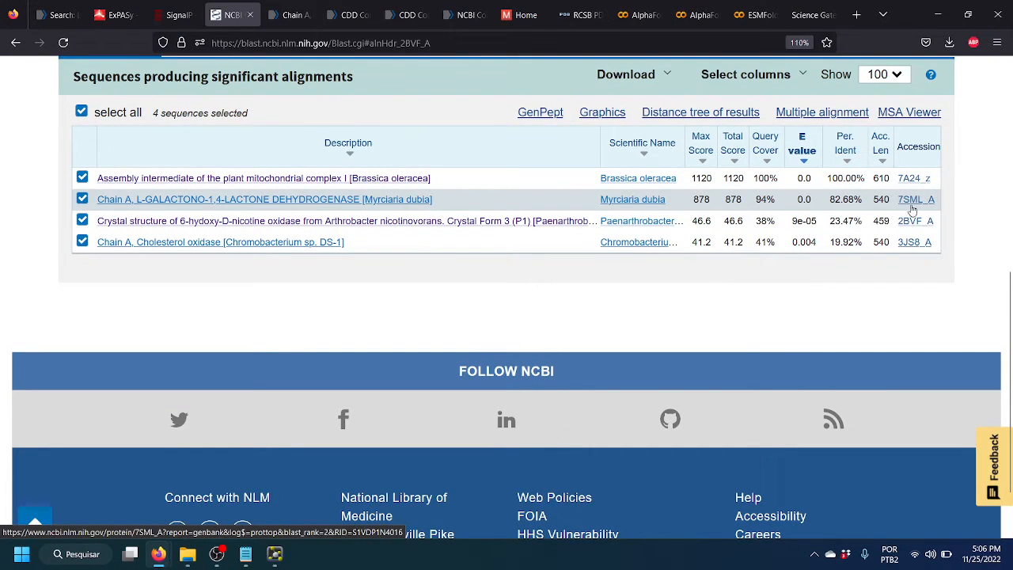
Switch back to PyMOL and fetch the PDB structure 7sml alongside the GalDH model
key(alt+Tab)
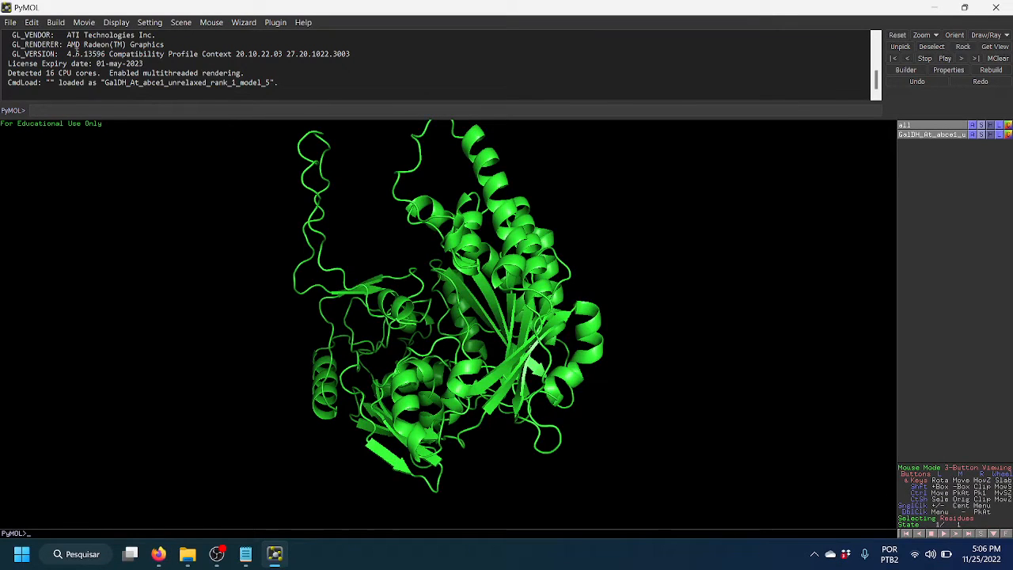
click(10, 22)
click(42, 88)
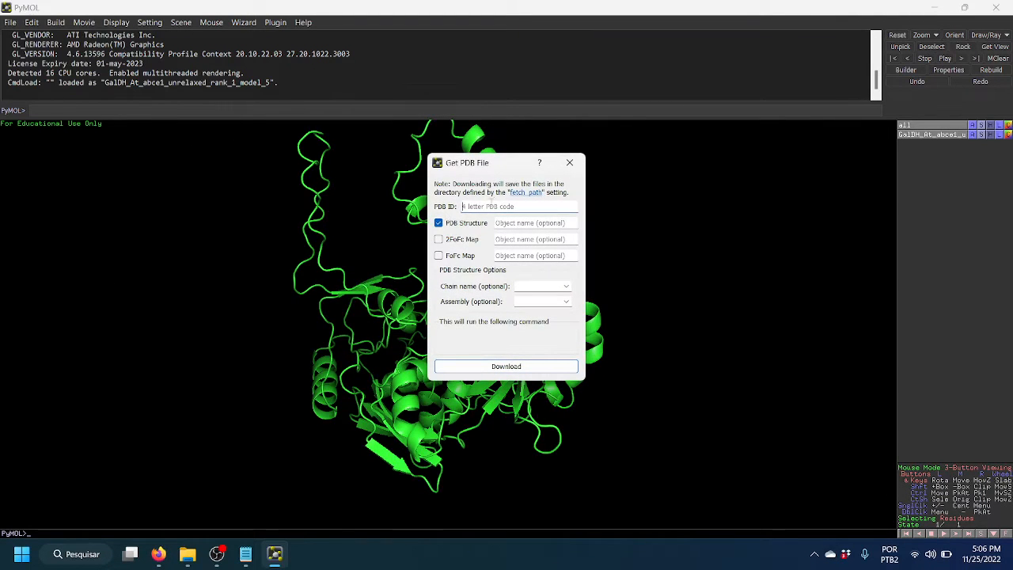
text(7sm)
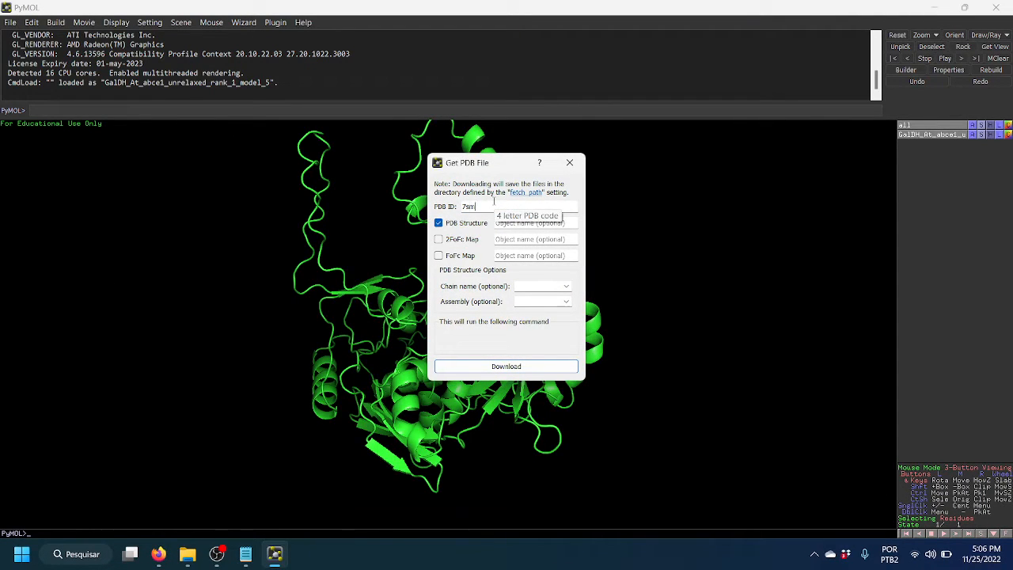
text(l)
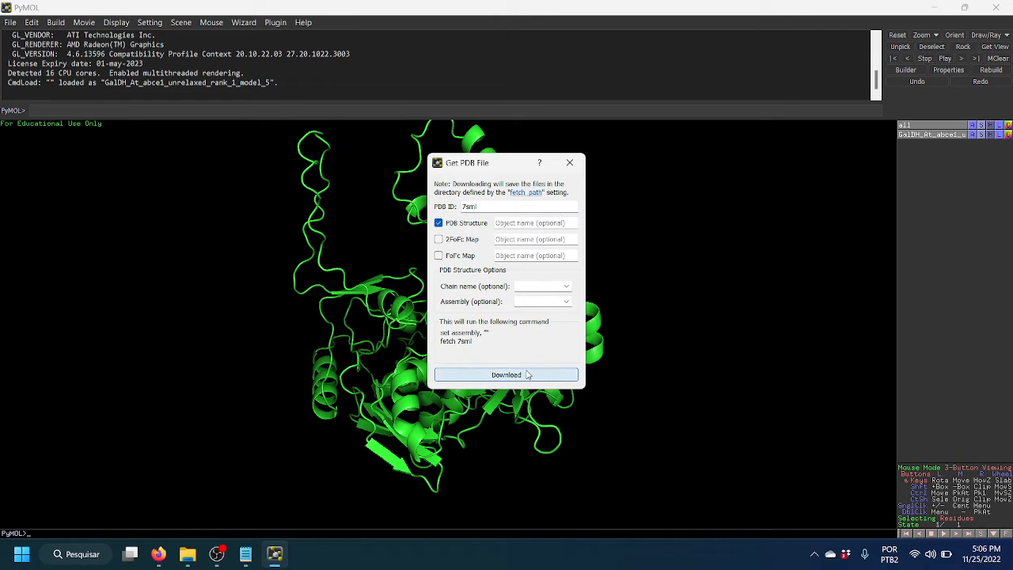
drag(603, 368, 476, 268)
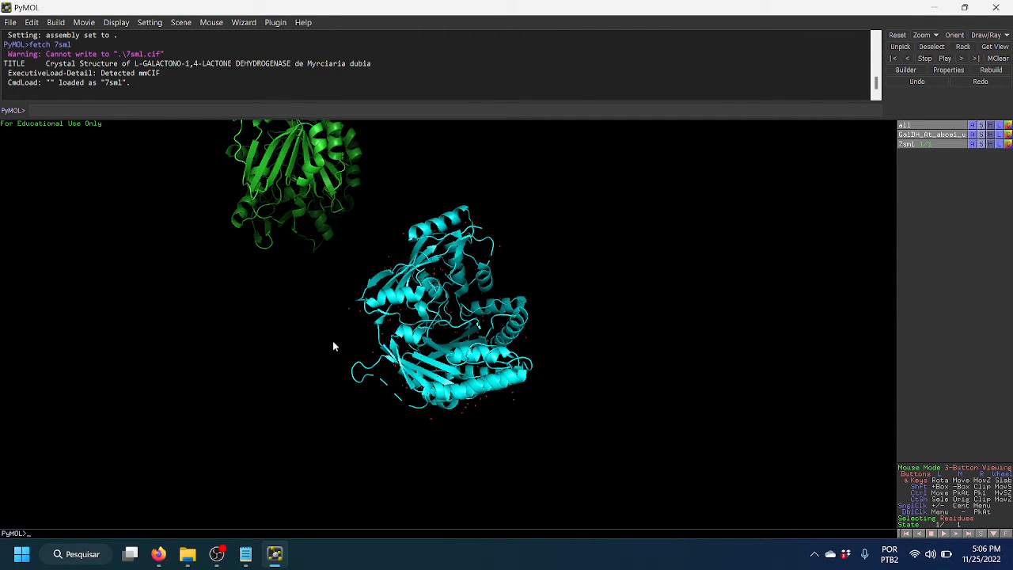
Align the GalDH model to the 7sml molecule
drag(333, 346, 704, 320)
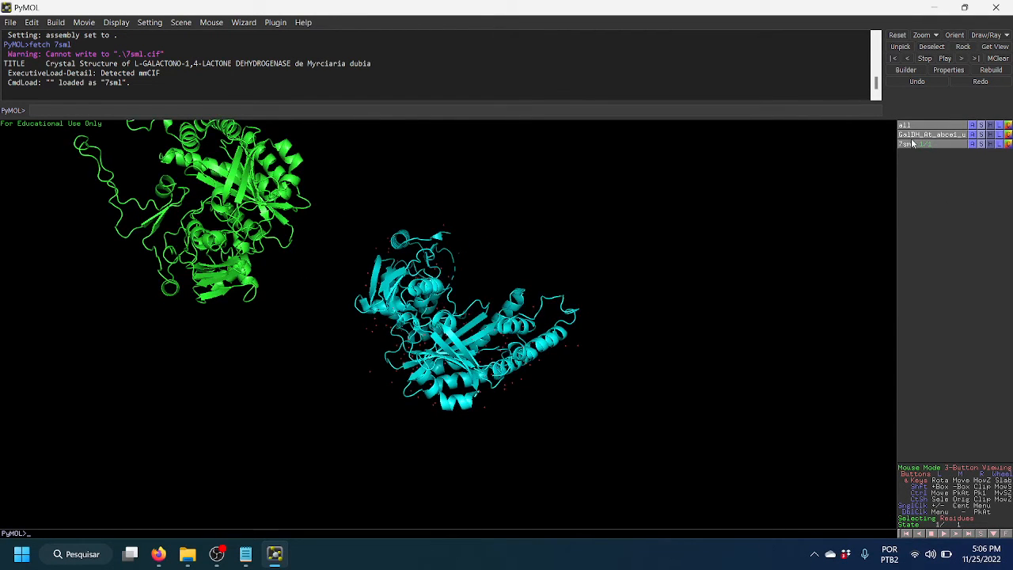
click(973, 139)
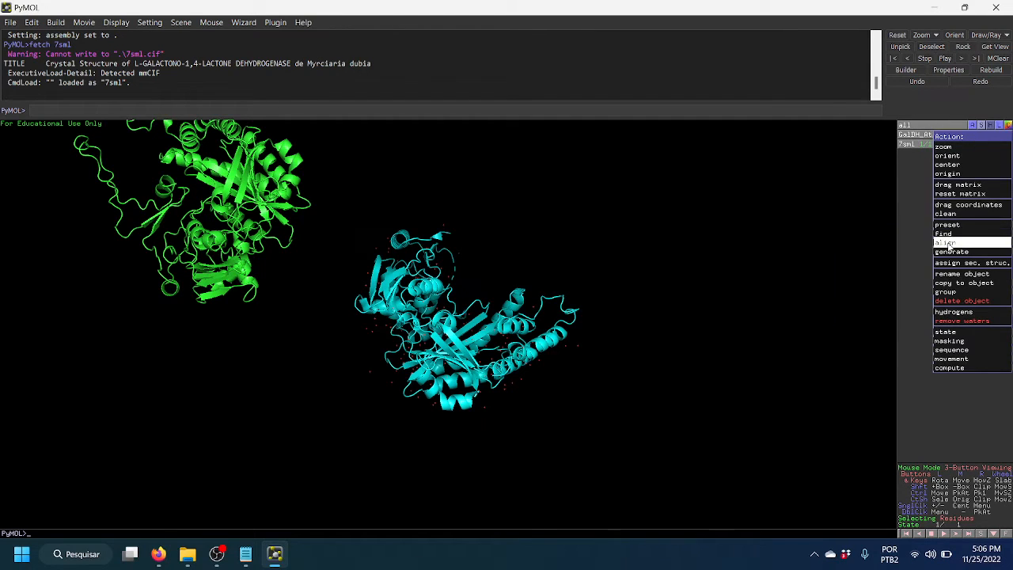
mouse_move(949, 243)
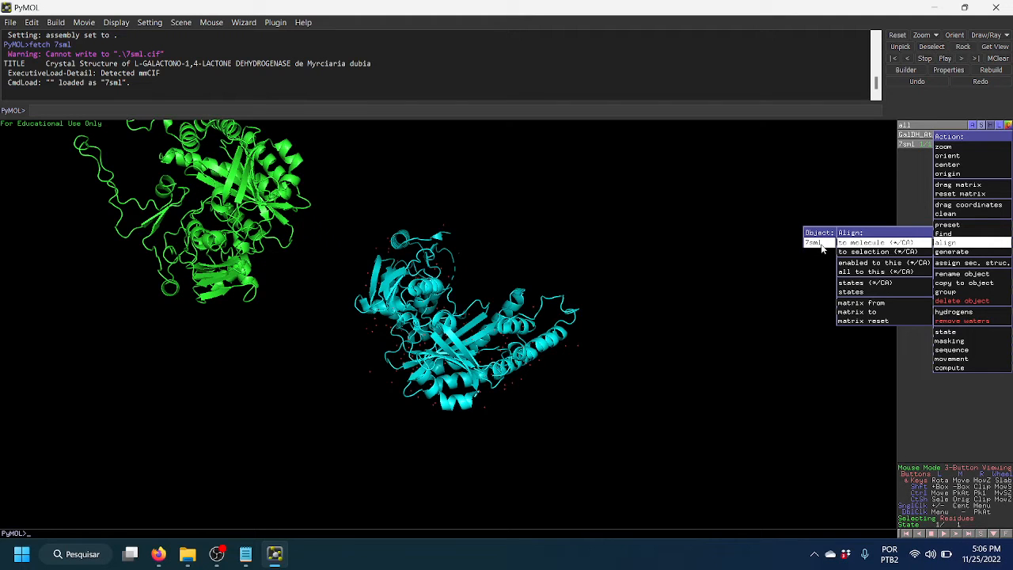
click(818, 244)
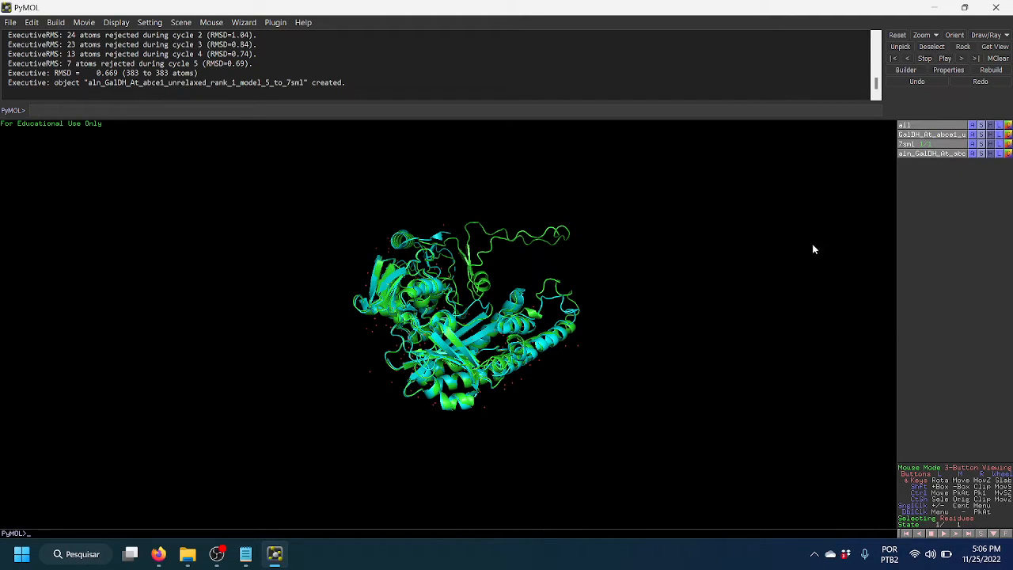
Examine the superposed GalDH model and 7sml up close, comparing their helices and the model's extended N-terminal loop
drag(548, 315, 361, 383)
middle_click(433, 266)
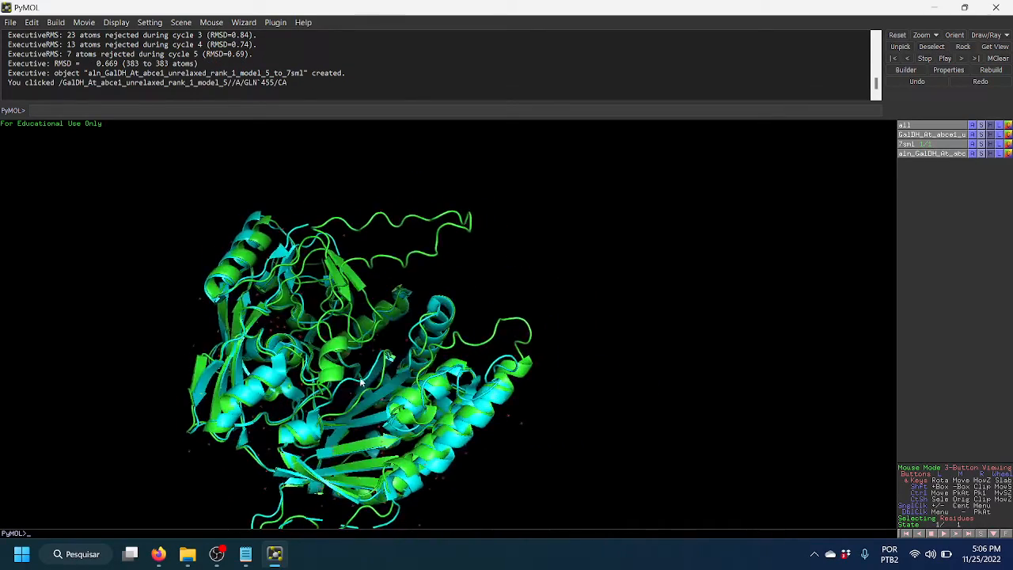
middle_click(321, 412)
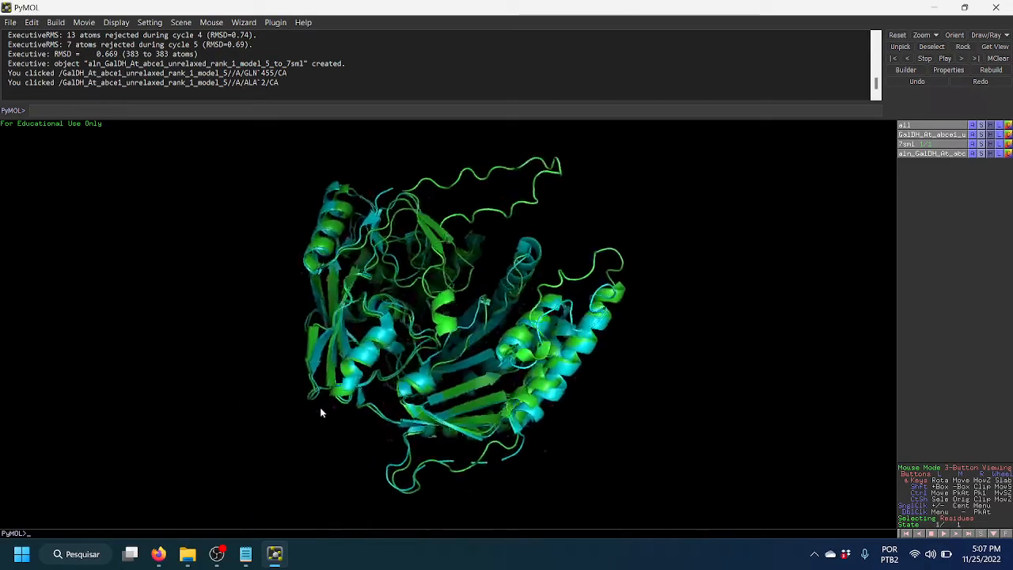
drag(322, 412, 504, 320)
drag(520, 285, 453, 363)
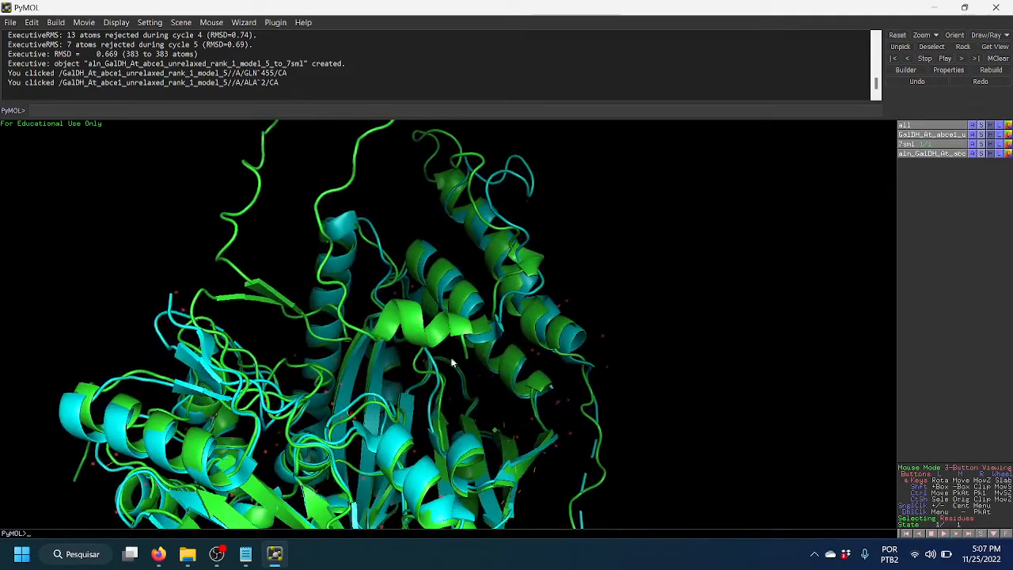
drag(218, 227, 228, 265)
middle_click(234, 269)
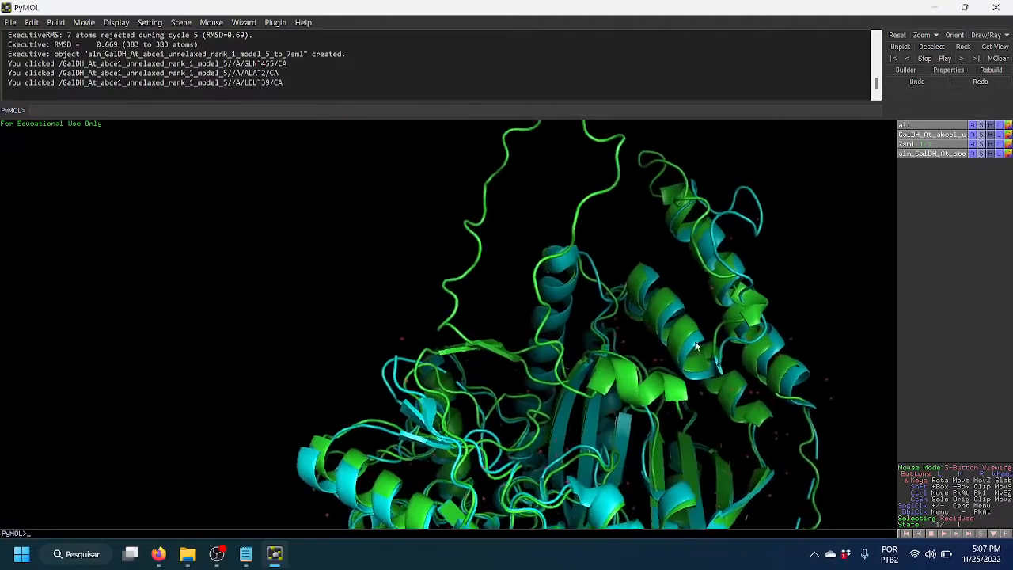
drag(464, 421, 357, 229)
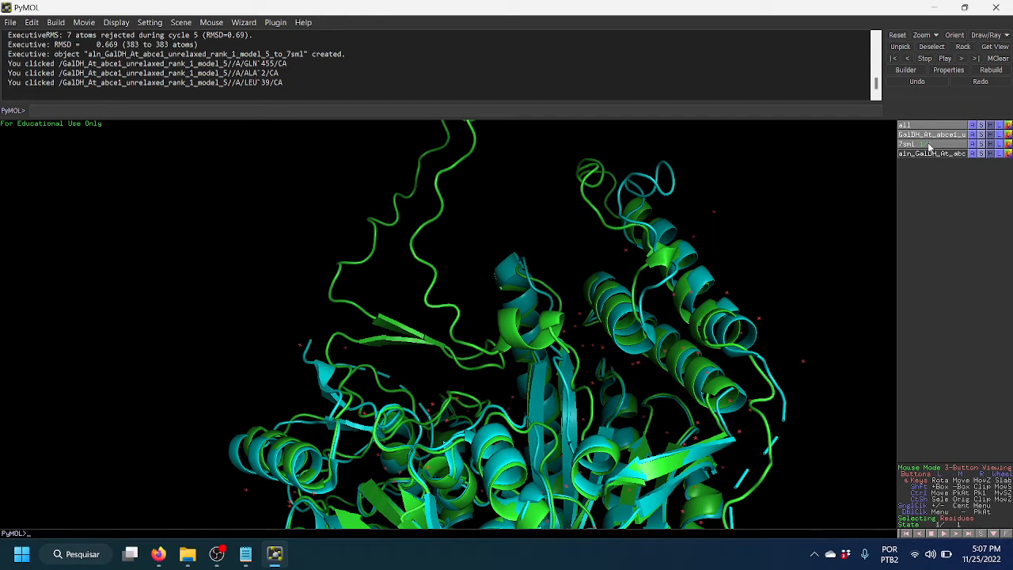
Show the sequences, select the GalDH model's N-terminal residues up to about 39, hide everything in the selection and deselect it
click(983, 534)
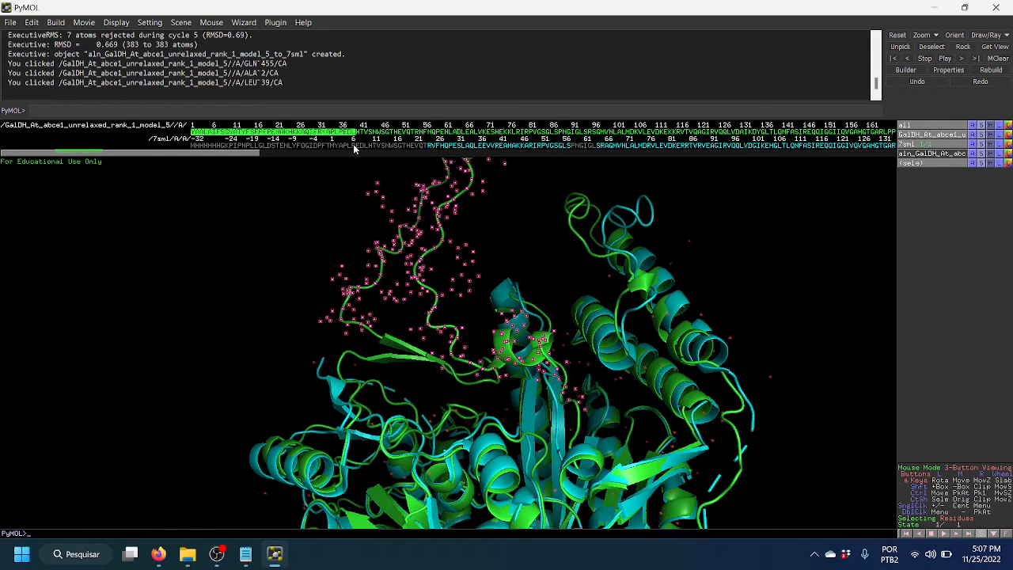
click(990, 163)
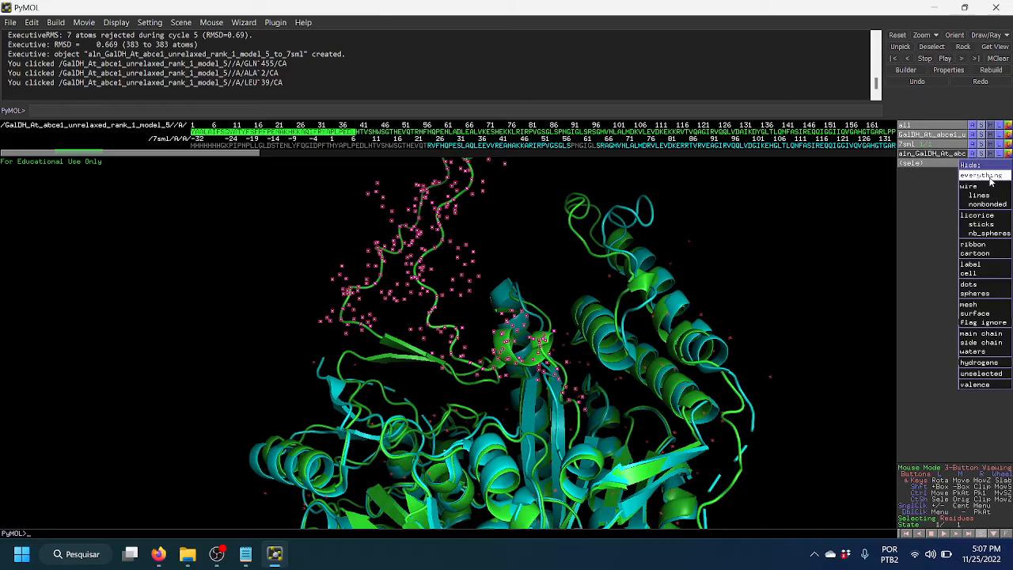
click(990, 176)
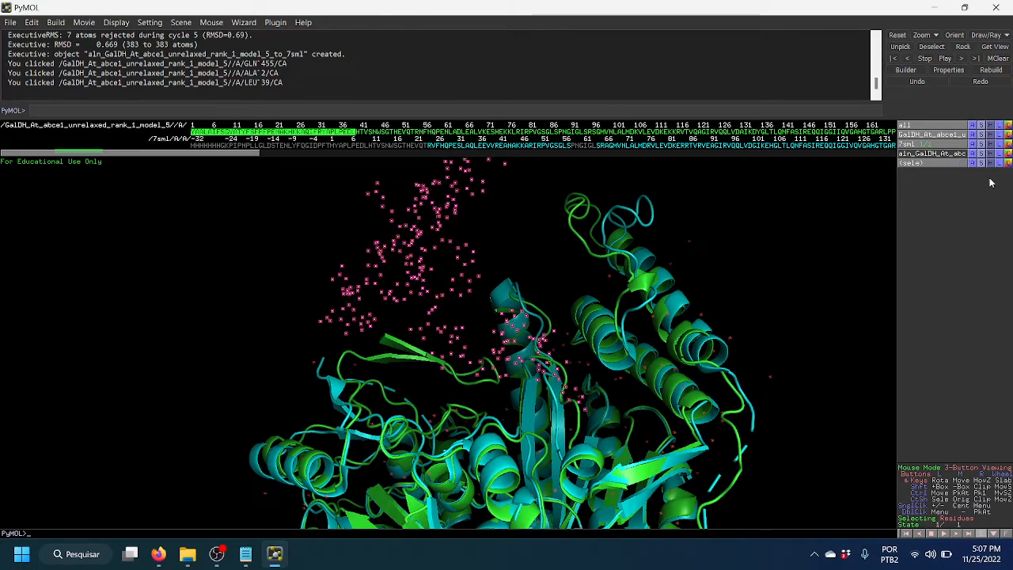
click(530, 237)
Examine how the remaining loops, strands and helices of the GalDH model match the 7sml crystal structure
drag(530, 238, 428, 324)
middle_click(433, 301)
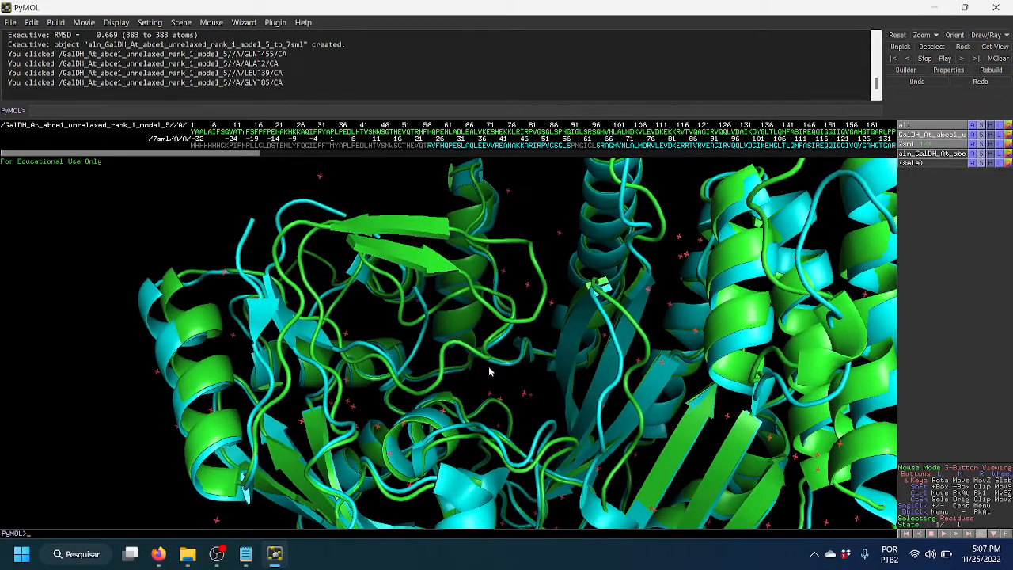
drag(489, 371, 436, 332)
scroll(424, 348, down, 3)
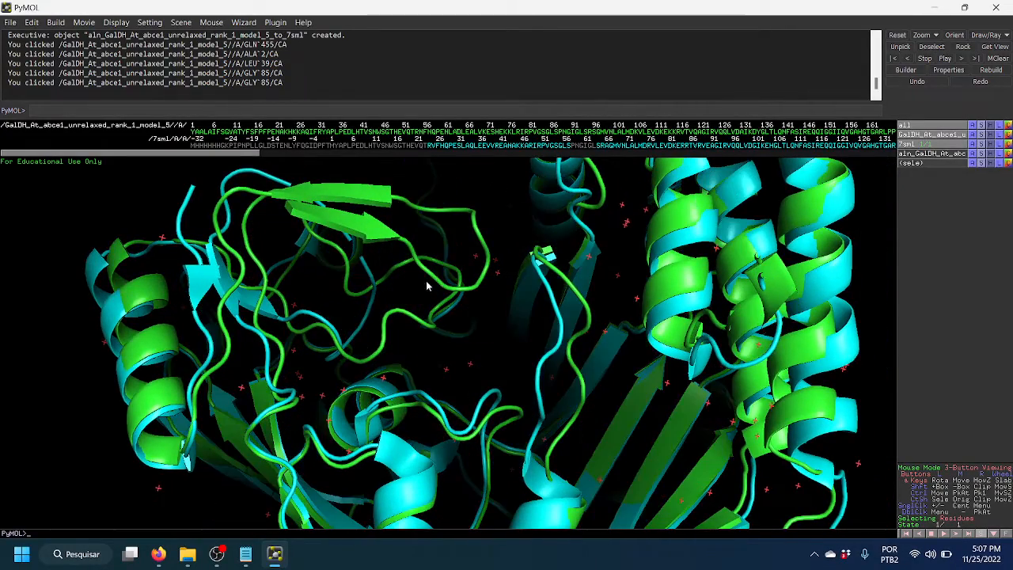
drag(409, 347, 449, 373)
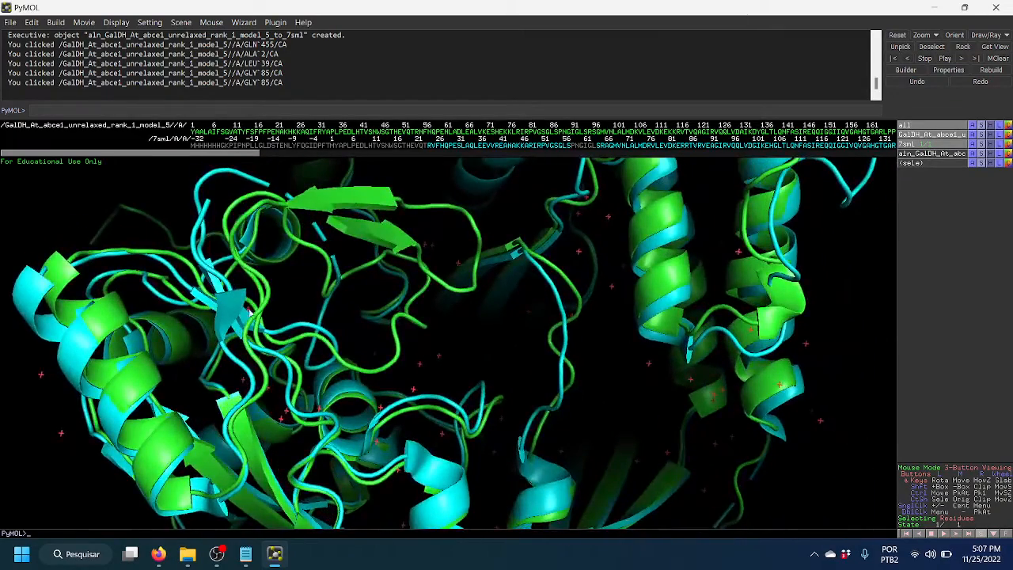
drag(273, 184, 355, 262)
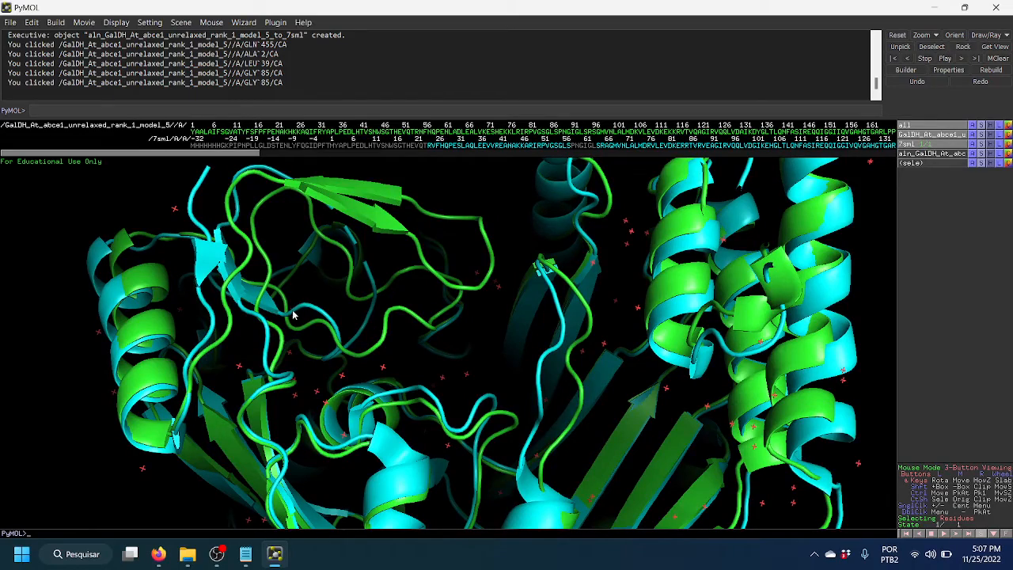
drag(435, 358, 435, 340)
drag(550, 403, 502, 354)
Fetch the PDB structure 2bvf and hide the GalDH model and 7sml so only the new structure is displayed
click(11, 23)
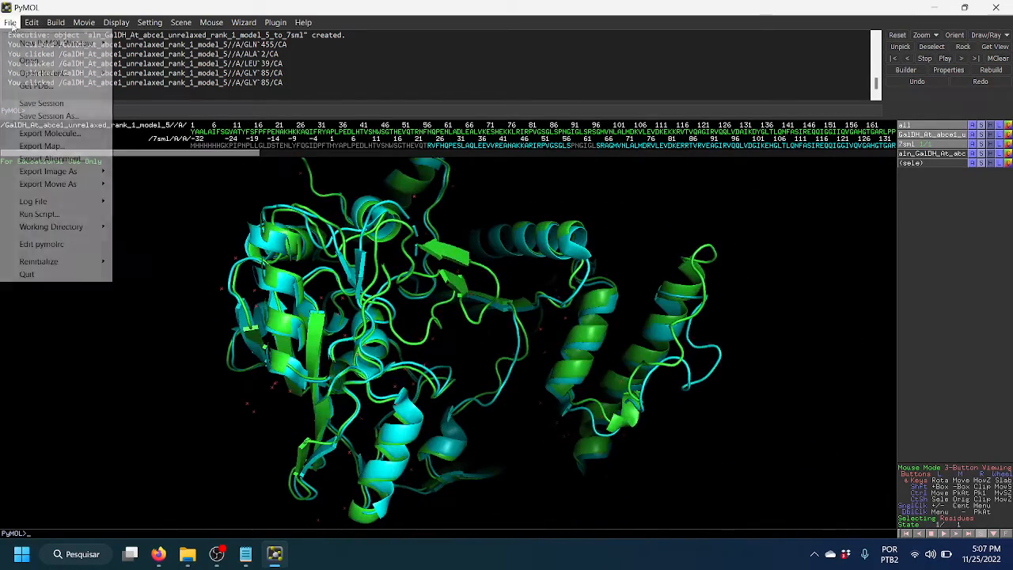
click(36, 85)
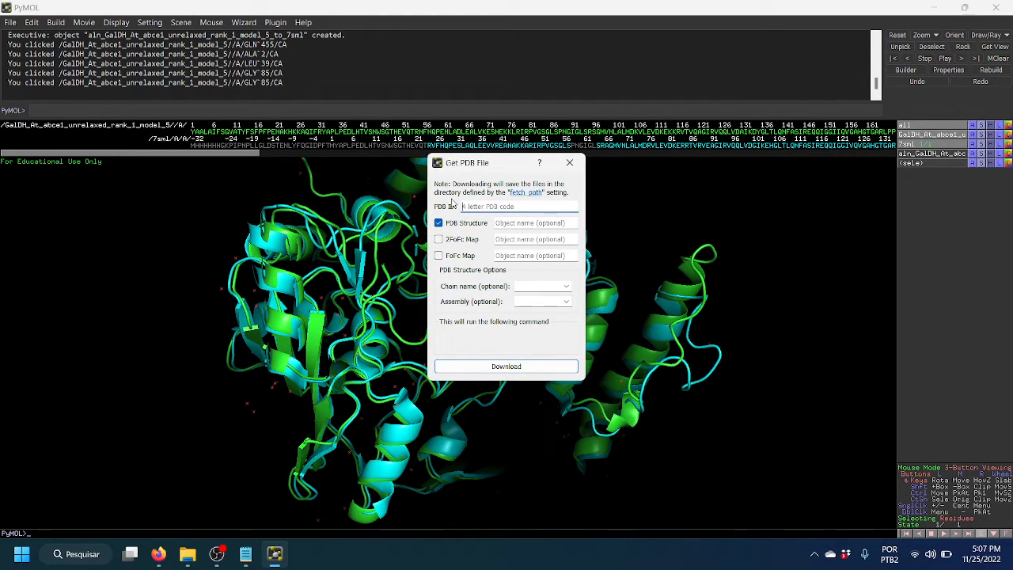
text(2bvf)
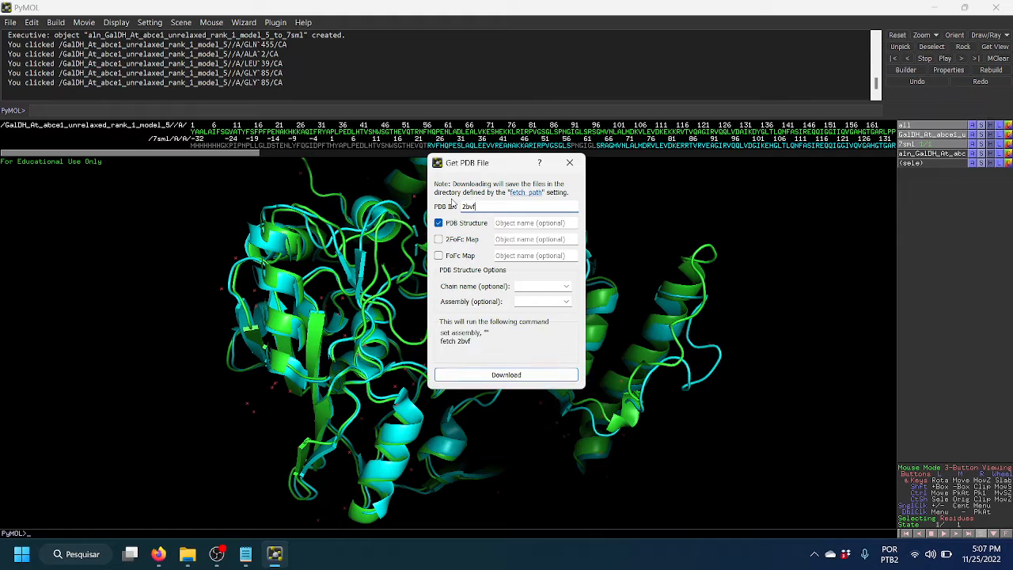
key(Return)
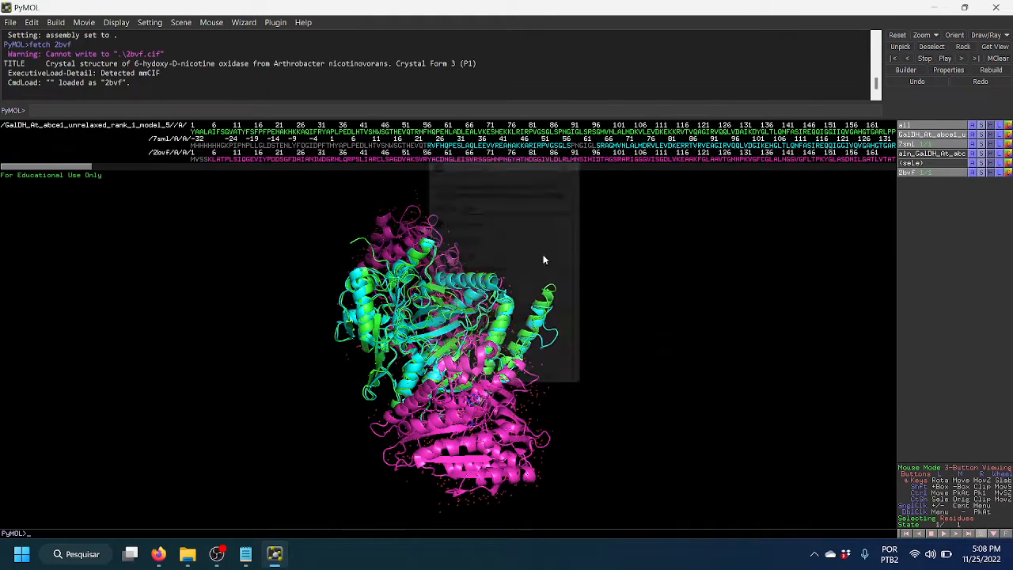
click(918, 143)
click(920, 136)
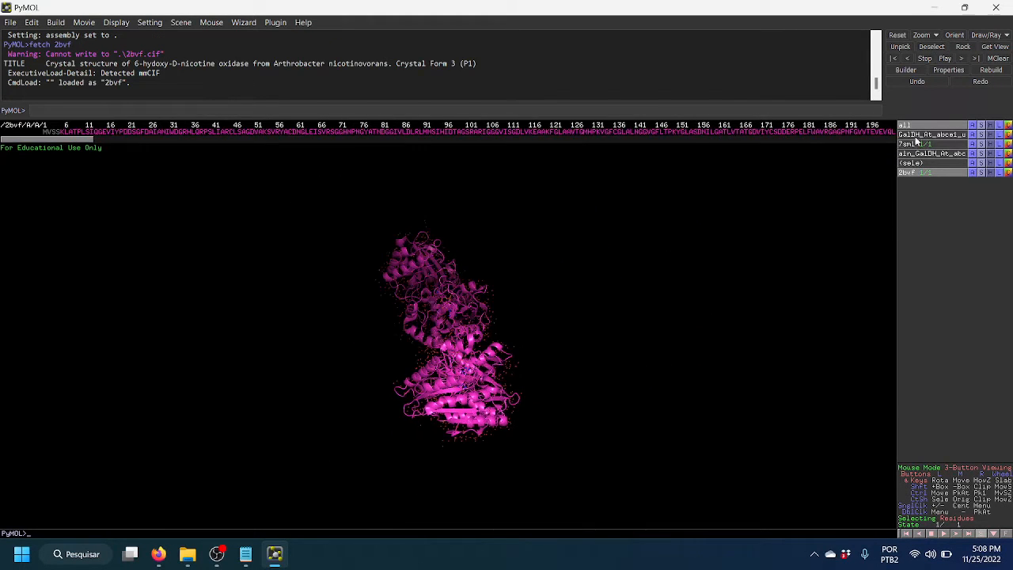
Select one protein chain of 2bvf together with its bound FAD and copy the selection to a new object
mouse_move(528, 330)
mouse_down()
mouse_move(467, 330)
mouse_move(457, 318)
mouse_move(559, 466)
mouse_move(479, 266)
mouse_move(543, 382)
mouse_move(533, 347)
mouse_up()
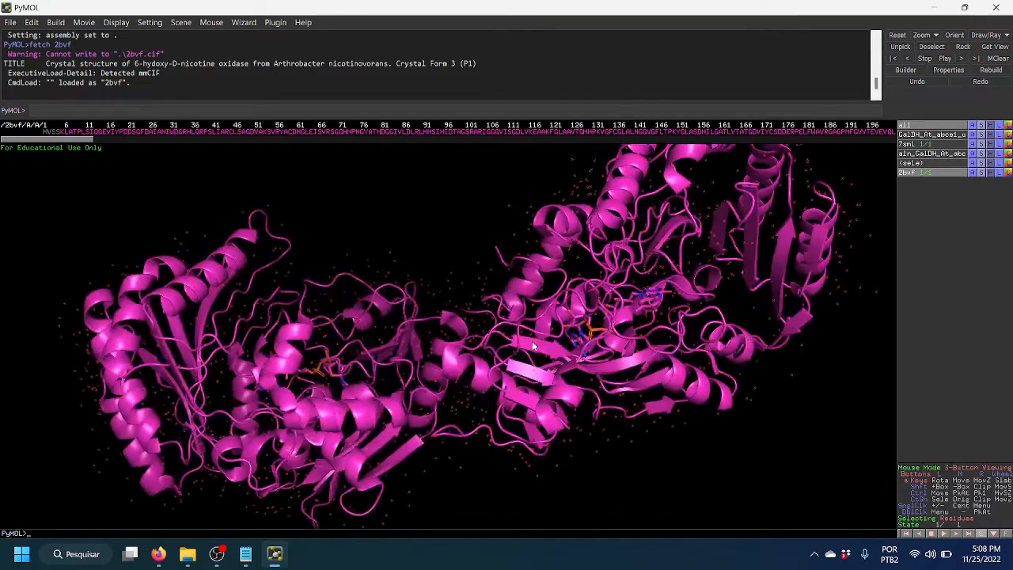
drag(534, 308, 533, 352)
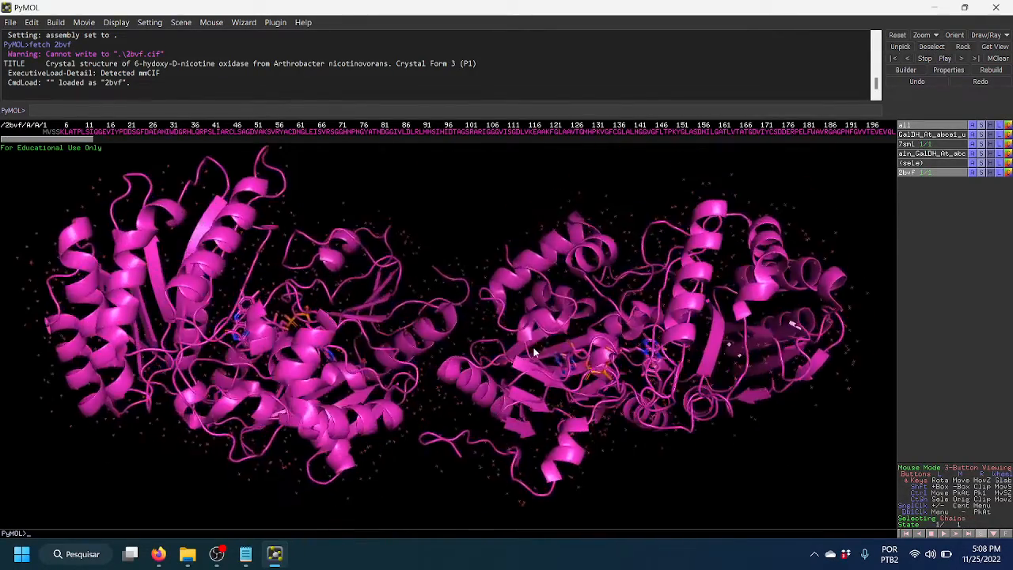
click(582, 357)
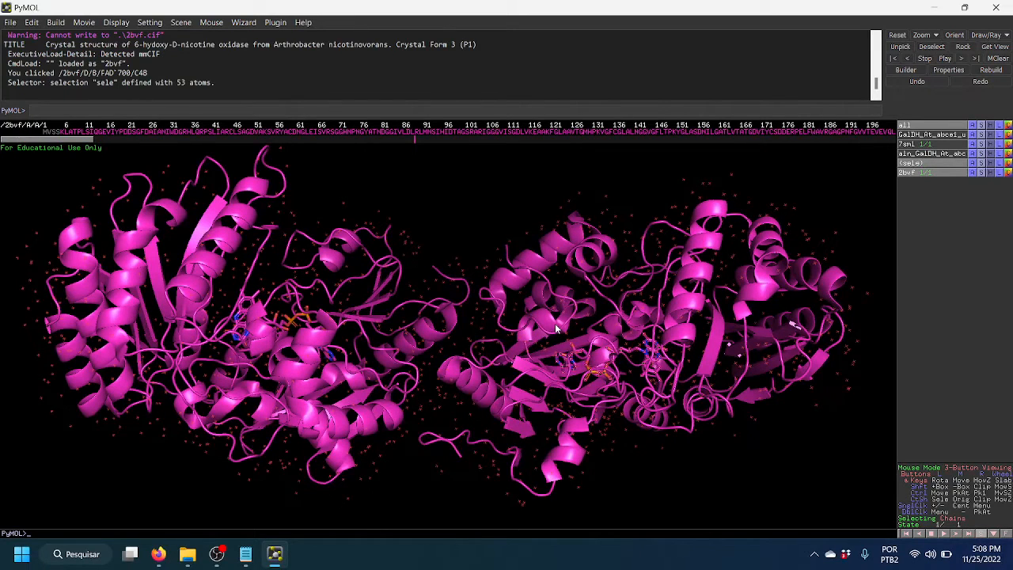
click(558, 330)
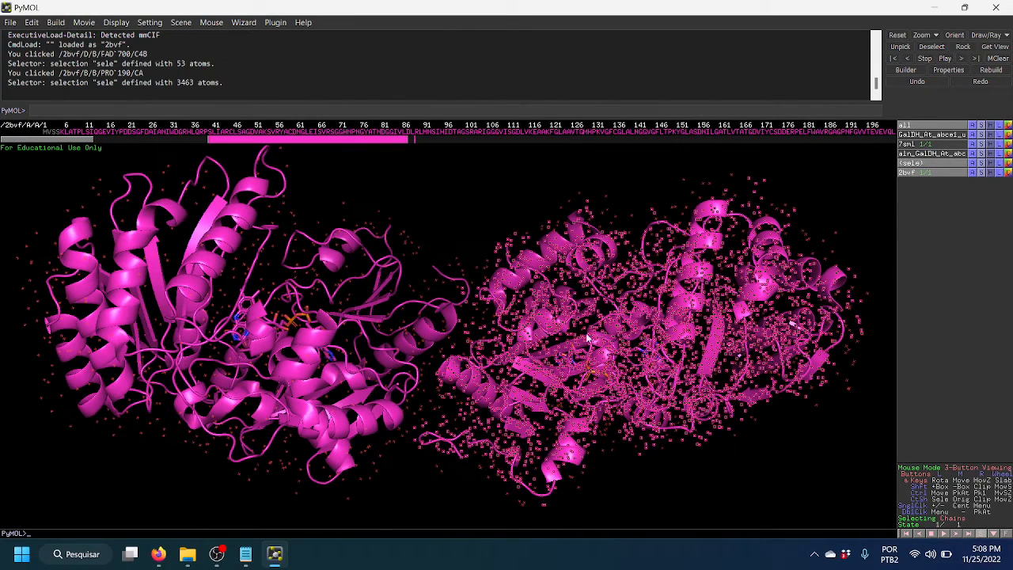
click(972, 163)
mouse_move(955, 320)
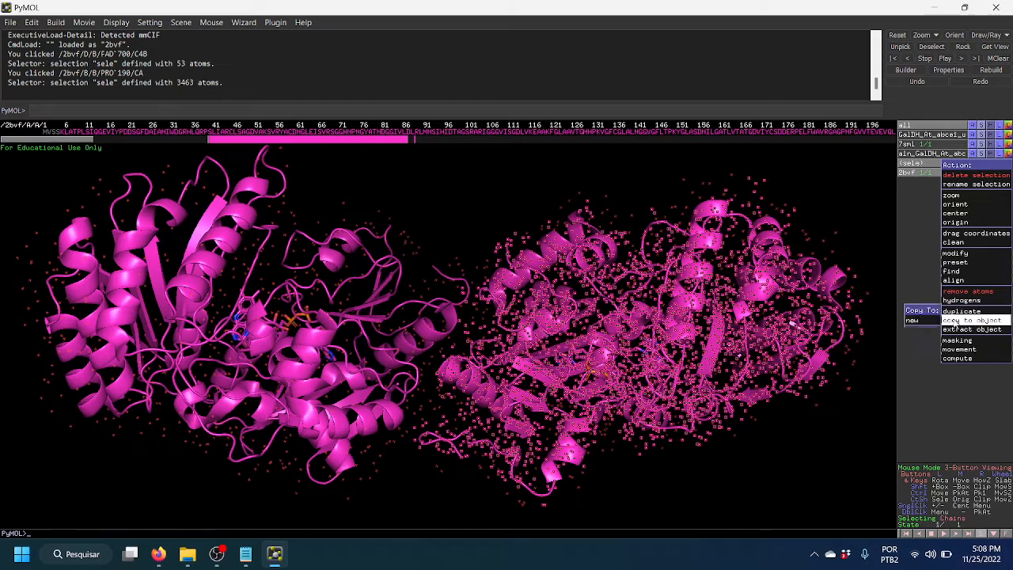
click(911, 320)
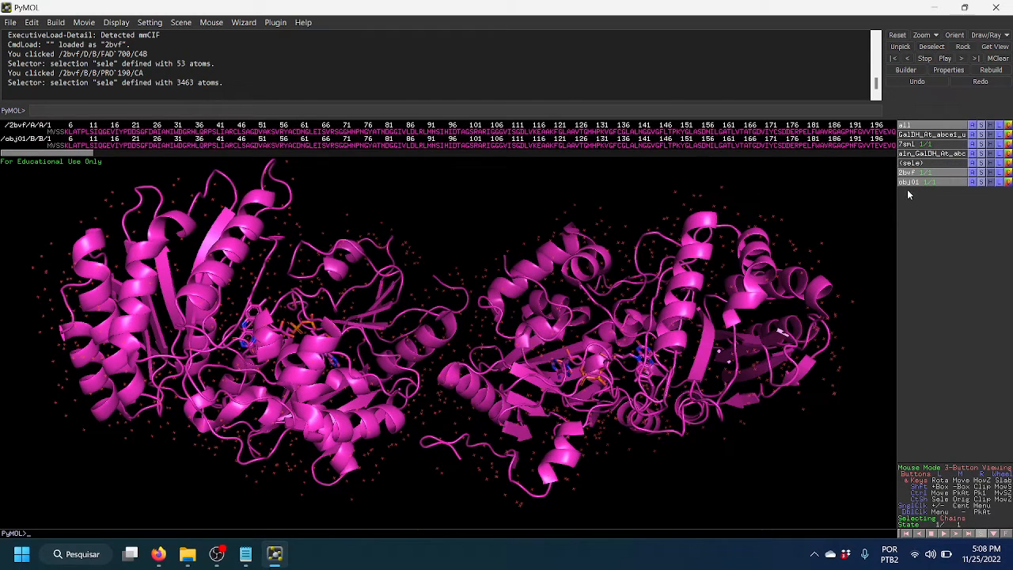
Hide the full 2bvf structure, centre on the copied chain and display the GalDH model alongside it
click(907, 173)
middle_click(687, 308)
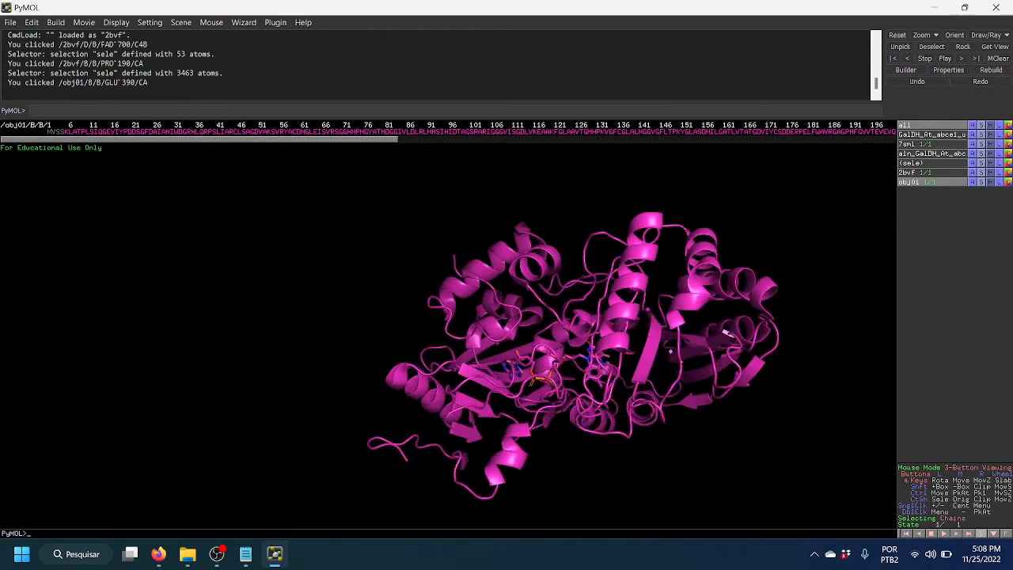
drag(437, 412, 422, 307)
click(928, 135)
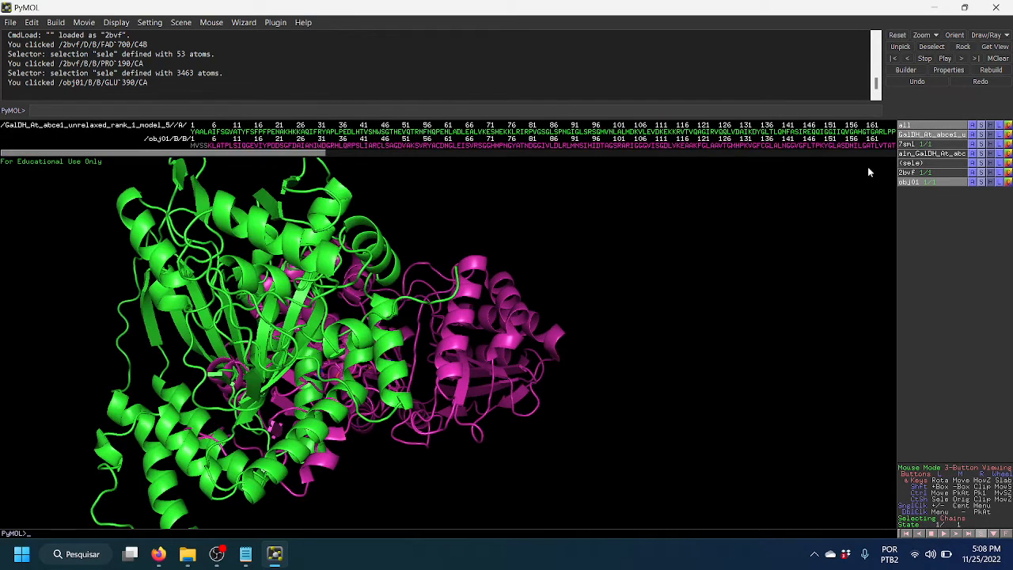
Align the copied 2bvf chain to the GalDH model as a molecule and hide the resulting alignment object
click(973, 183)
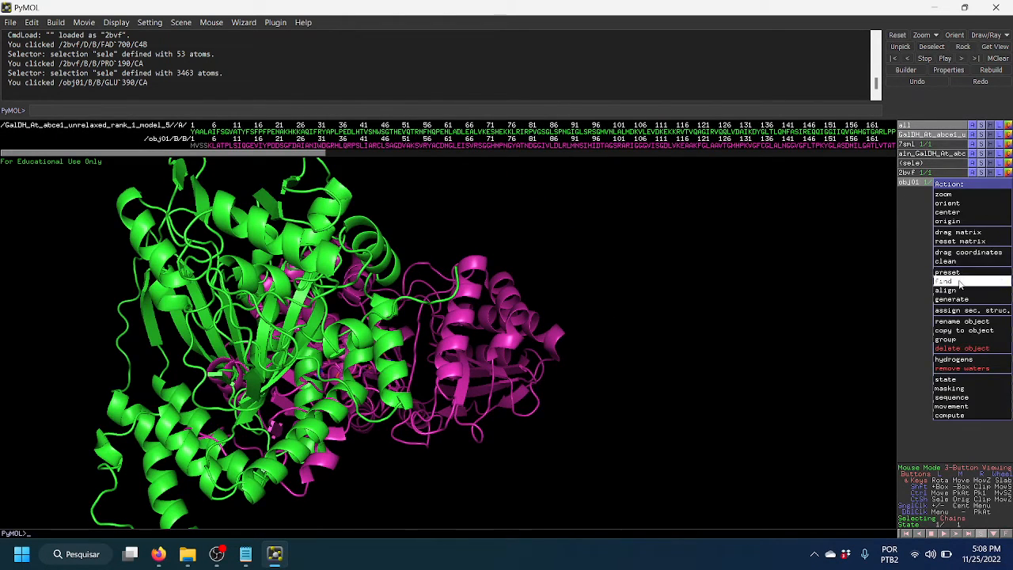
mouse_move(954, 293)
mouse_move(851, 295)
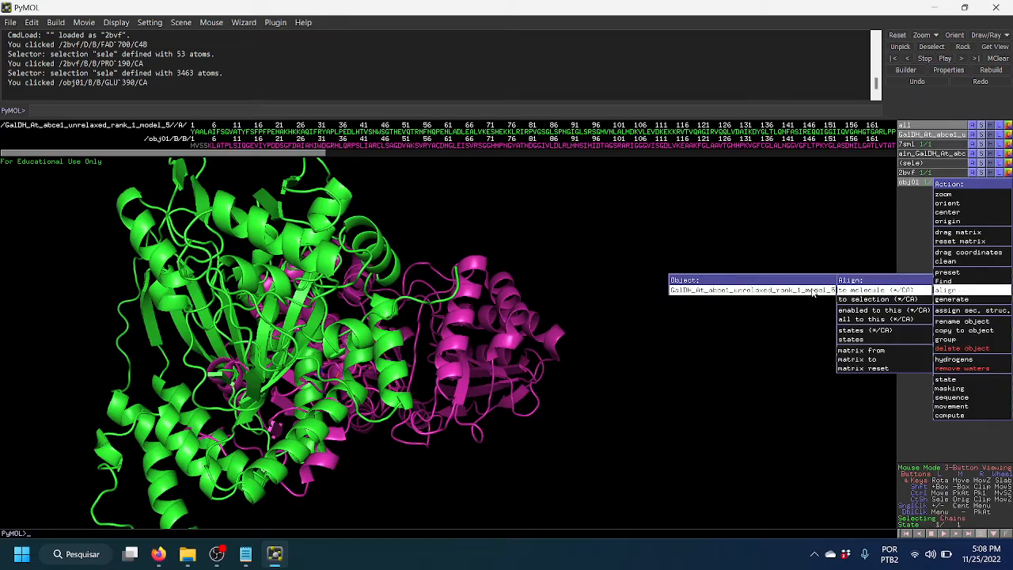
click(814, 293)
drag(384, 360, 395, 243)
middle_click(343, 195)
drag(271, 361, 461, 320)
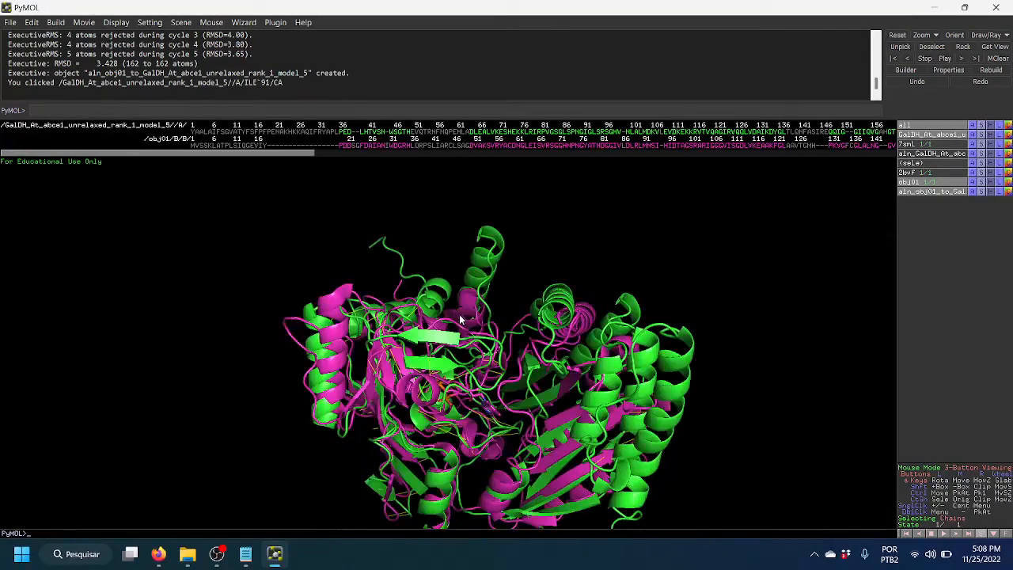
scroll(461, 319, down, 3)
drag(604, 334, 598, 291)
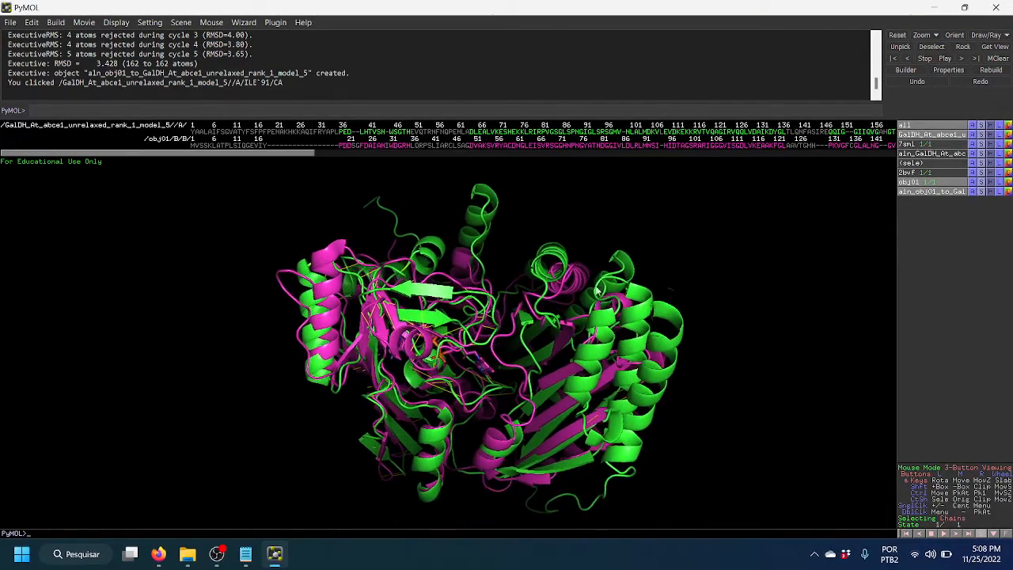
drag(712, 225, 707, 258)
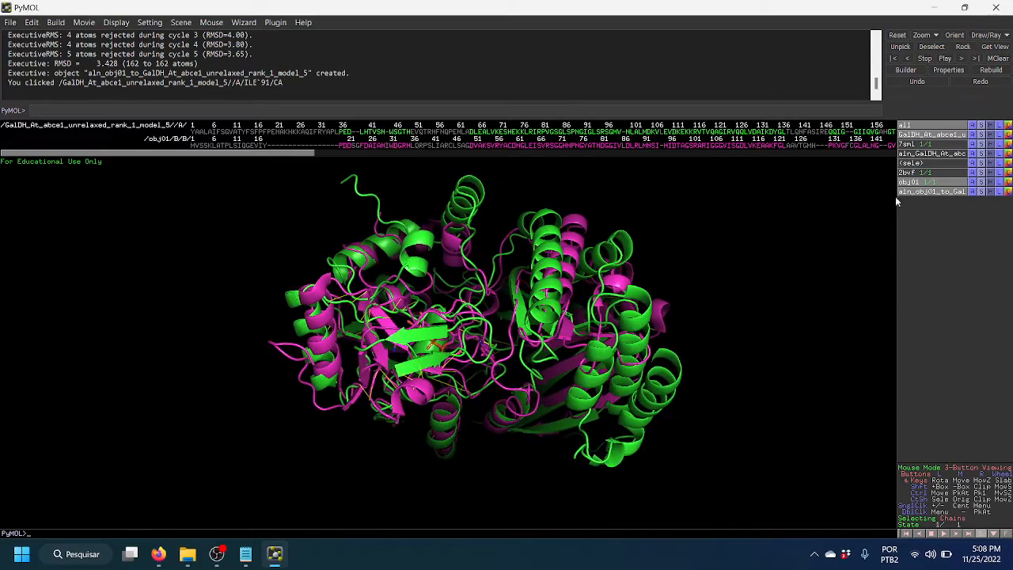
click(923, 194)
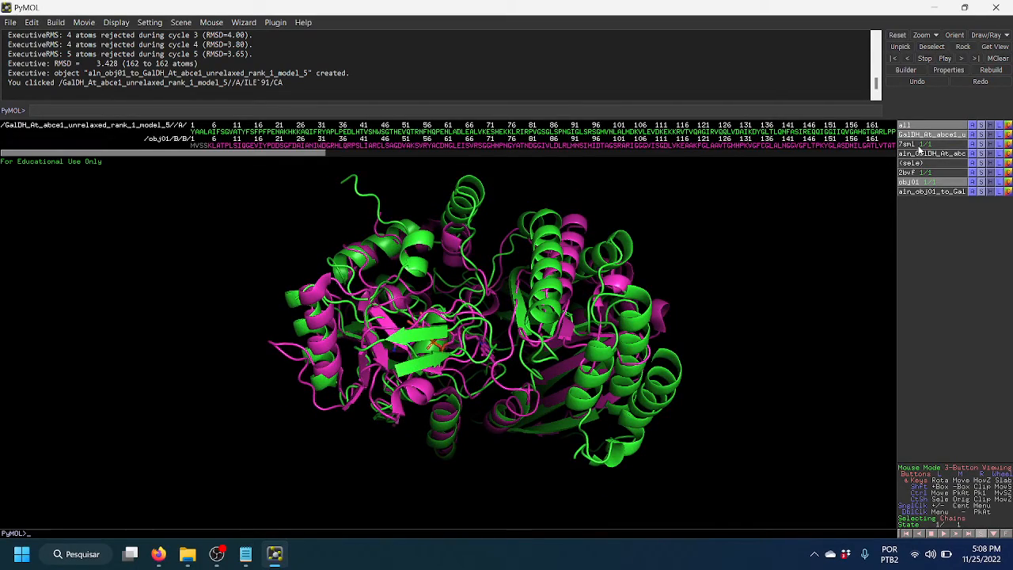
Examine the superposed GalDH model and 2bvf chain, focusing on the long helices that extend beyond the strands
drag(461, 388, 476, 324)
drag(521, 354, 467, 317)
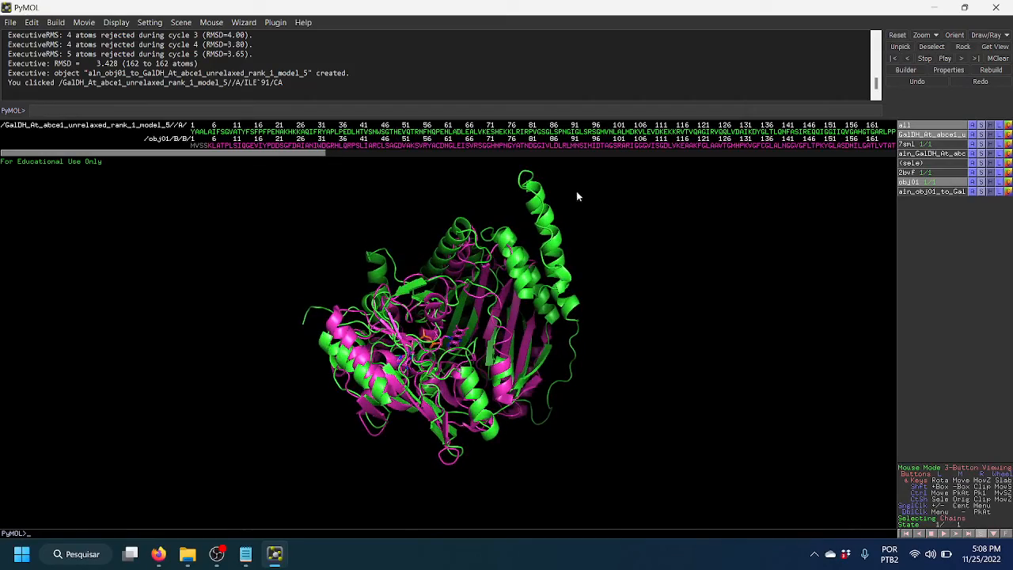
middle_click(530, 285)
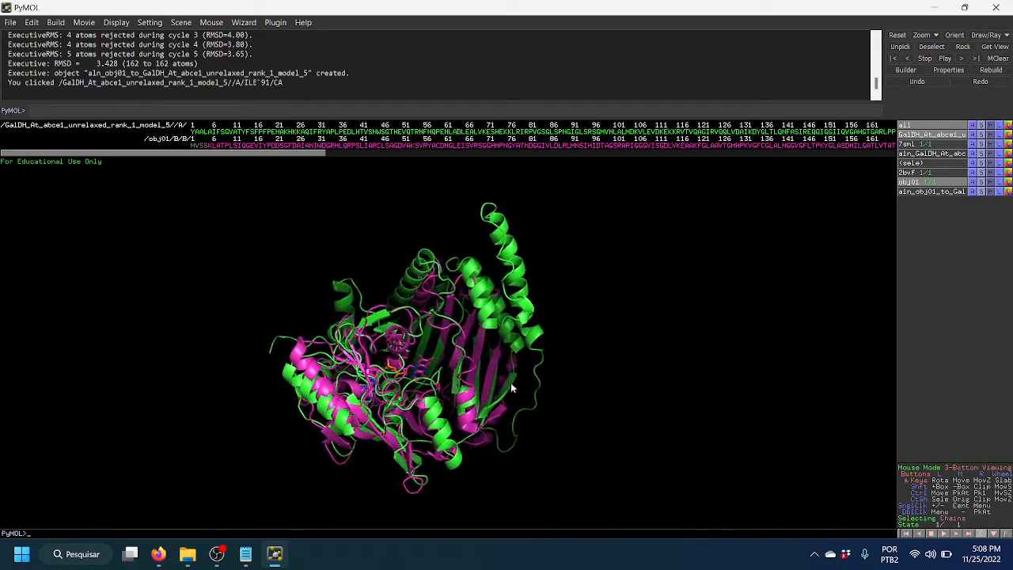
drag(510, 383, 536, 271)
drag(490, 378, 445, 383)
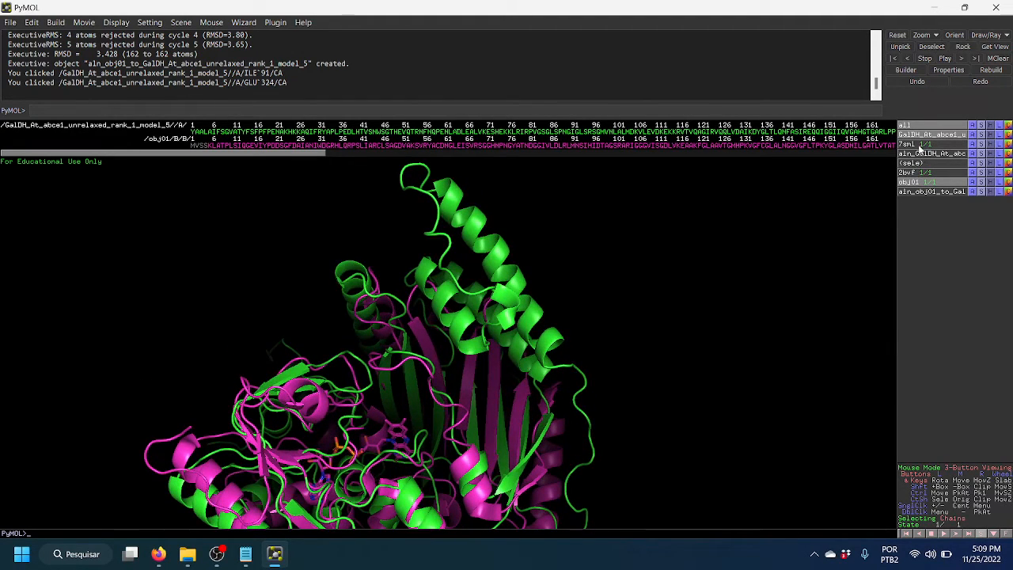
Hide the GalDH model and inspect the helices, strands and loops of the copied 2bvf chain by itself
click(917, 136)
drag(356, 384, 529, 289)
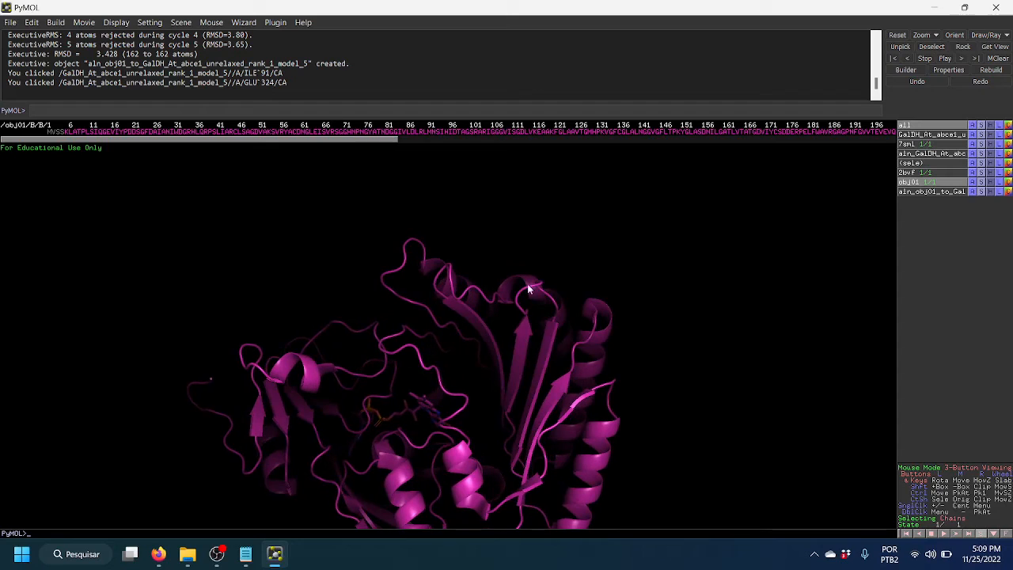
drag(478, 413, 523, 294)
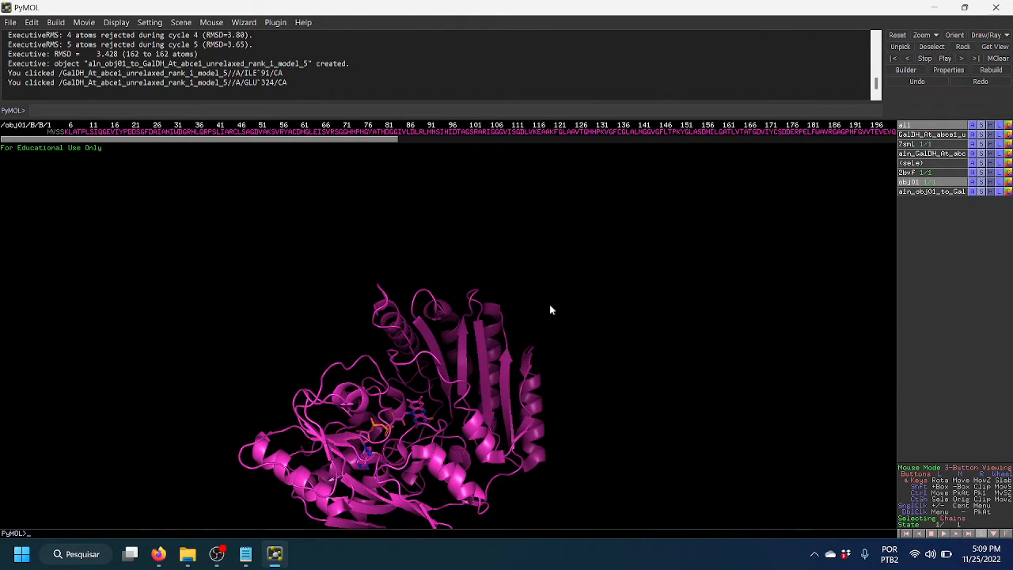
mouse_move(470, 357)
mouse_down()
mouse_move(445, 360)
mouse_move(463, 339)
mouse_move(476, 410)
mouse_move(472, 361)
mouse_move(493, 332)
mouse_move(493, 306)
mouse_move(485, 368)
mouse_up()
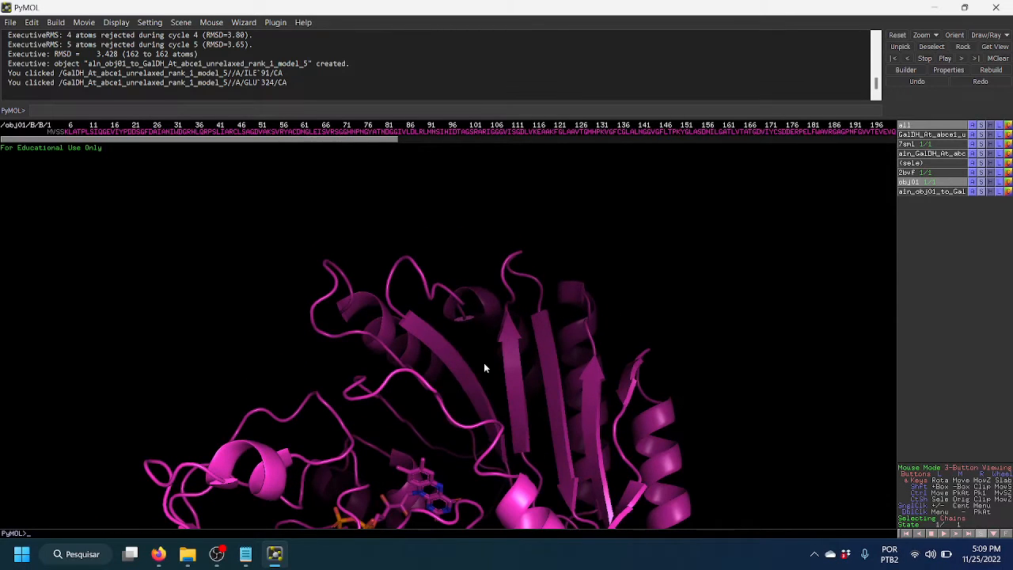
Display the GalDH model in place of the 2bvf chain and inspect its helices in the same region
click(908, 183)
click(911, 135)
drag(447, 287, 513, 224)
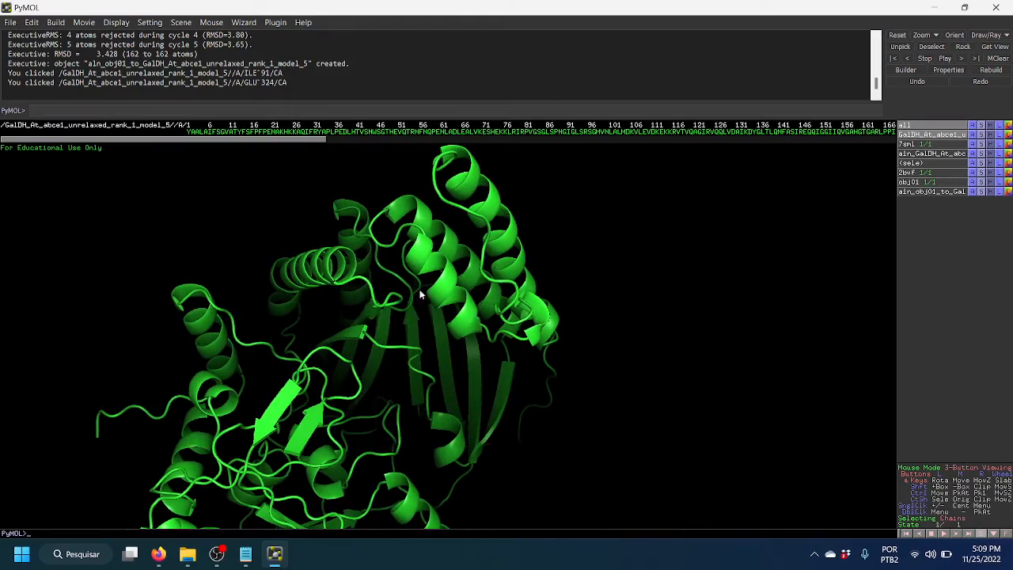
mouse_move(494, 372)
mouse_down()
mouse_move(398, 341)
mouse_move(499, 377)
mouse_up()
drag(398, 360, 487, 379)
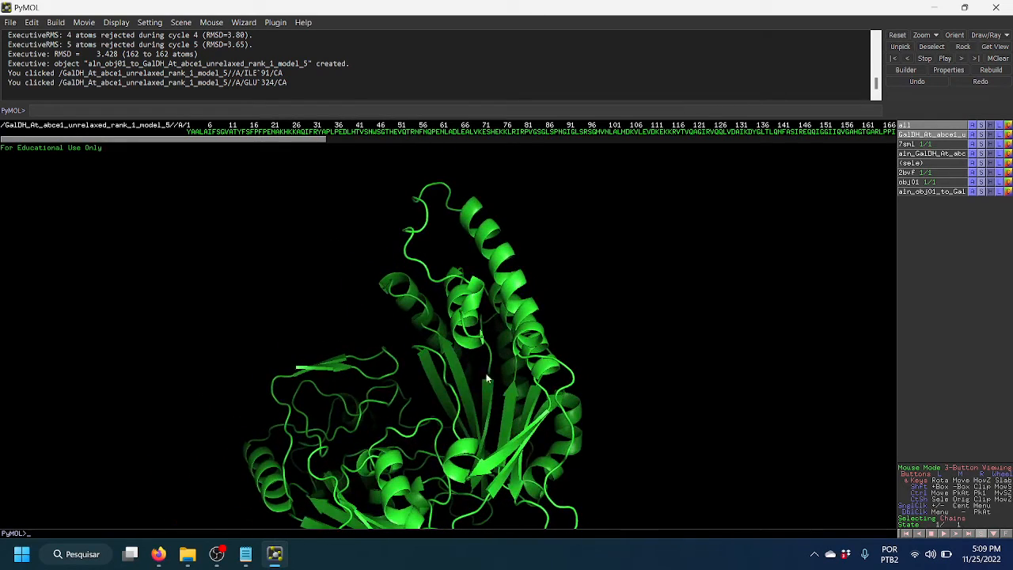
drag(524, 412, 578, 293)
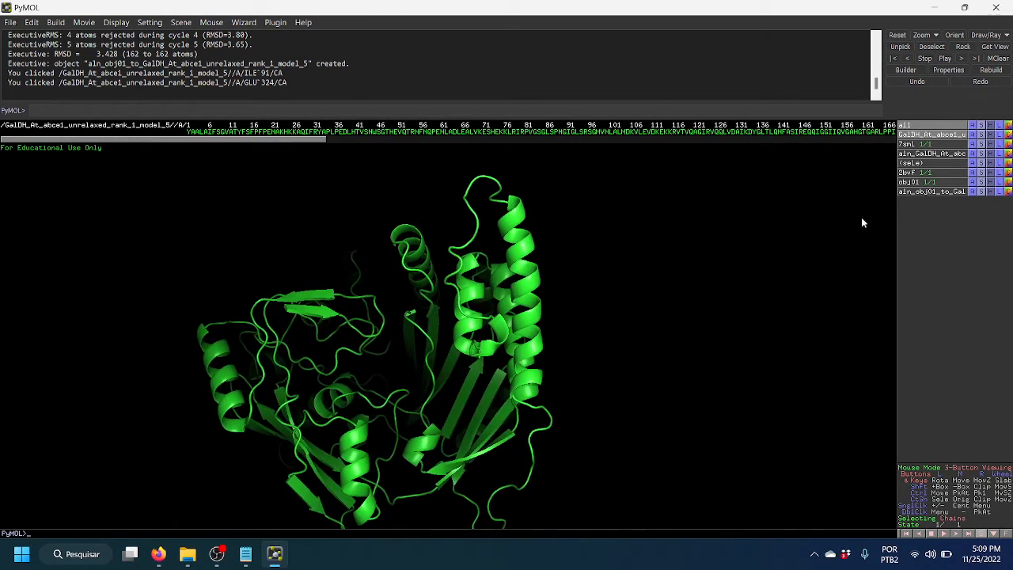
Display the 2bvf chain over the GalDH model again and examine the loops around the FAD binding site up close
click(909, 183)
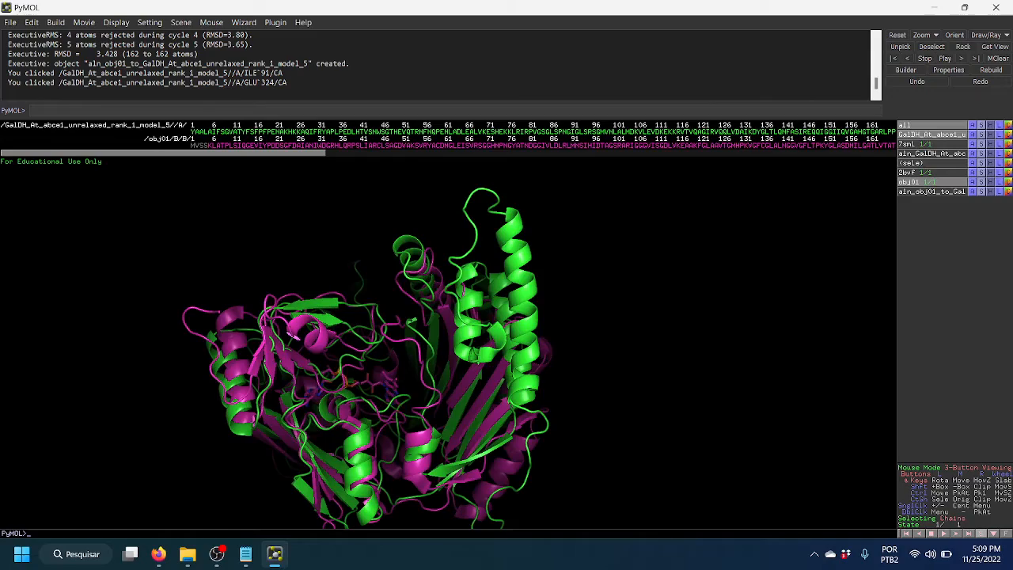
middle_click(349, 366)
drag(463, 238, 492, 379)
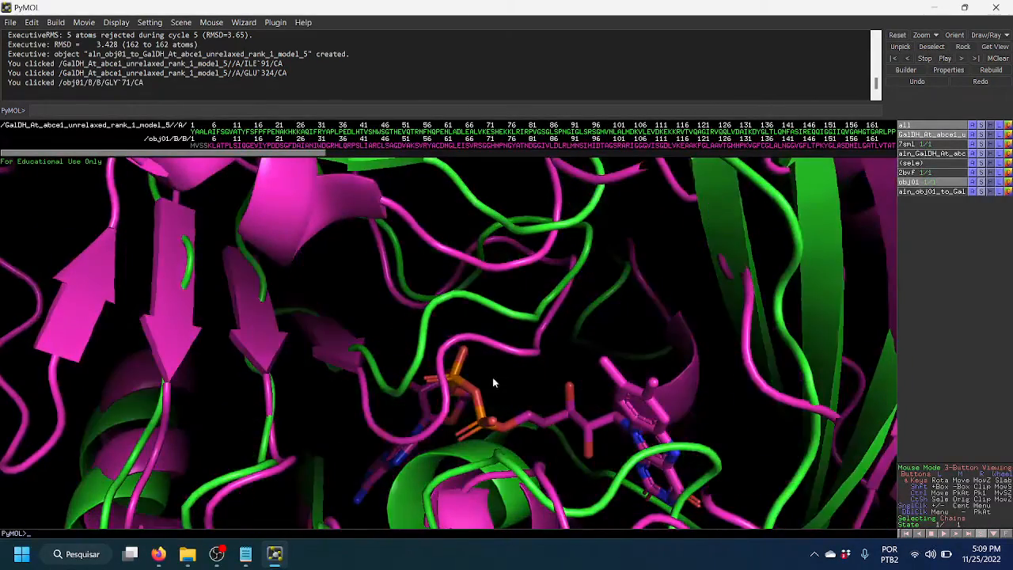
drag(425, 322, 410, 421)
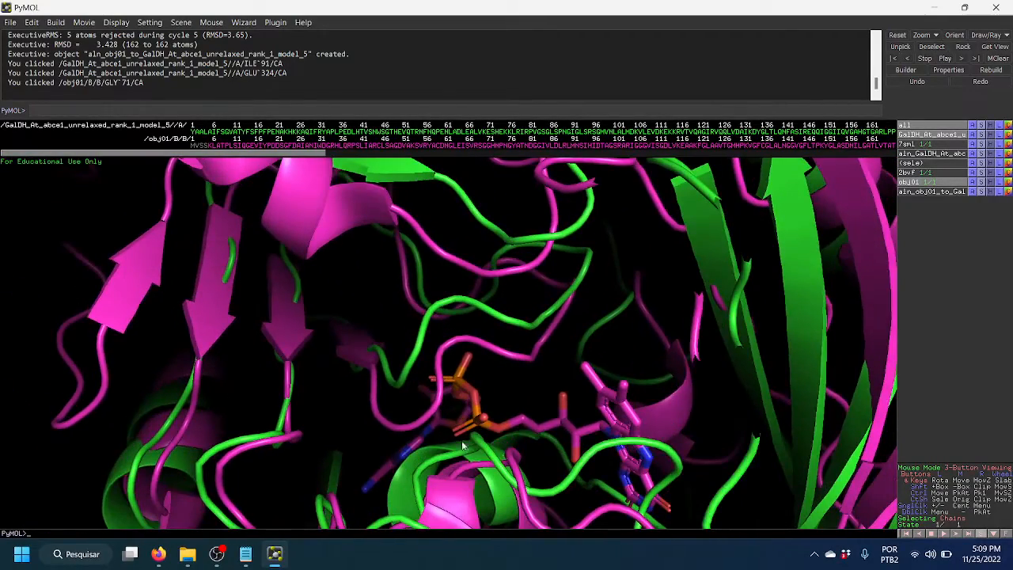
drag(461, 440, 504, 317)
Select the FAD molecule bound to the copied 2bvf chain and copy it to a new object
click(320, 448)
click(530, 274)
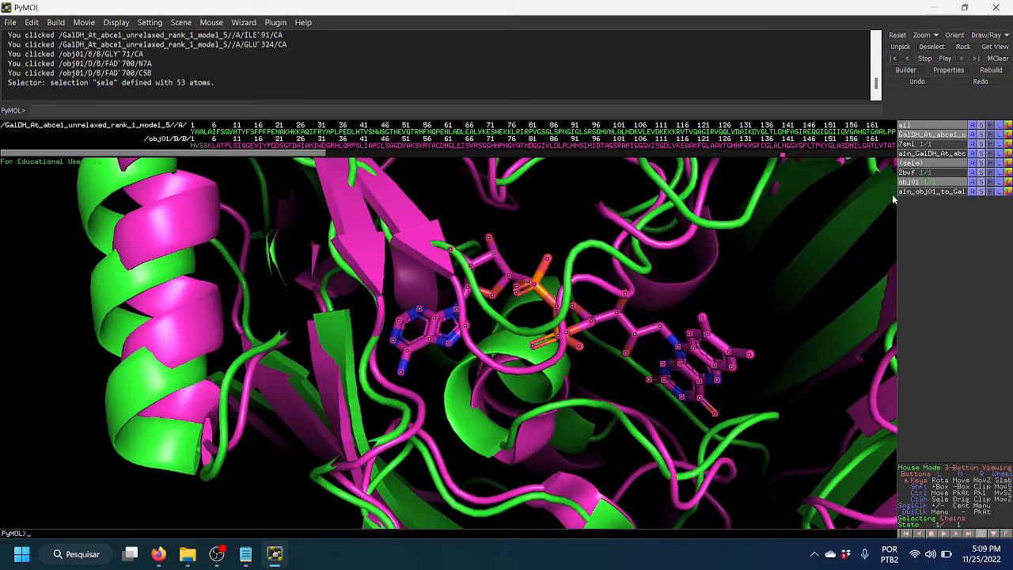
click(973, 165)
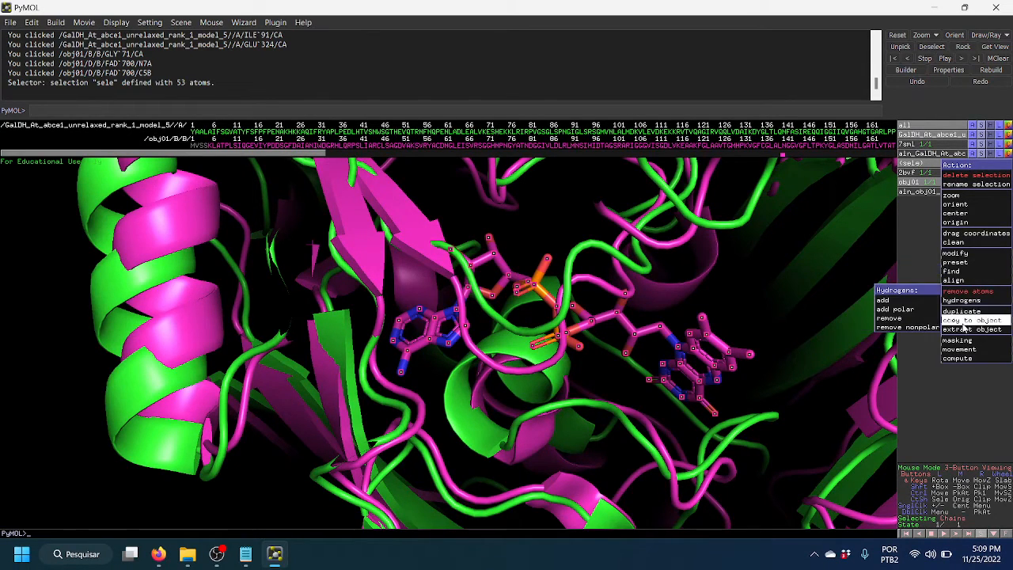
mouse_move(962, 323)
click(886, 320)
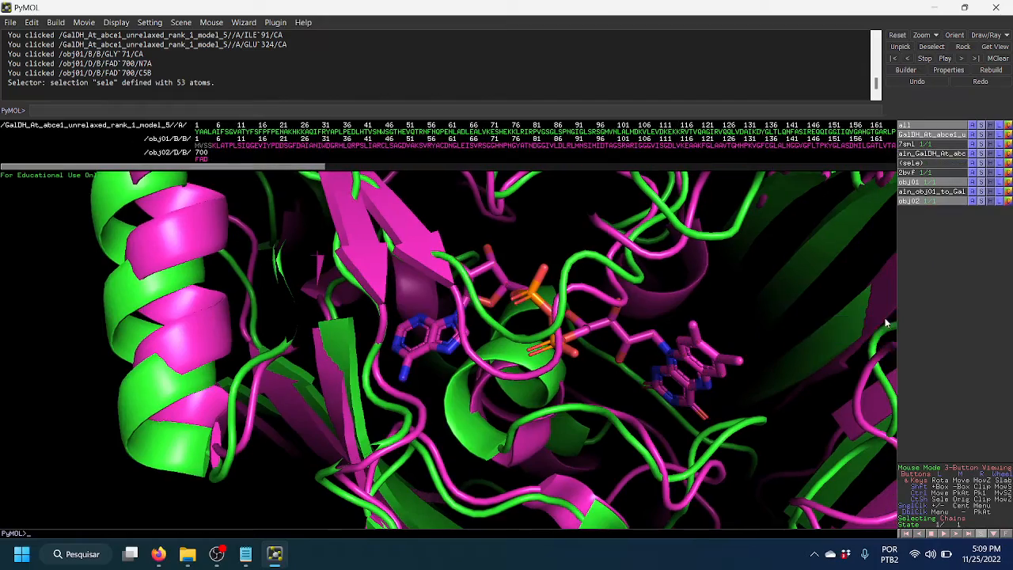
Hide the copied 2bvf chain, display 7sml and examine how the separate FAD sits among the GalDH and 7sml loops
click(912, 184)
drag(541, 410, 443, 331)
click(940, 145)
middle_click(442, 288)
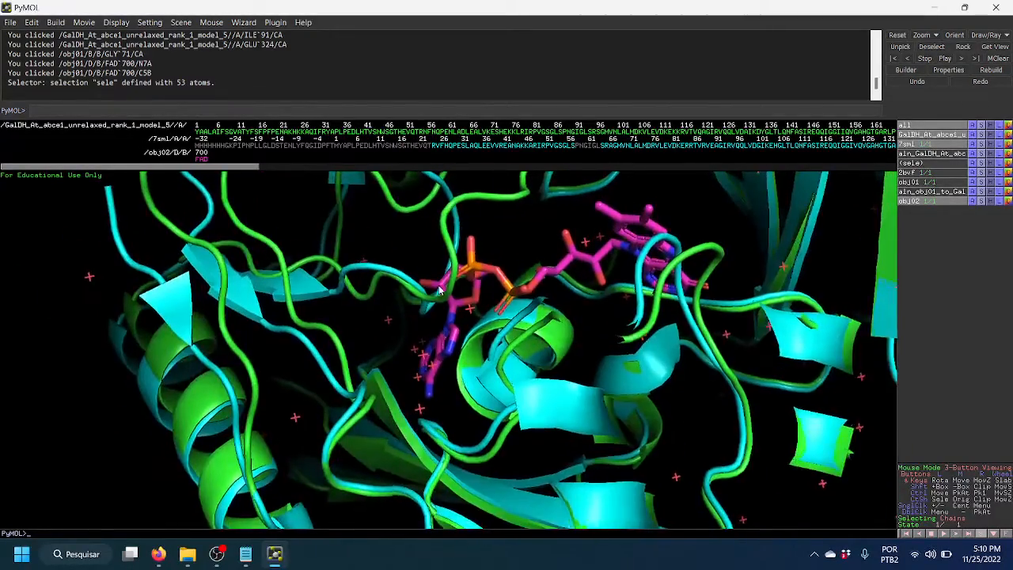
drag(441, 290, 473, 331)
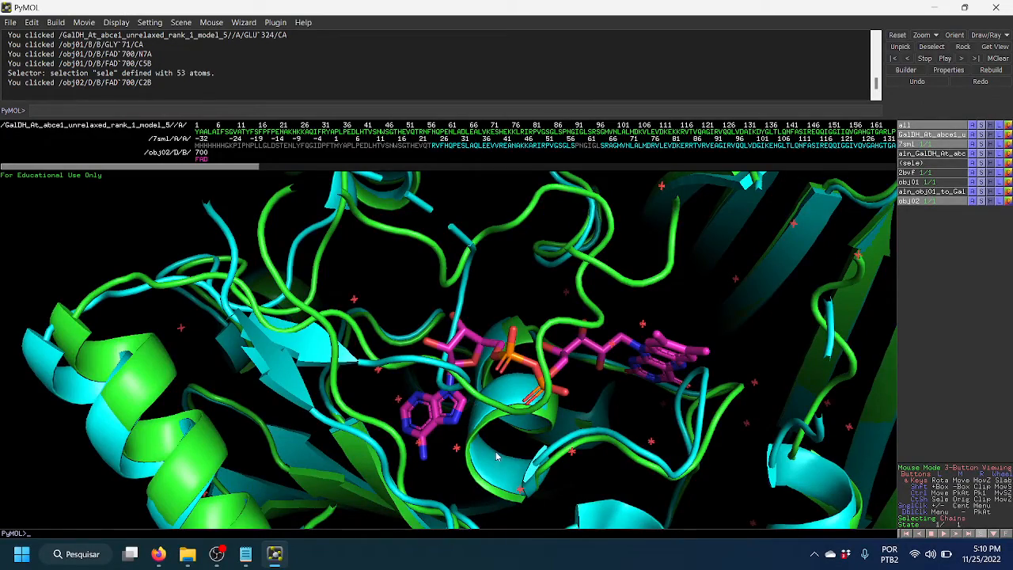
drag(498, 456, 486, 367)
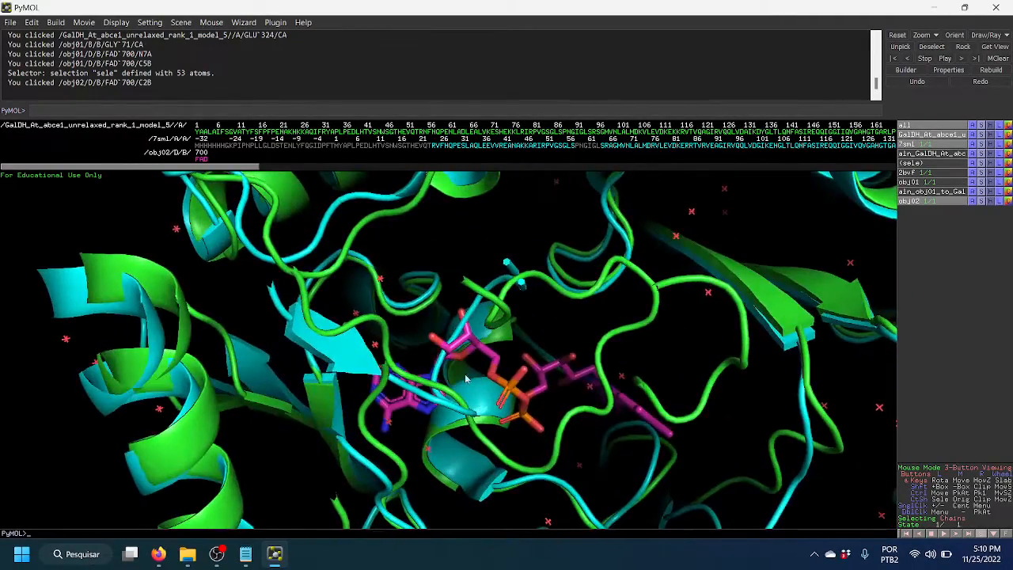
drag(479, 412, 499, 327)
Hide 7sml to examine the FAD against the GalDH model alone, and display 7sml again for comparison
click(916, 143)
drag(515, 383, 537, 388)
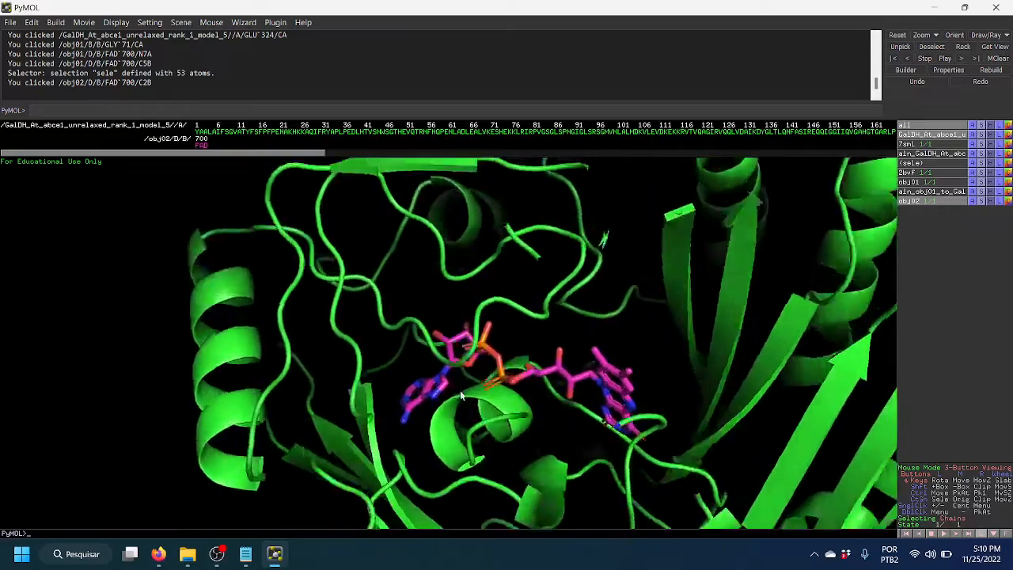
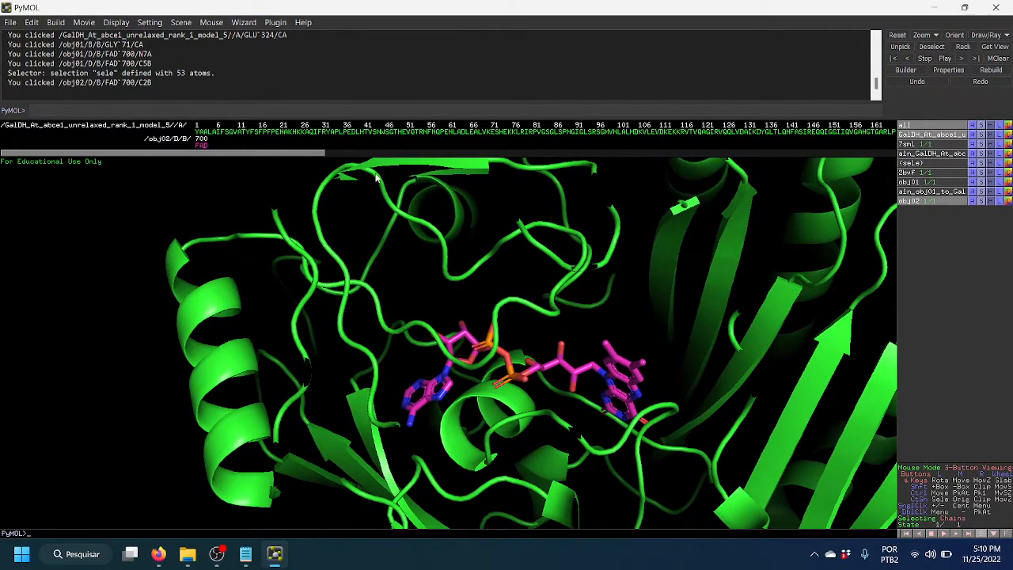
click(912, 144)
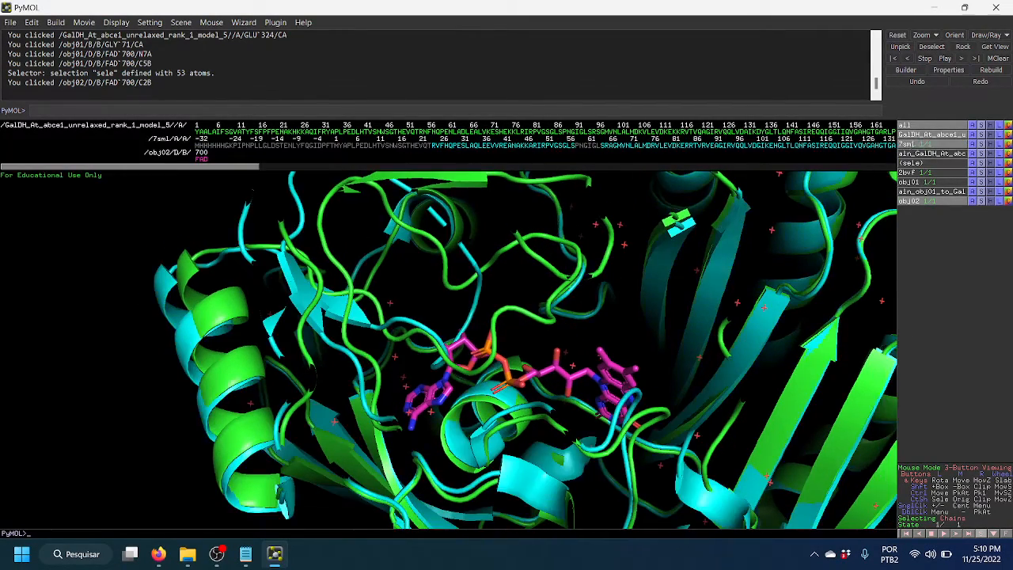
Hide 7sml, display the copied 2bvf chain, and show lines on both that chain and the GalDH model
click(912, 144)
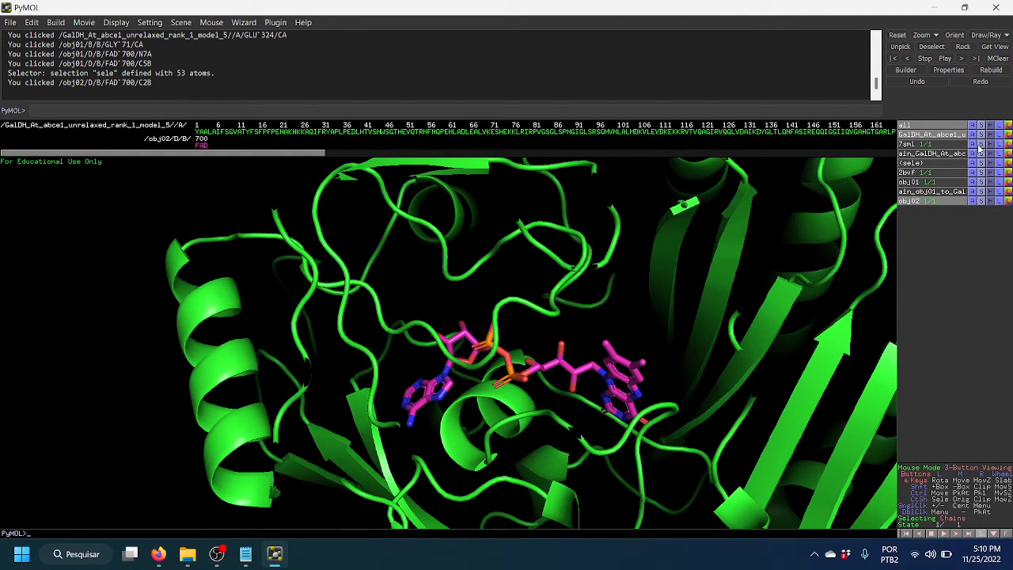
click(926, 184)
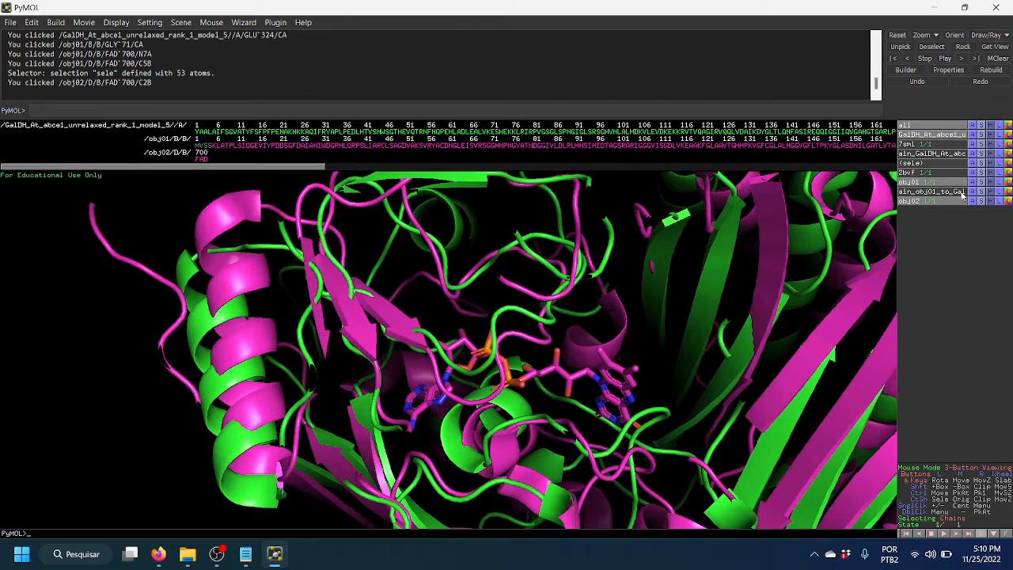
click(983, 138)
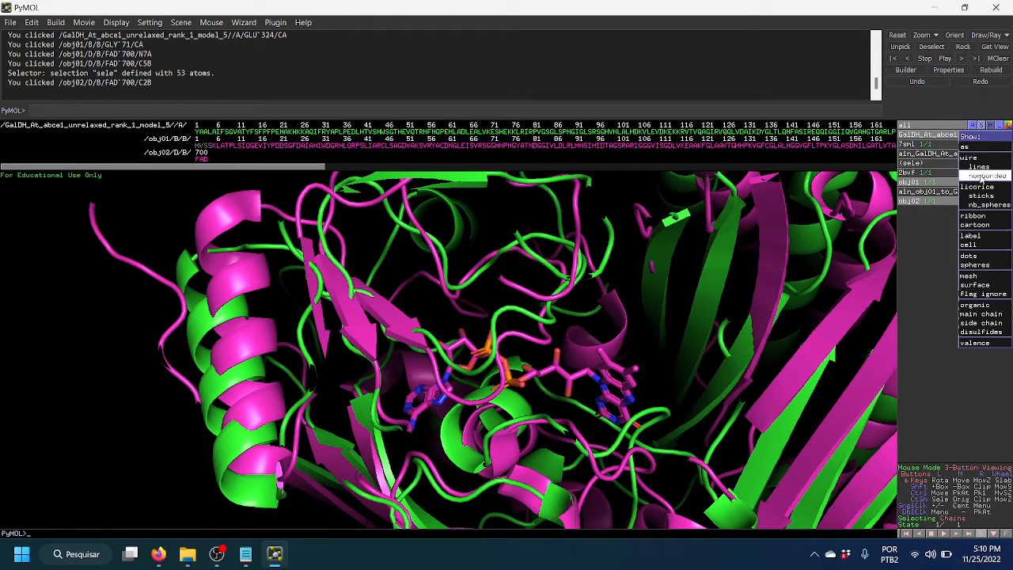
click(980, 168)
click(984, 183)
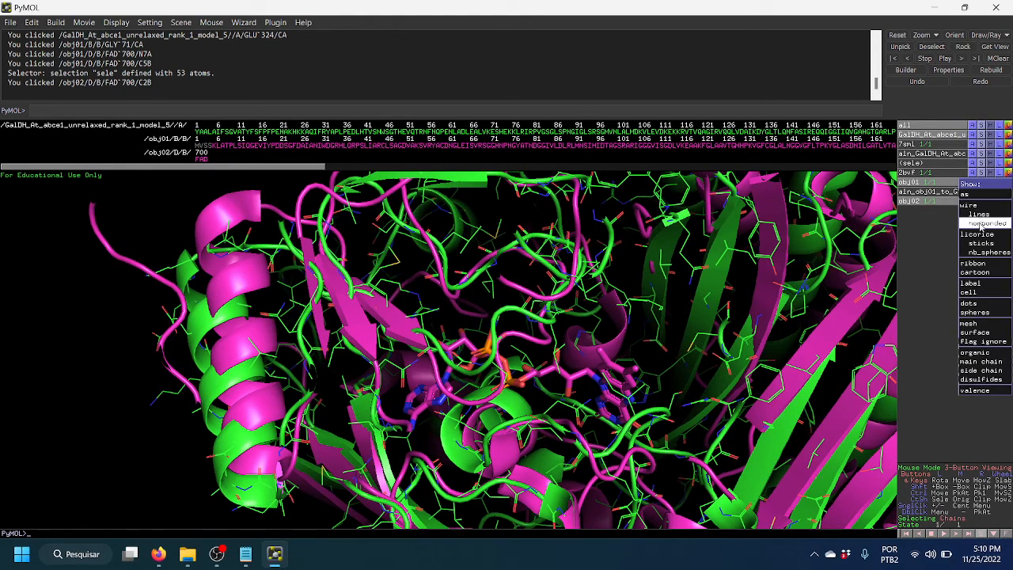
click(980, 214)
Inspect the side chains beside the FAD, hide the copied 2bvf chain, and center the view on GalDH leucine 86
drag(416, 371, 610, 404)
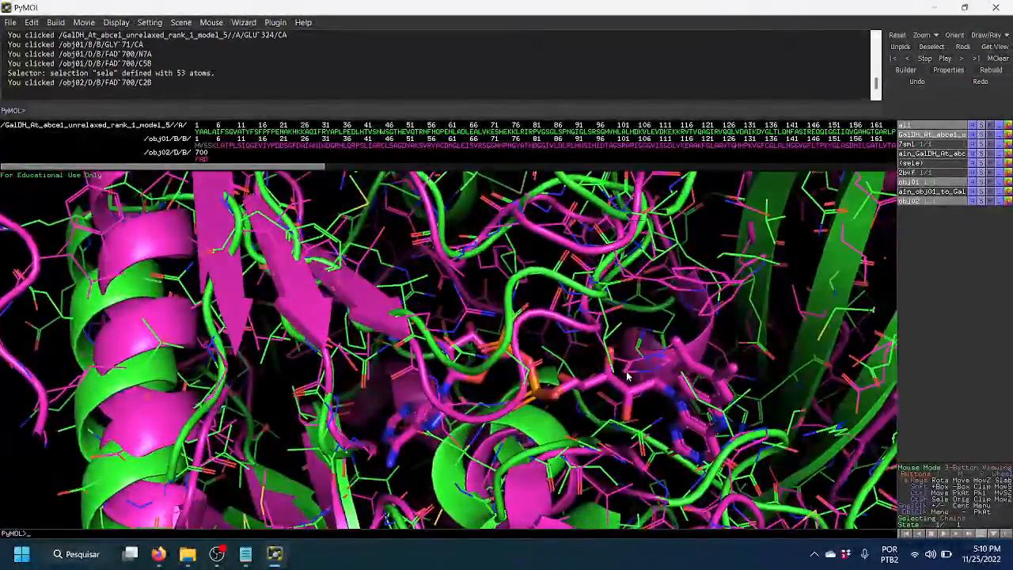
middle_click(625, 373)
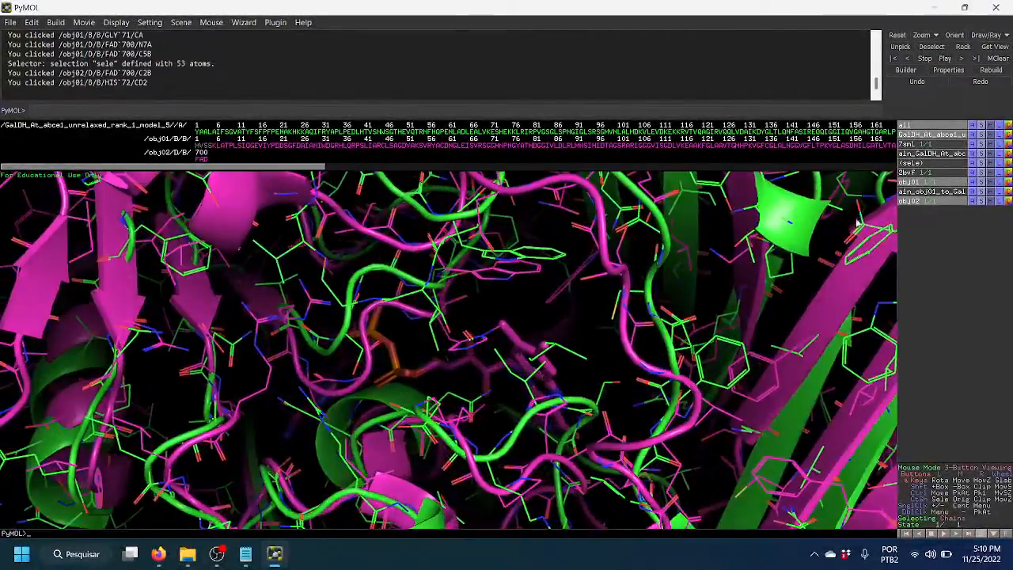
click(909, 182)
drag(480, 325, 435, 307)
middle_click(435, 306)
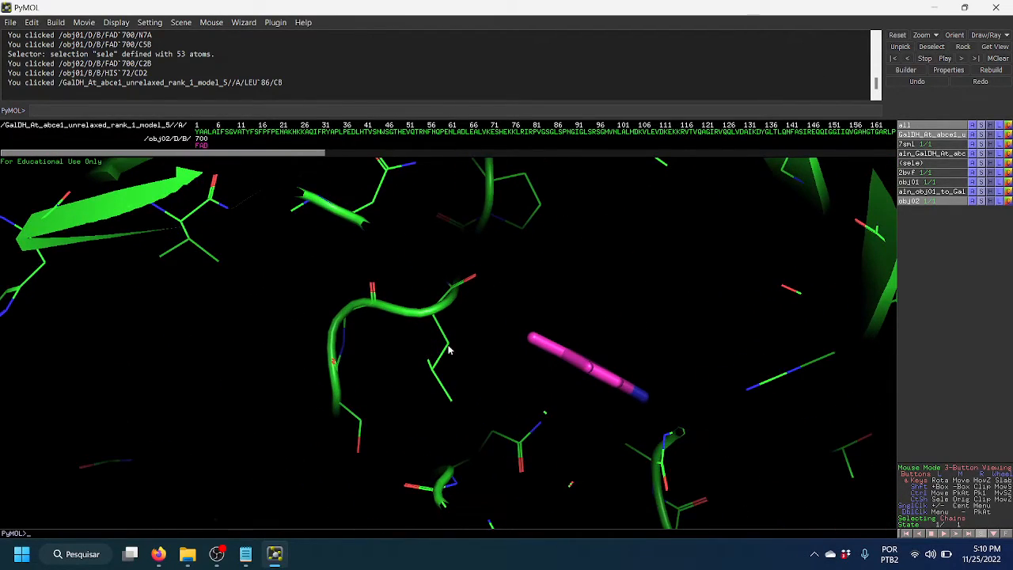
Change the selection mode to Residues and select leucine 86 of the GalDH model
click(448, 349)
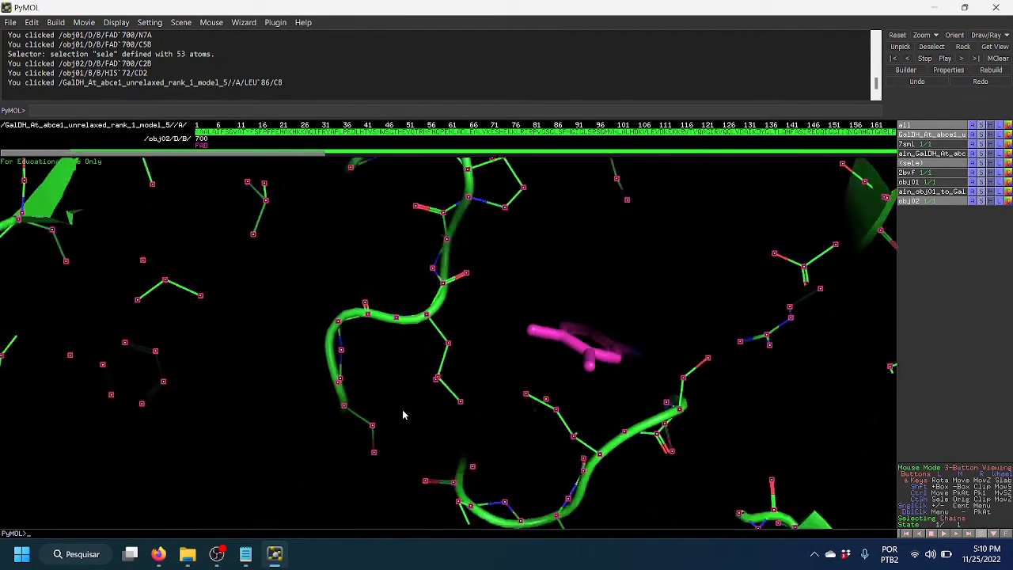
click(953, 521)
click(953, 521)
click(953, 521)
click(952, 521)
click(953, 521)
click(952, 521)
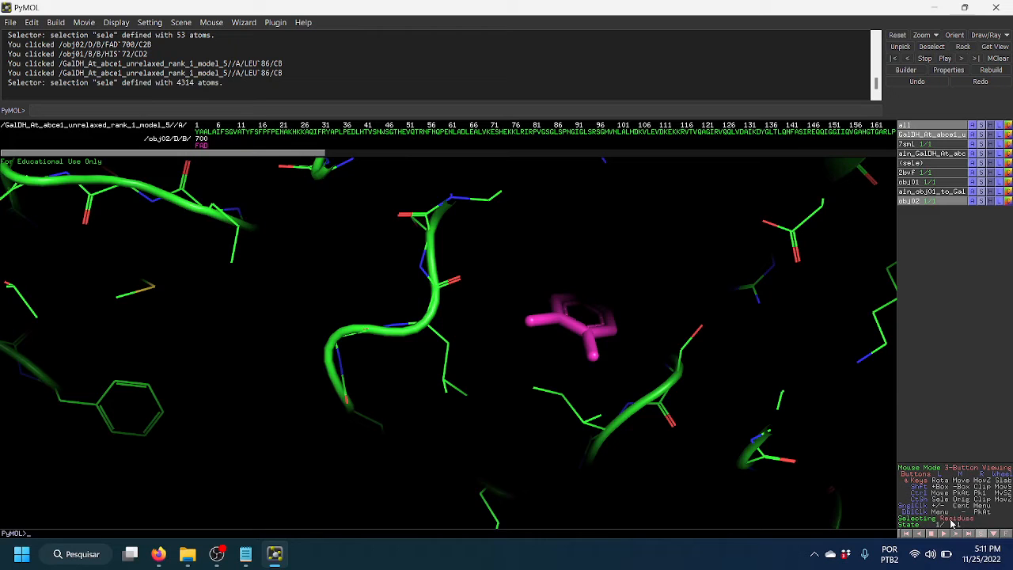
click(448, 350)
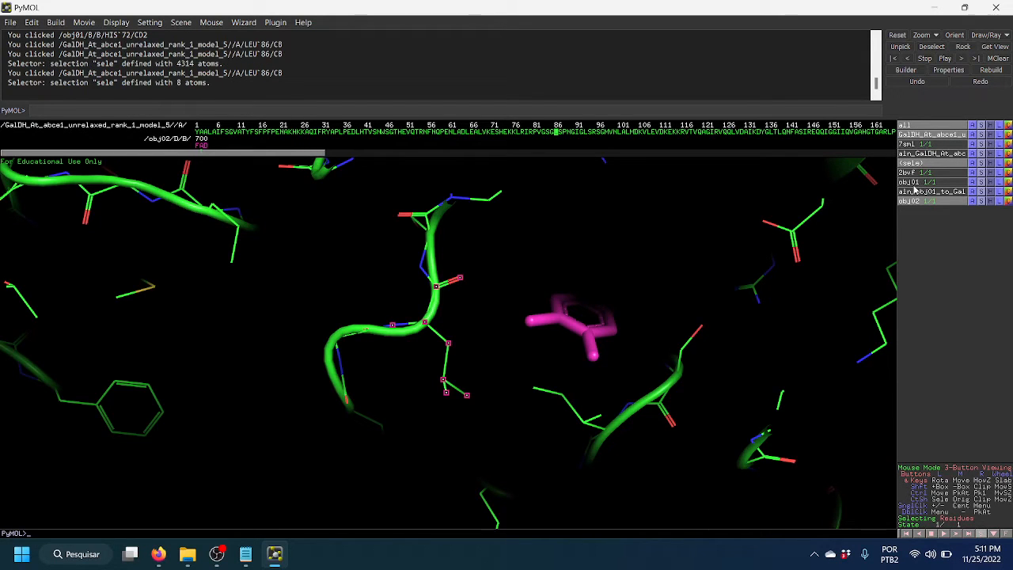
Display the copied 2bvf chain briefly to compare it with the selected leucine, and hide it again
click(913, 184)
drag(561, 300, 880, 269)
click(912, 185)
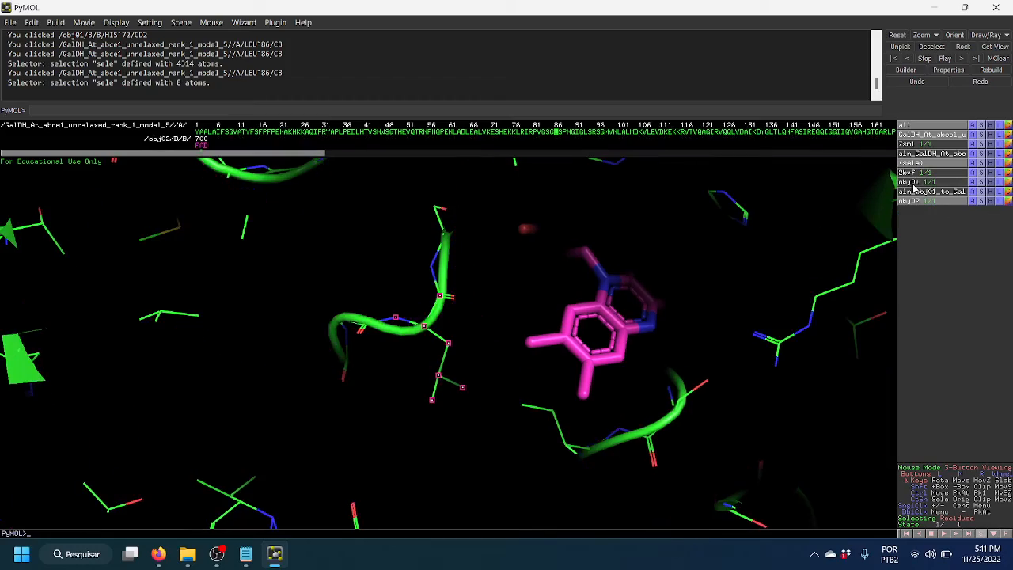
drag(470, 366, 483, 340)
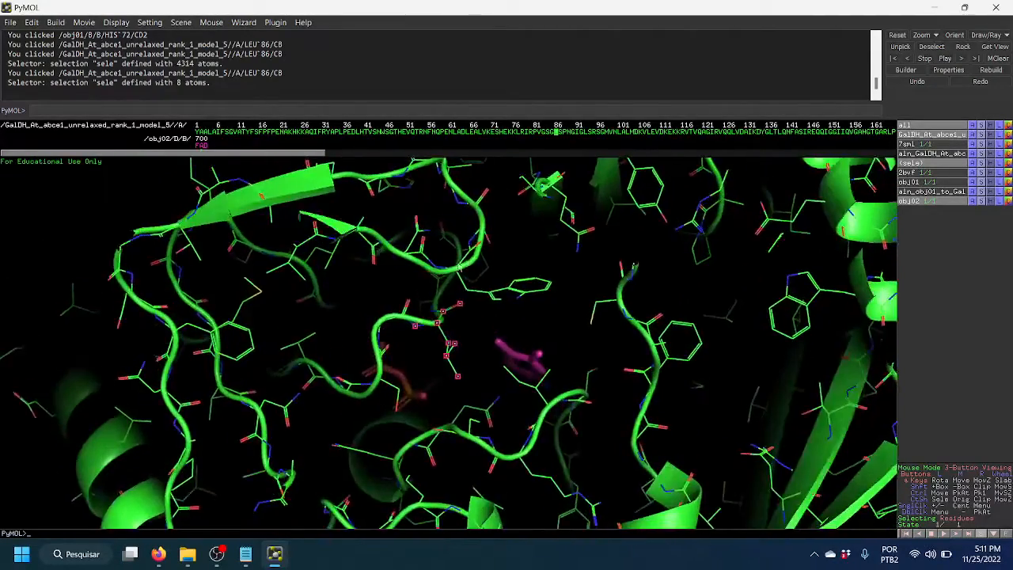
Clear the residue selection and examine the FAD within the GalDH model's binding site, centering on its phosphate
drag(461, 267, 407, 373)
click(506, 290)
drag(507, 290, 421, 280)
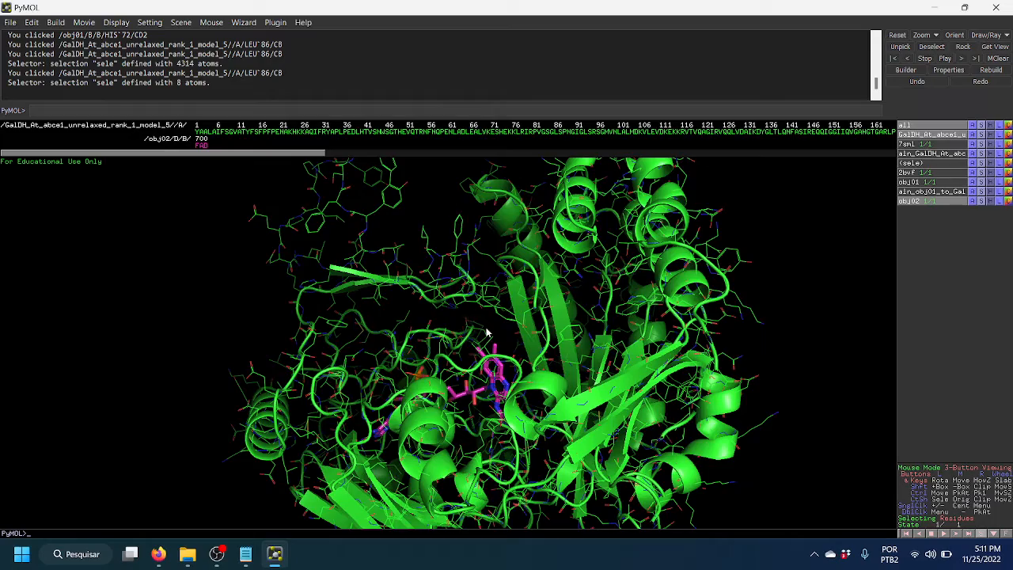
drag(447, 318, 478, 361)
middle_click(389, 384)
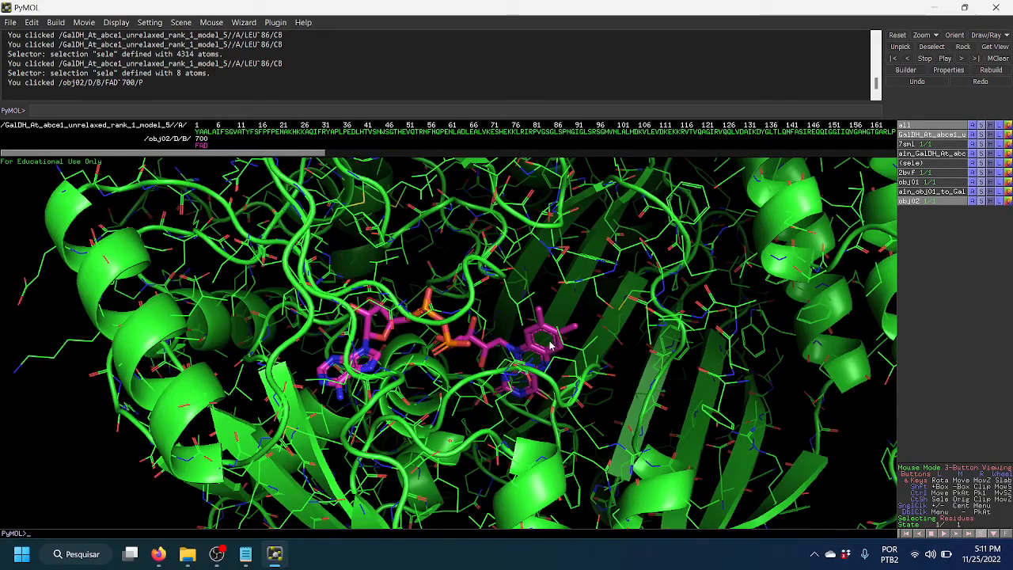
drag(420, 394, 470, 362)
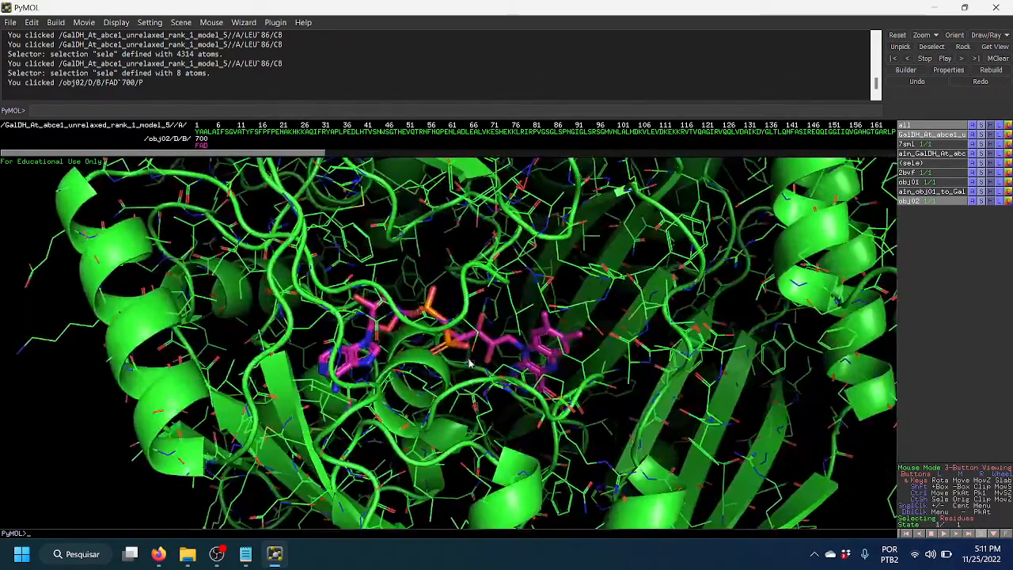
drag(563, 395, 534, 302)
drag(533, 362, 495, 338)
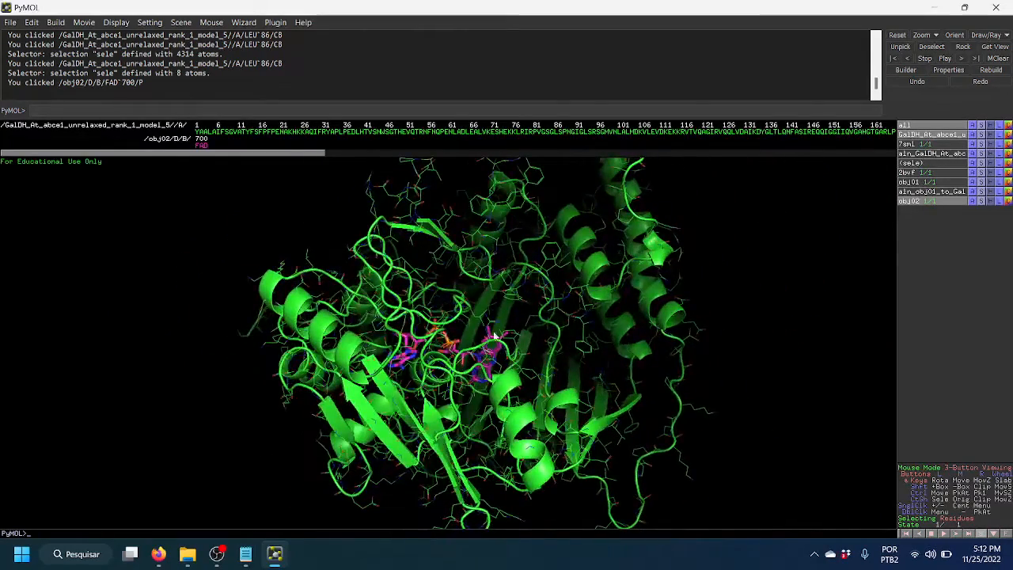
Switch to the AlphaFold2 Colab notebook in Firefox and review the sequence coverage and predicted lDDT plots
mouse_move(184, 550)
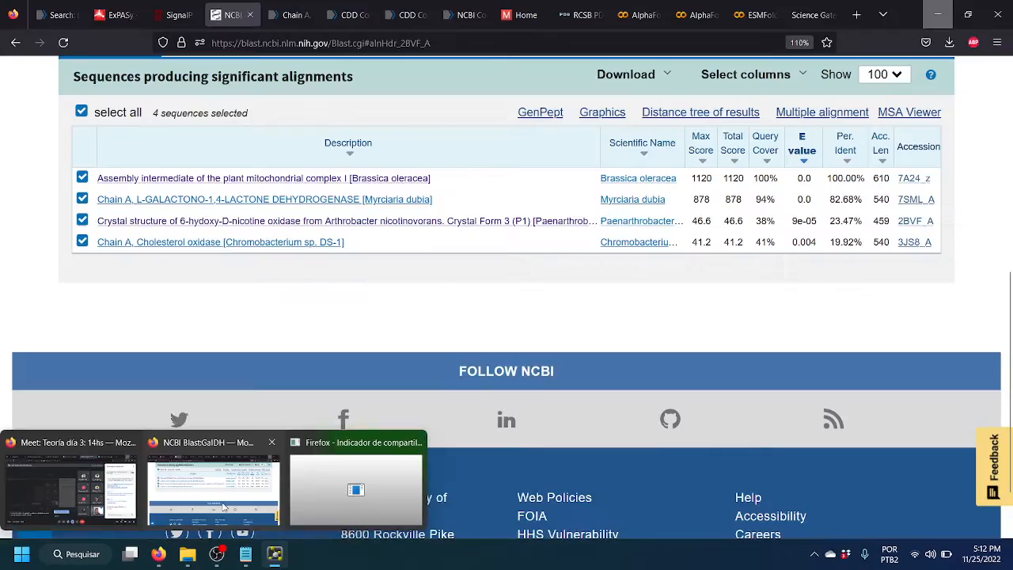
click(213, 499)
click(639, 14)
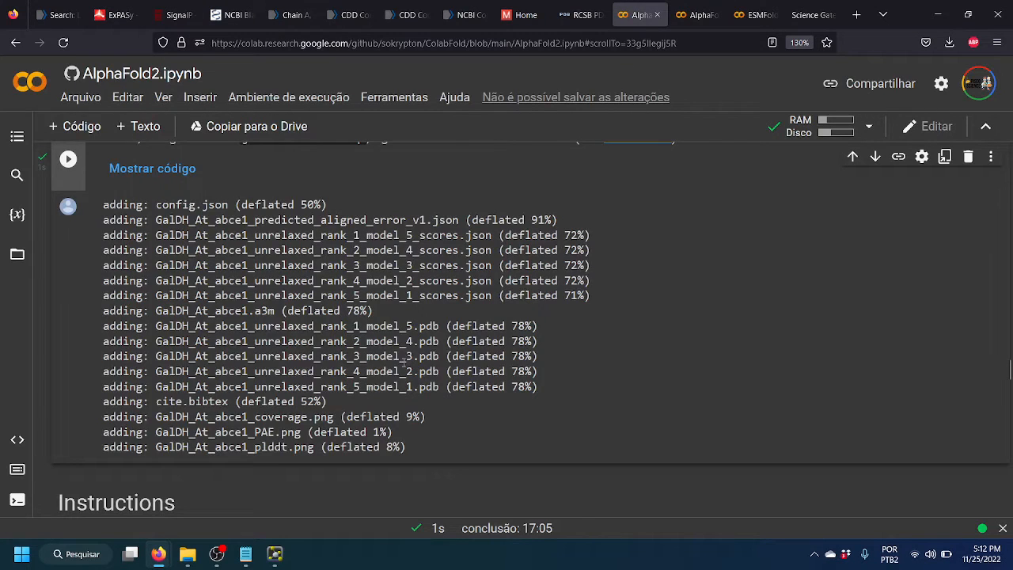
scroll(408, 372, up, 5)
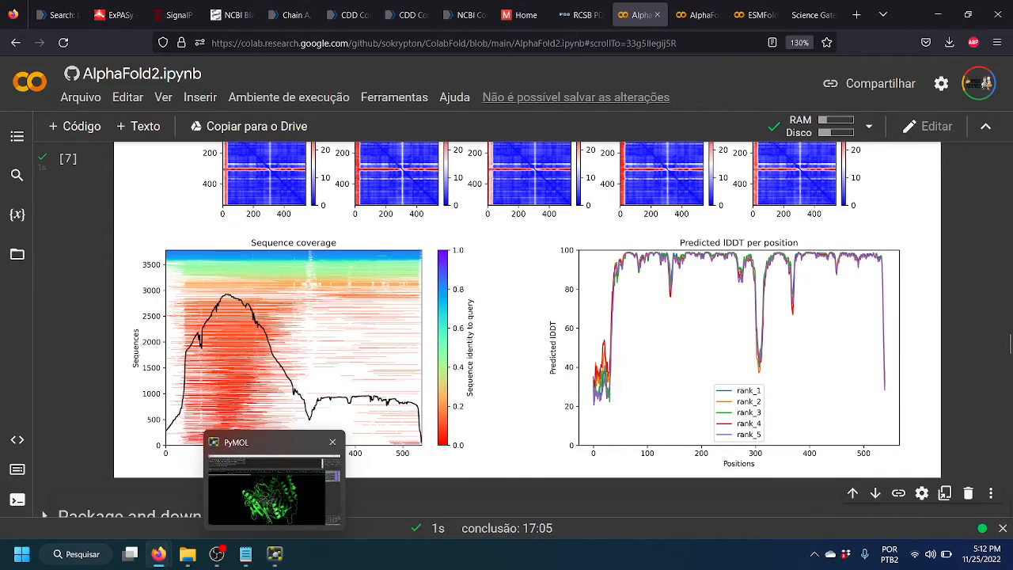
Switch back to PyMOL and examine the FAD inside the GalDH model
click(275, 555)
drag(491, 385, 491, 236)
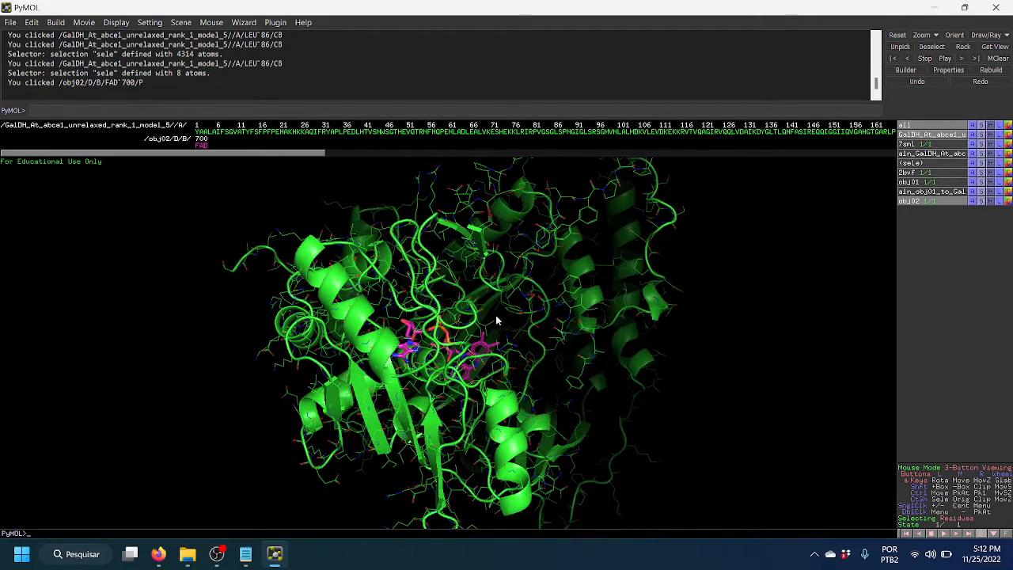
drag(488, 325, 471, 344)
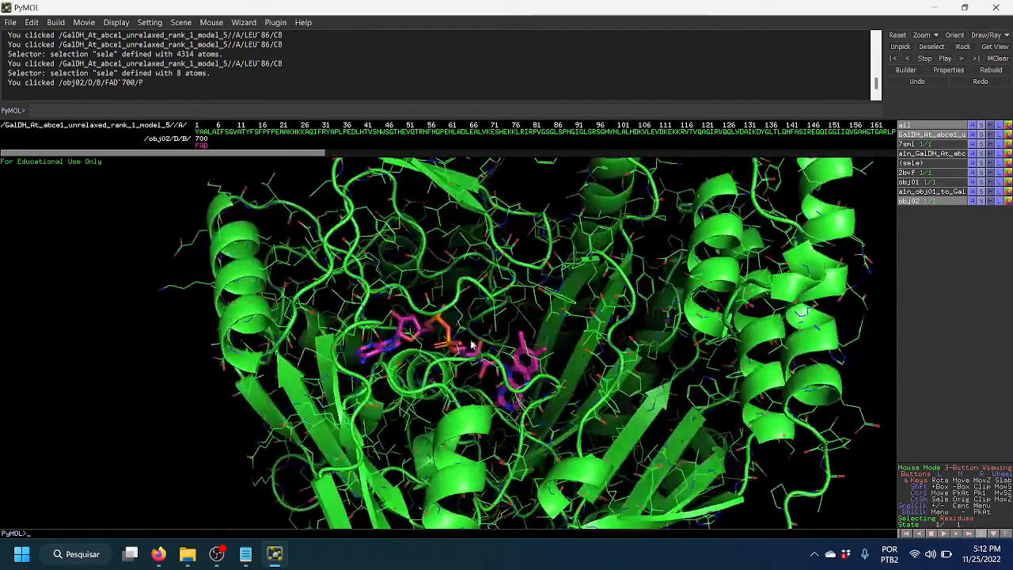
Display only the copied 2bvf chain, hiding the separate FAD and the GalDH model, and select histidine 72 beside its FAD
click(920, 183)
click(921, 201)
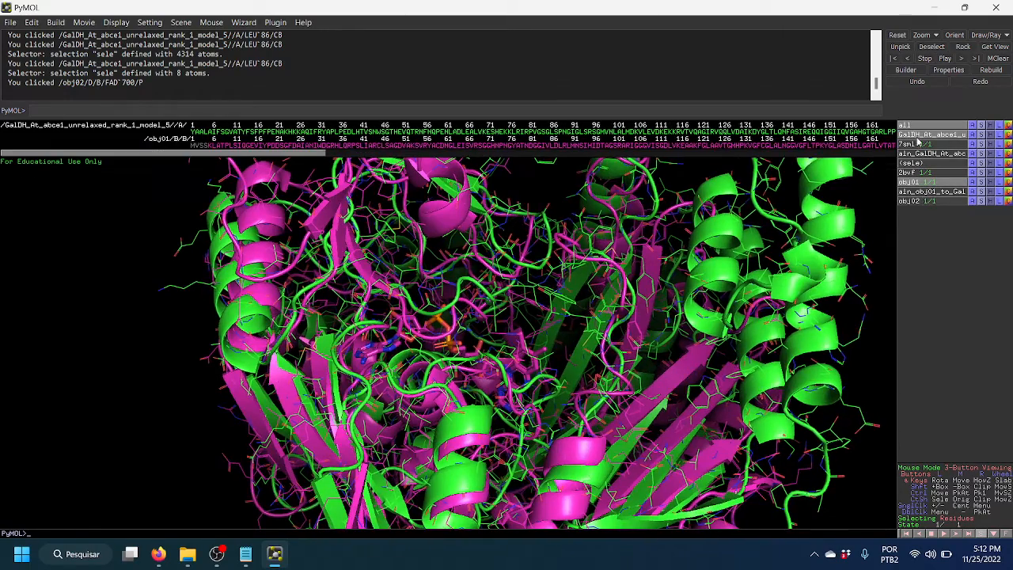
click(922, 135)
drag(563, 365, 503, 443)
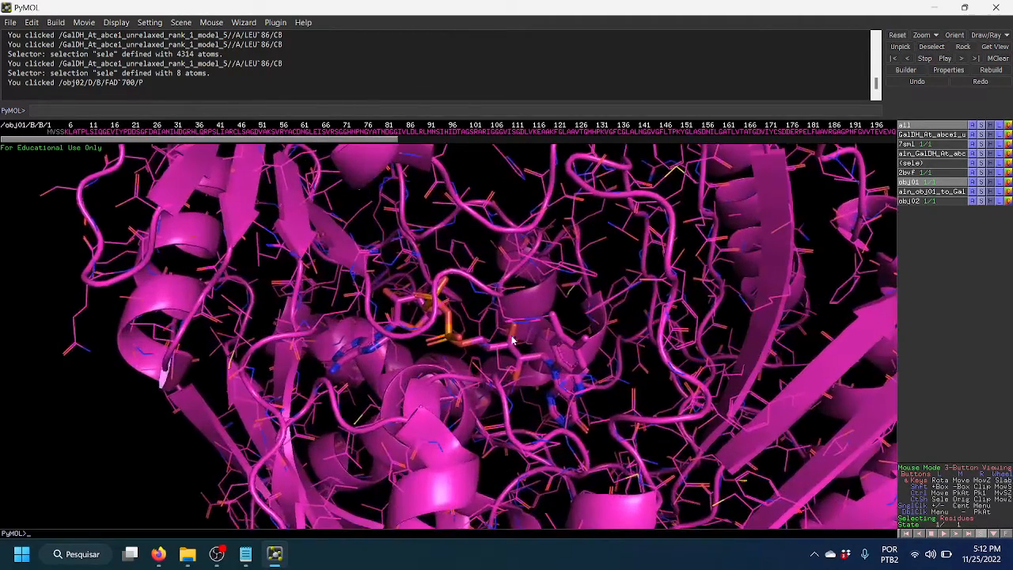
click(513, 324)
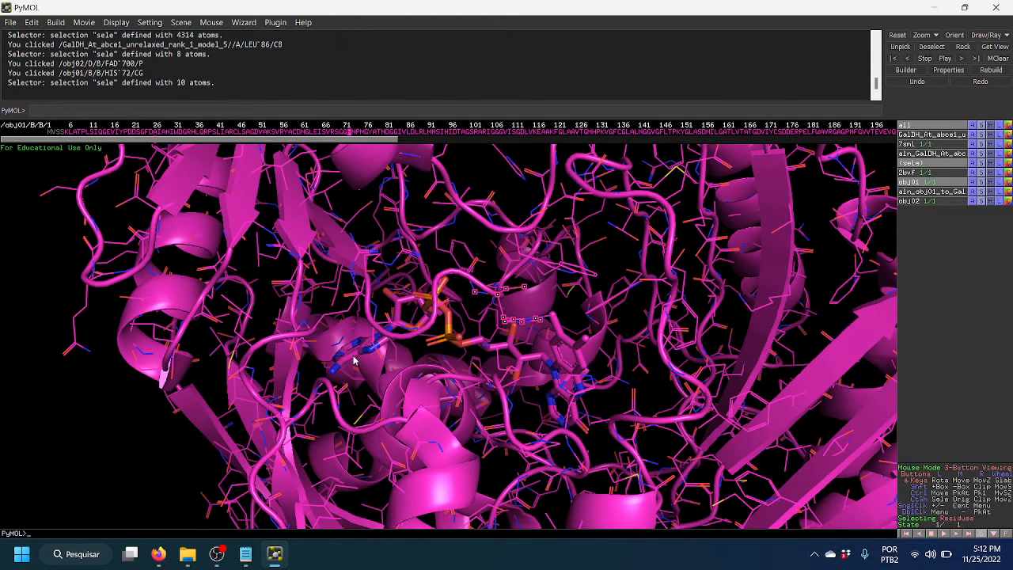
drag(355, 360, 473, 339)
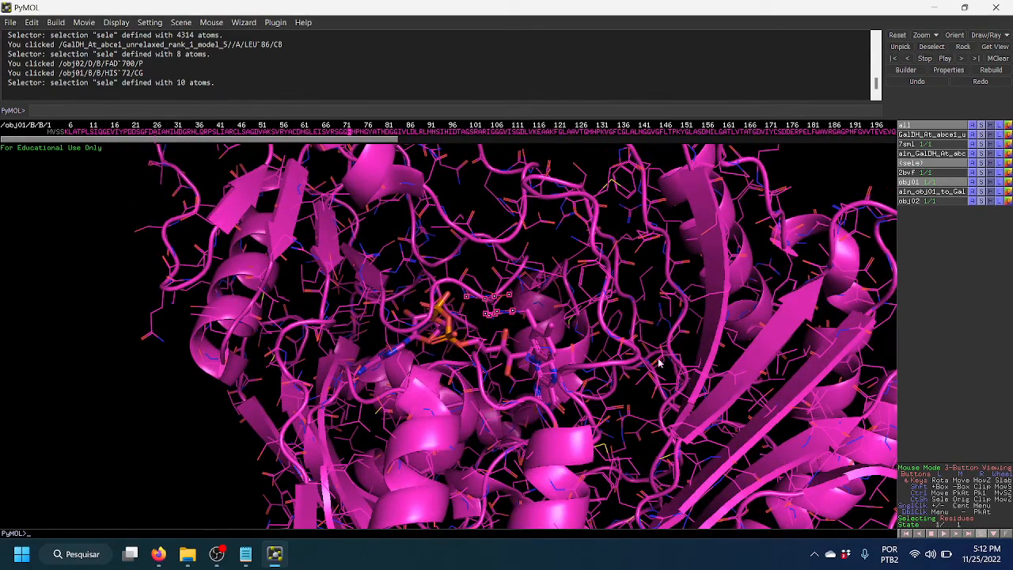
Display only the GalDH model without the histidine selection and examine its empty FAD pocket from several angles
click(911, 182)
click(911, 163)
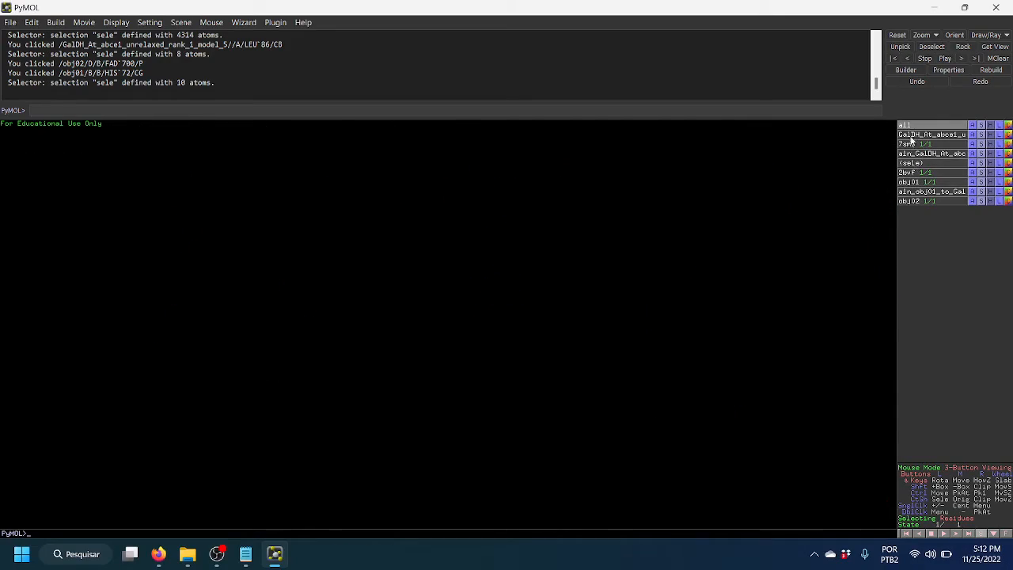
click(911, 134)
mouse_move(451, 322)
mouse_down()
mouse_move(446, 306)
mouse_move(475, 326)
mouse_move(442, 321)
mouse_up()
scroll(446, 306, down, 4)
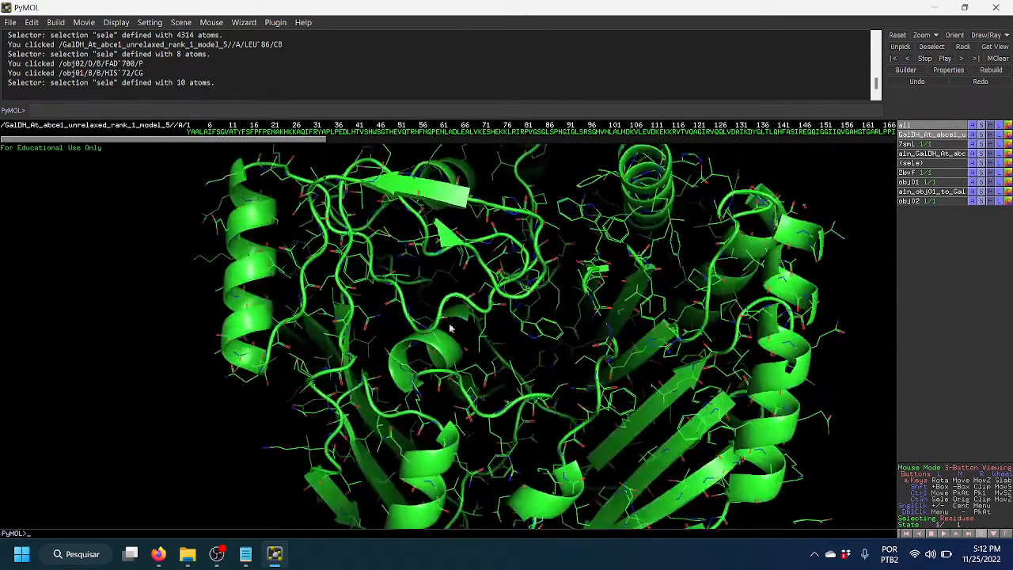
drag(461, 371, 540, 334)
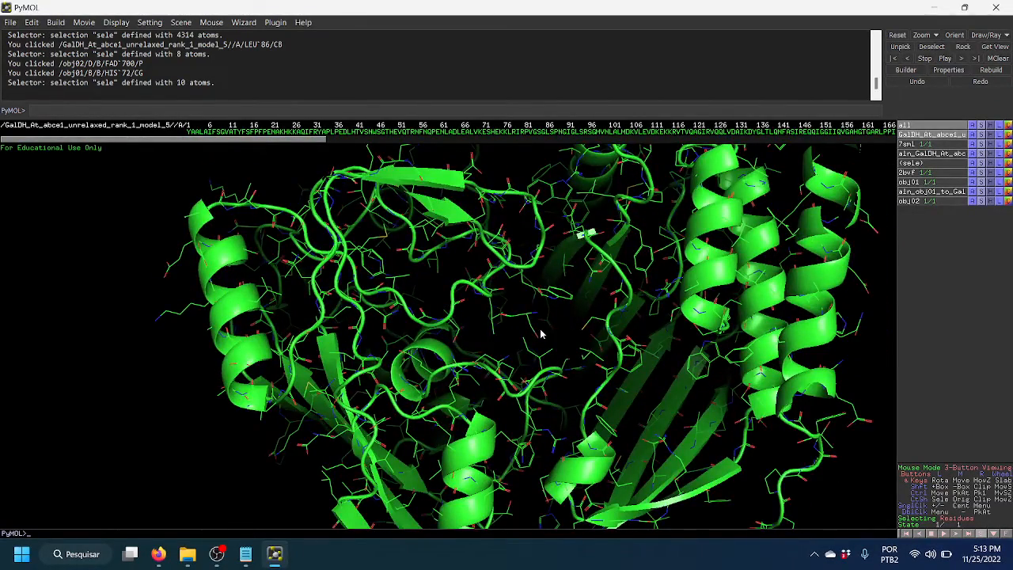
scroll(557, 360, down, 3)
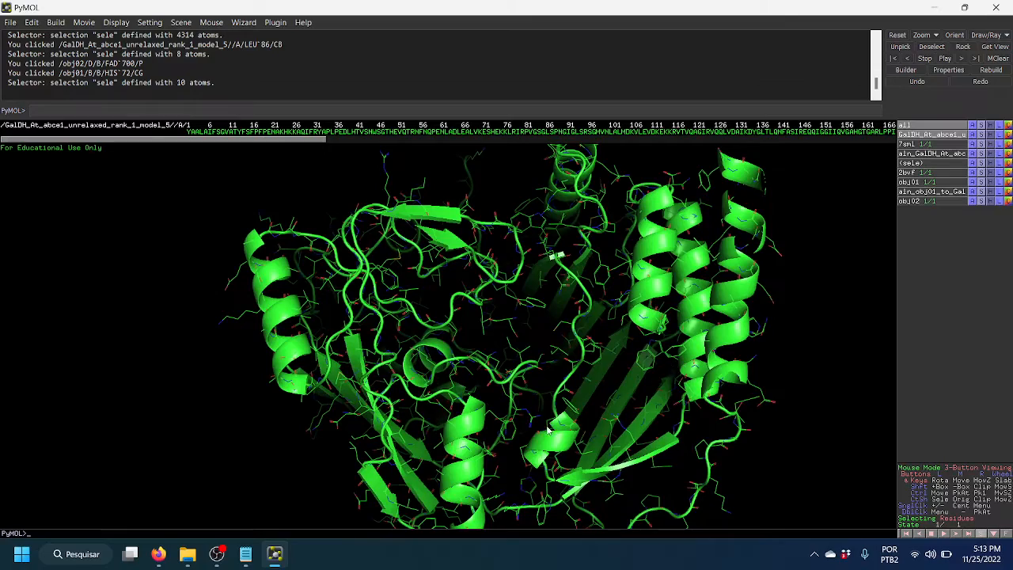
drag(523, 350, 563, 298)
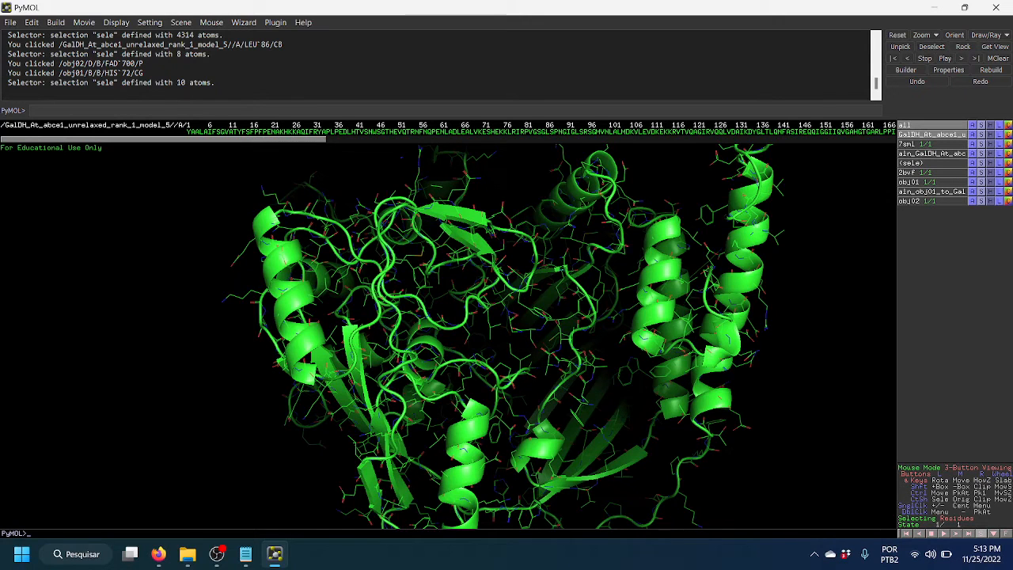
drag(549, 373, 538, 350)
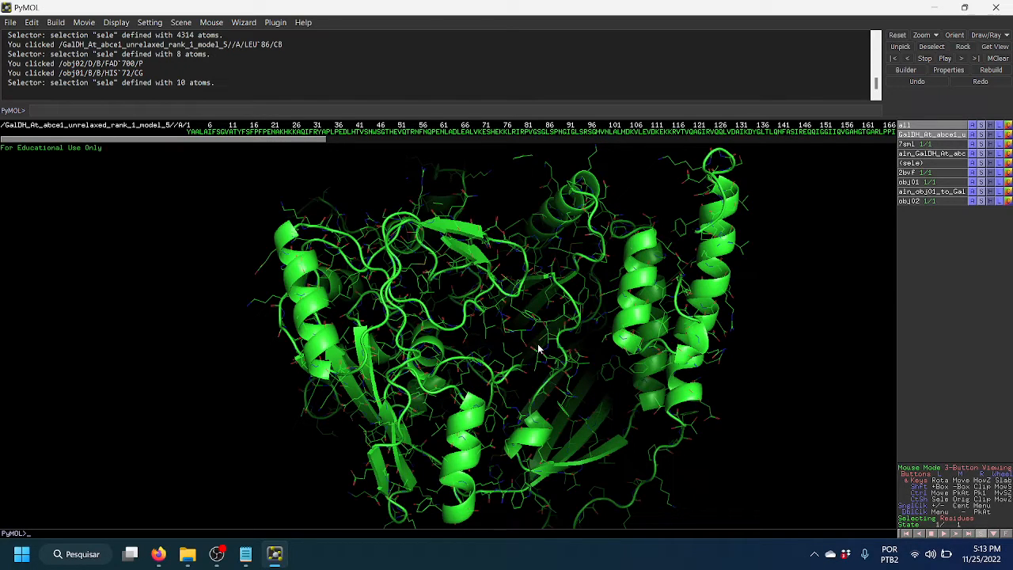
drag(533, 327, 478, 329)
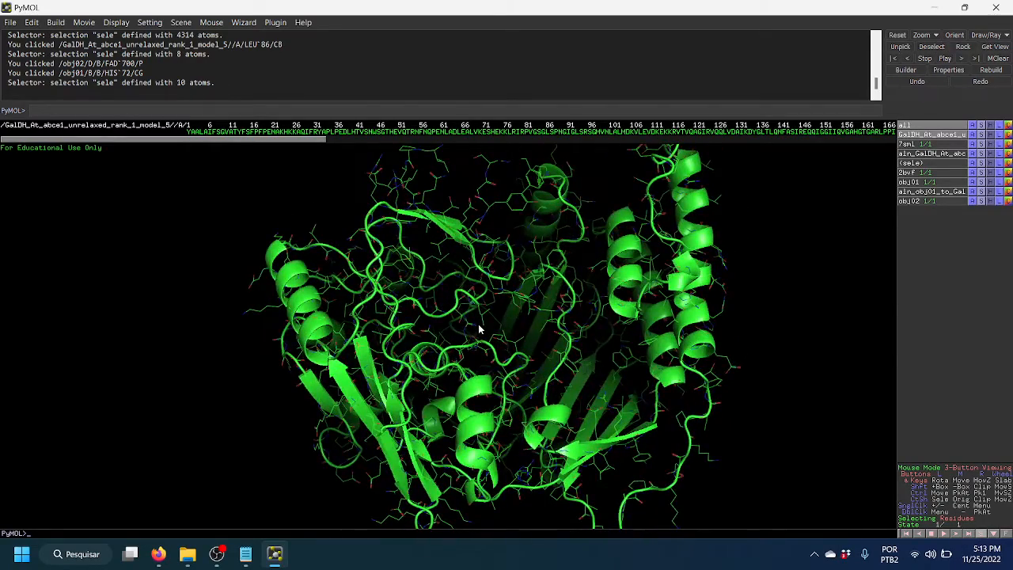
drag(459, 291, 466, 313)
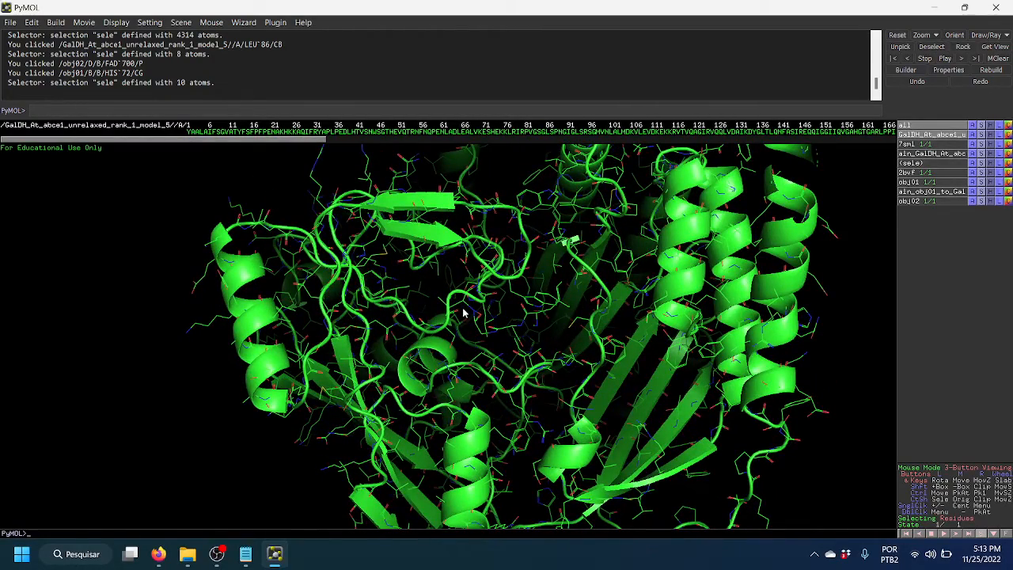
Hide the GalDH model and display 7sml alone to examine its FAD pocket
click(908, 144)
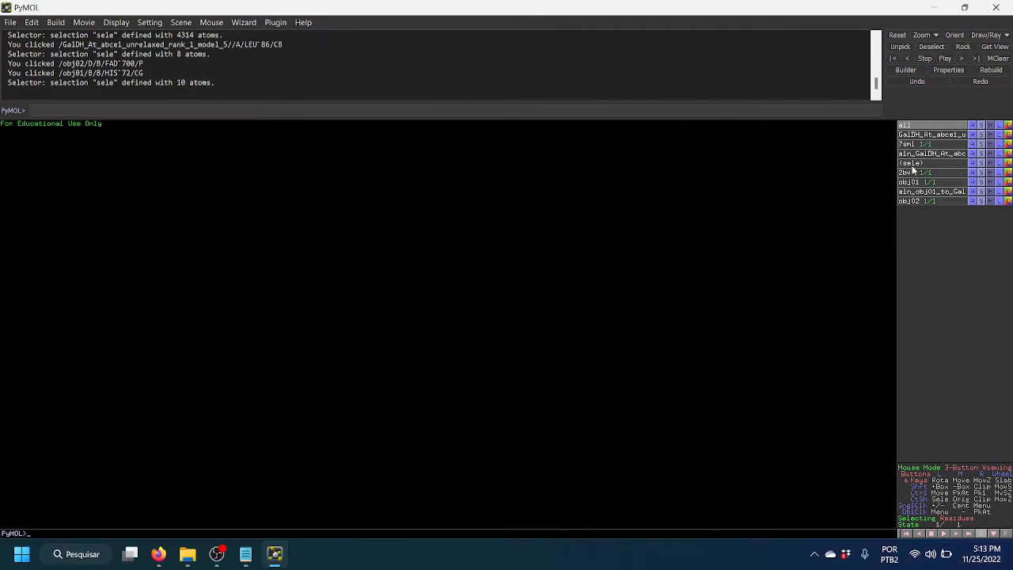
click(908, 144)
drag(487, 362, 524, 316)
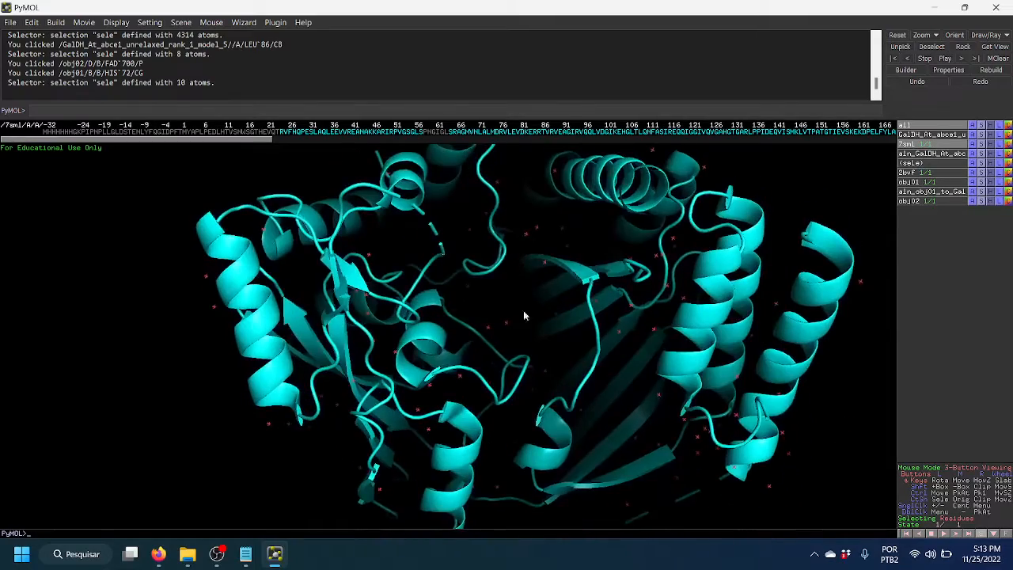
Display the GalDH model together with 7sml and hide the model's side-chain lines, keeping both cartoons
click(931, 137)
drag(490, 356, 463, 349)
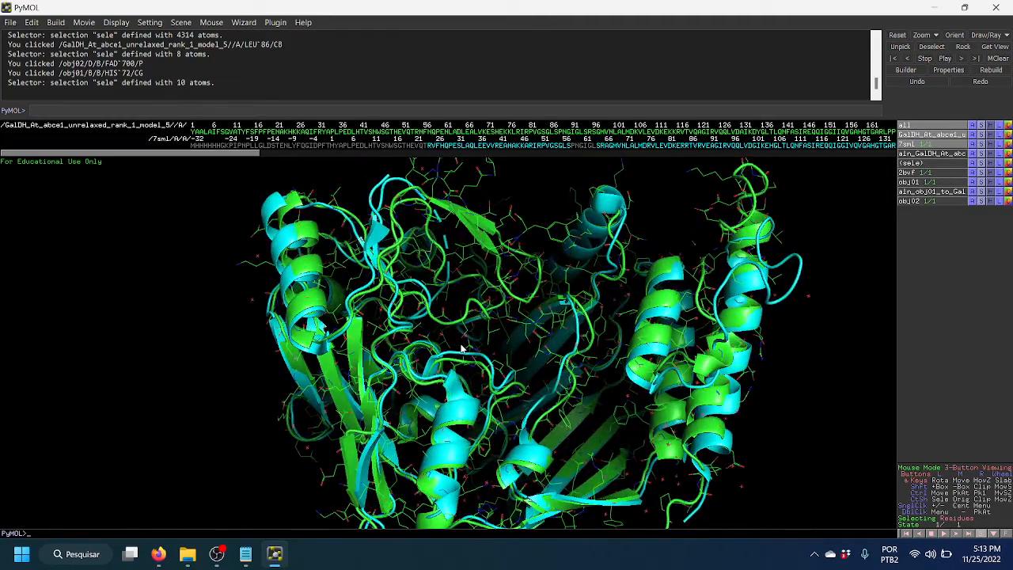
drag(473, 320, 498, 385)
click(503, 386)
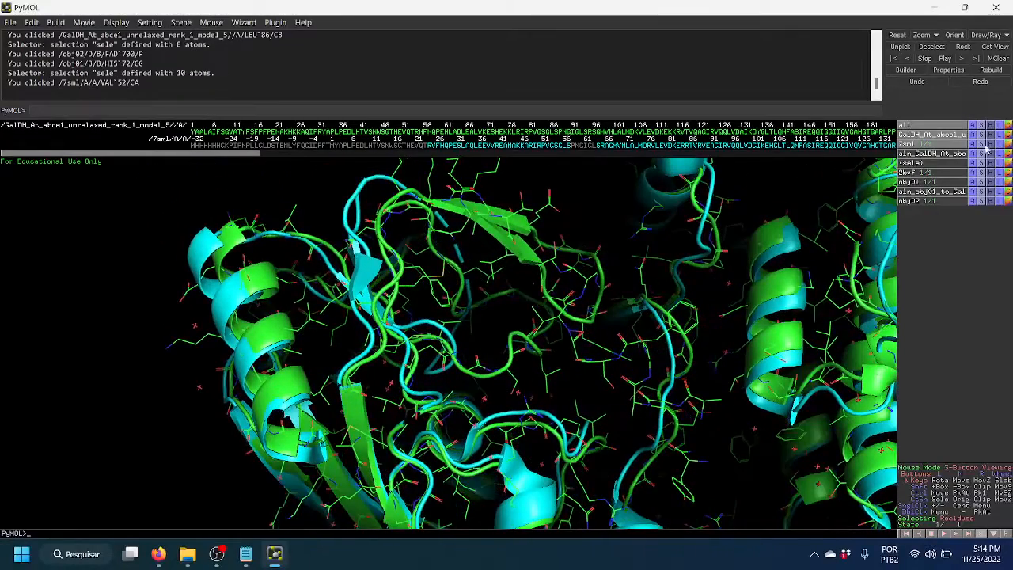
click(990, 129)
click(980, 157)
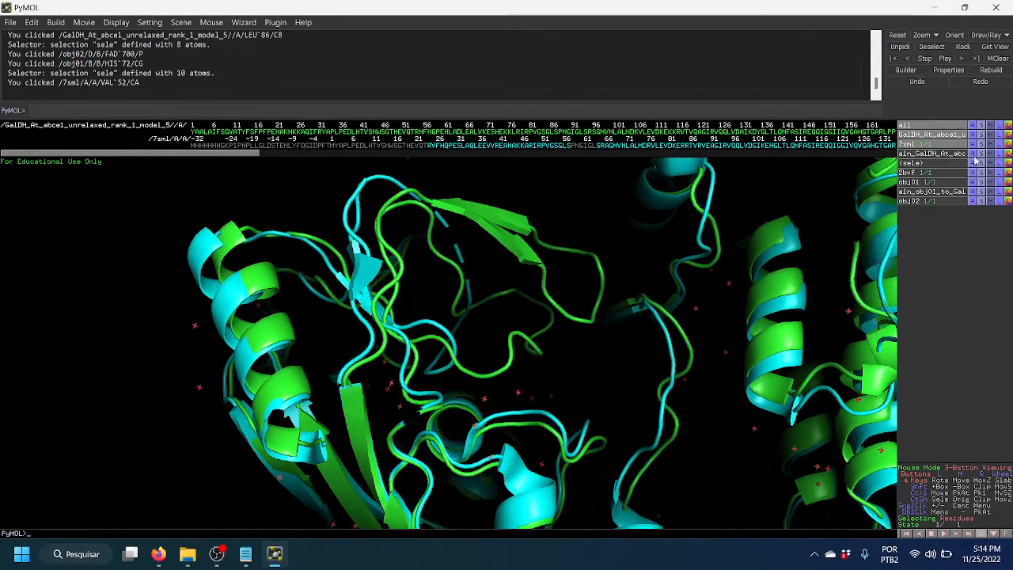
Examine the superposed GalDH and 7sml cartoons from several angles, comparing the loops around the FAD pocket and the overall fold
drag(465, 315, 436, 251)
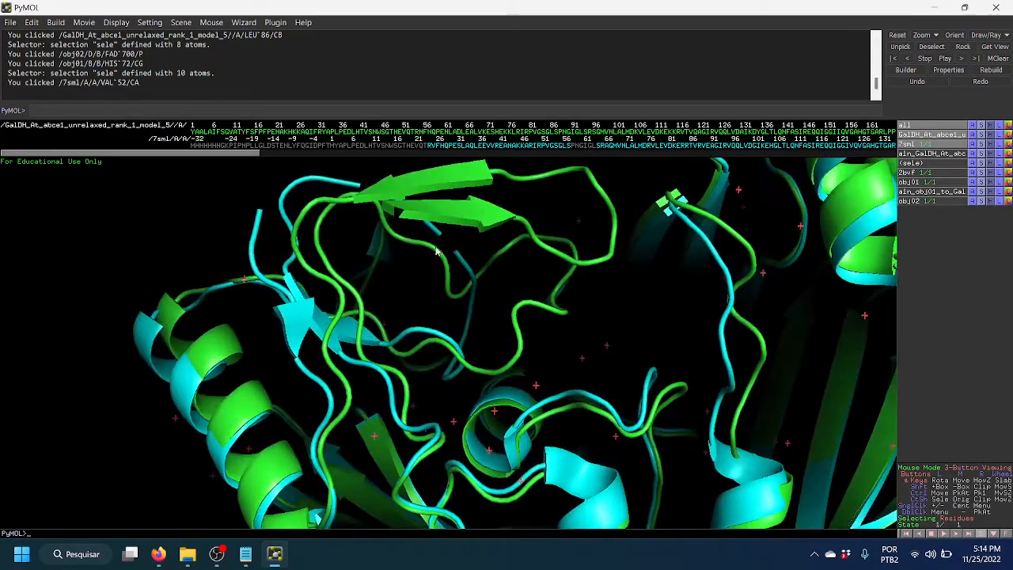
drag(472, 282, 427, 328)
scroll(461, 362, down, 3)
middle_click(461, 359)
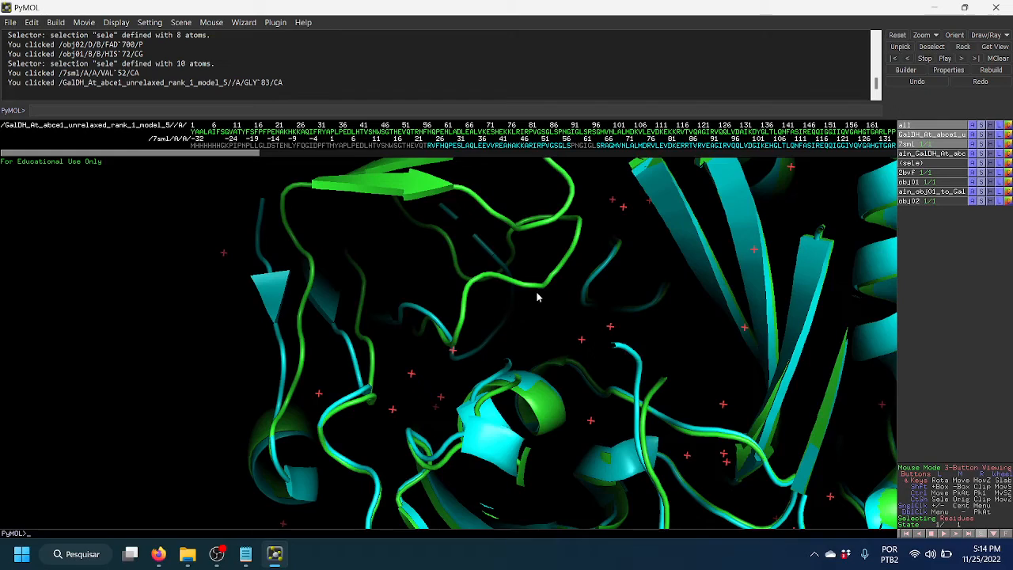
drag(558, 324, 477, 317)
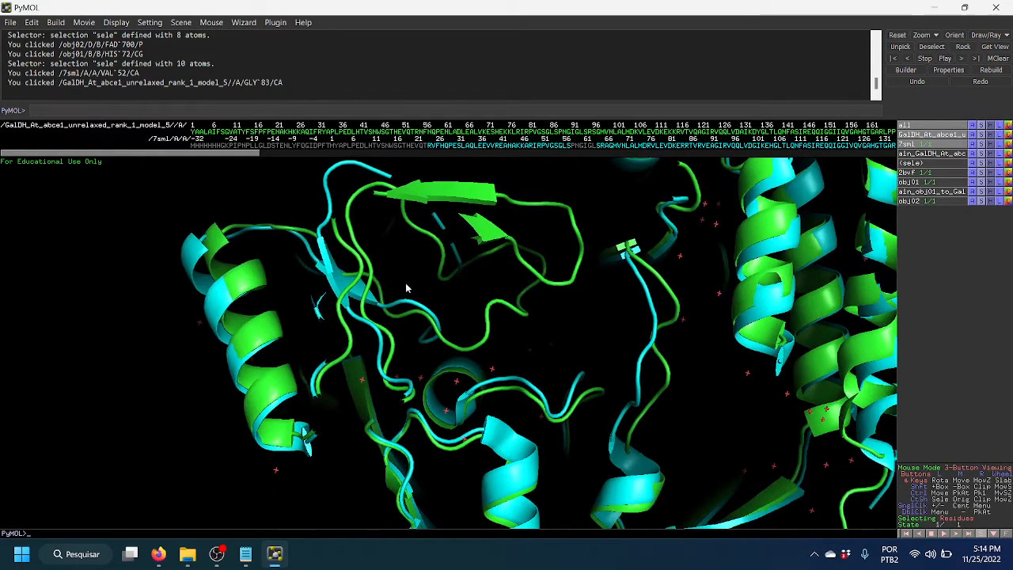
drag(408, 288, 416, 236)
scroll(539, 382, up, 3)
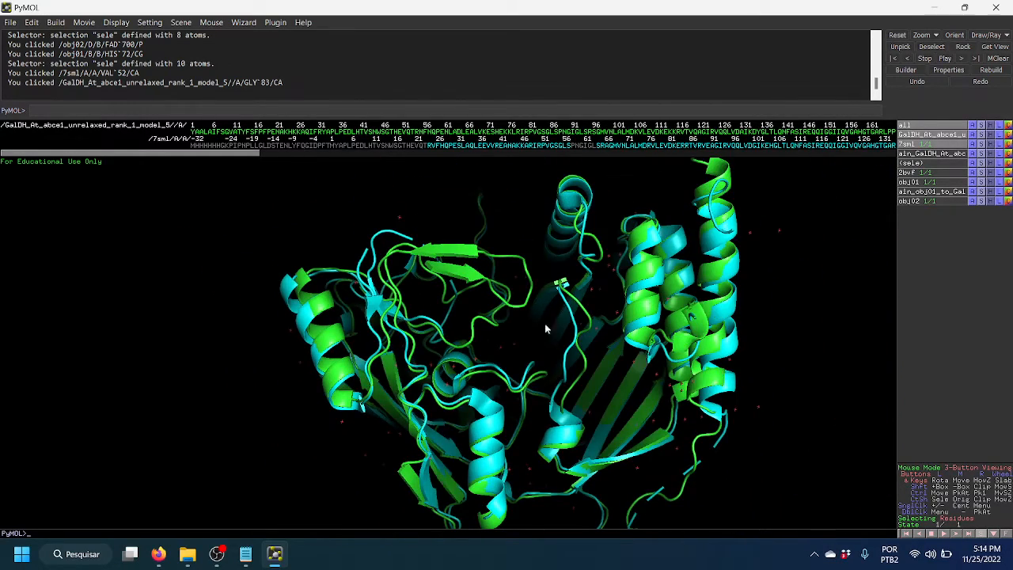
drag(546, 328, 449, 332)
drag(493, 362, 546, 318)
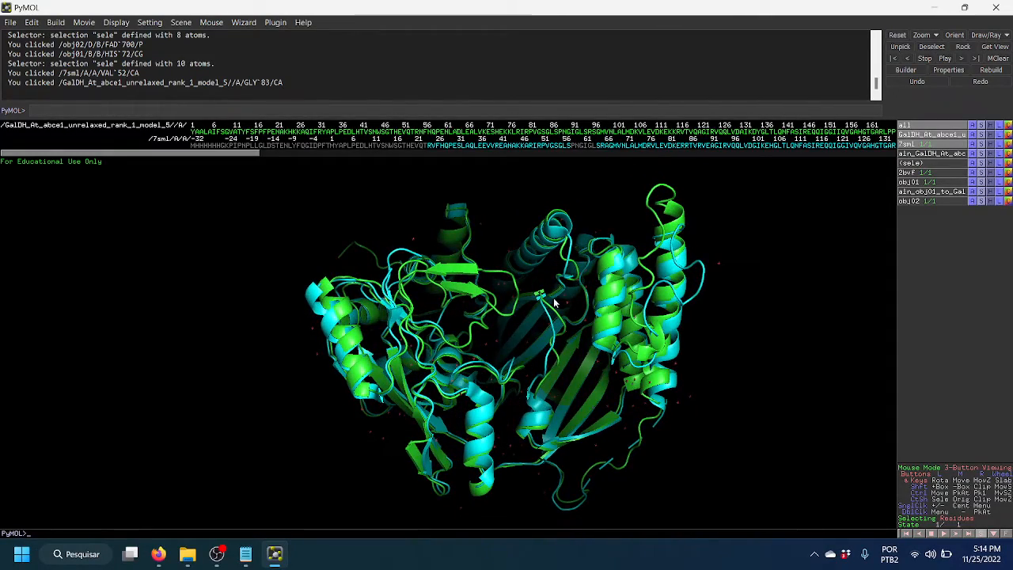
drag(564, 393, 496, 328)
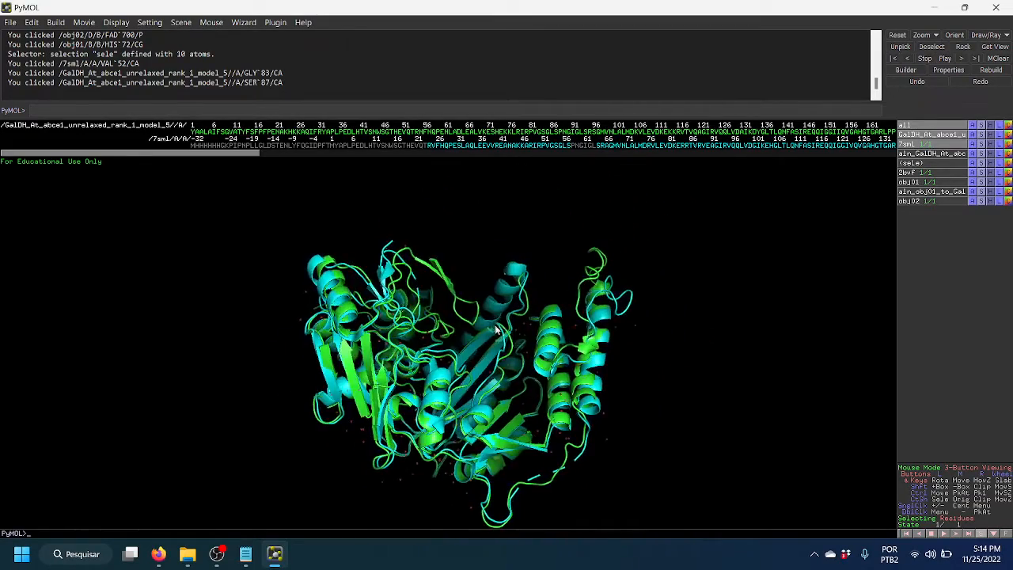
drag(429, 305, 418, 326)
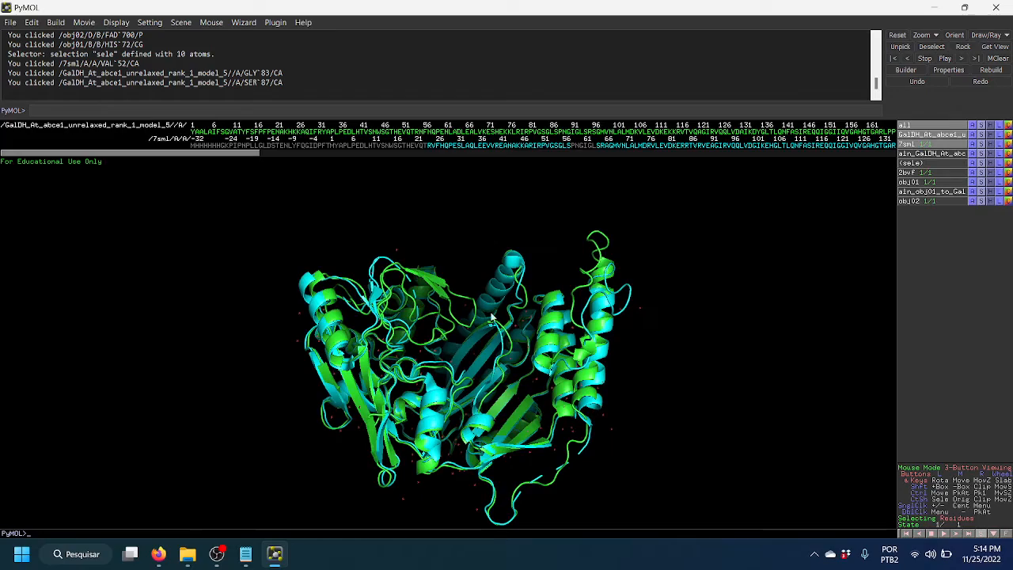
Hide 7sml to leave only the GalDH model, and switch to the AlphaFold2 notebook's sequence coverage and predicted lDDT plots in Firefox
click(919, 145)
drag(386, 311, 367, 430)
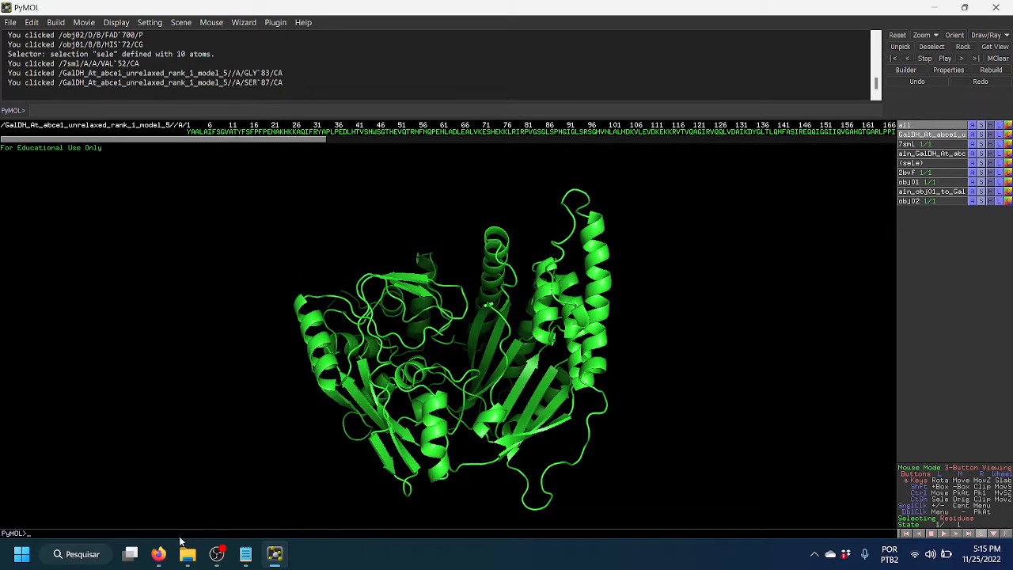
mouse_move(161, 559)
click(214, 483)
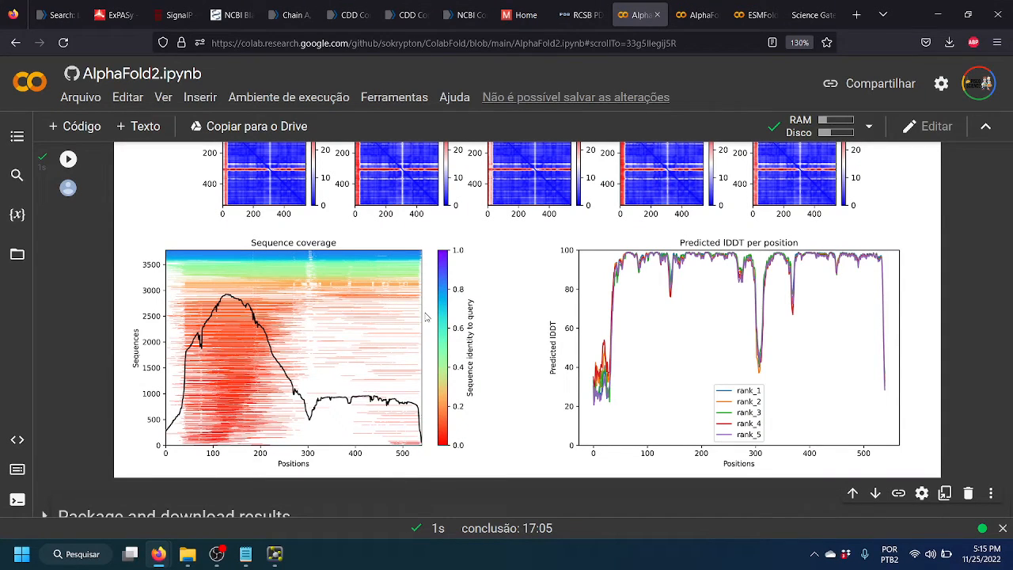
Return to PyMOL and examine the GalDH model alone from several angles
mouse_move(275, 555)
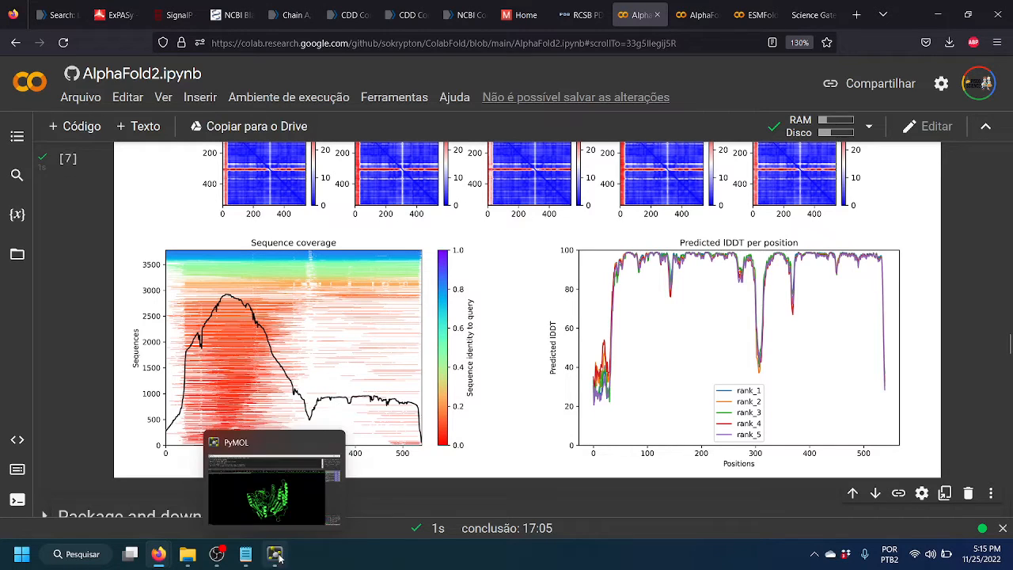
click(273, 487)
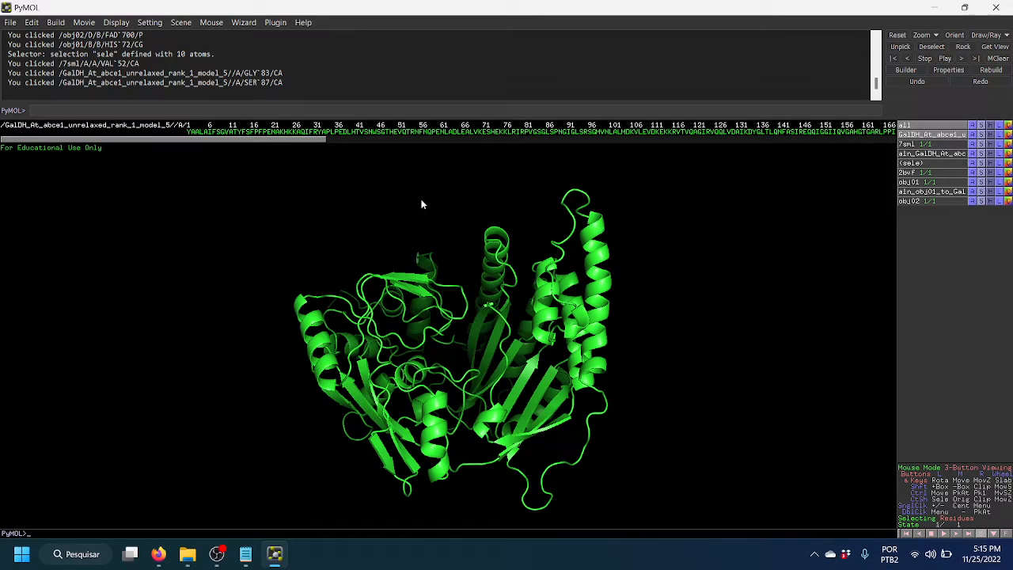
drag(515, 422, 498, 362)
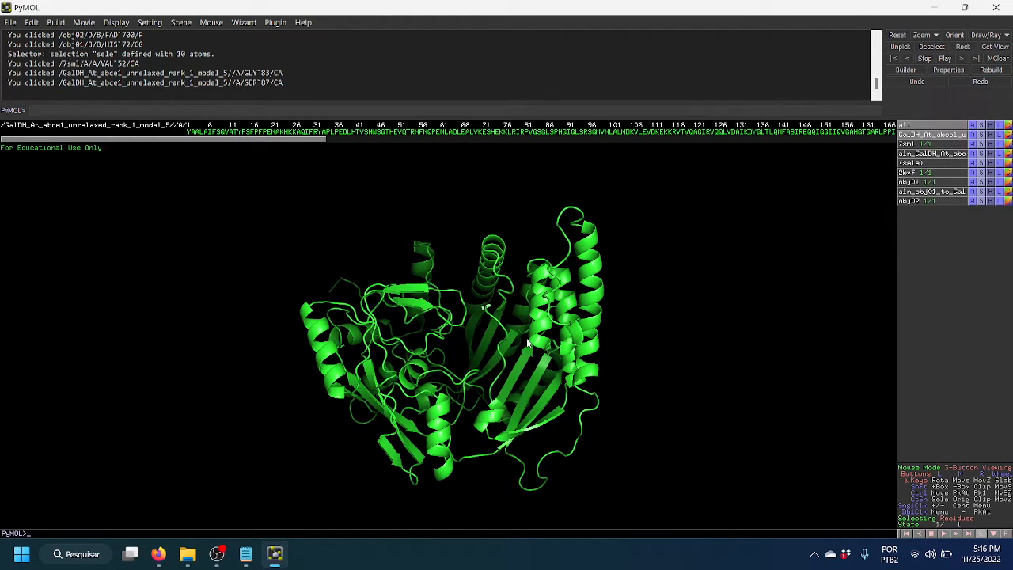
drag(503, 402, 487, 380)
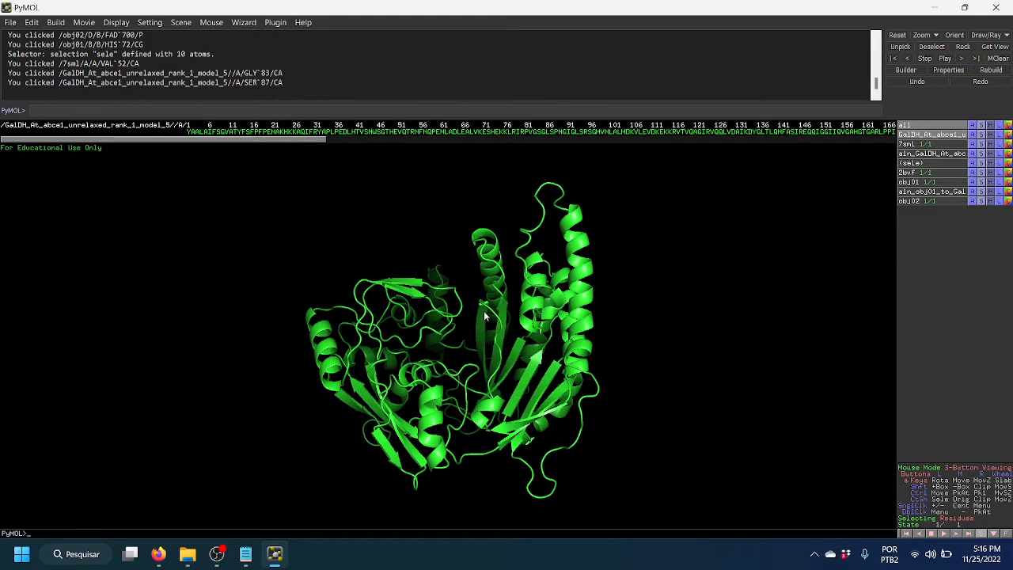
drag(484, 311, 503, 314)
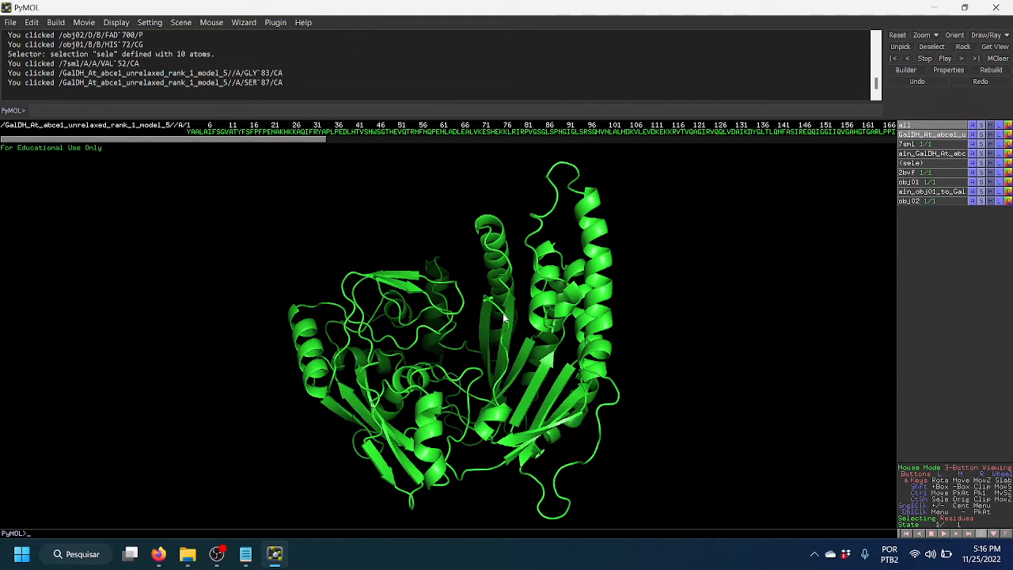
Switch to the Google Meet call in Firefox and stop presenting the screen
mouse_move(158, 554)
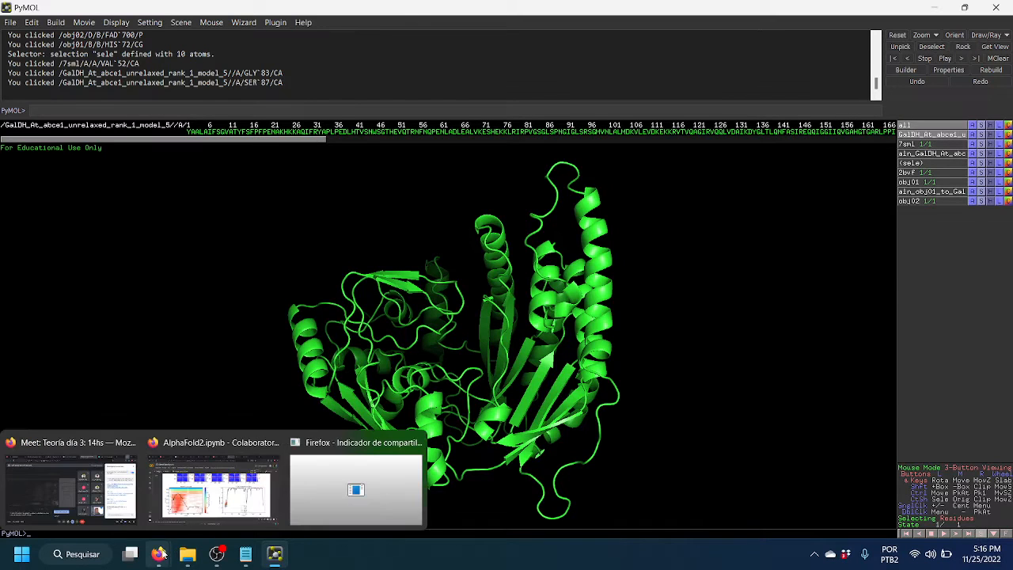
click(221, 504)
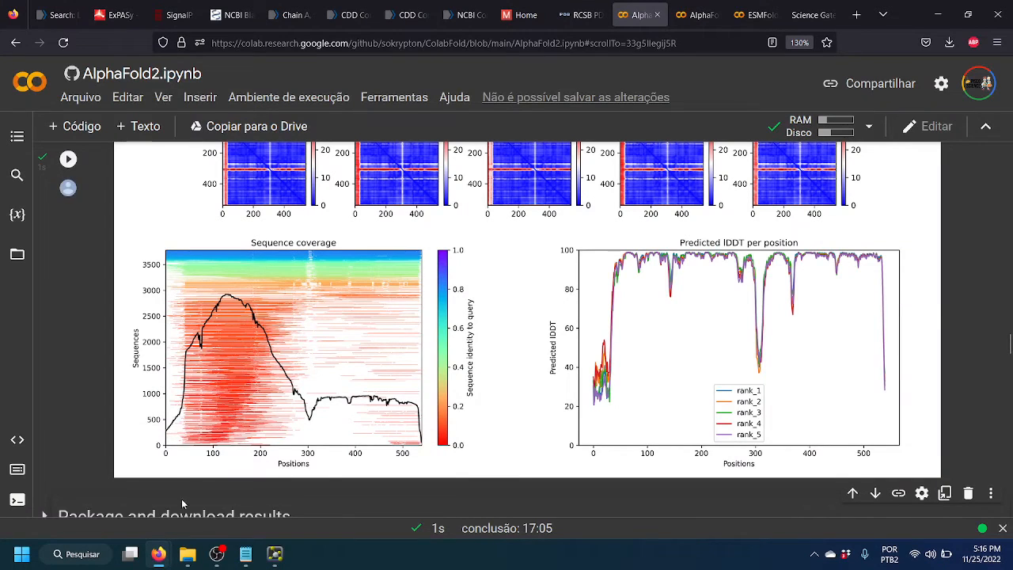
click(95, 507)
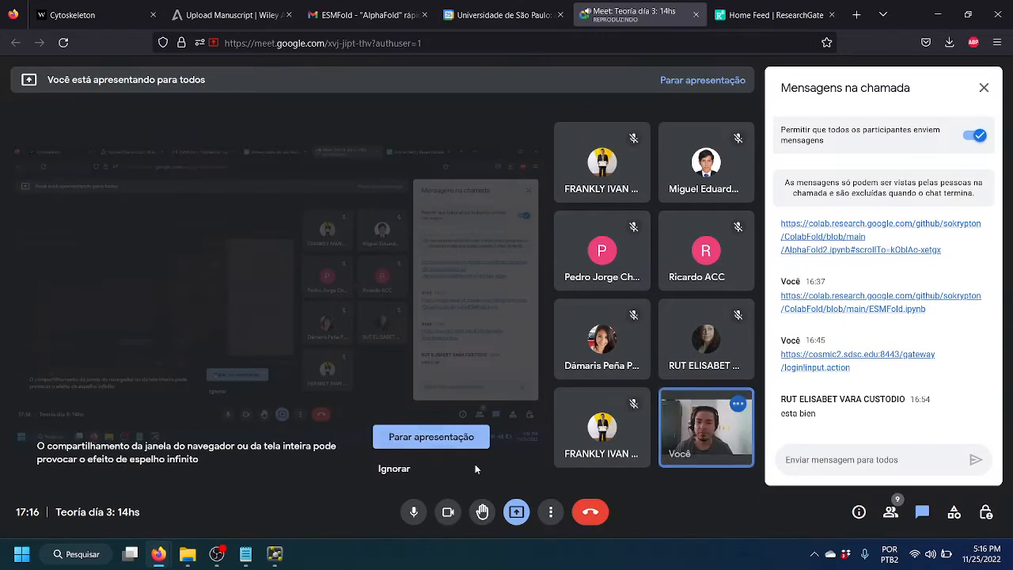
click(461, 447)
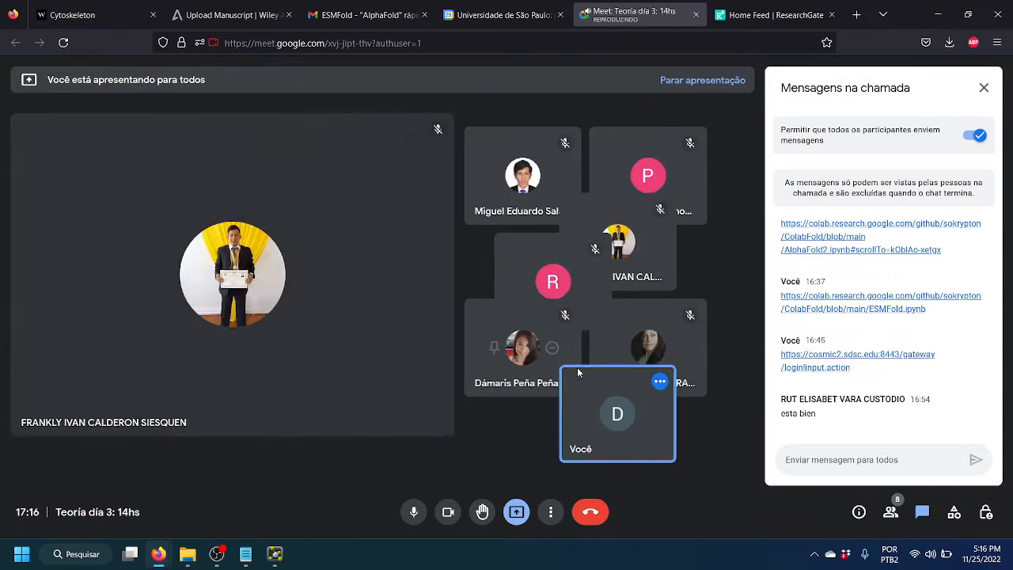